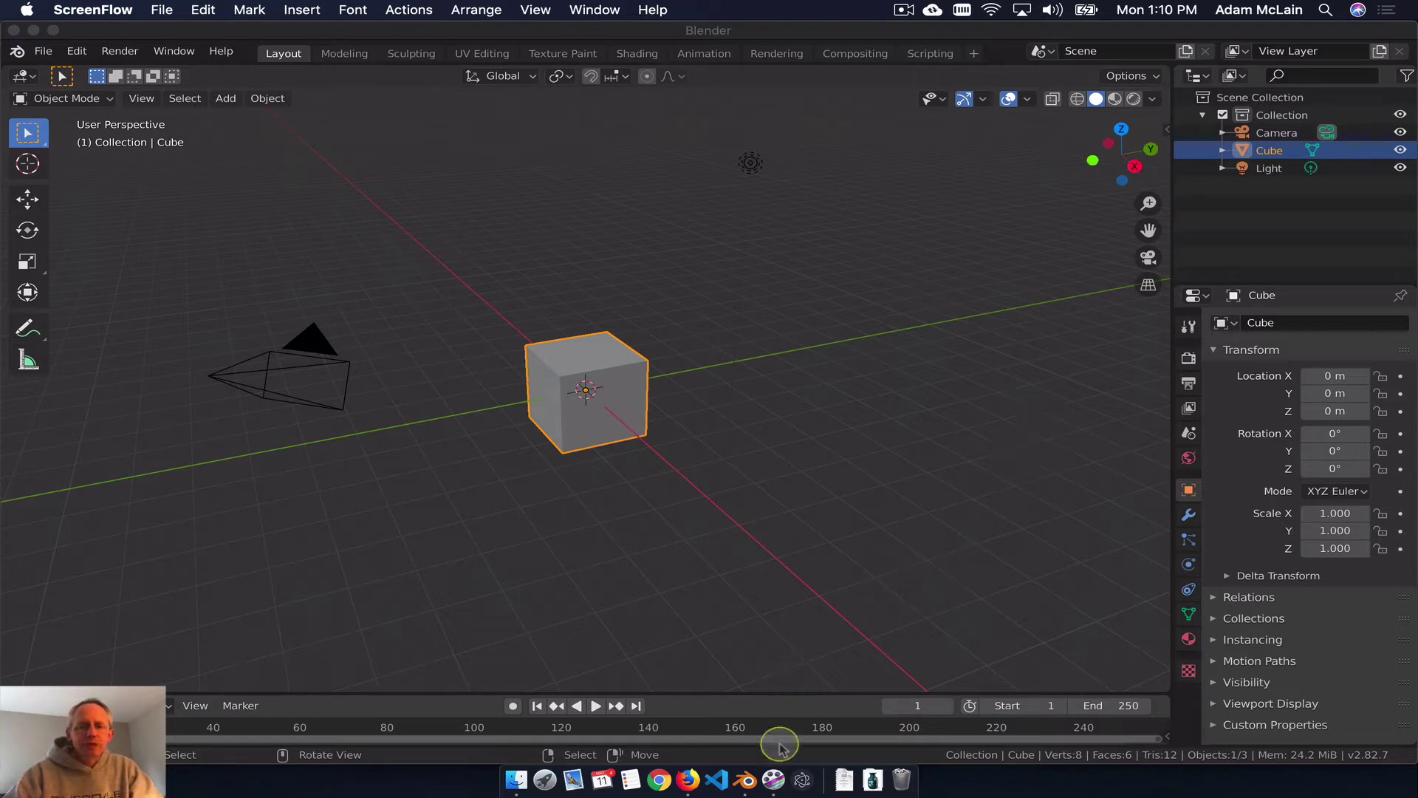
Step: Switch to Firefox and save the full-size green Bell Flower vase image to Downloads as vaseDemonstration
click(693, 780)
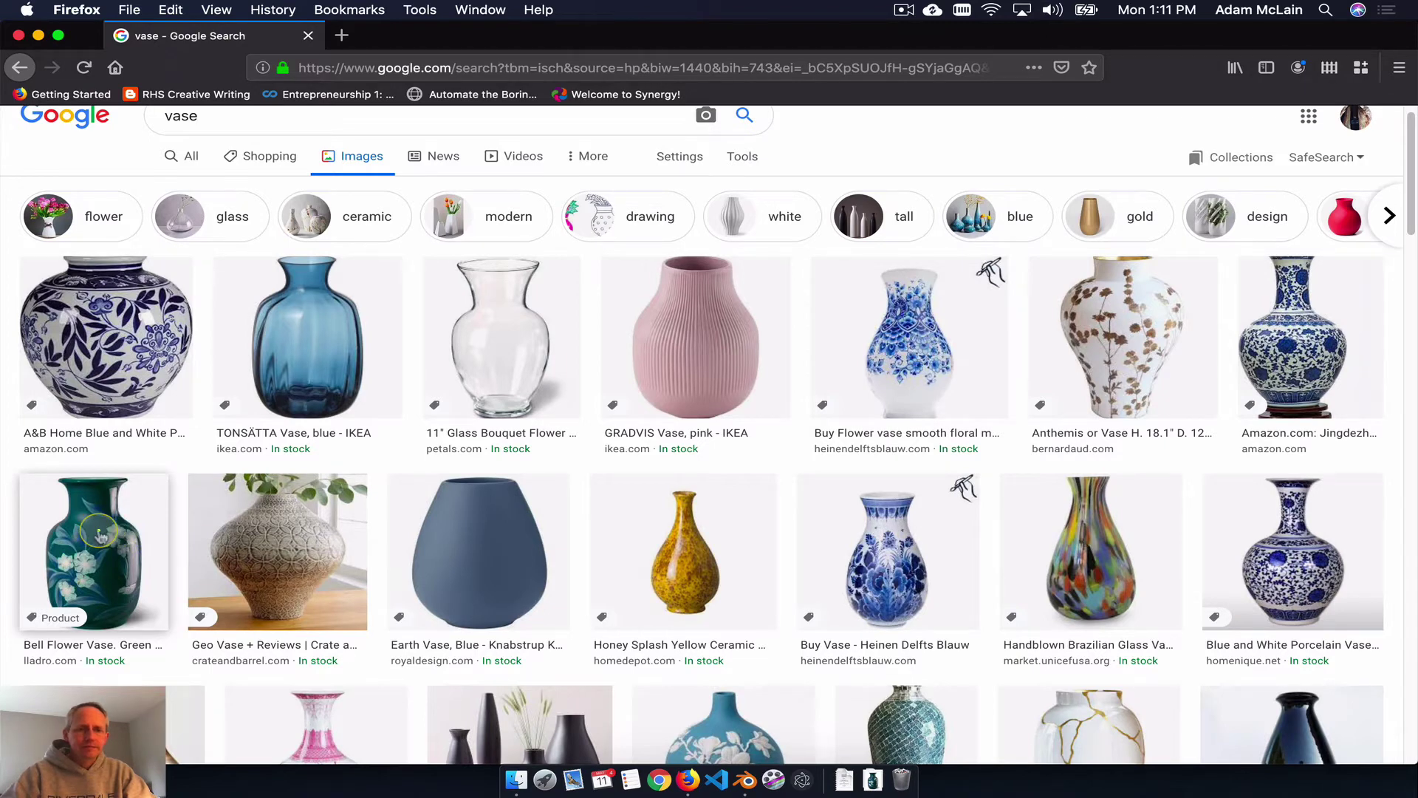
click(99, 533)
right_click(1023, 438)
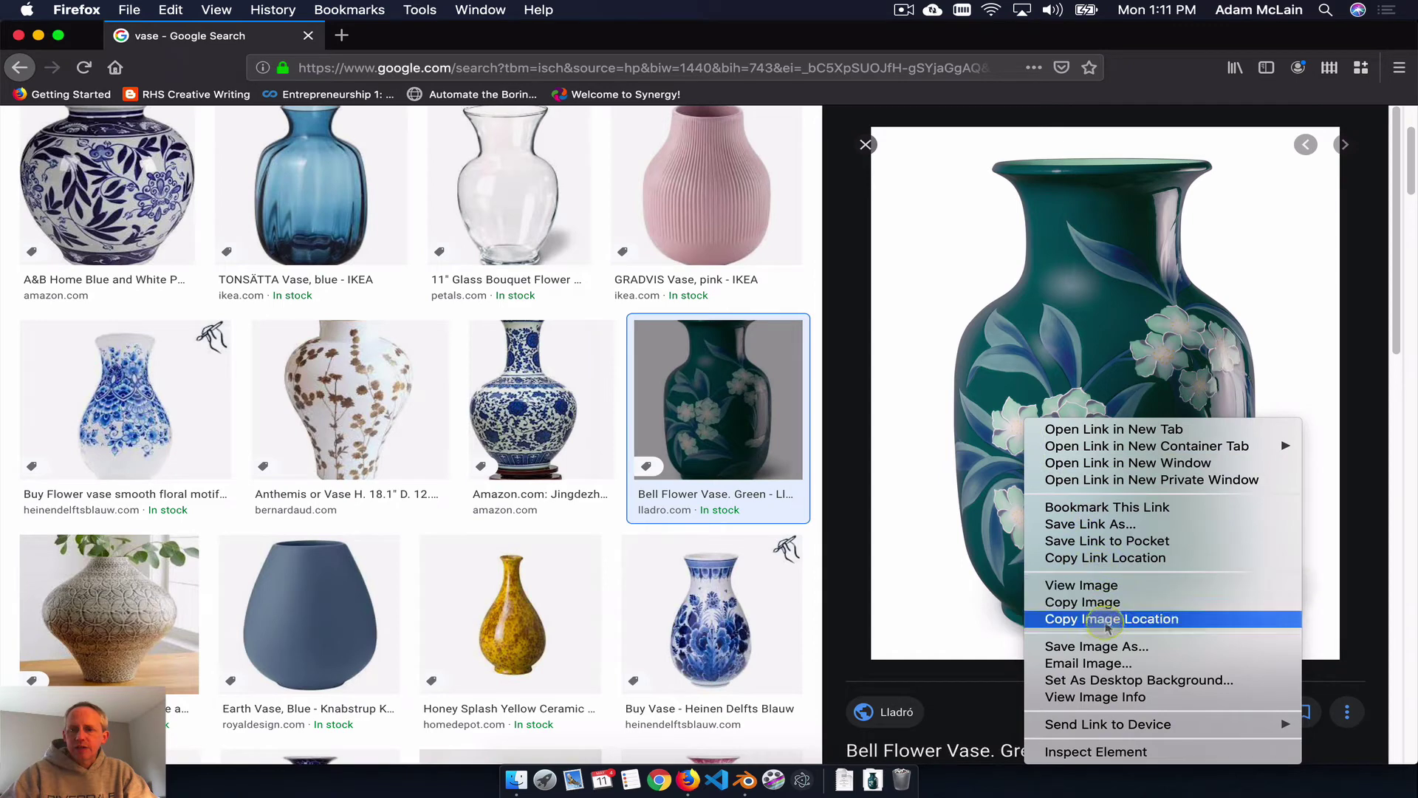
click(1109, 646)
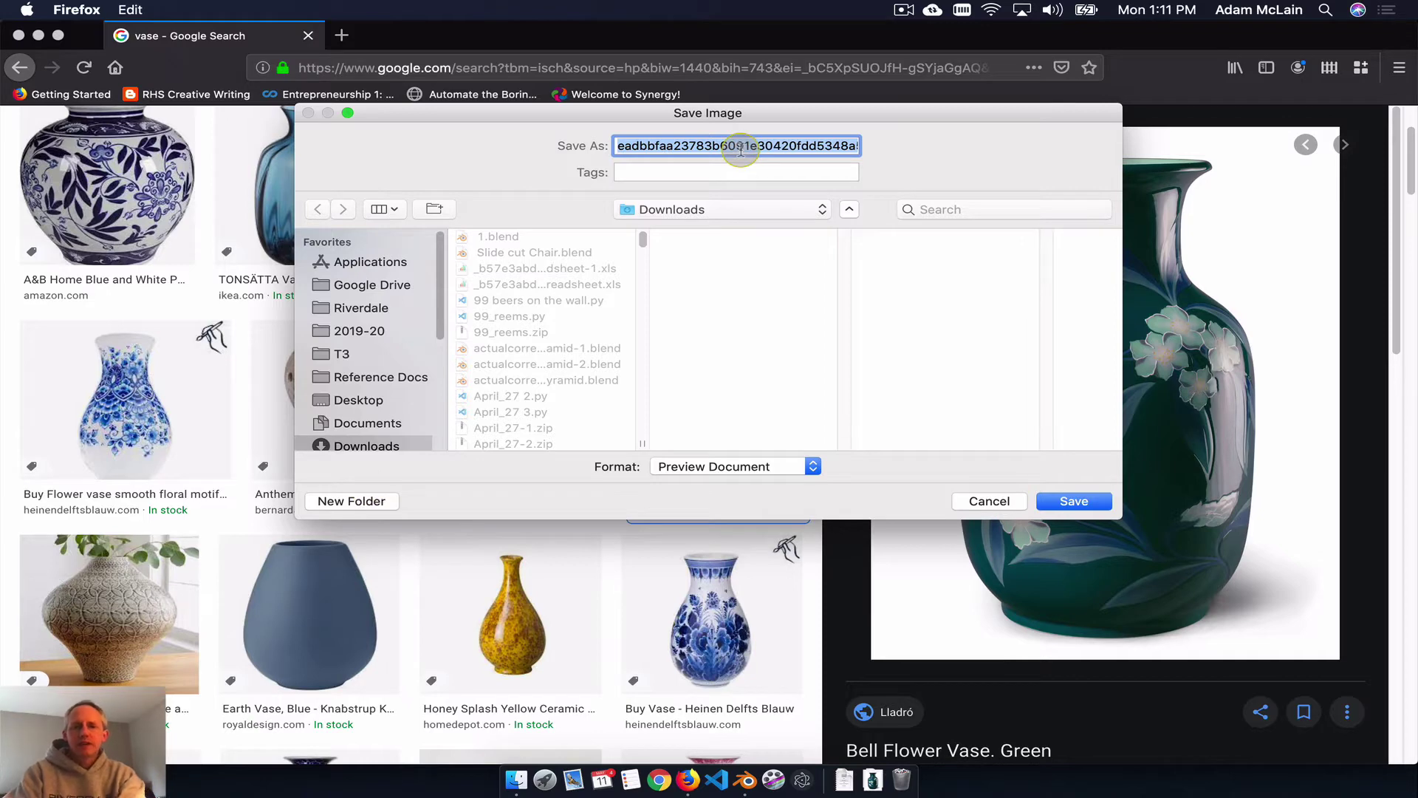
text(vaseDemonstration)
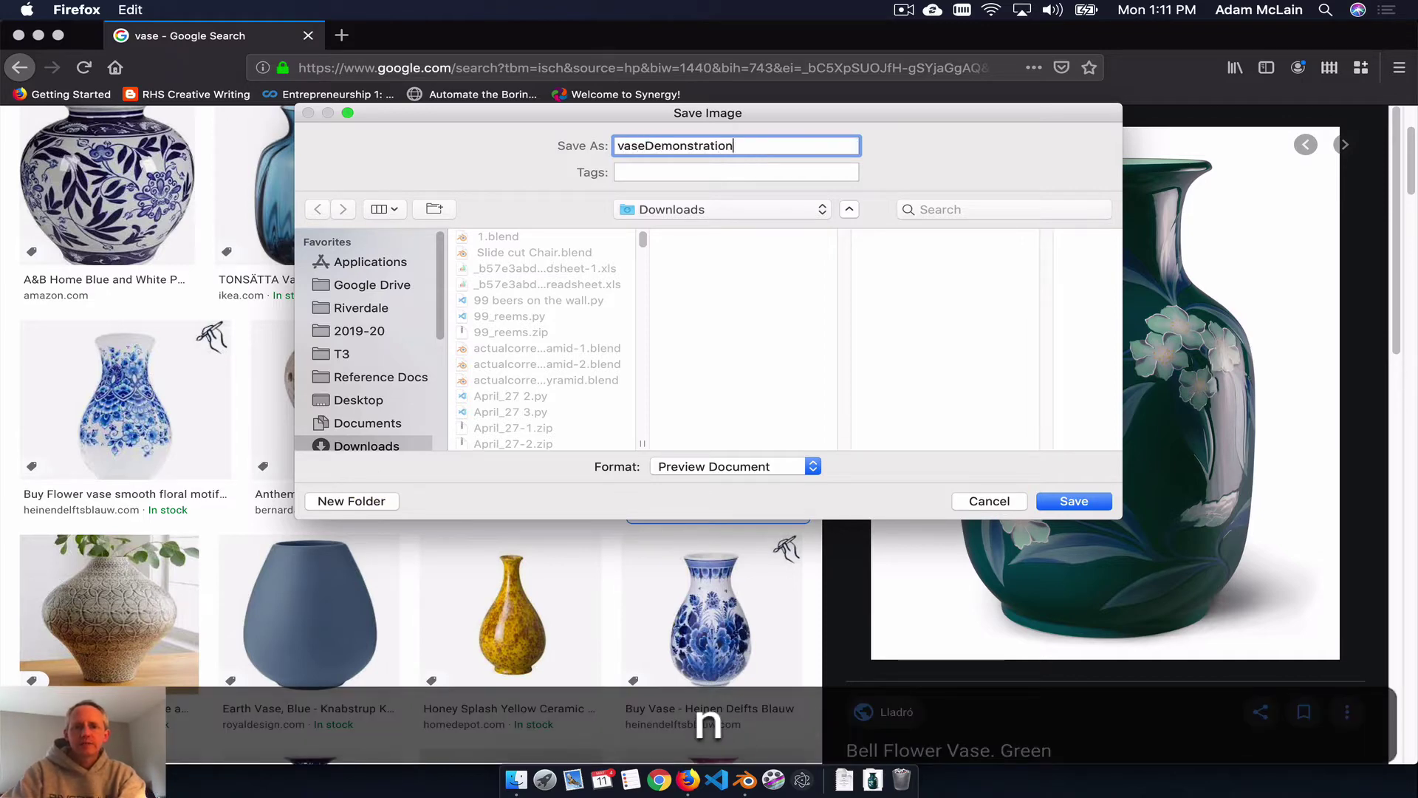
key(Return)
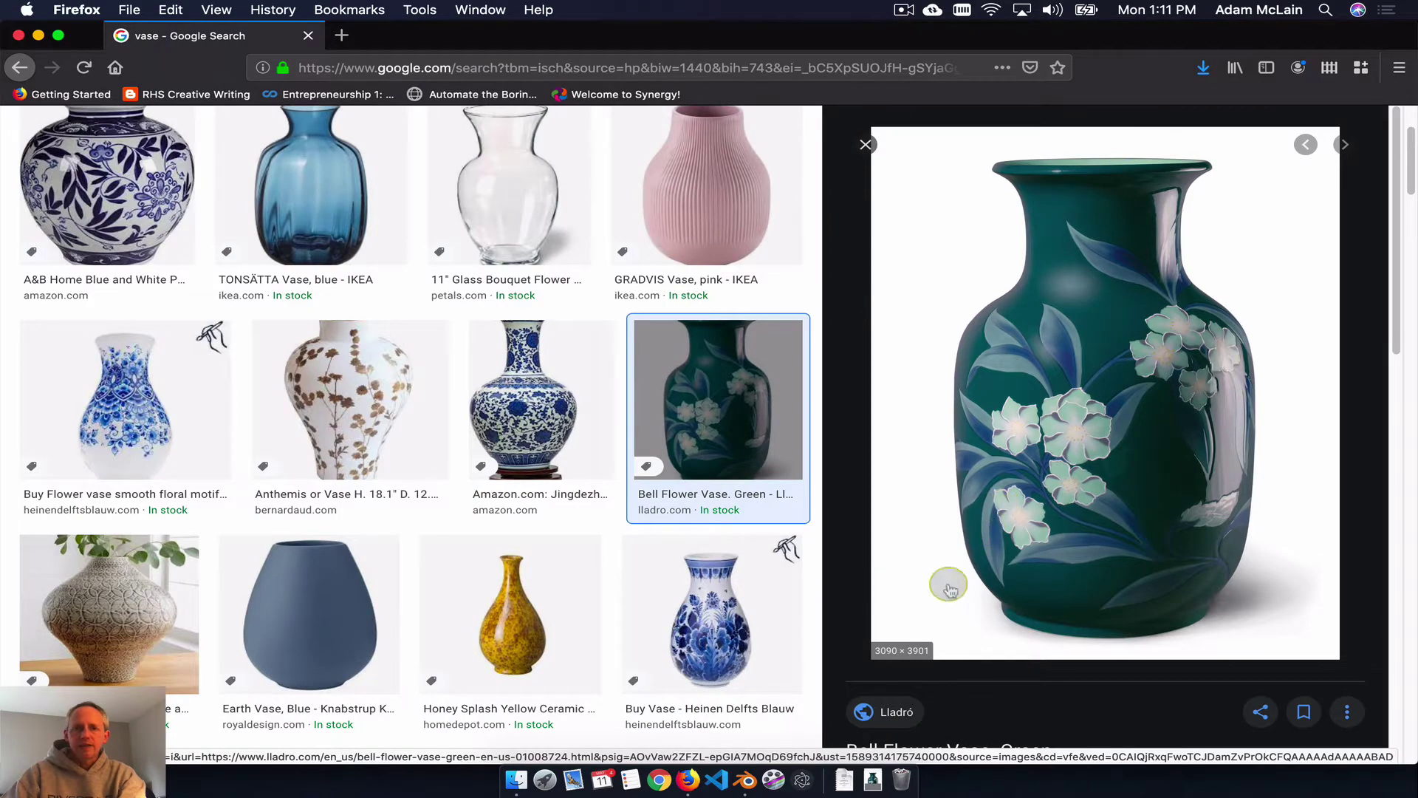
Step: Switch to Blender and delete the default cube from the scene
click(745, 779)
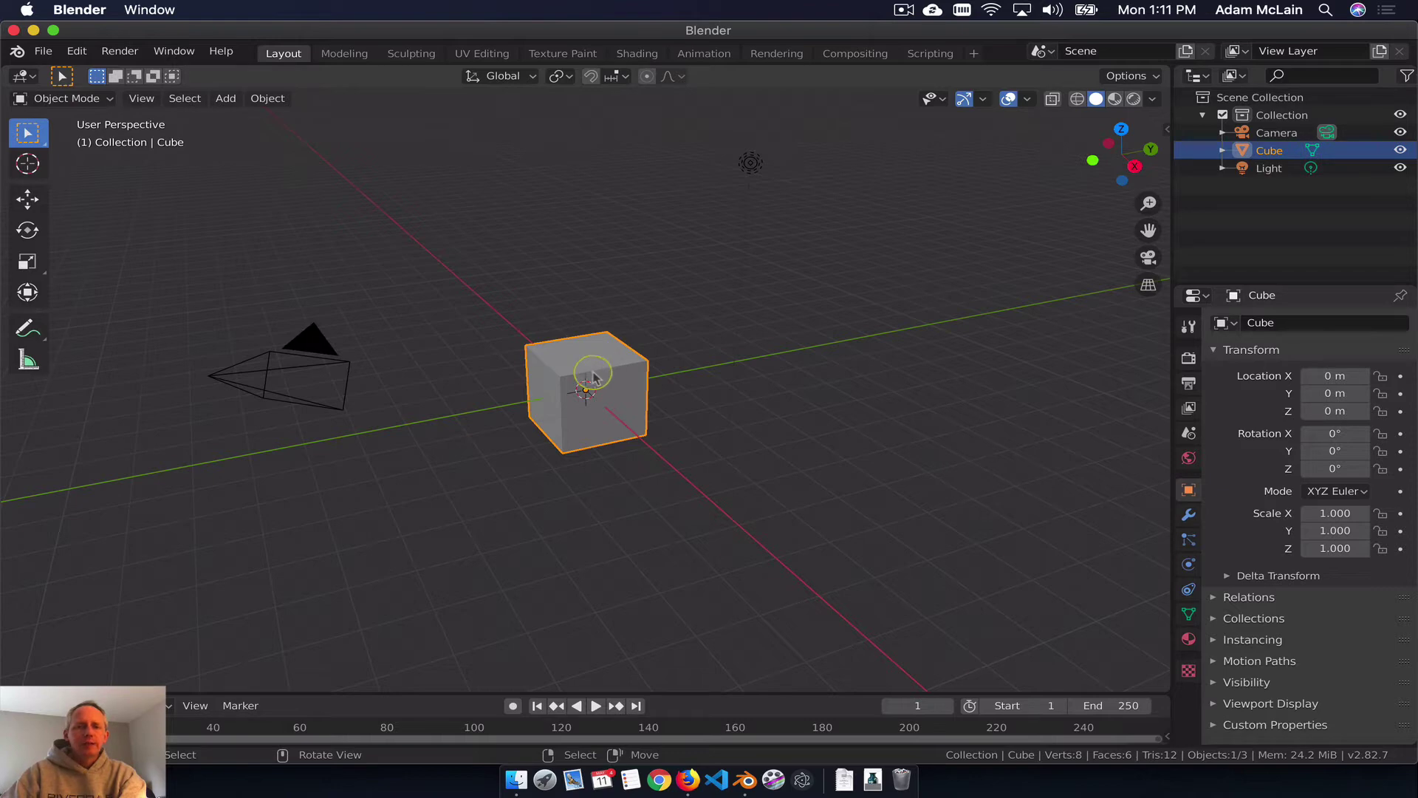
key(x)
key(Return)
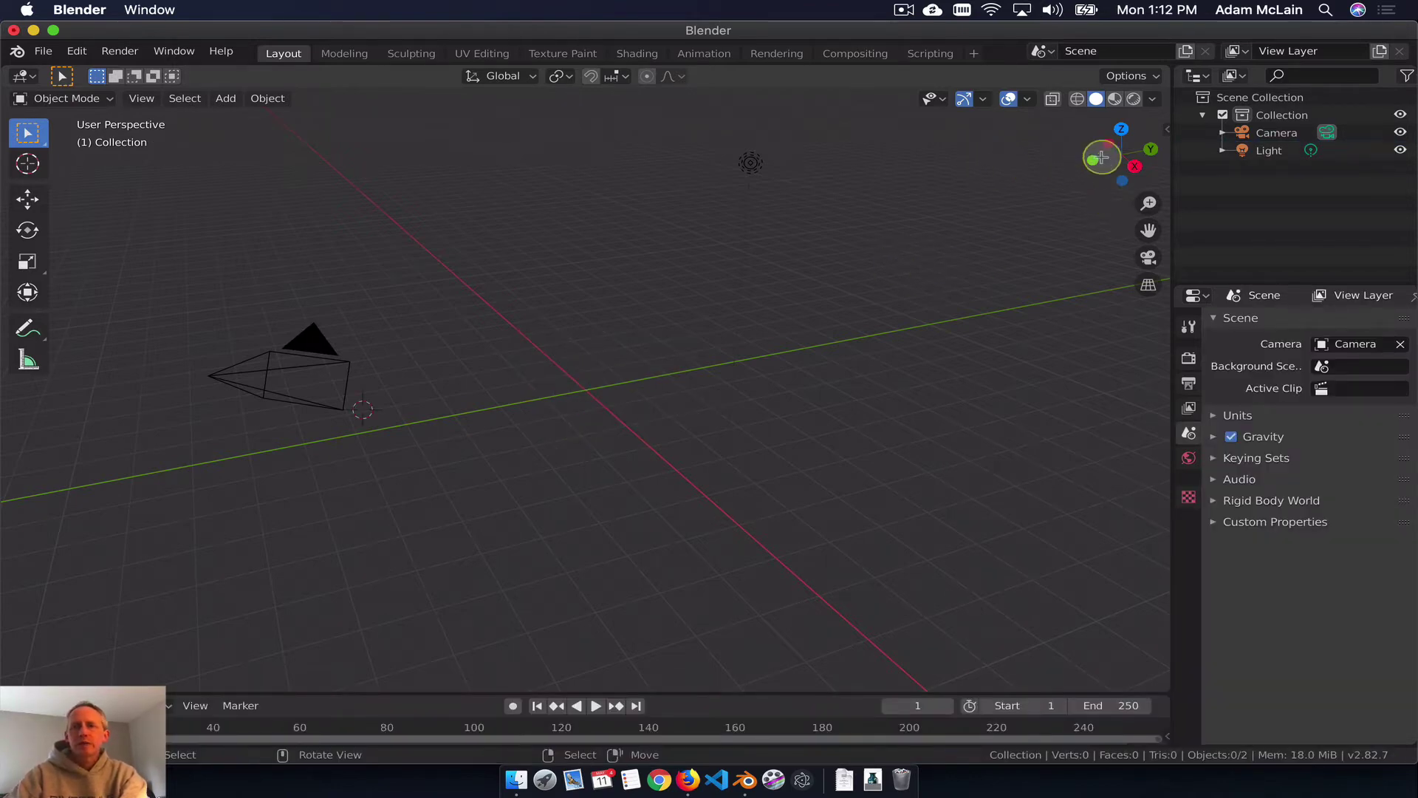
Step: Add vaseDemonstration.jpg from the Downloads folder as a background image aligned to the back orthographic view
click(1149, 150)
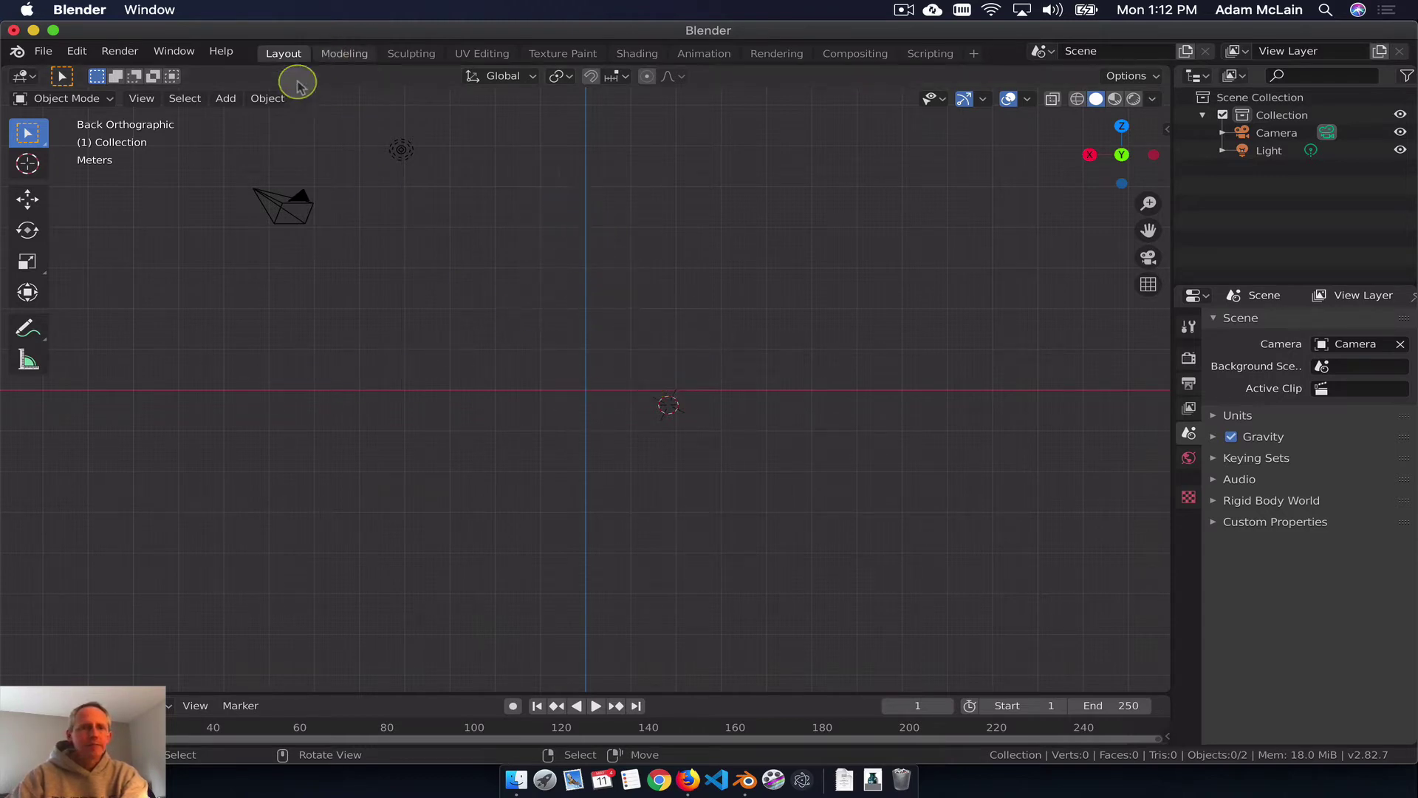
click(228, 99)
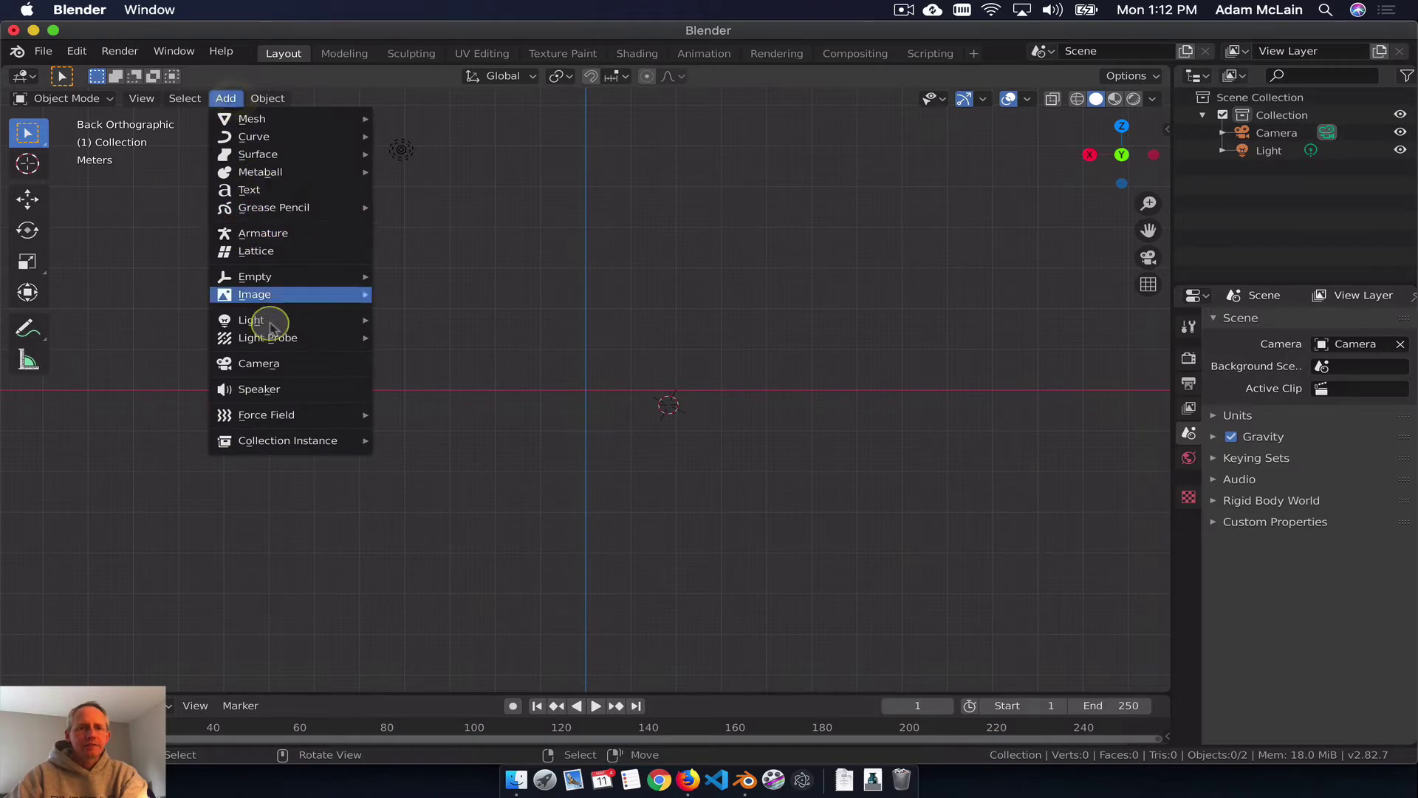
mouse_move(255, 294)
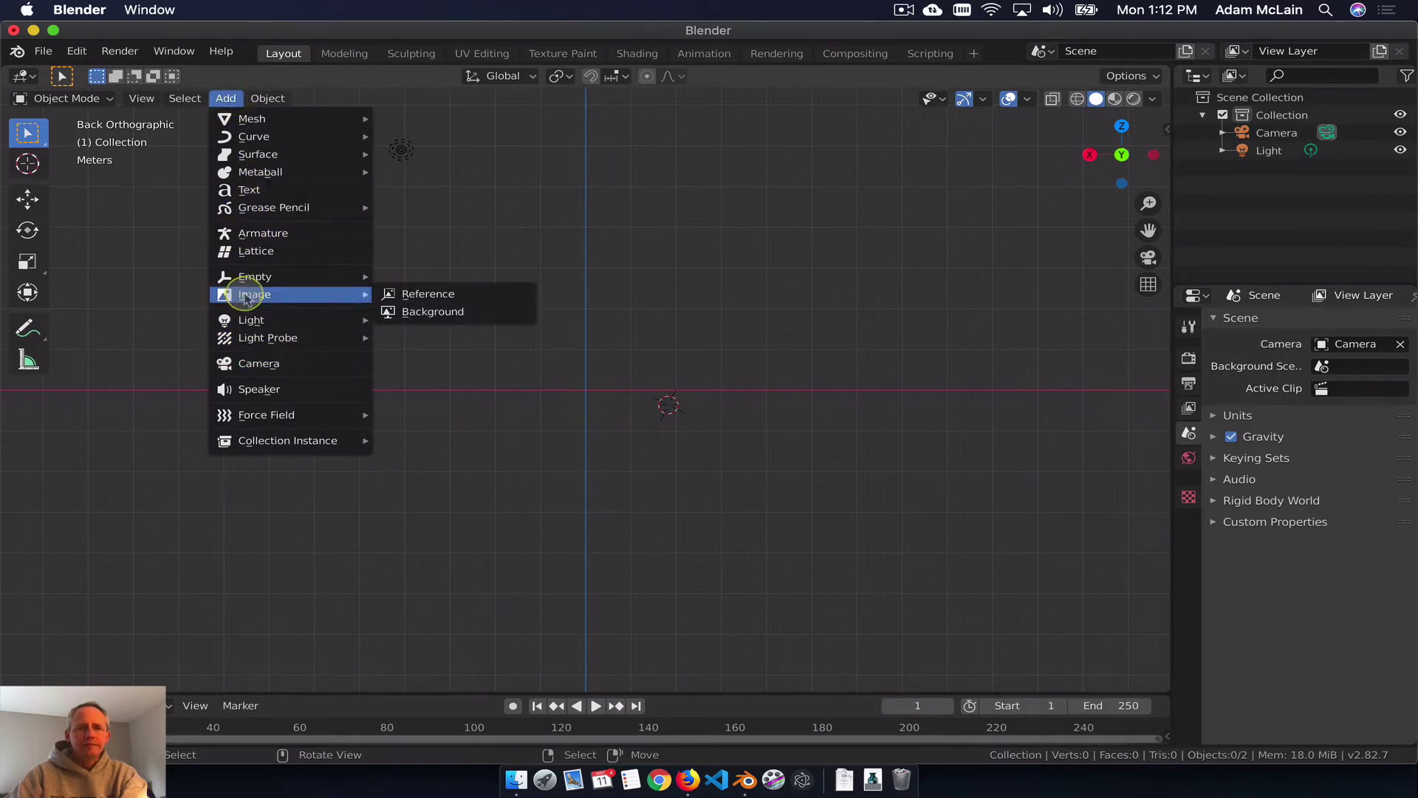
click(445, 312)
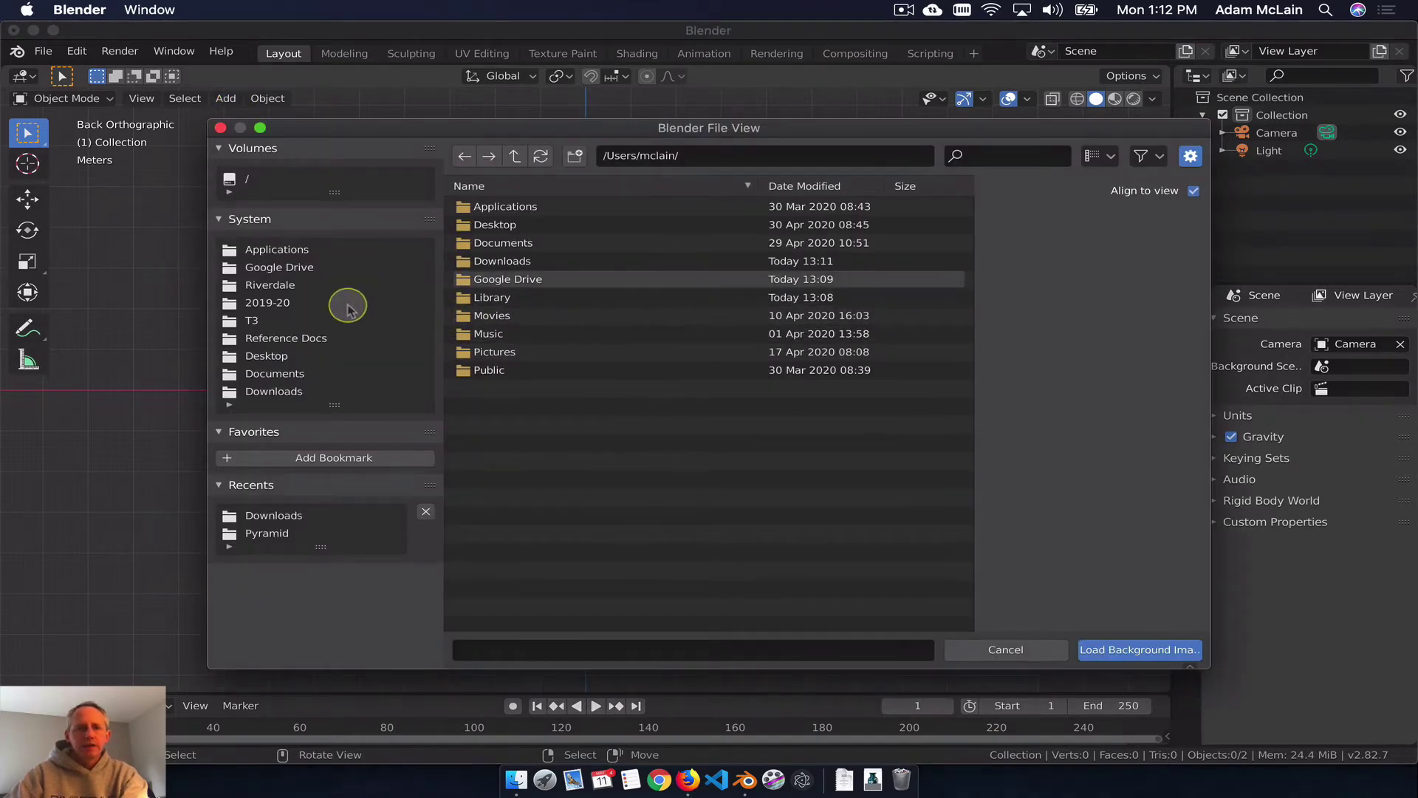
click(262, 390)
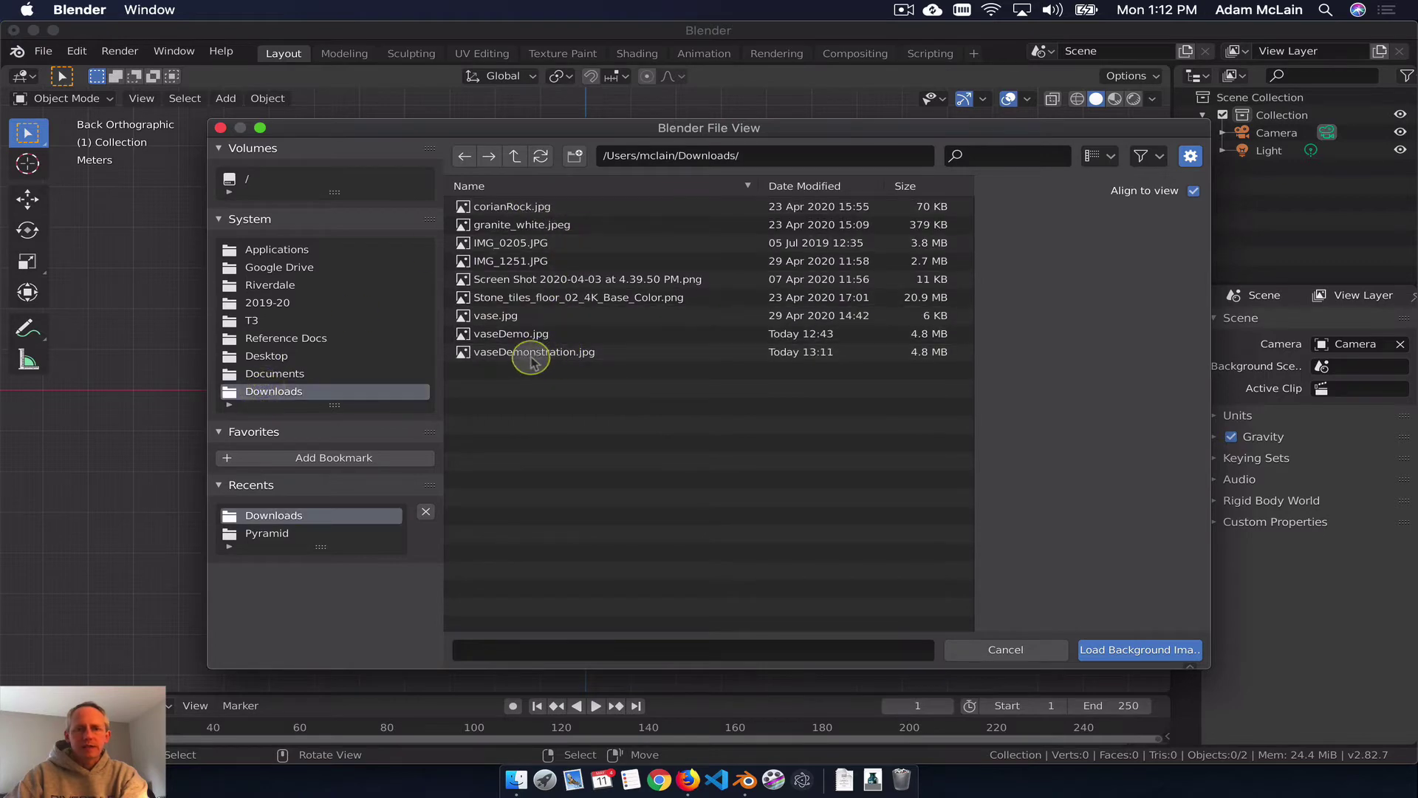
click(484, 353)
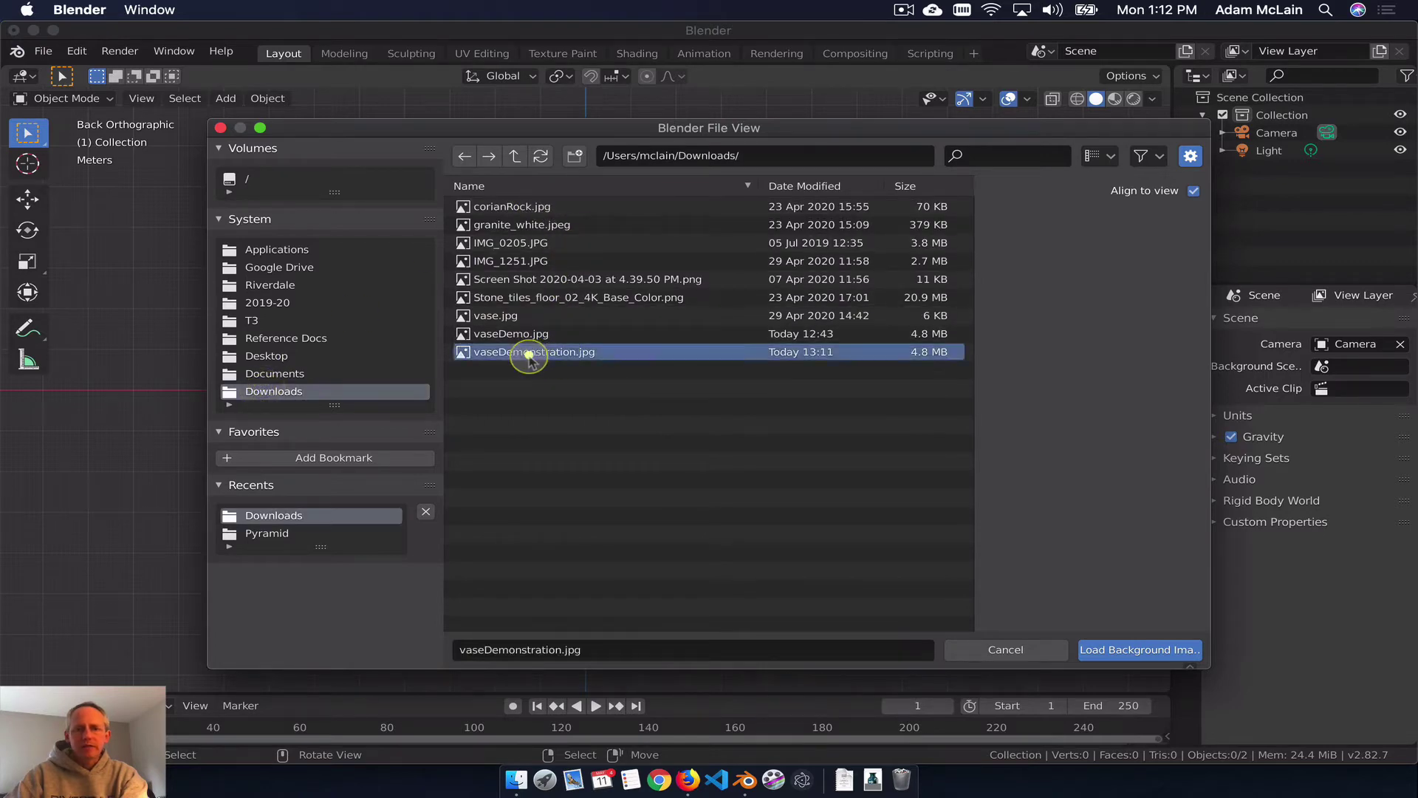
click(1121, 655)
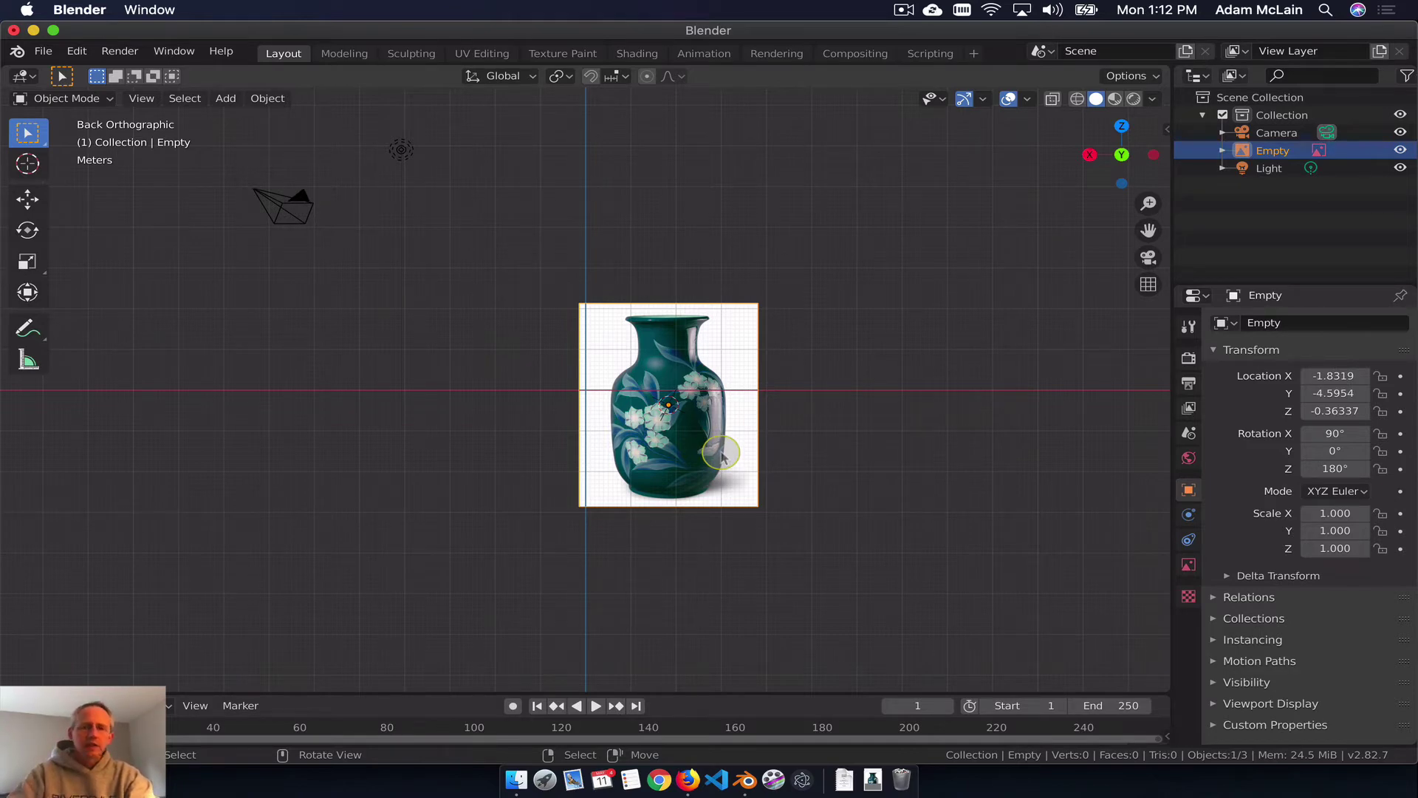
Step: Move the vase image so the vase is centred on the blue vertical axis with its base on the red axis
mouse_move(659, 407)
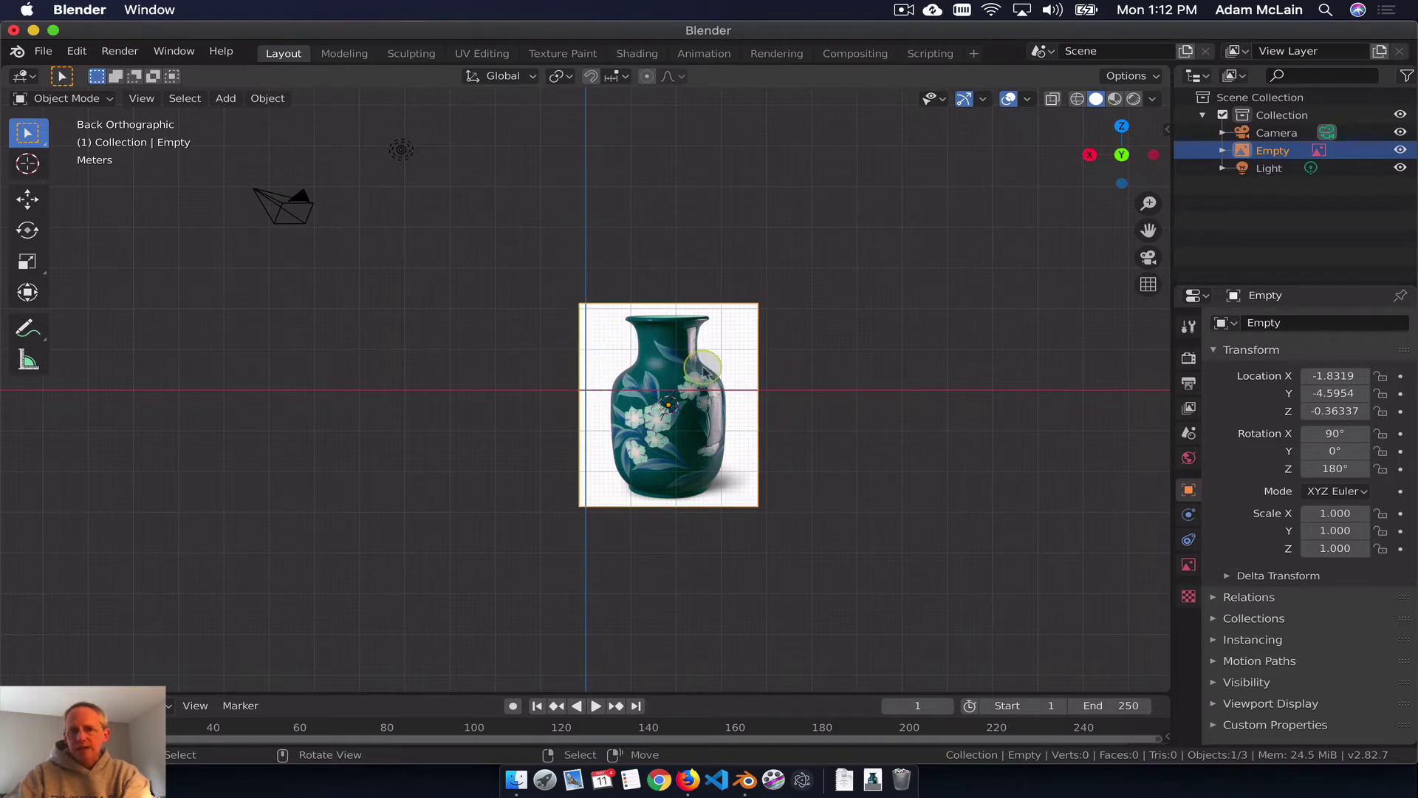
mouse_move(668, 506)
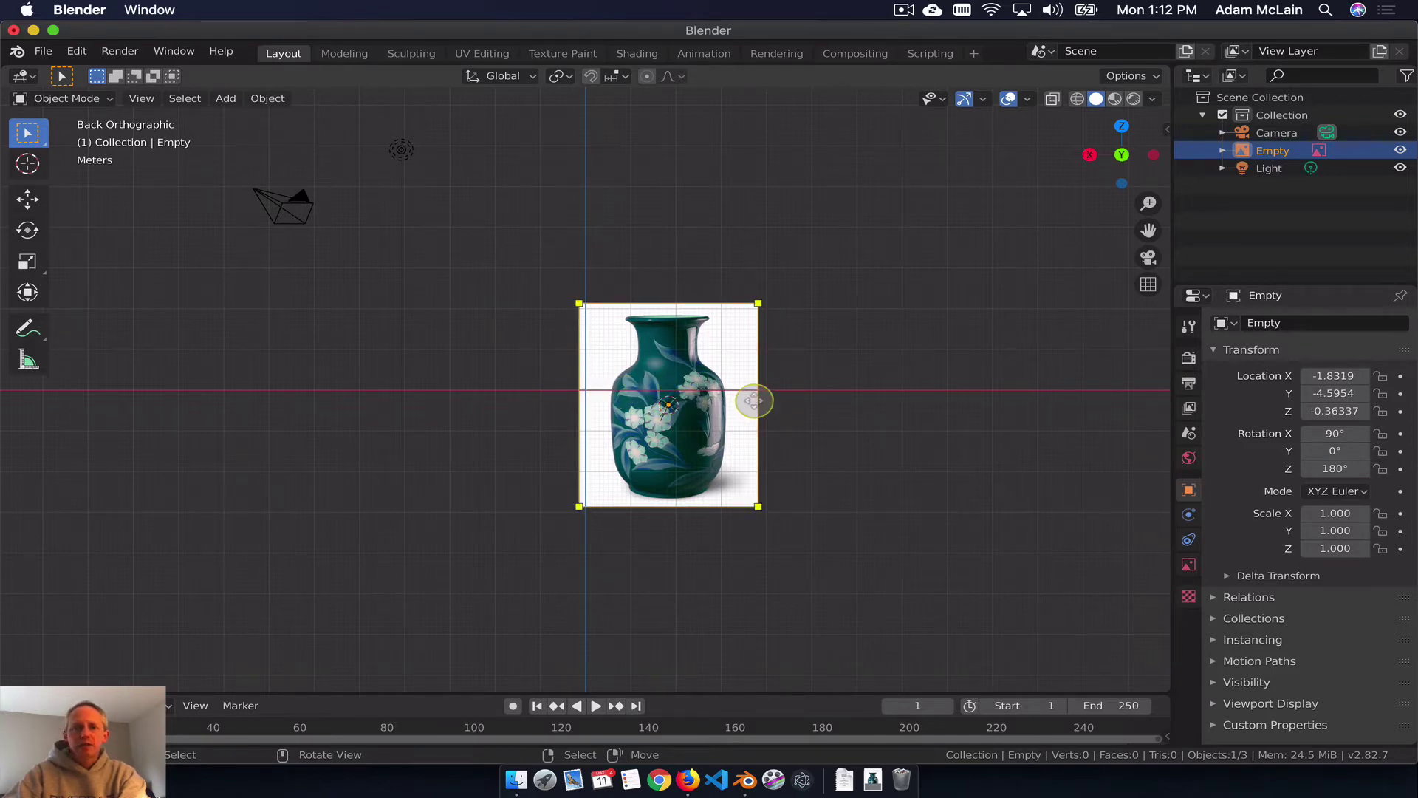
drag(672, 404, 588, 296)
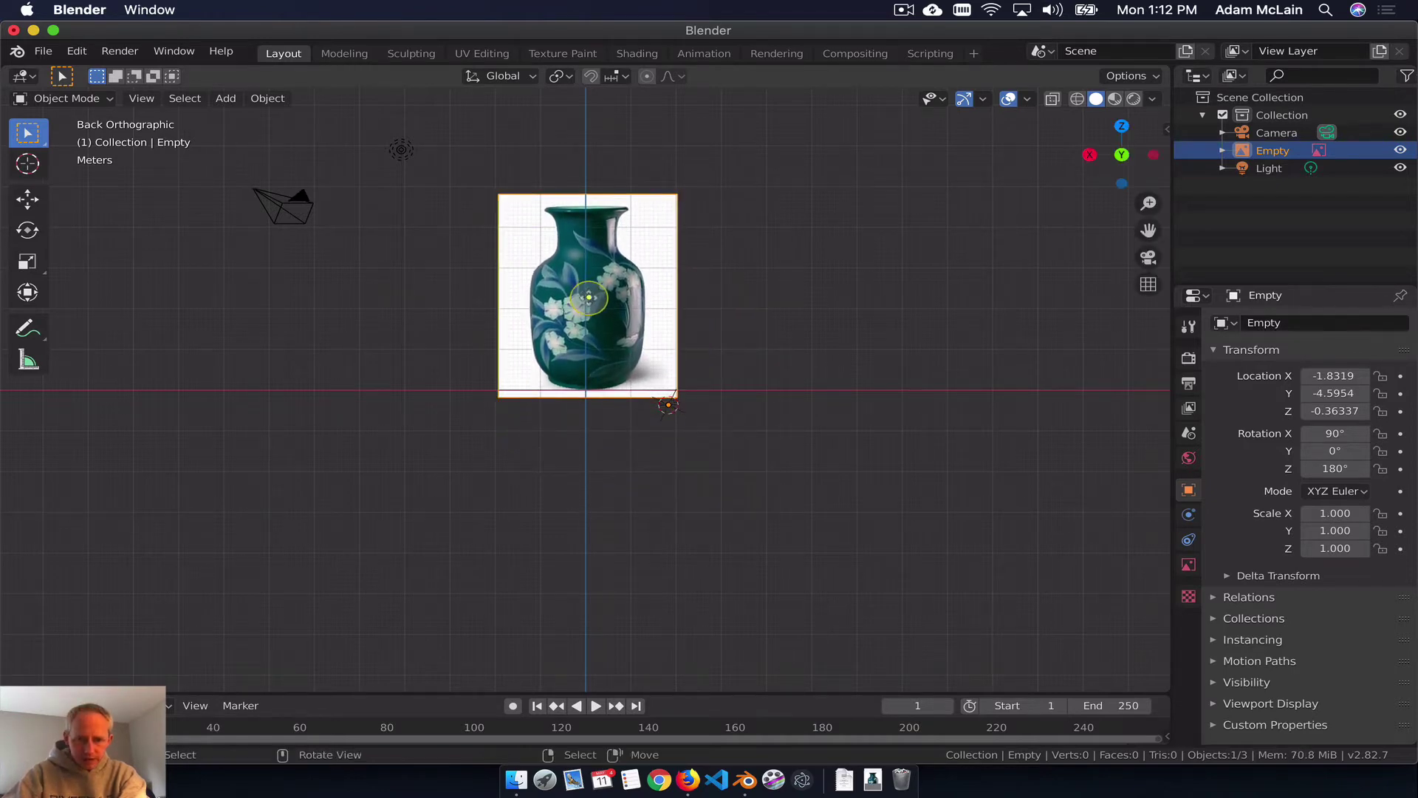
scroll(590, 333, up, 9)
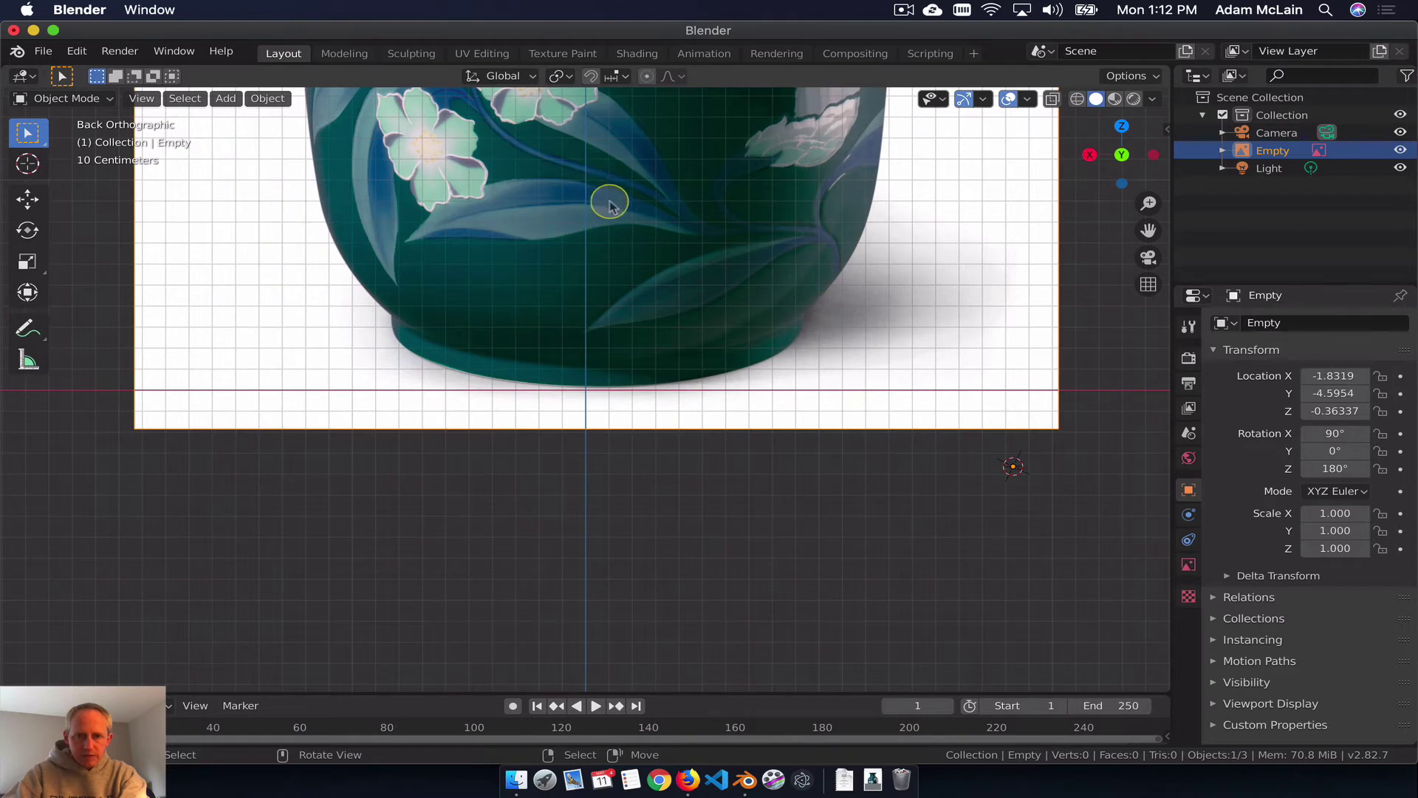
scroll(607, 194, down, 4)
shift+middle_drag(603, 186, 601, 351)
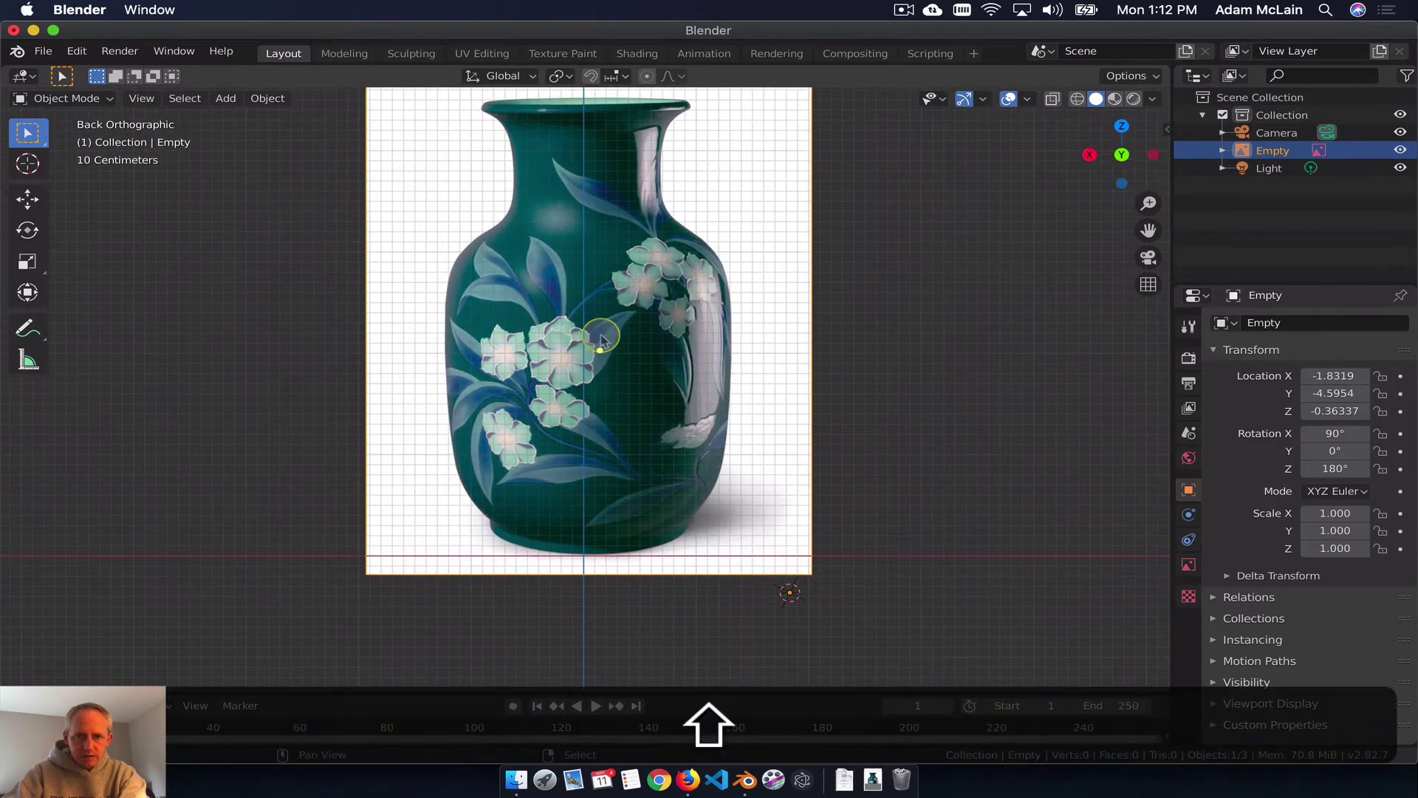
drag(587, 318, 586, 317)
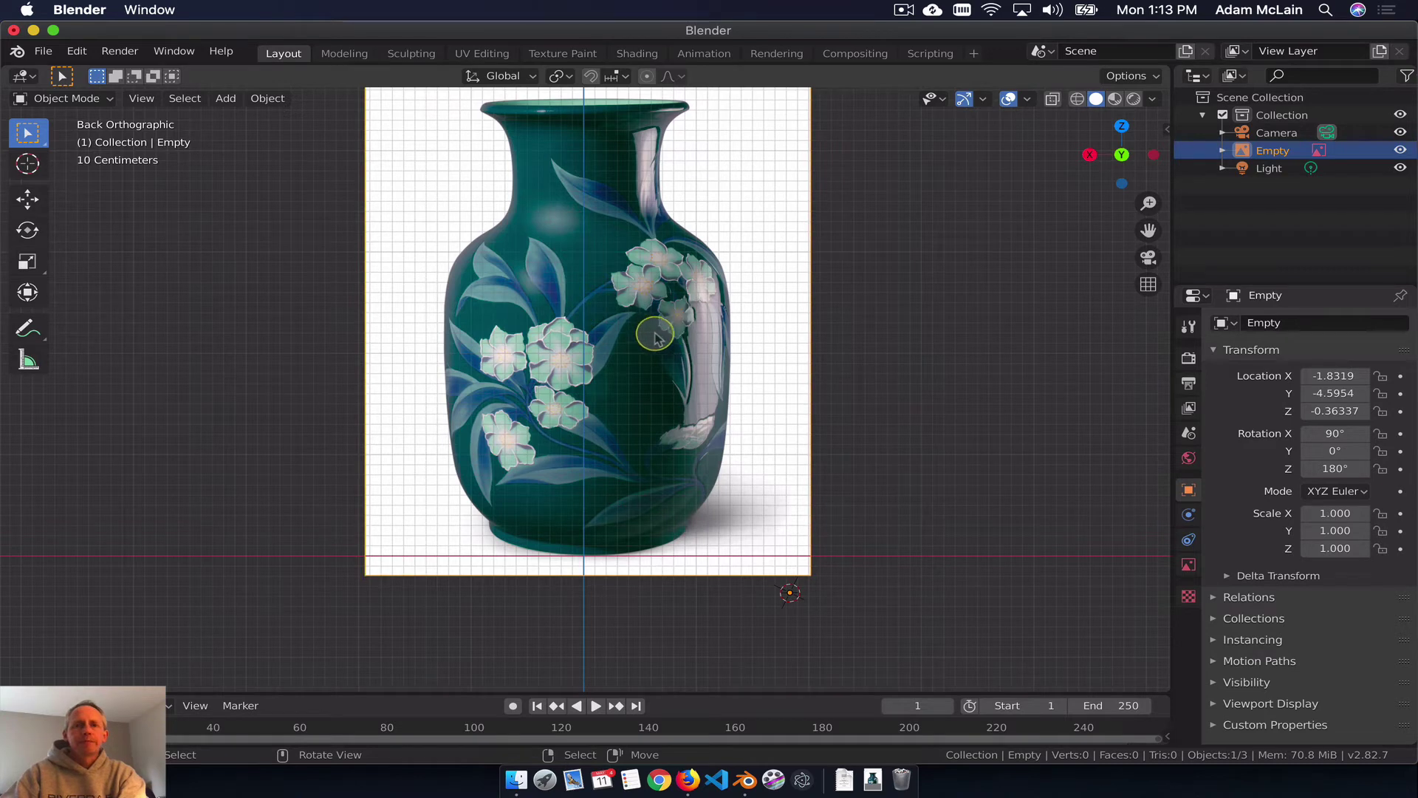
Step: Enable Use Alpha for the vase image and lower its opacity to about 0.314
scroll(657, 334, down, 2)
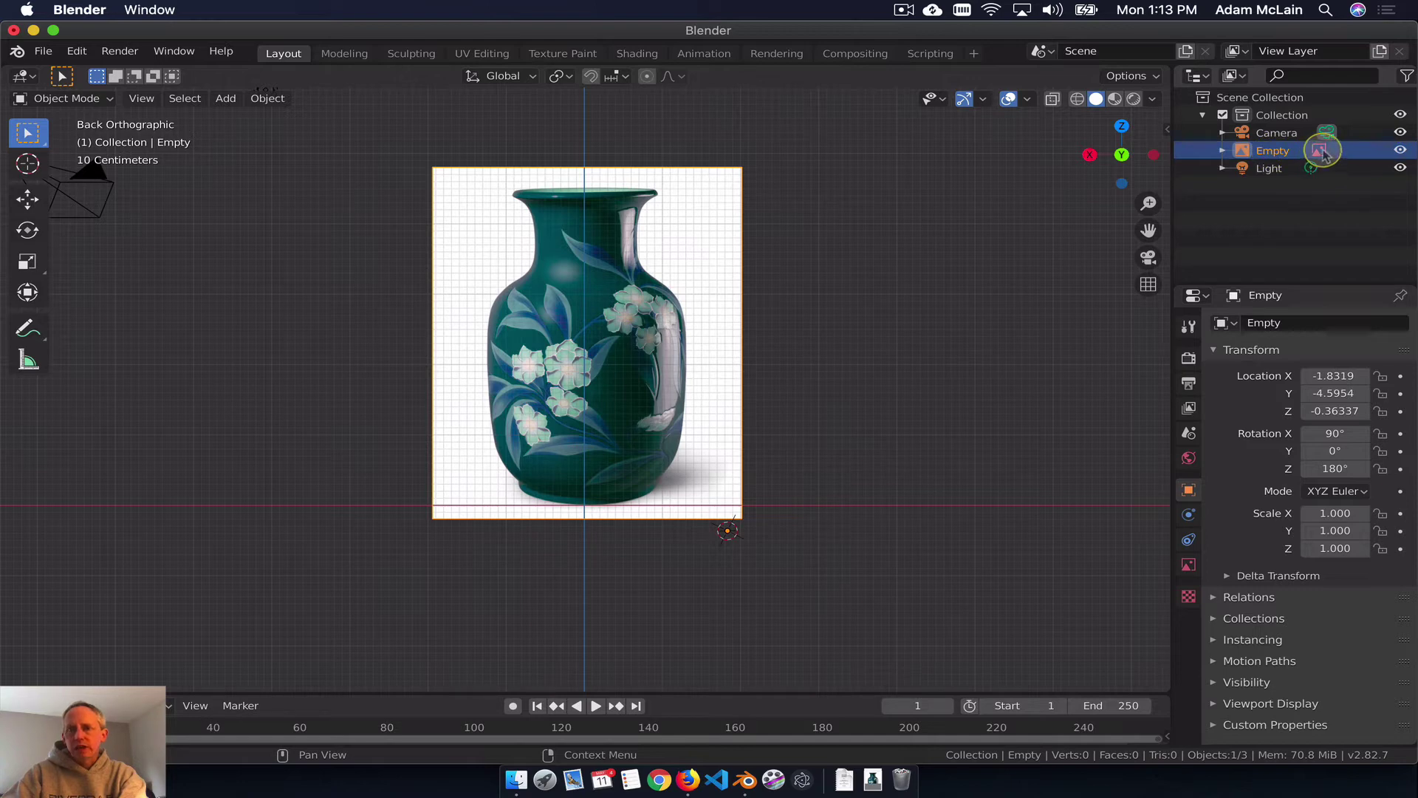
click(1400, 151)
click(1401, 151)
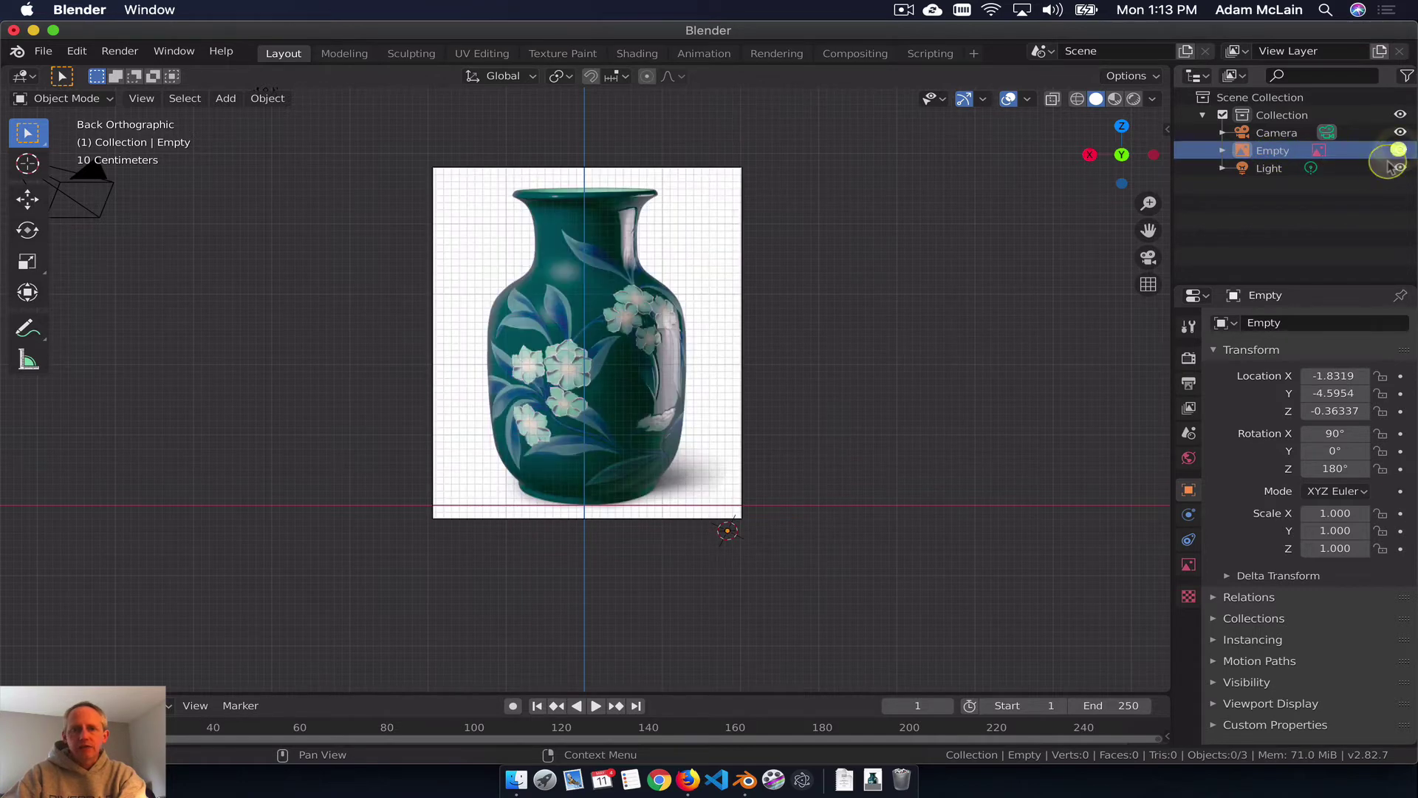
click(1188, 565)
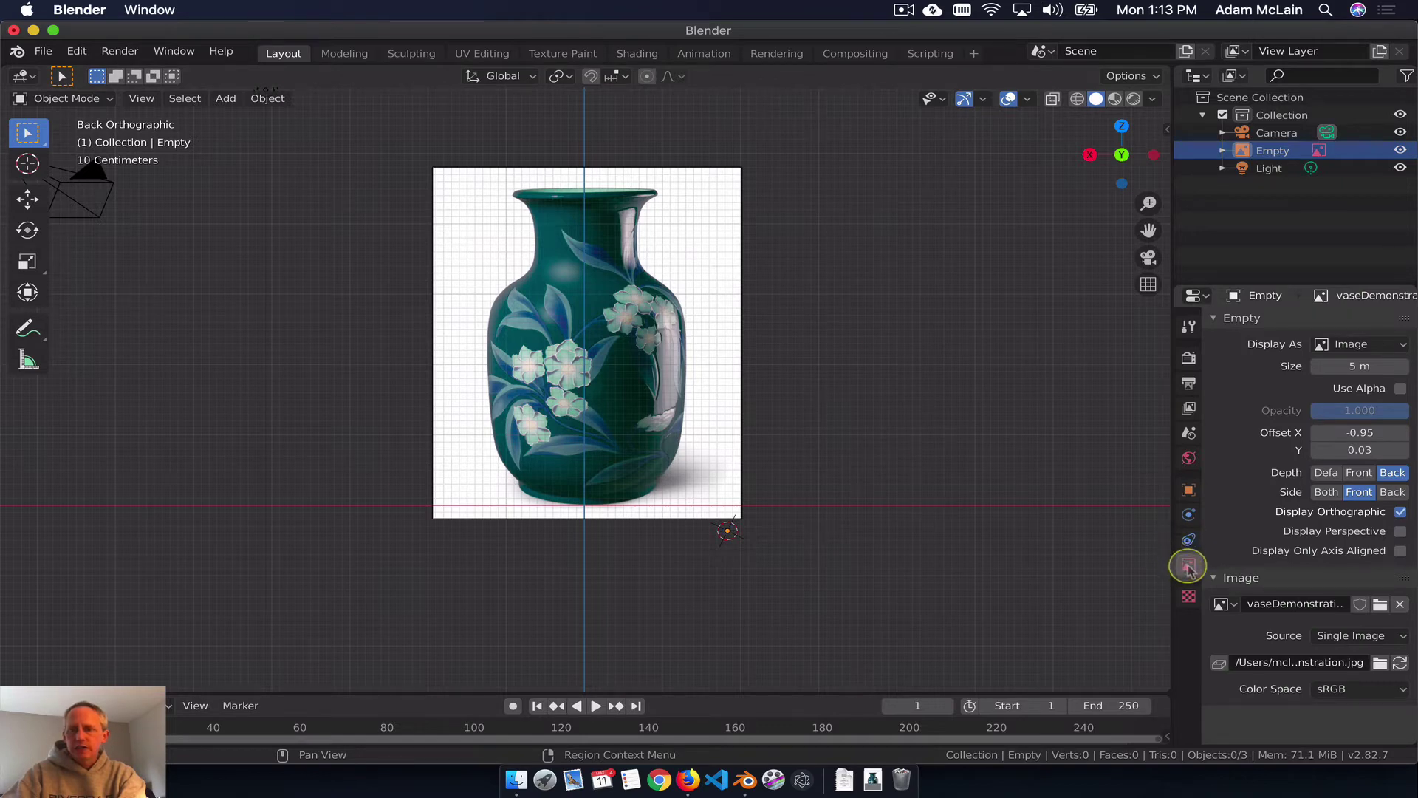
click(1398, 390)
drag(1384, 410, 1317, 410)
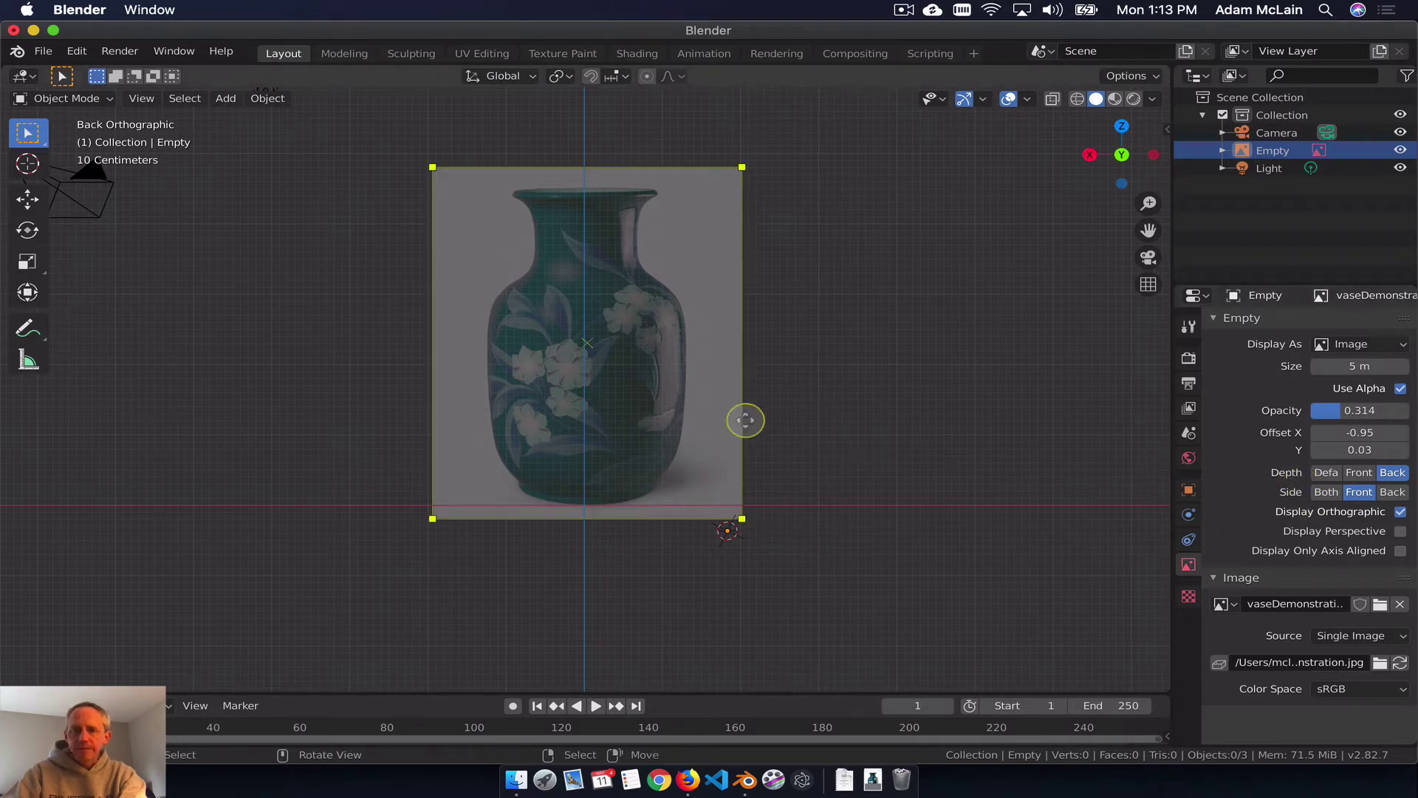
middle_drag(760, 330, 527, 322)
click(1090, 154)
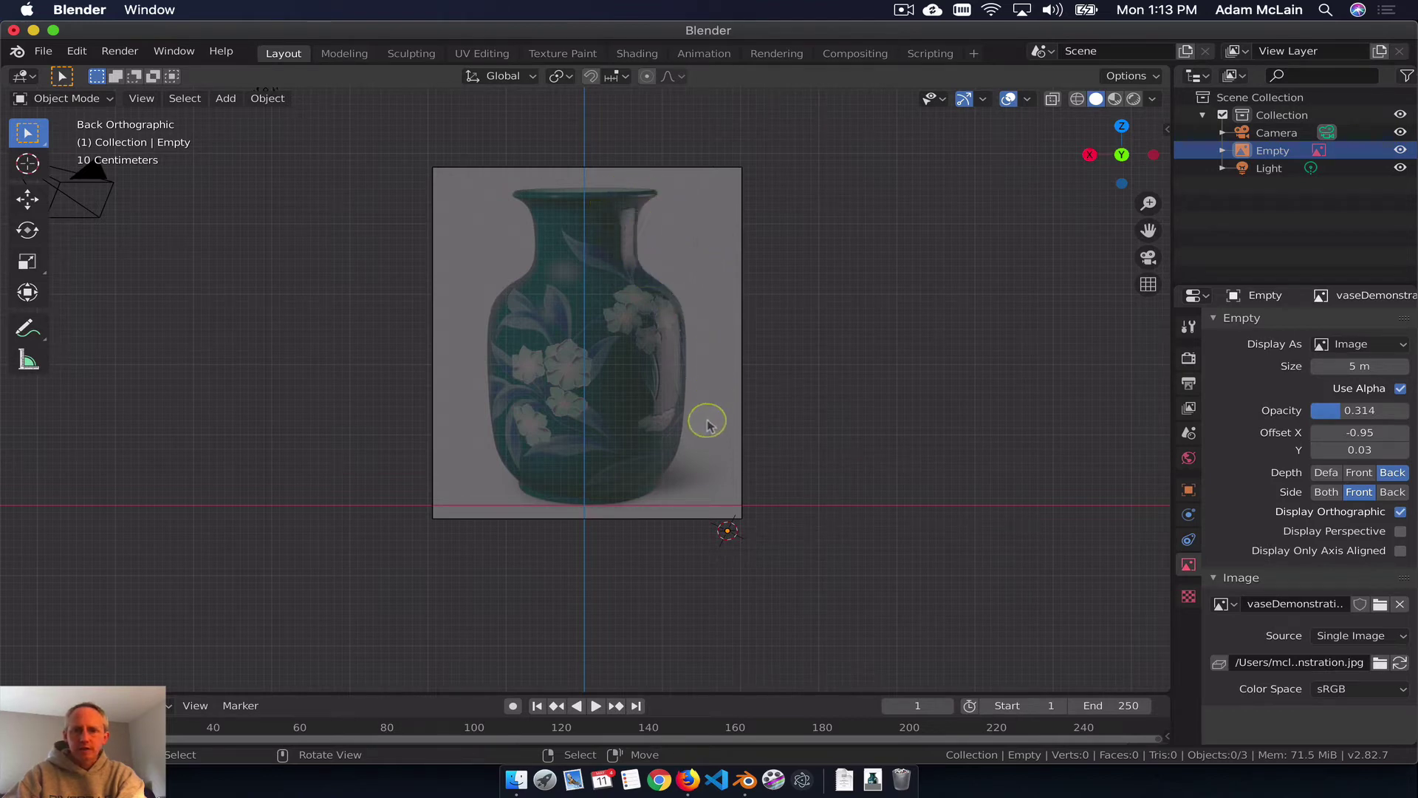
click(592, 507)
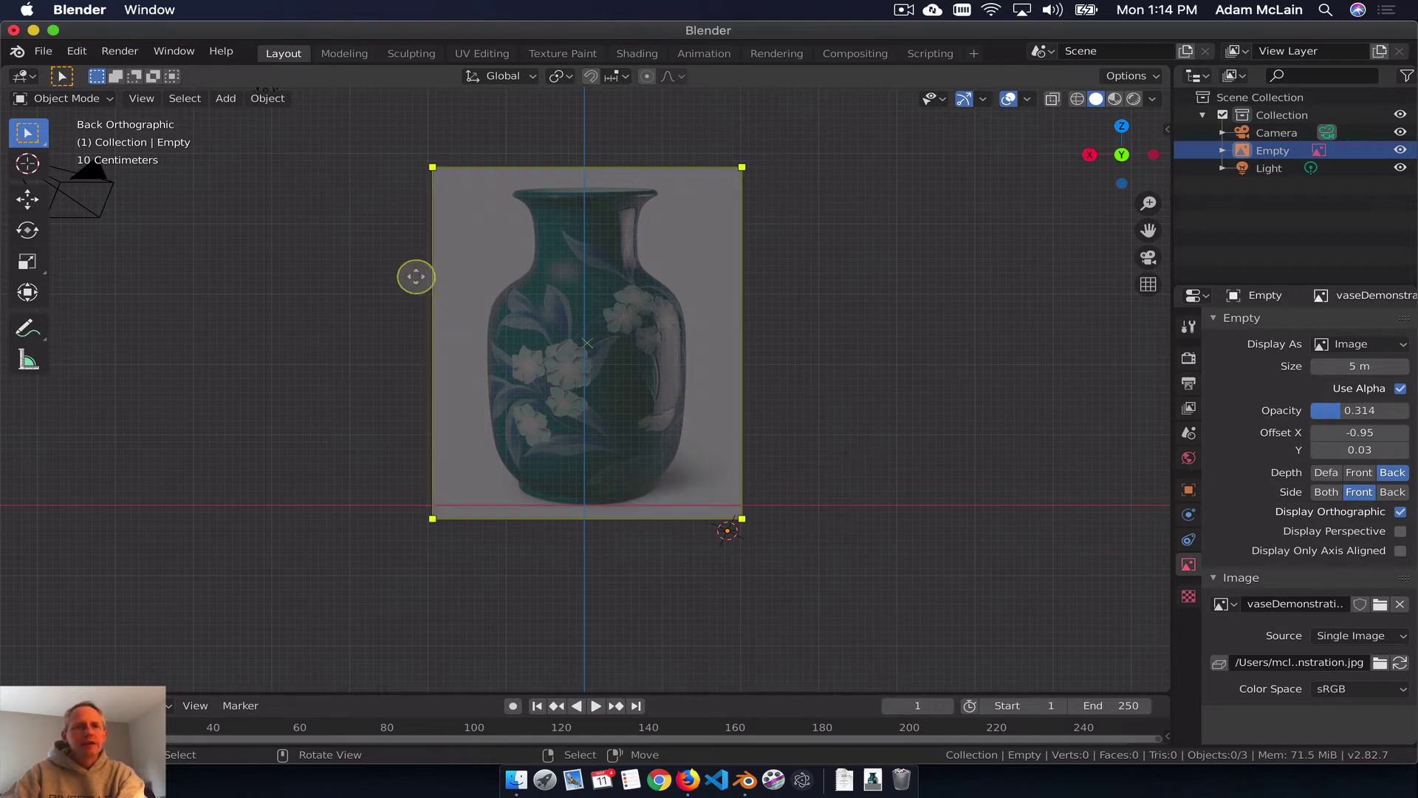
Step: Add a Bezier curve and move it up so its origin sits at the right end of the vase's rim
click(227, 98)
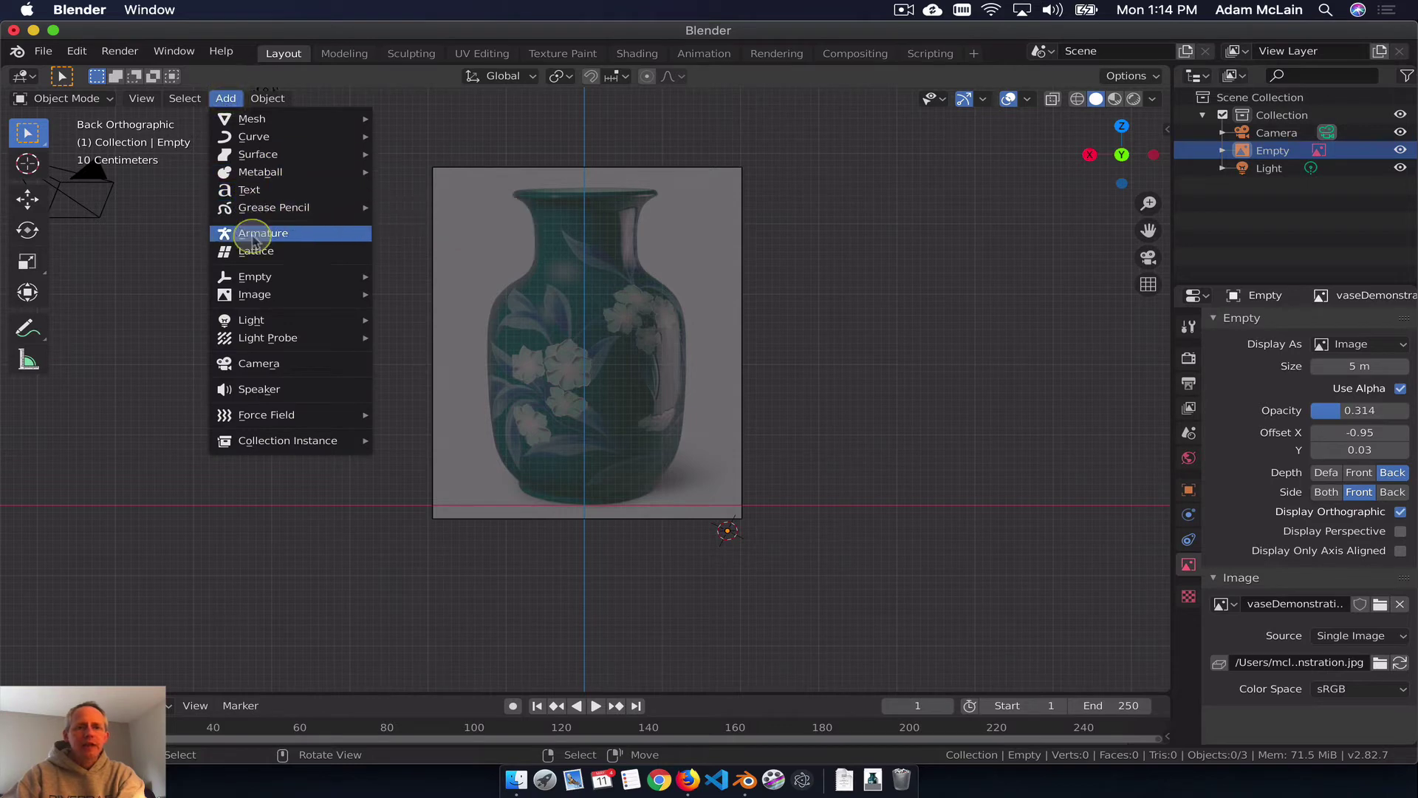
mouse_move(255, 136)
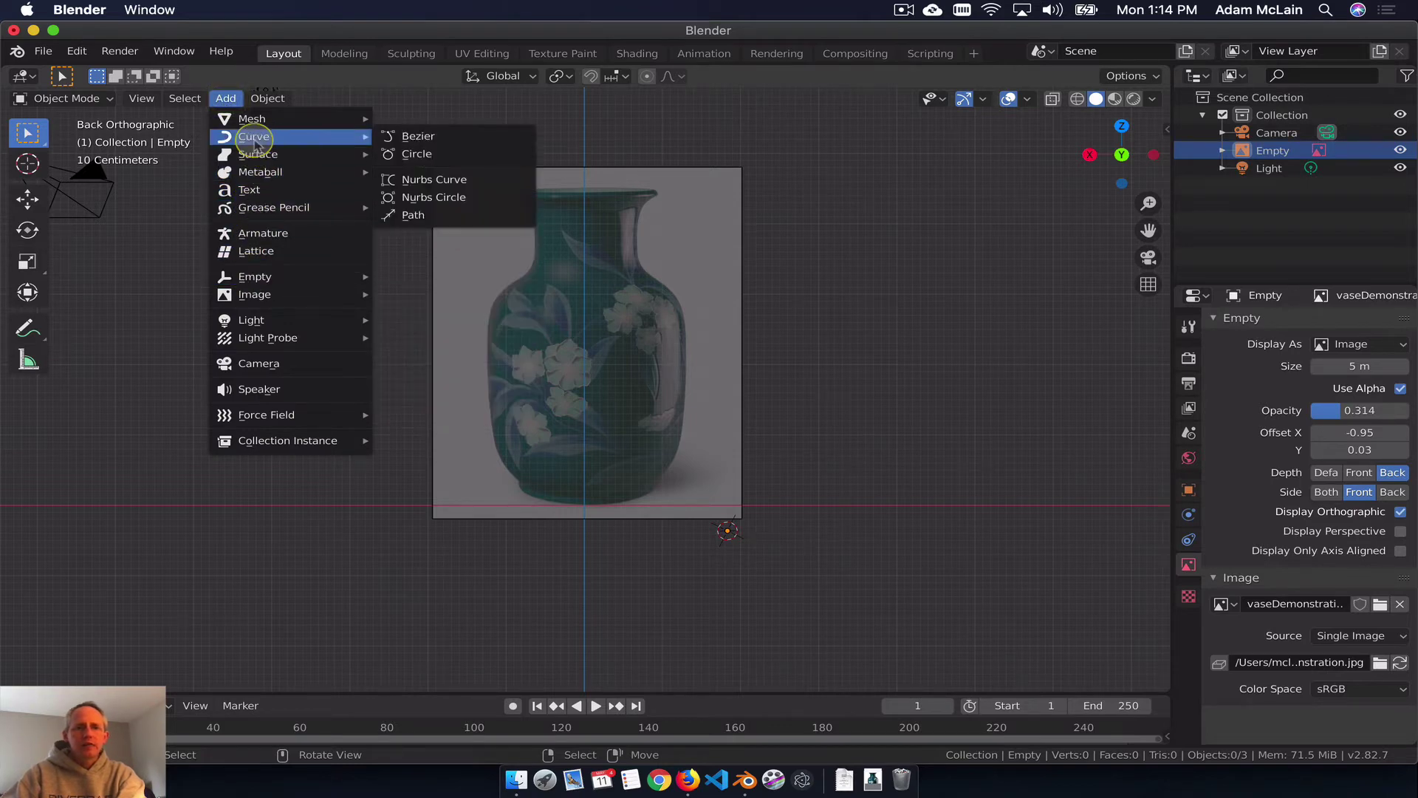
click(399, 139)
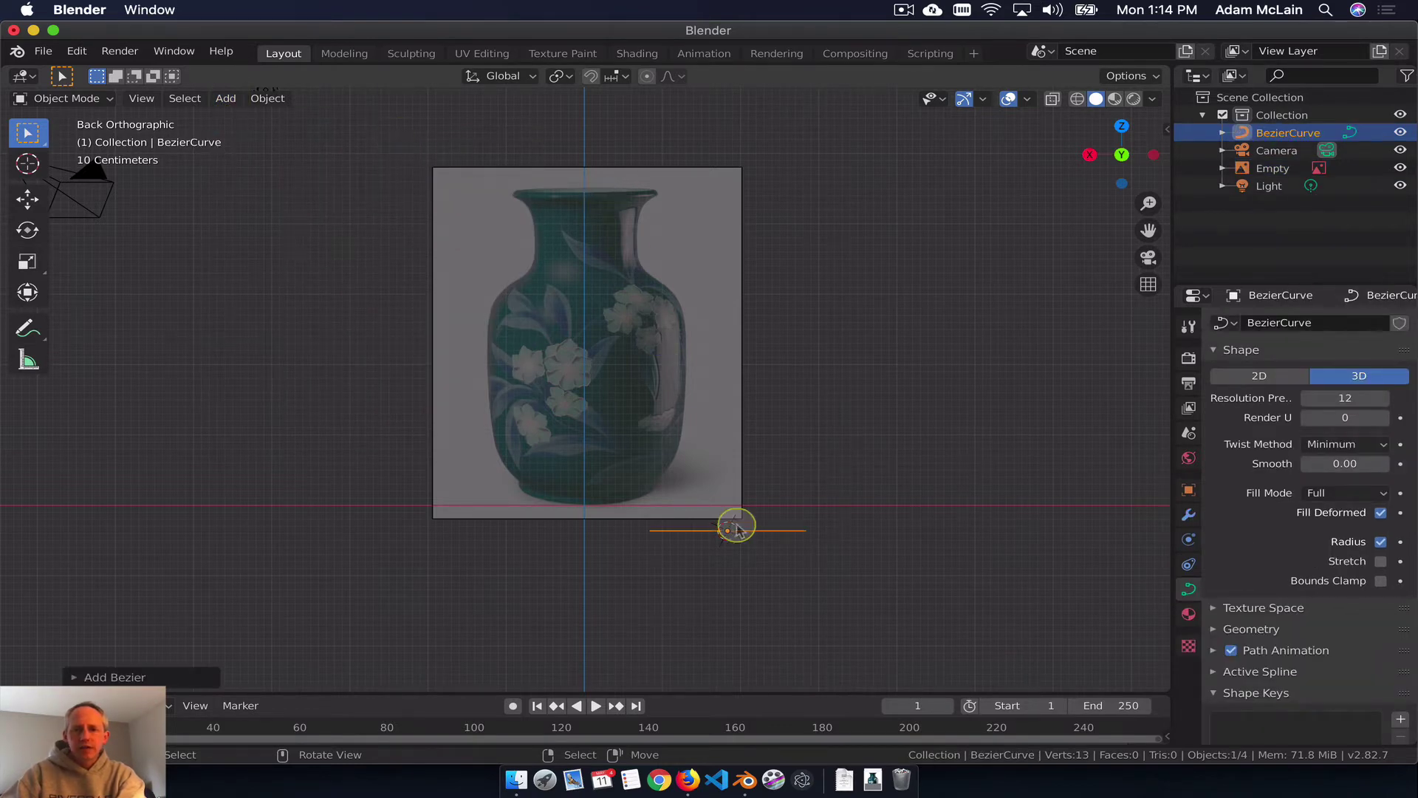
key(g)
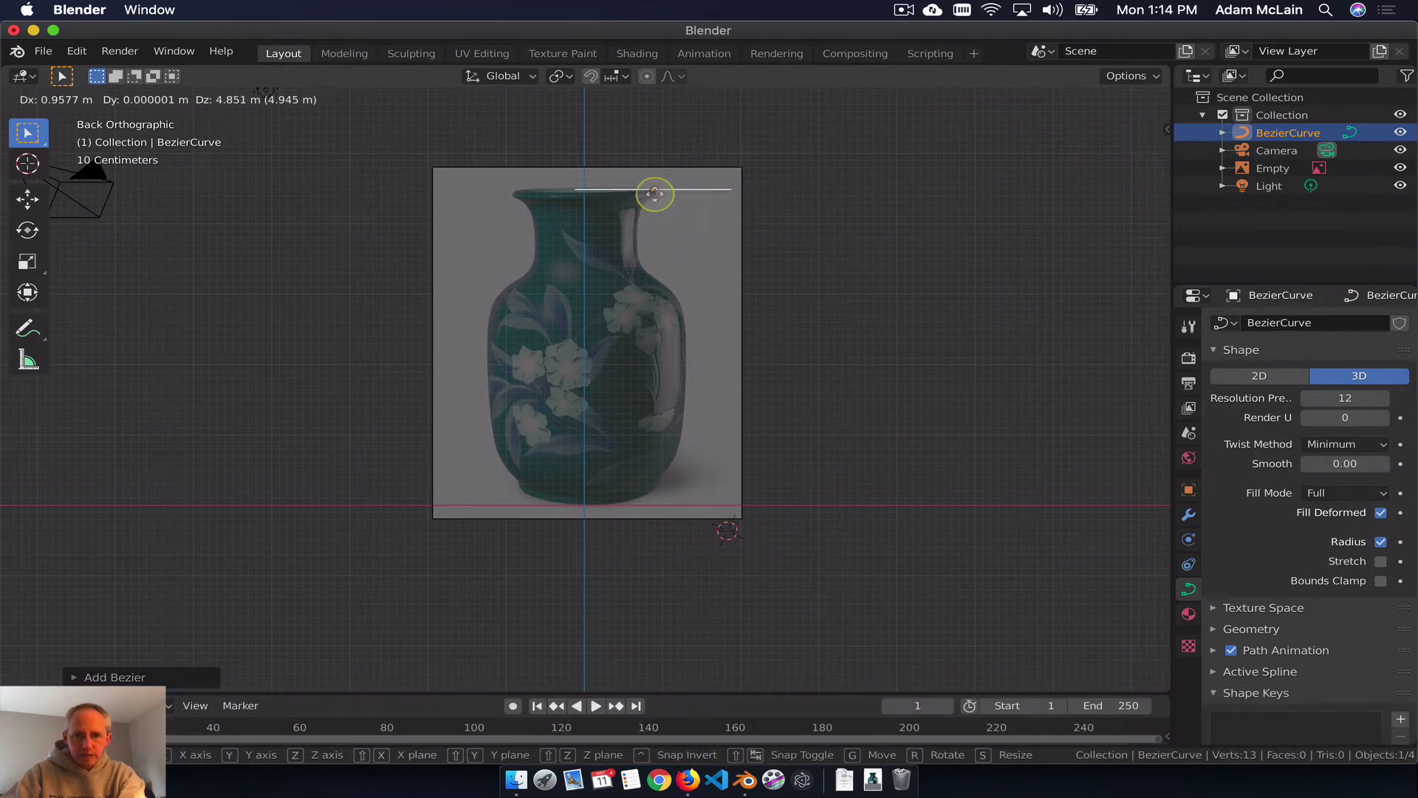
click(649, 190)
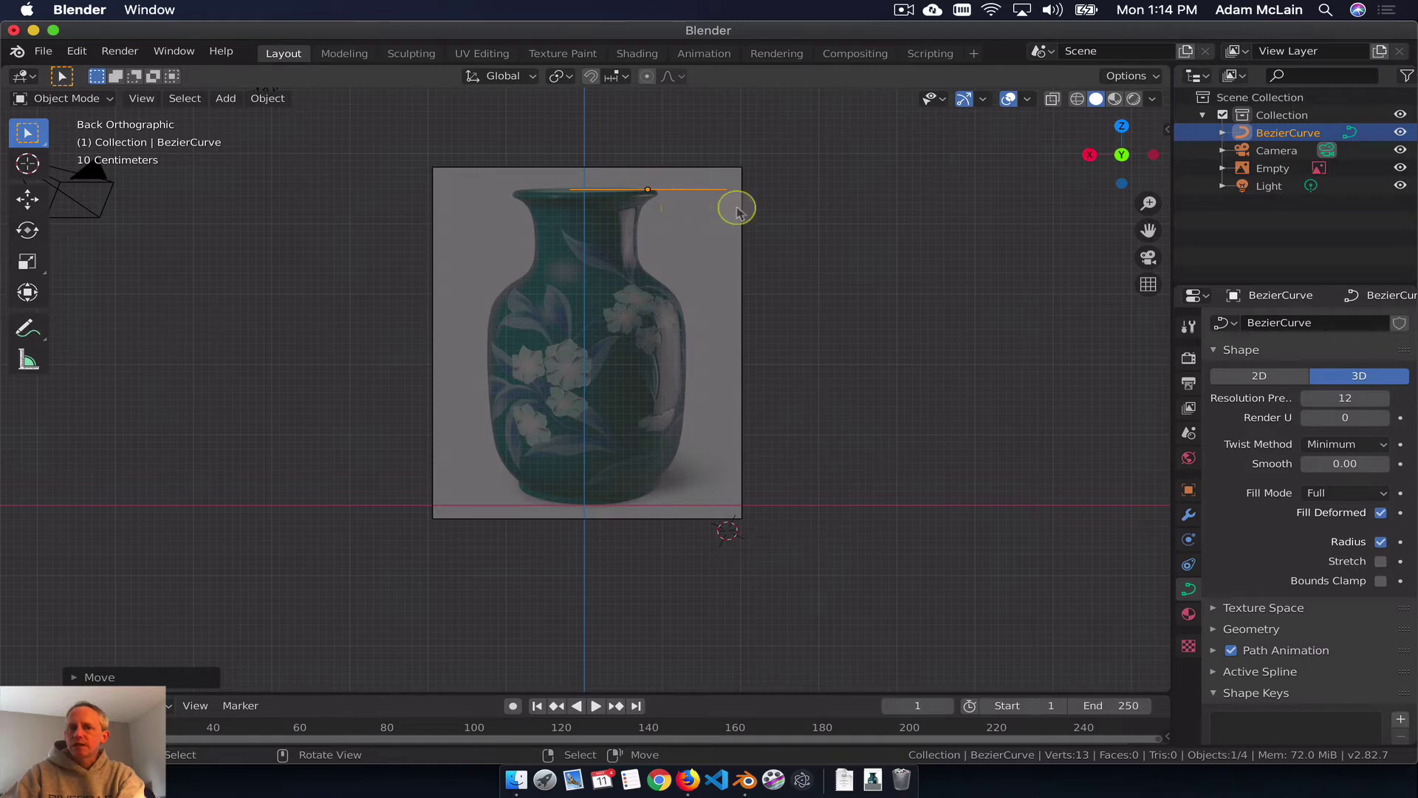
Step: Rotate the Bezier curve 90 degrees about the X axis so it lies in the plane of the vase image
middle_drag(665, 209, 579, 582)
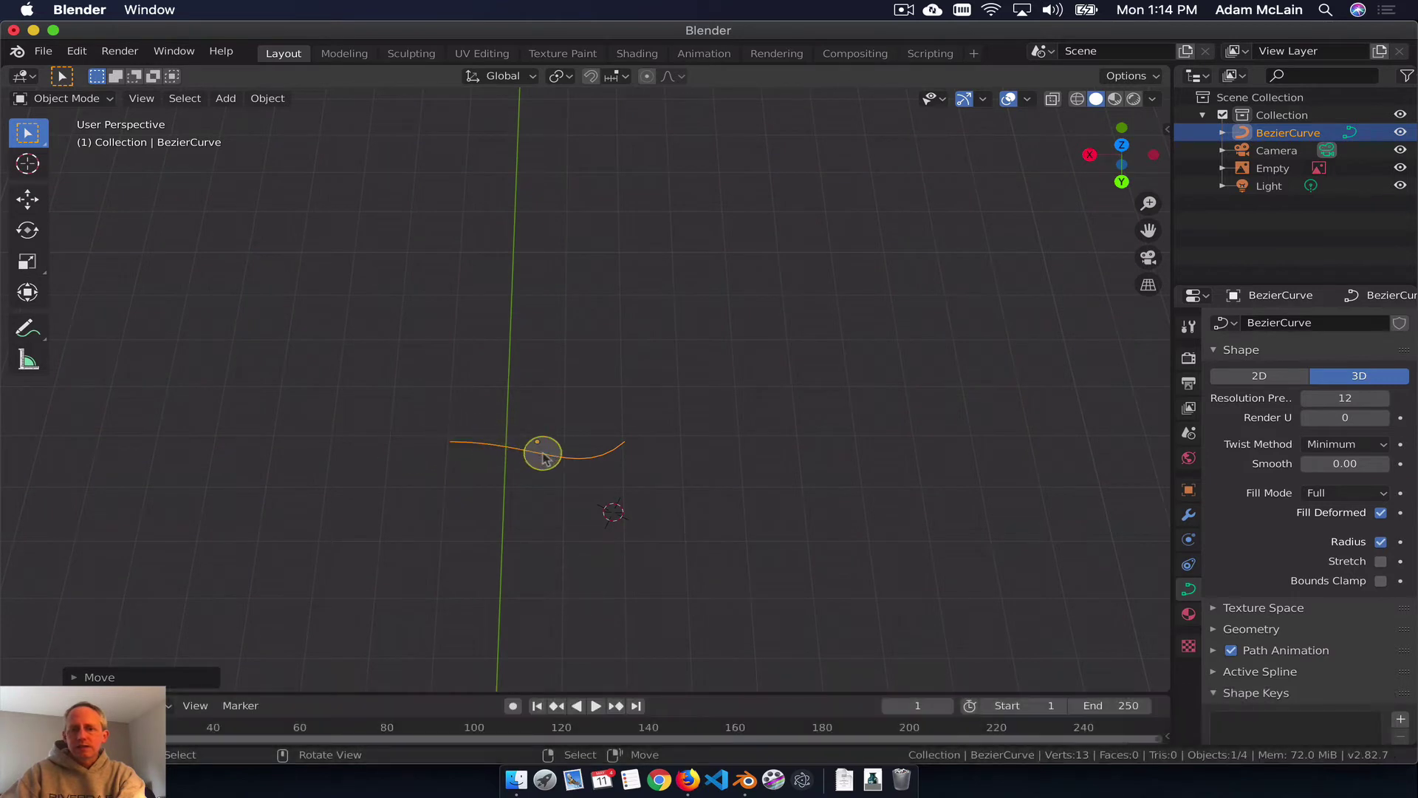
shift+middle_drag(580, 498, 582, 468)
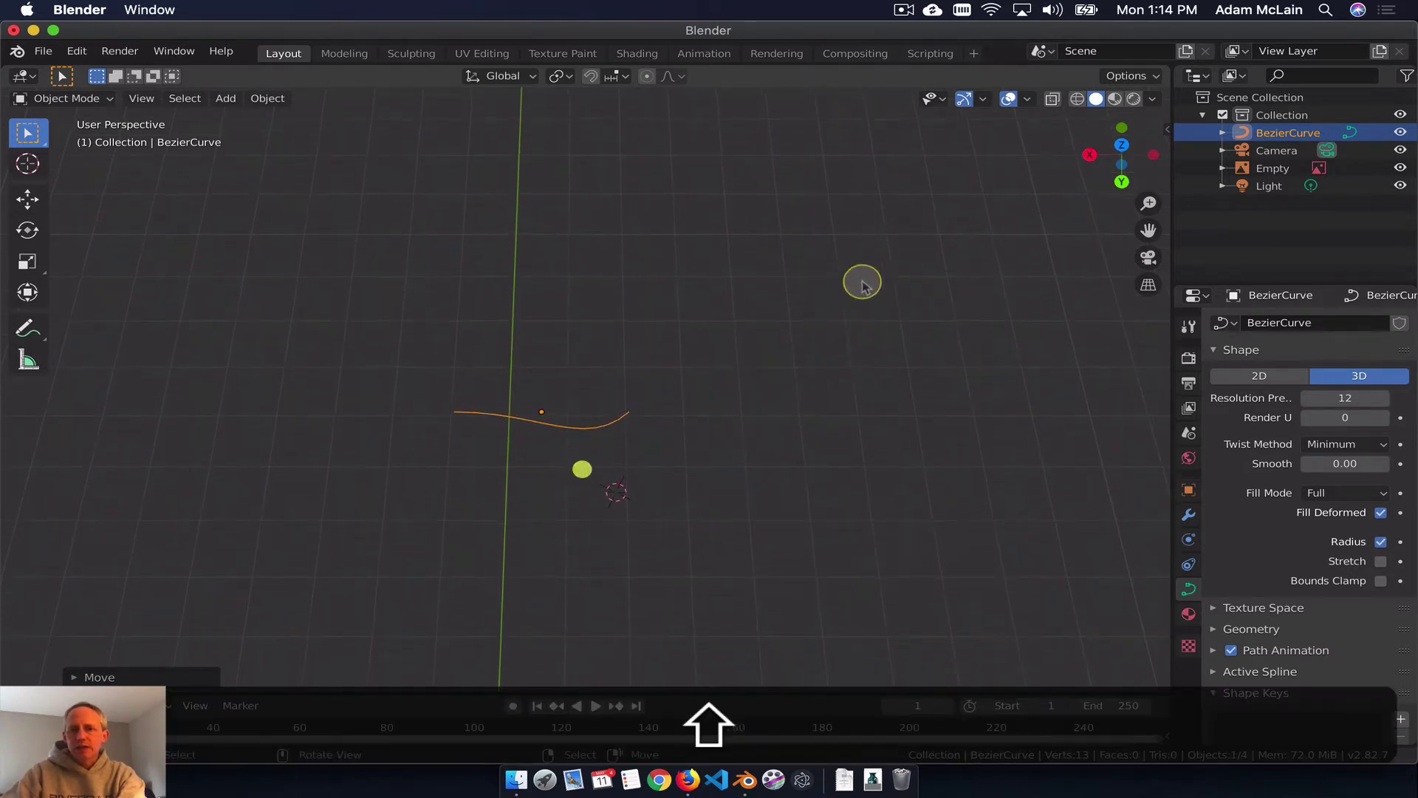
click(1116, 185)
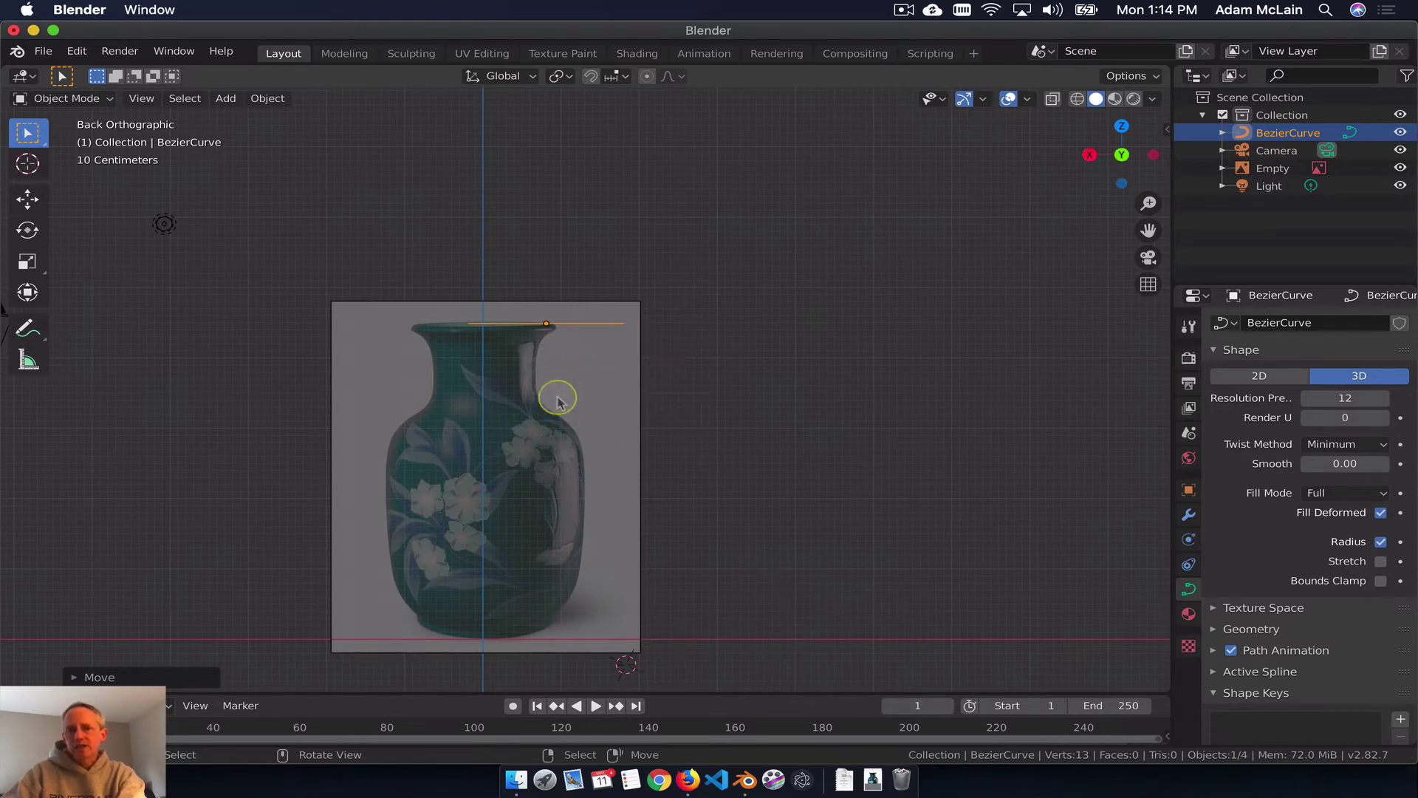
key(r)
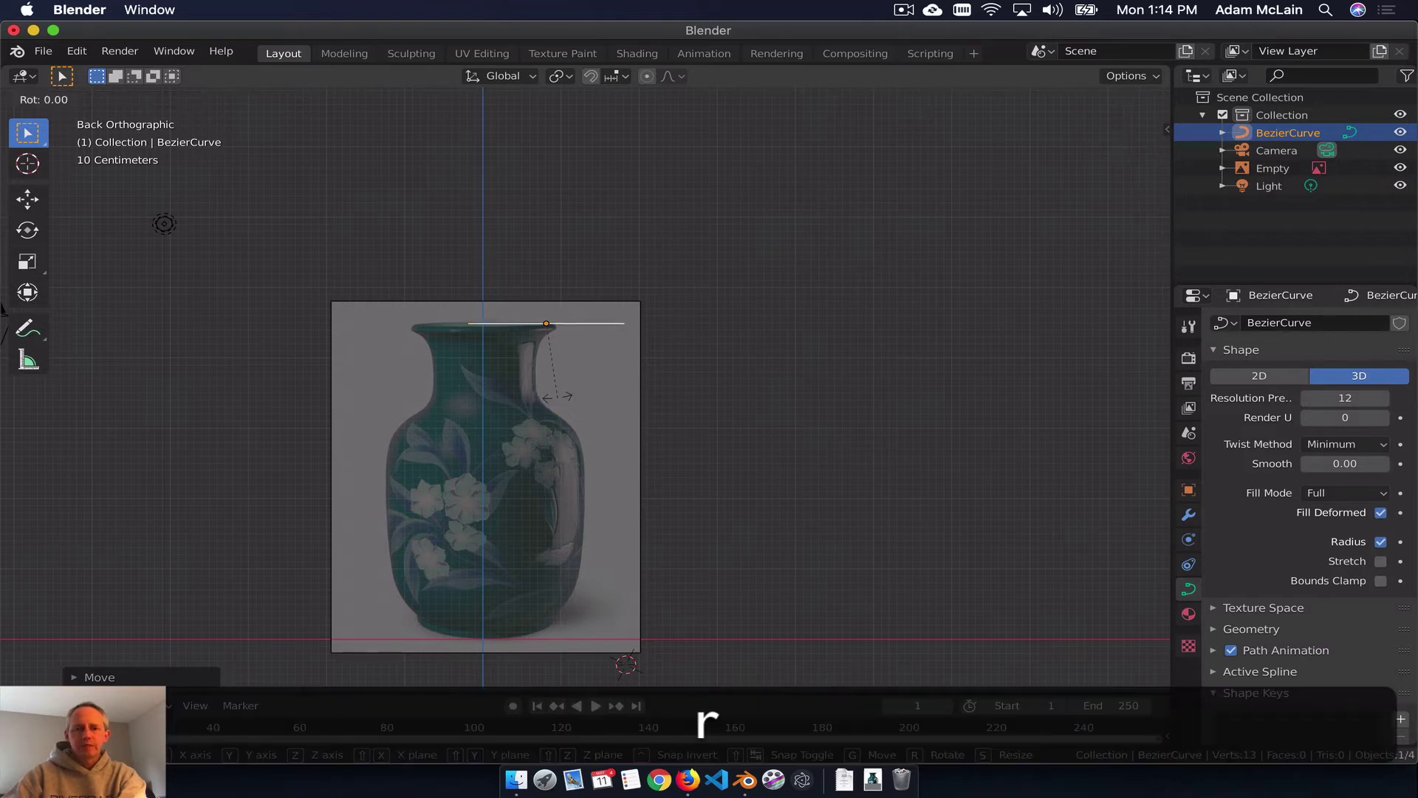
key(x)
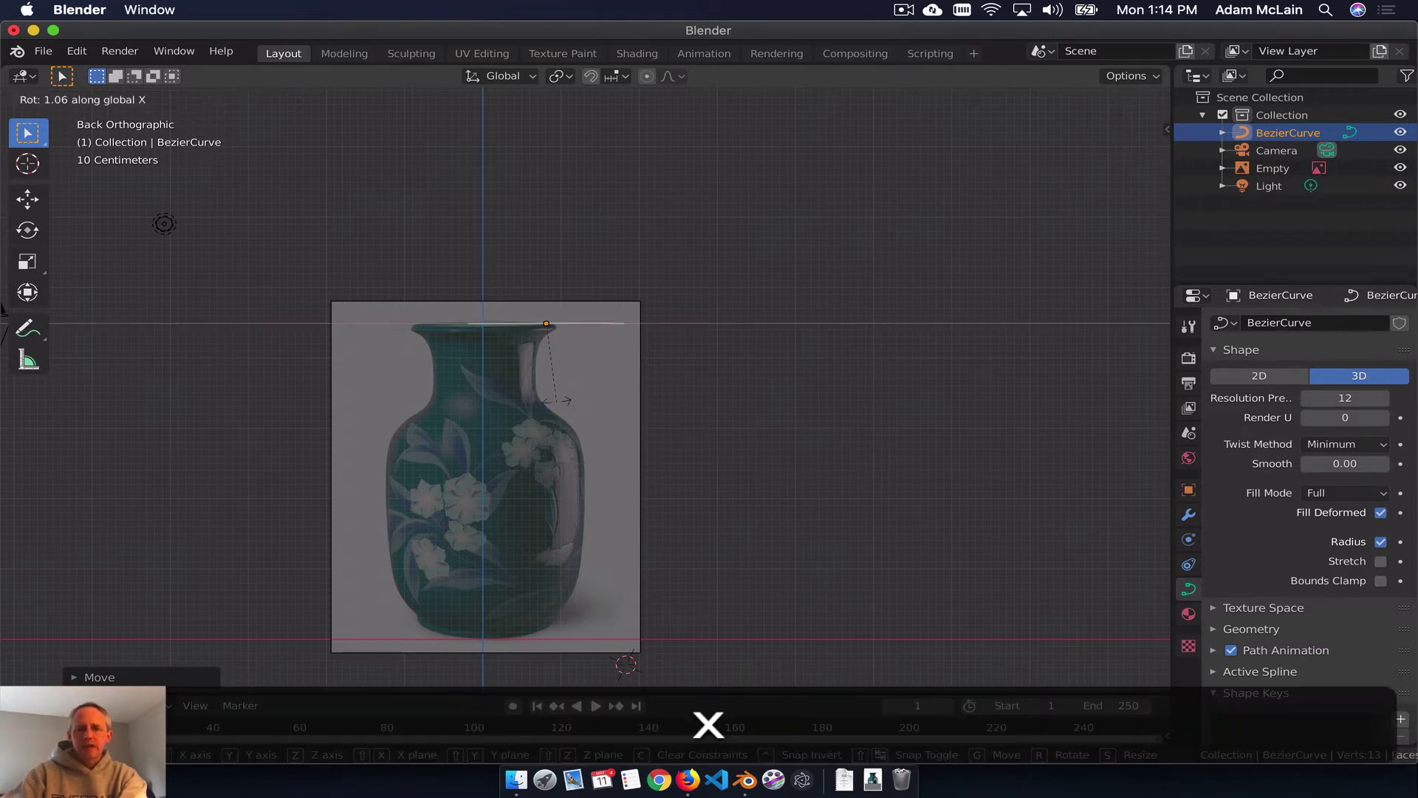
key(9)
key(0)
key(Return)
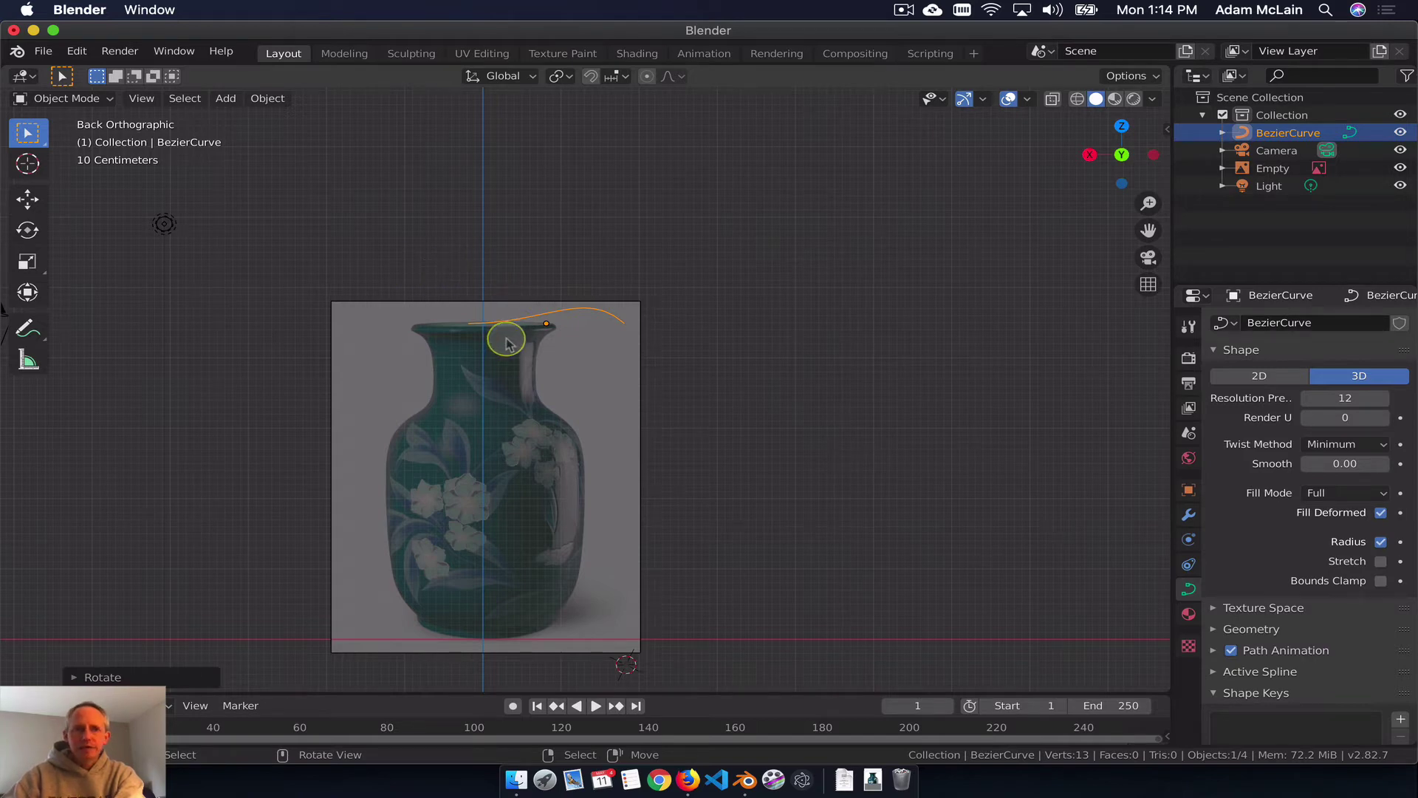
Step: In Edit Mode, move the curve's first control point with its handles onto the right end of the vase's rim
key(Tab)
scroll(504, 339, up, 3)
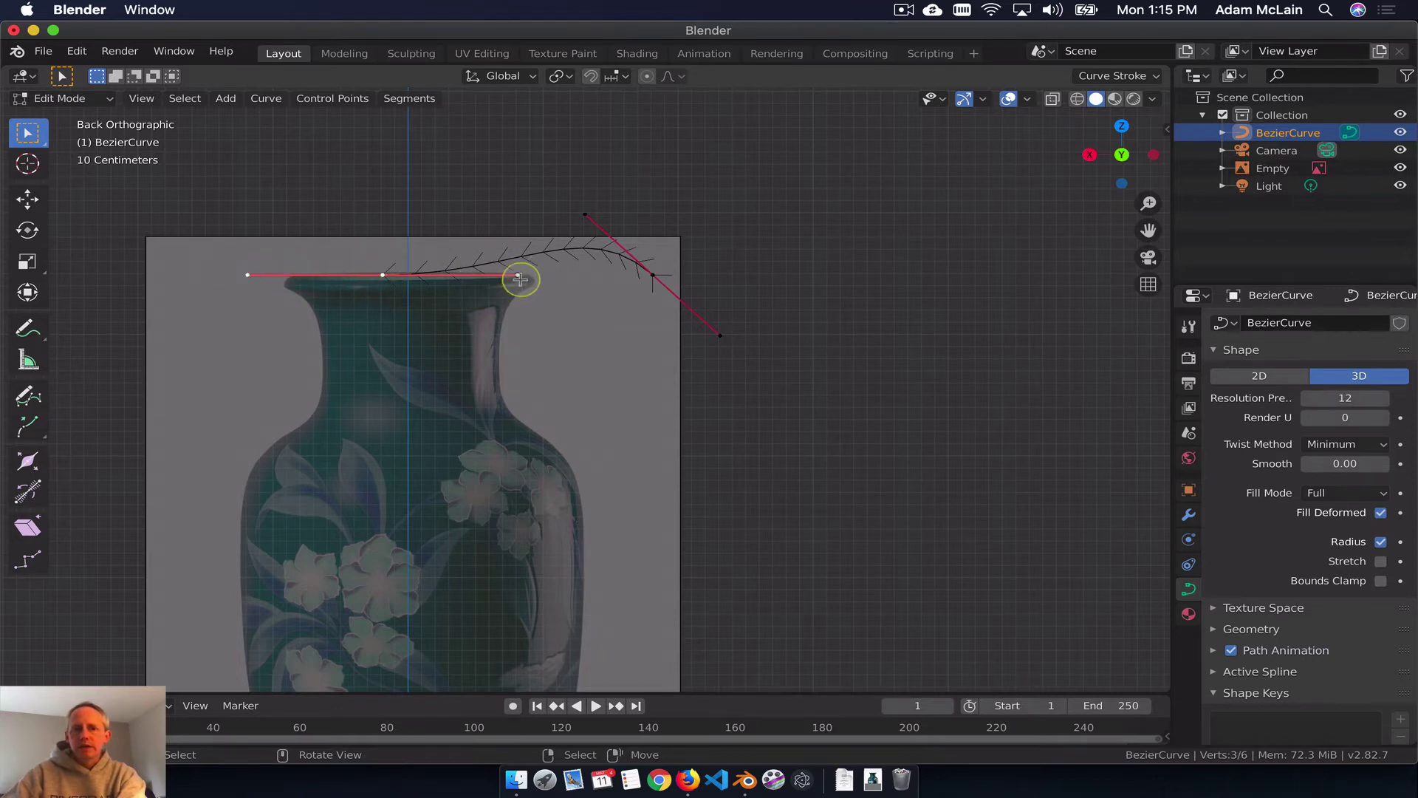
key(g)
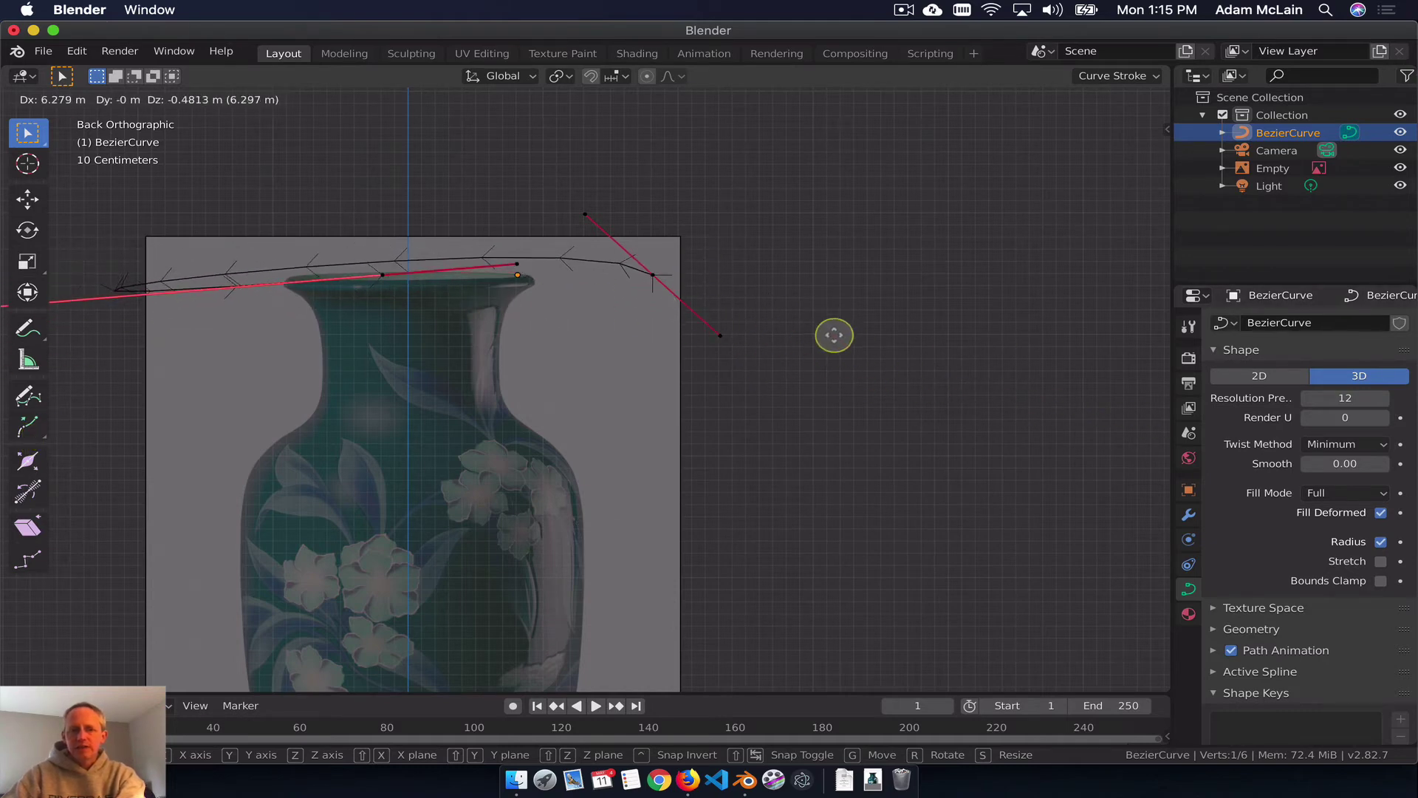
key(Escape)
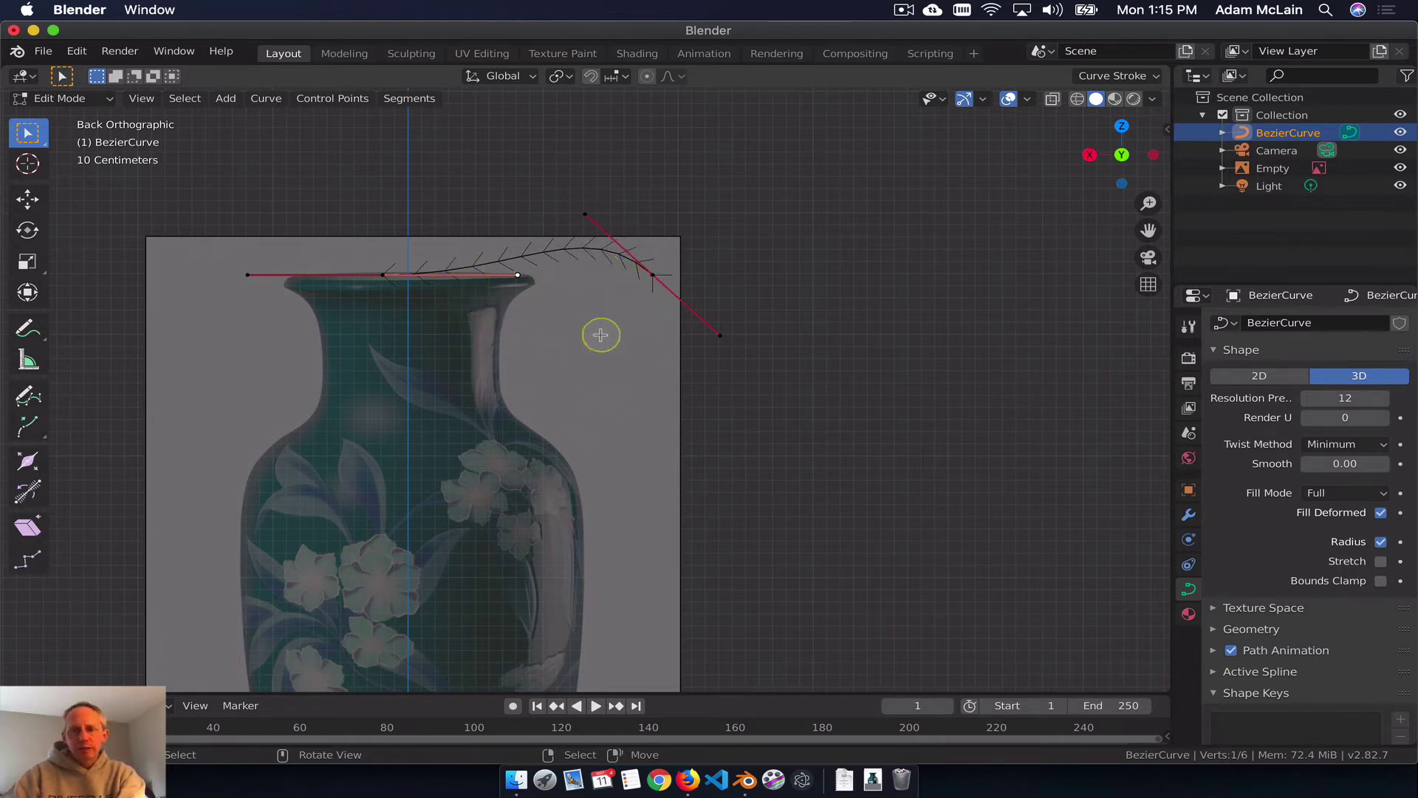
click(384, 275)
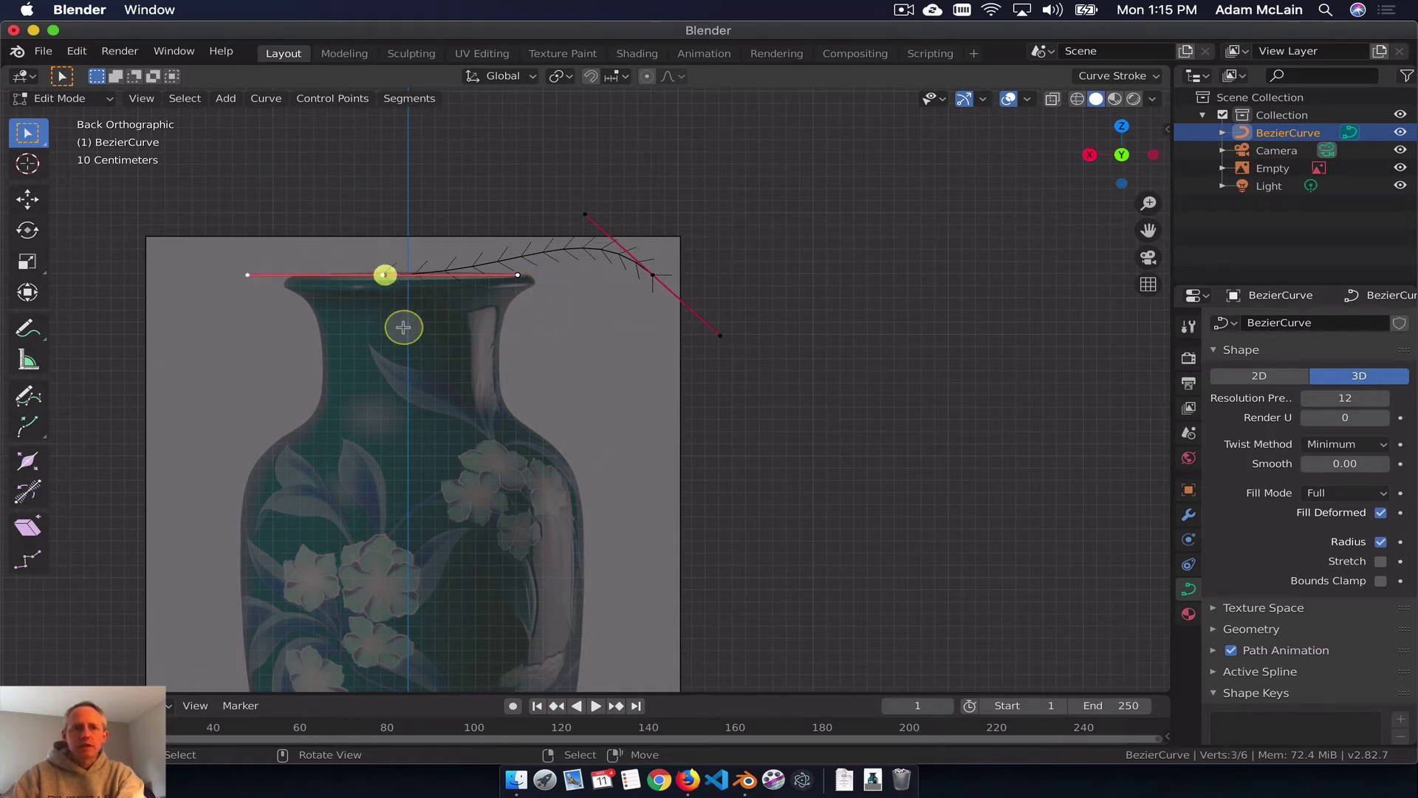
key(g)
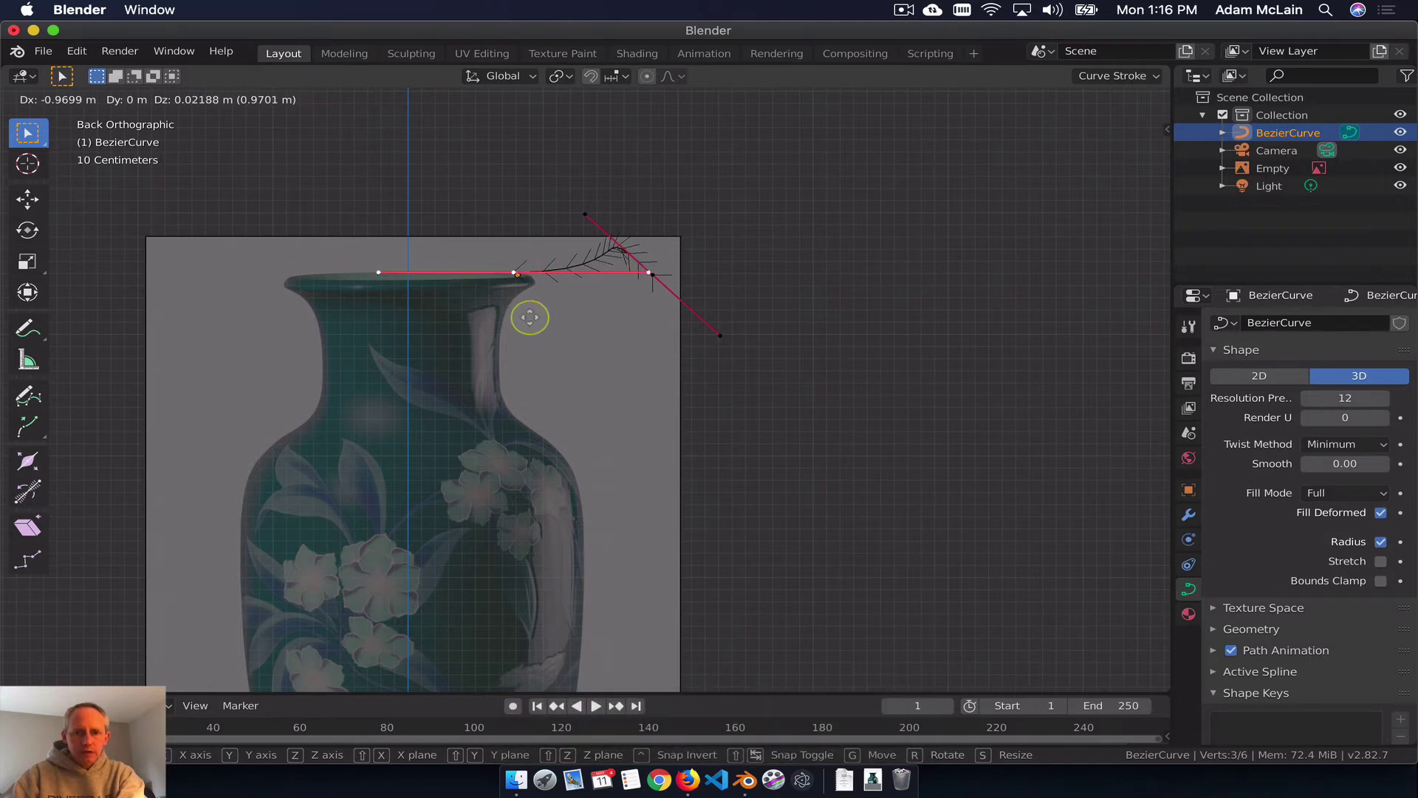
click(532, 319)
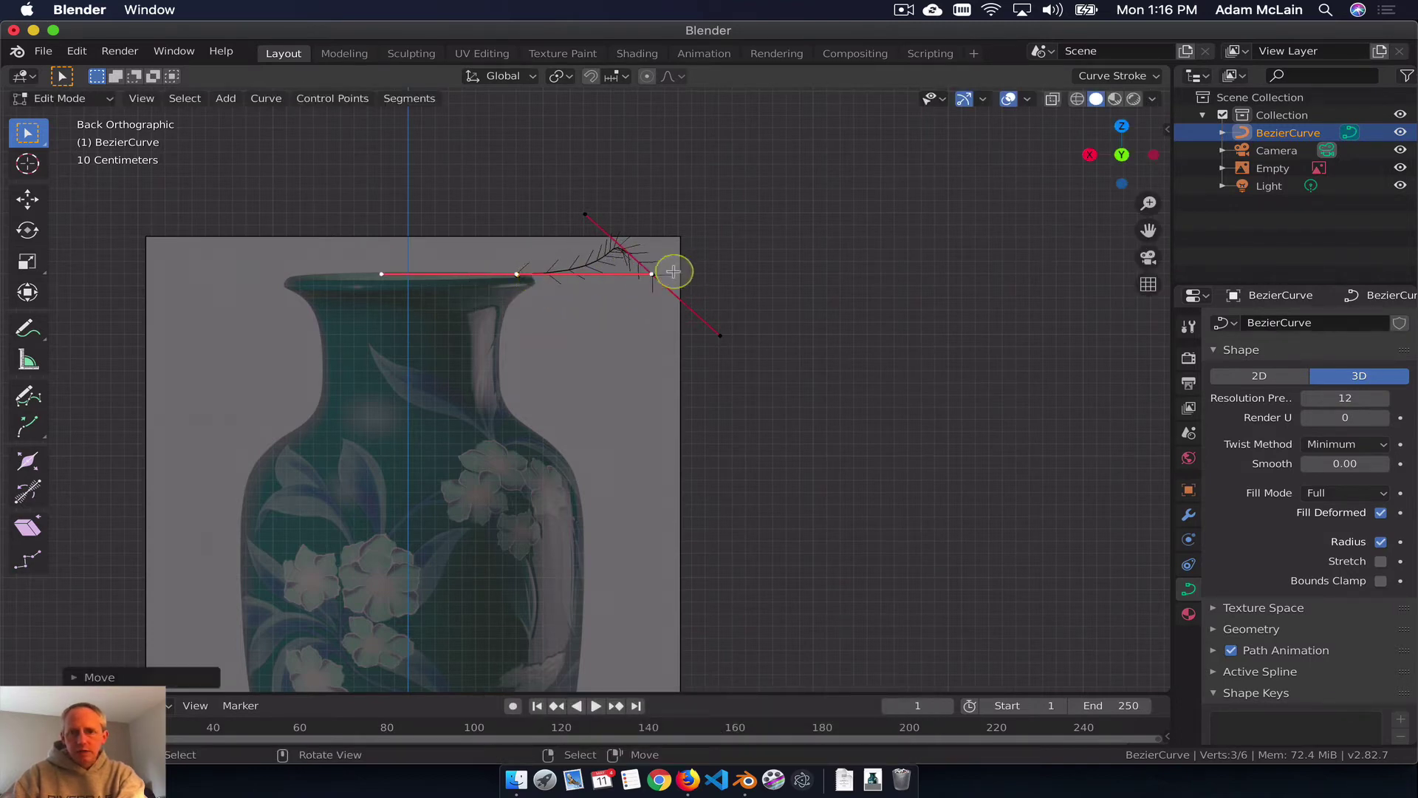
key(g)
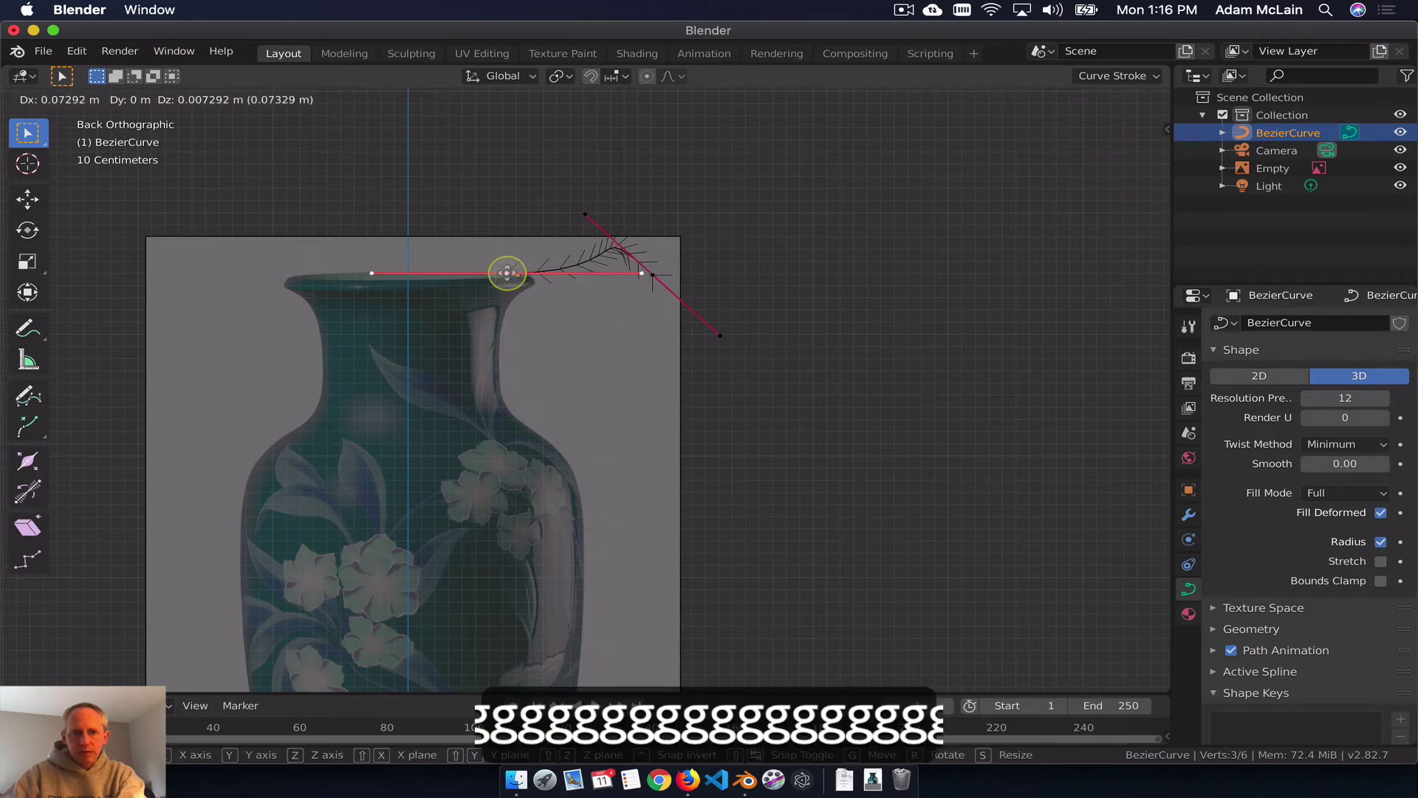
click(509, 274)
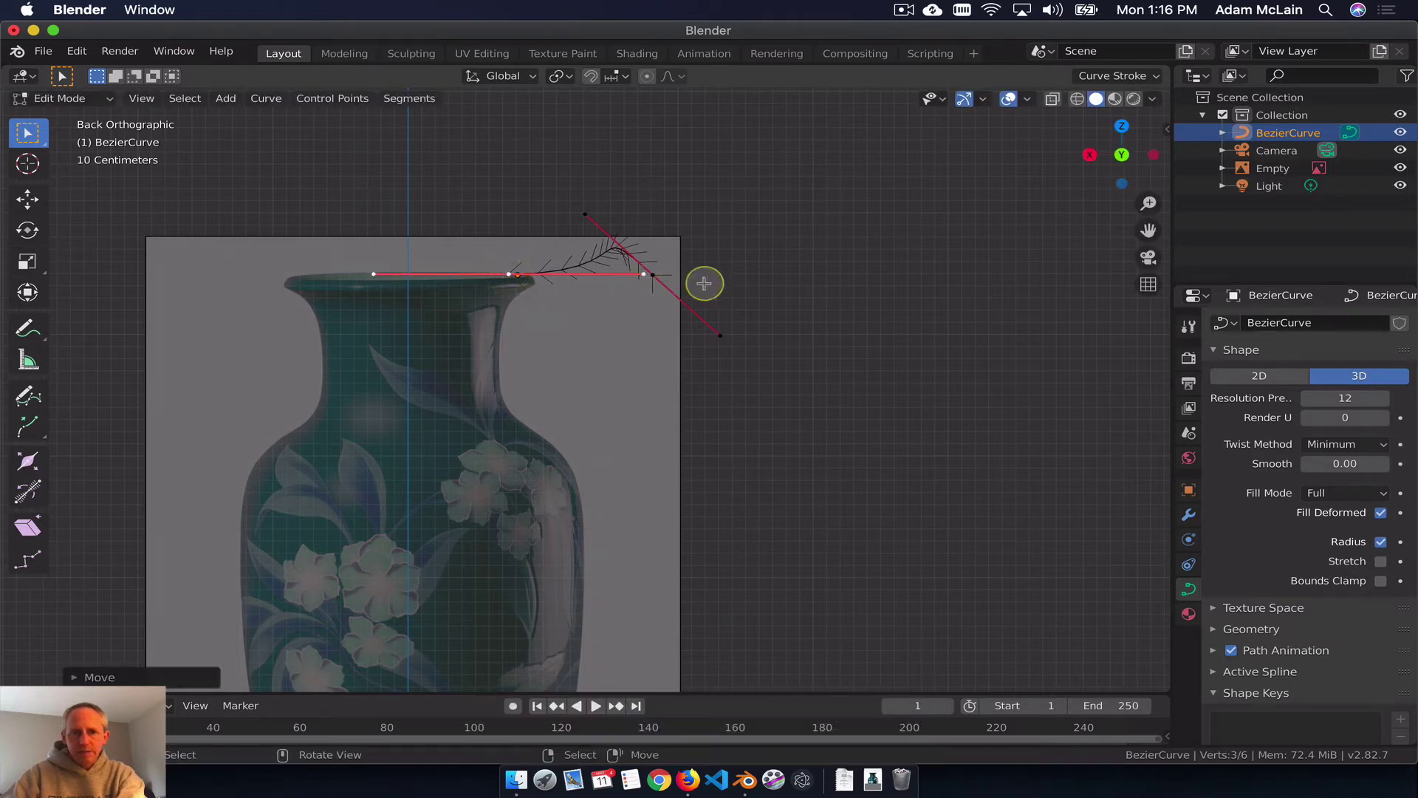
Step: Shorten the rim point's outer handle along X and move the curve's other end point to the base of the neck's right side
key(g)
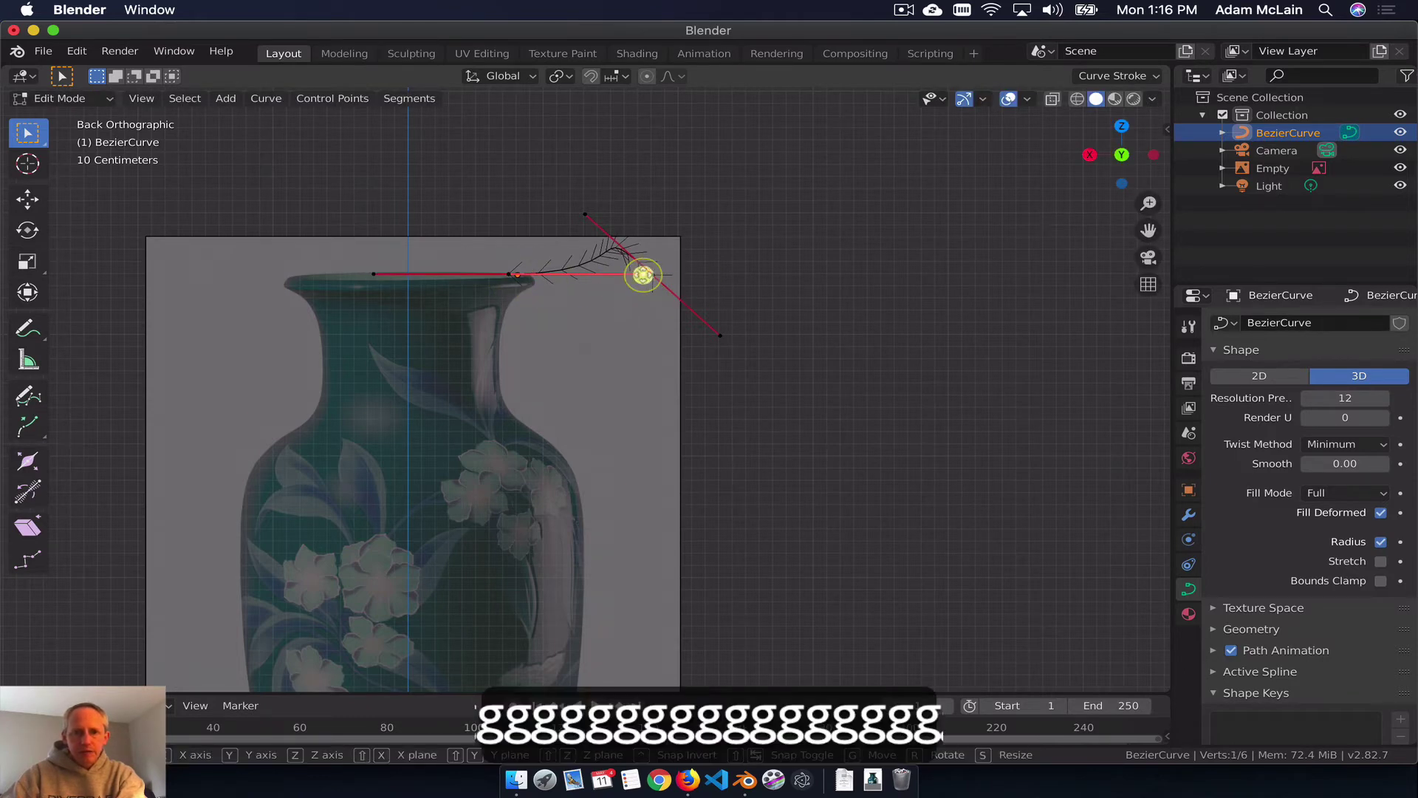
key(x)
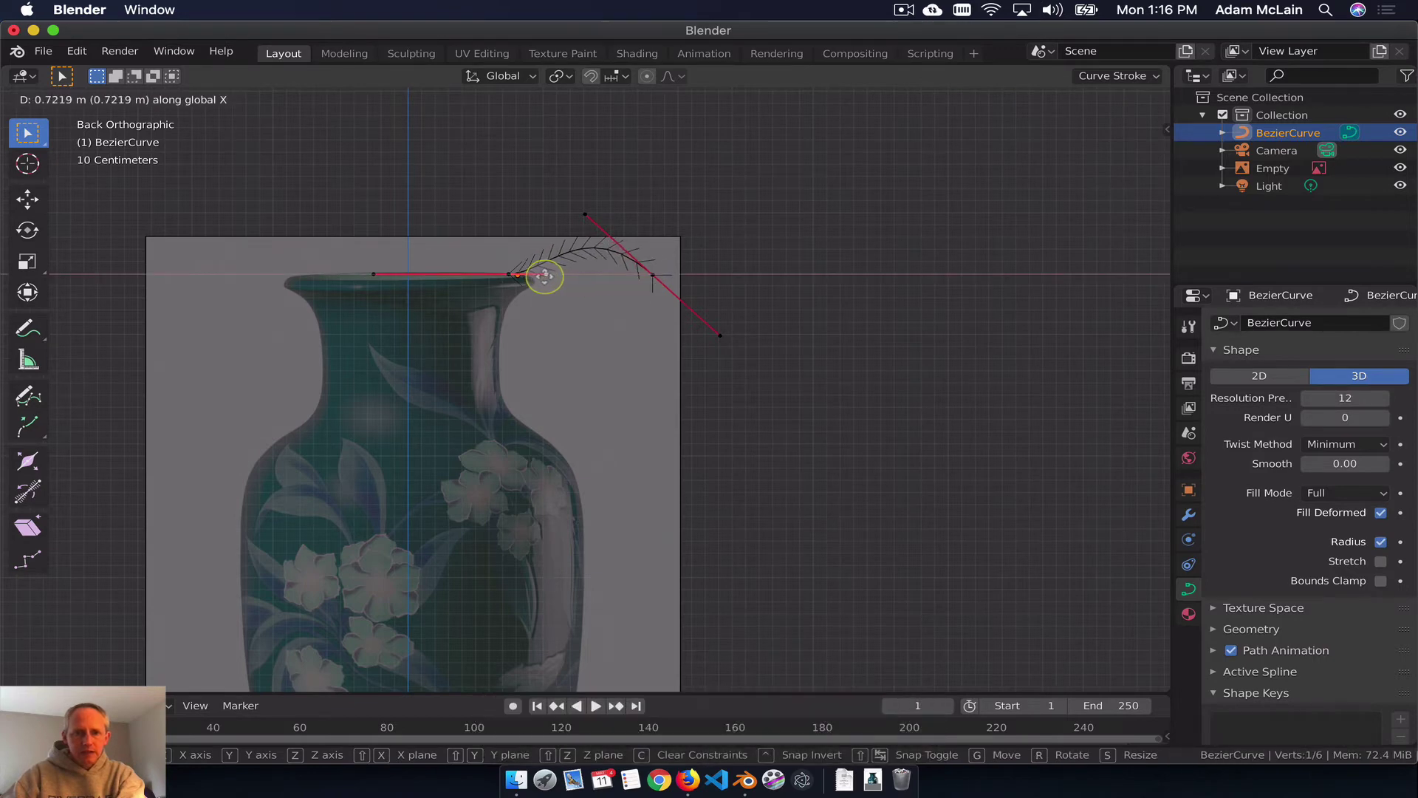
click(540, 276)
click(654, 277)
key(g)
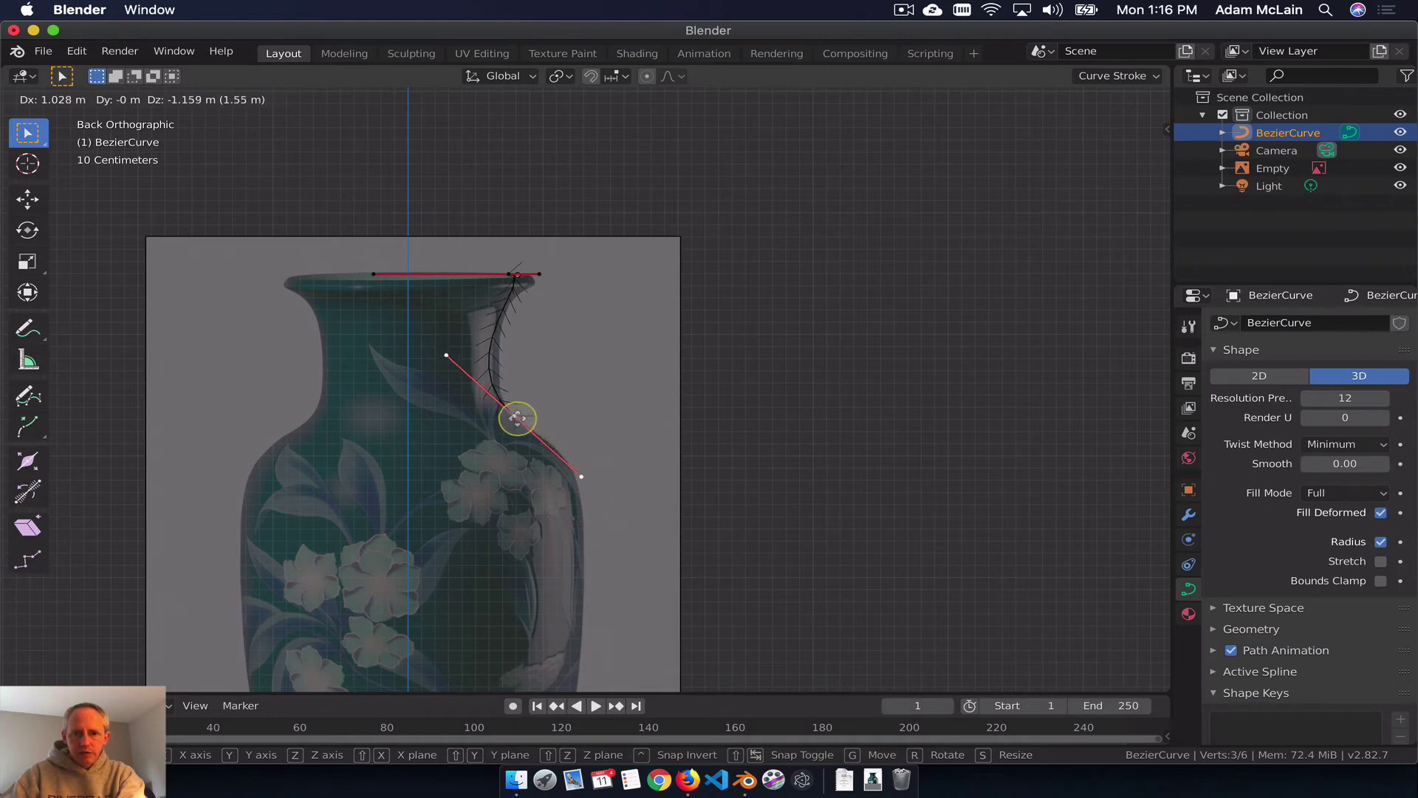
click(521, 418)
Step: Extend the rim point's outer handle along X past the rim and raise the lower point's upper handle to follow the neck
click(545, 277)
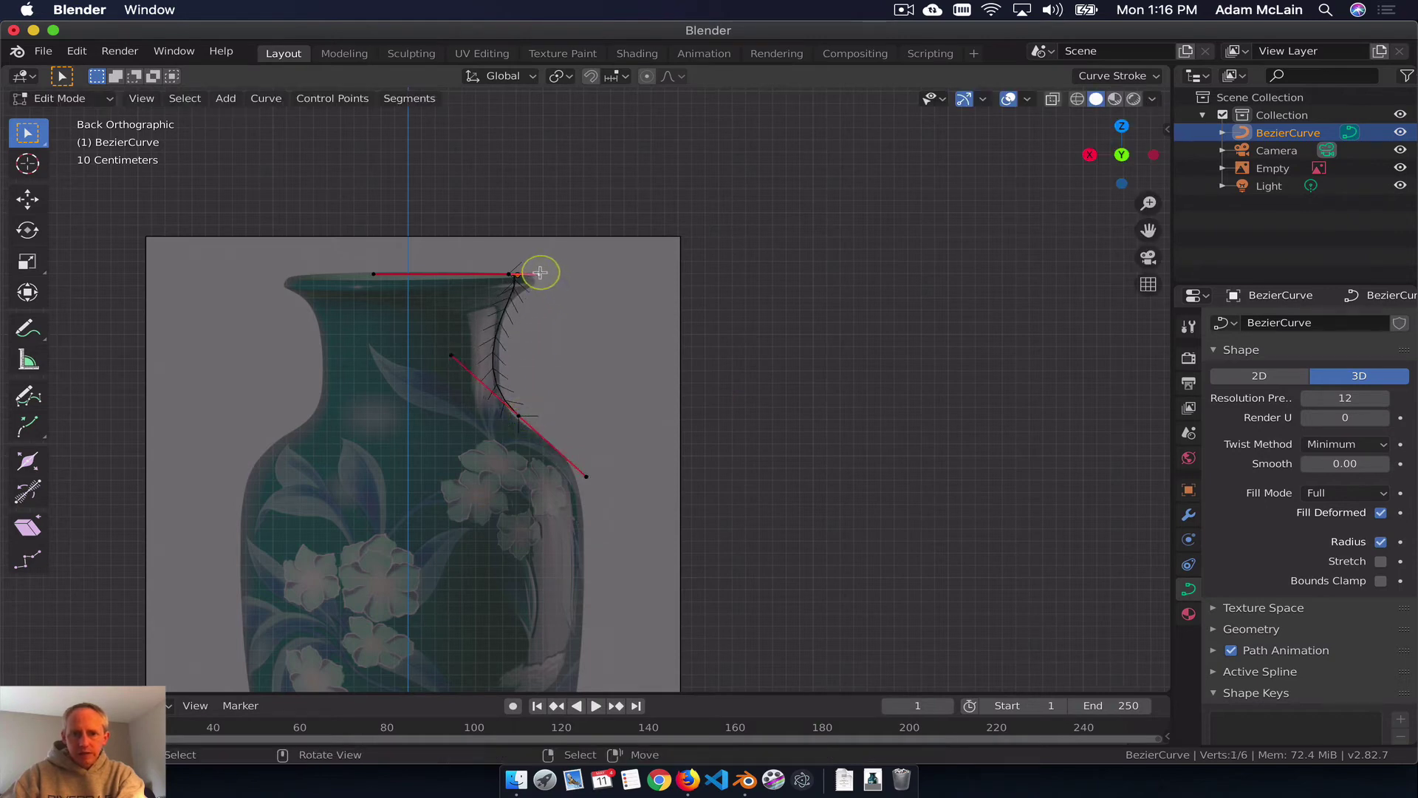
key(g)
key(x)
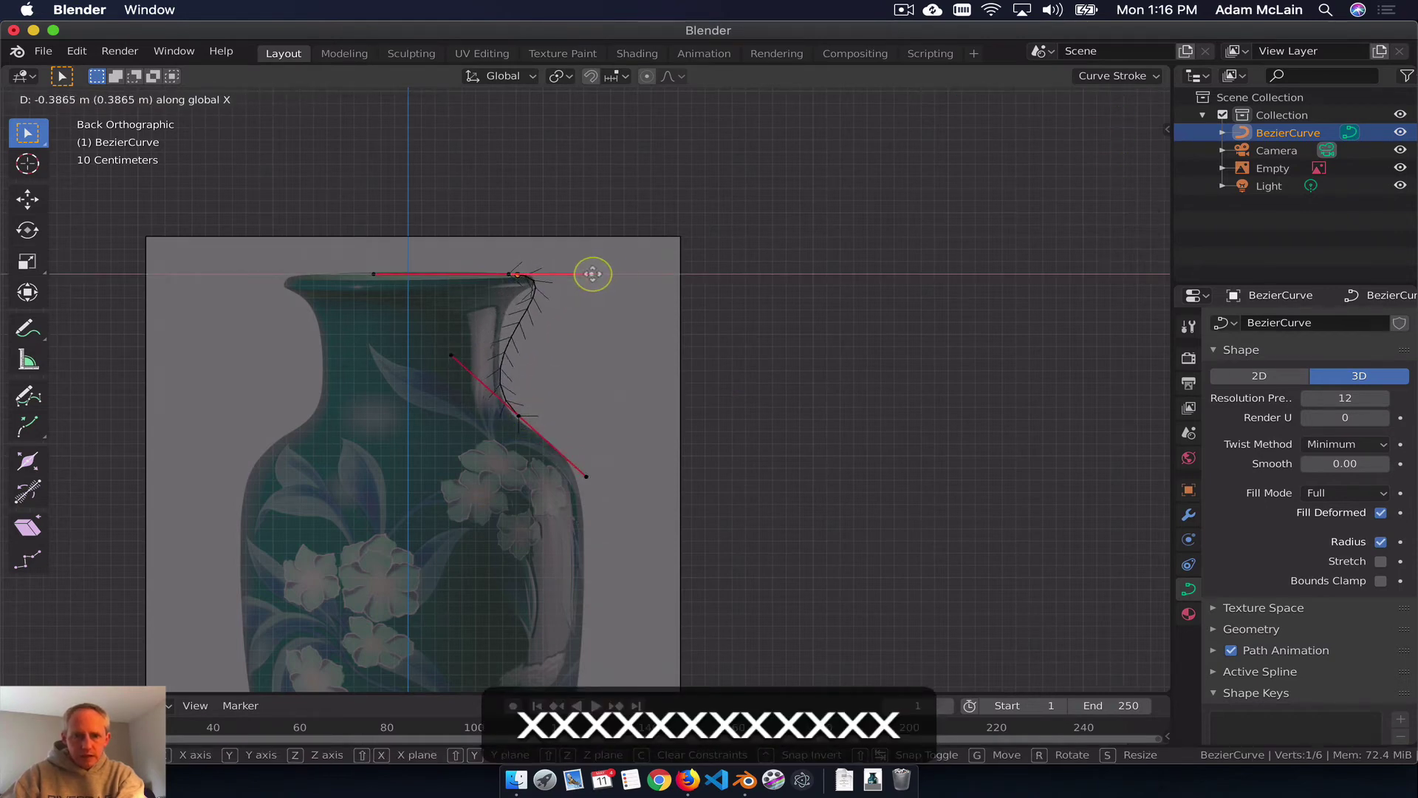
click(598, 270)
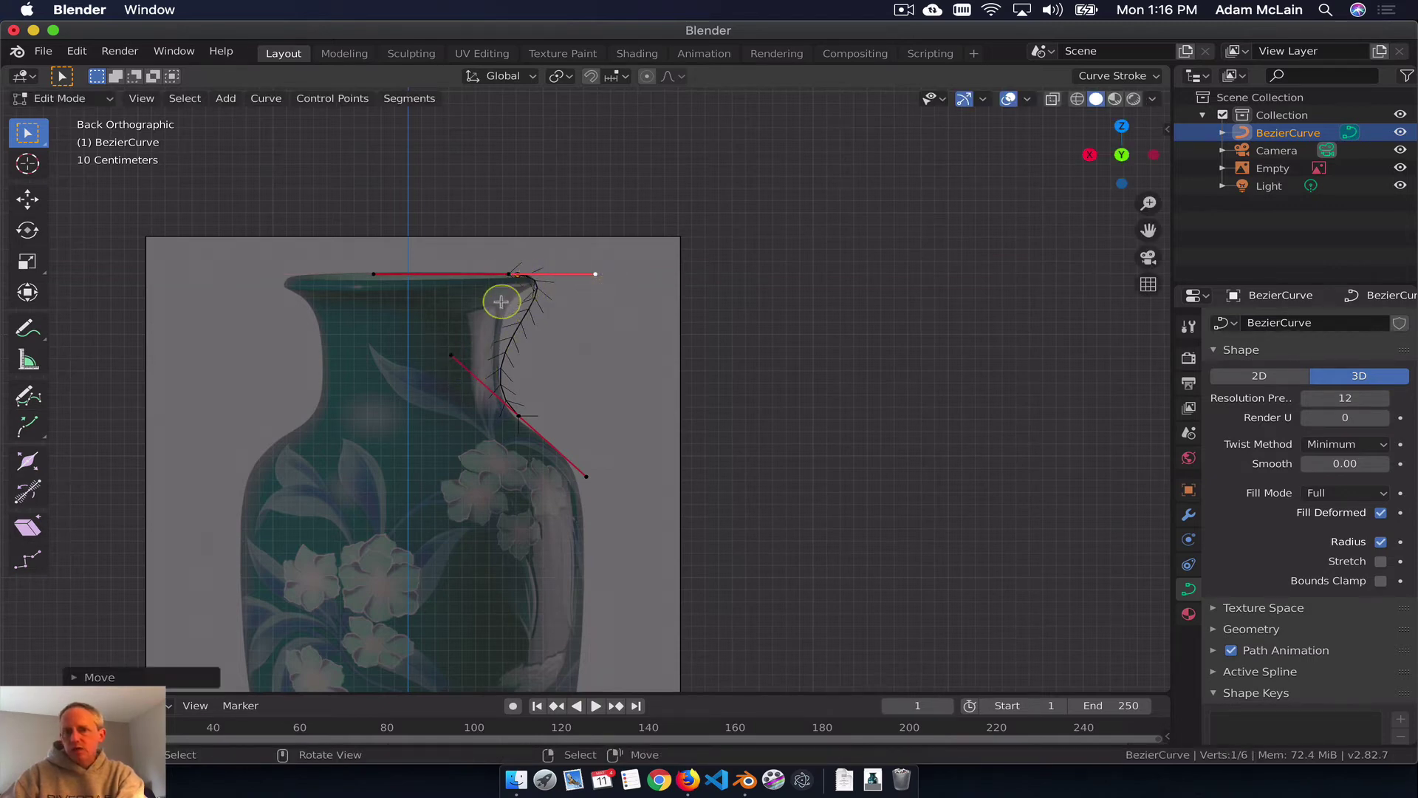
click(450, 354)
key(g)
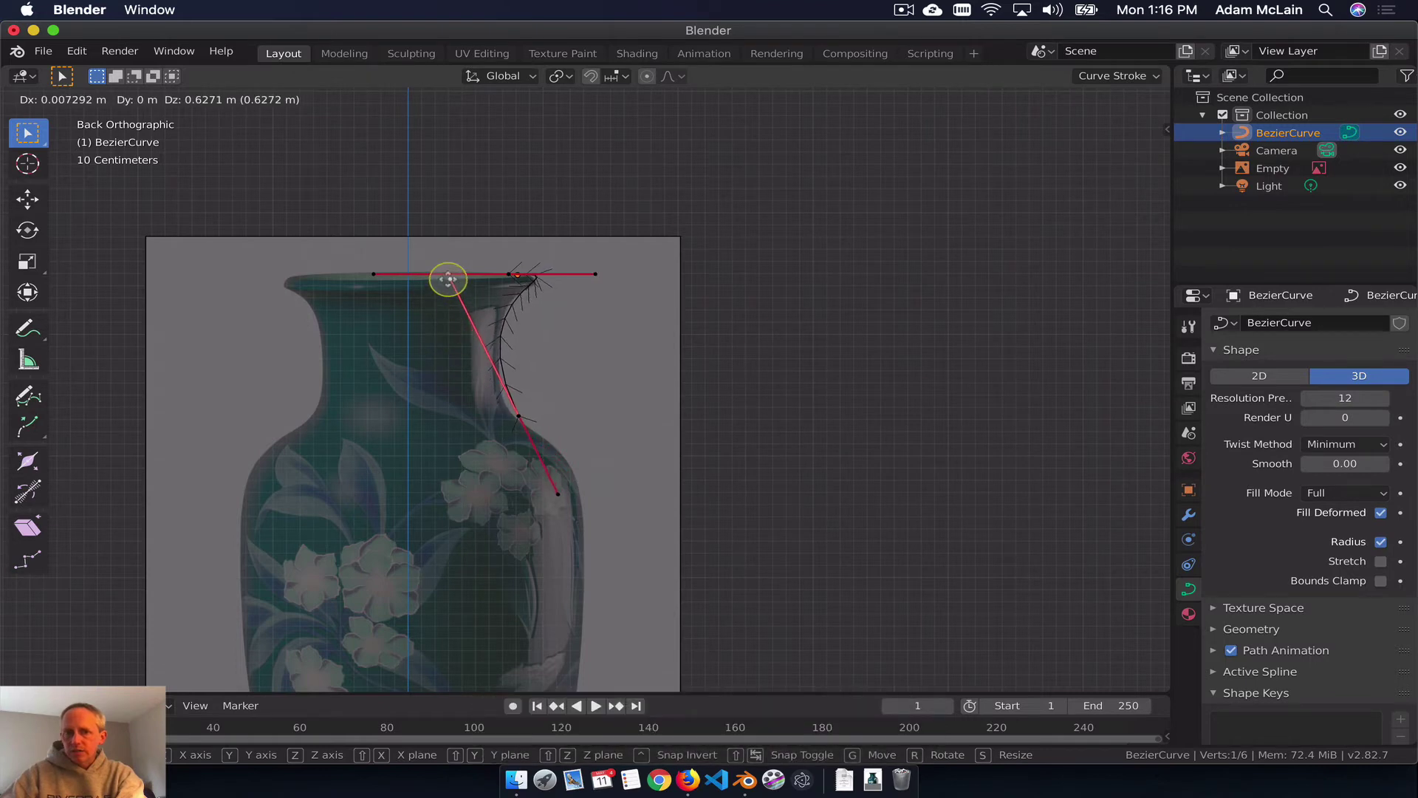
click(446, 283)
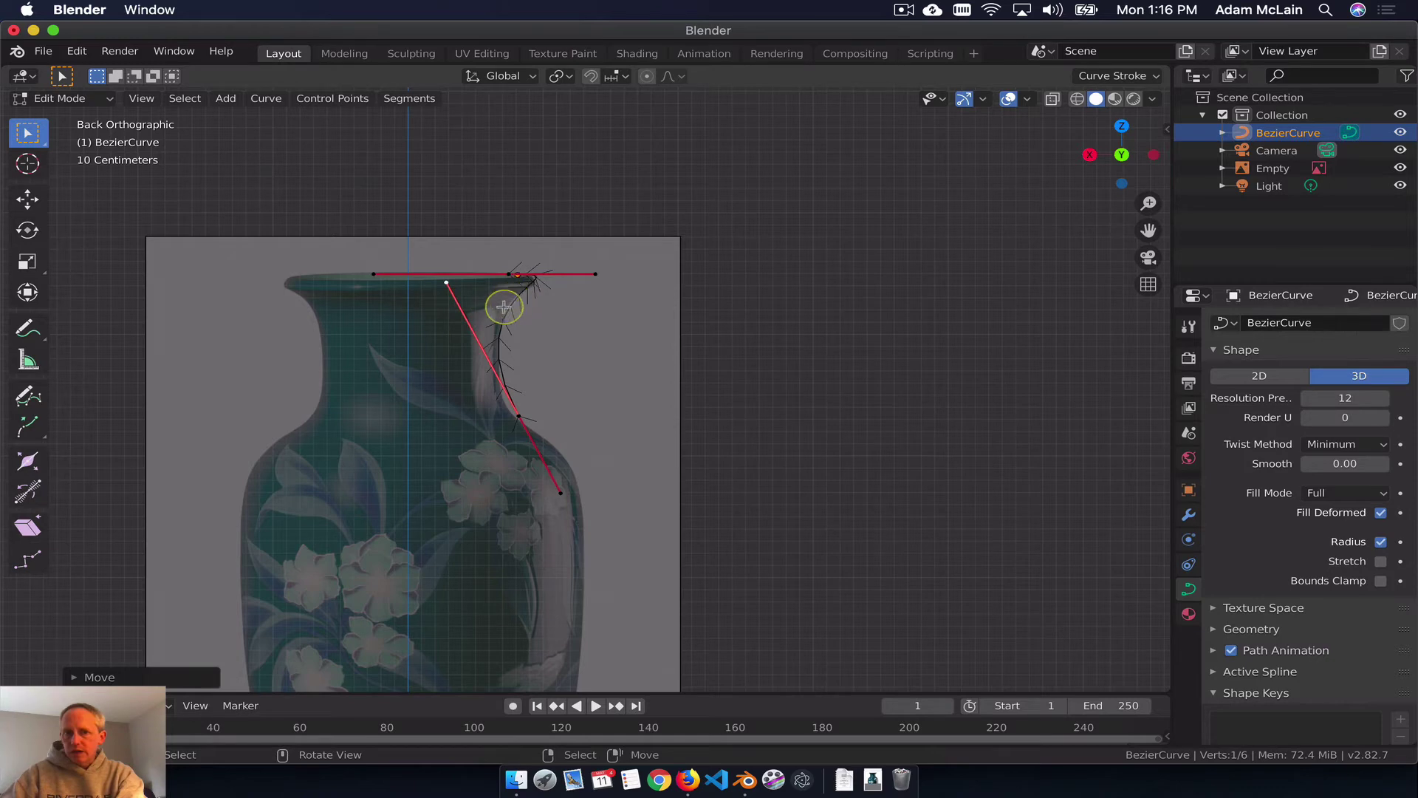
click(520, 414)
key(g)
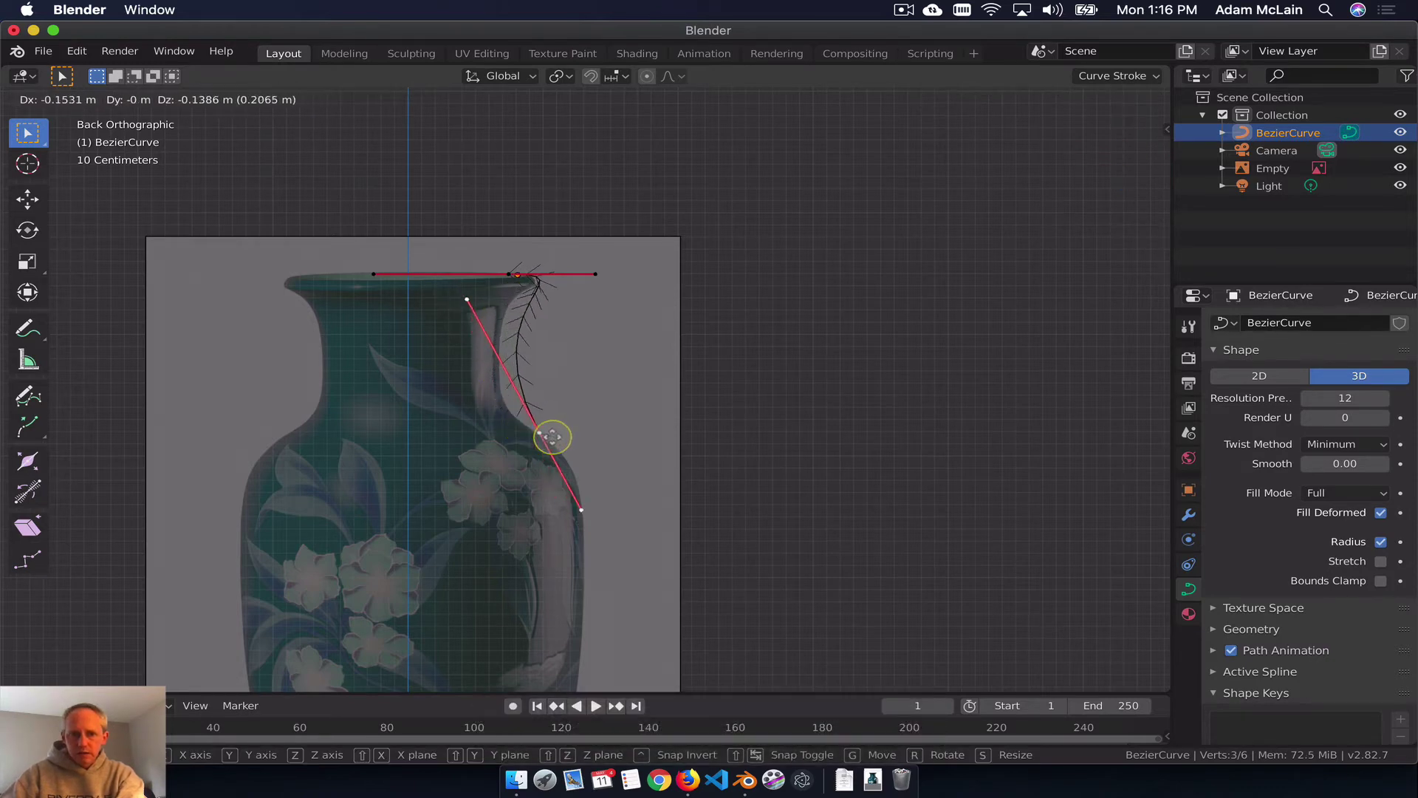
key(Escape)
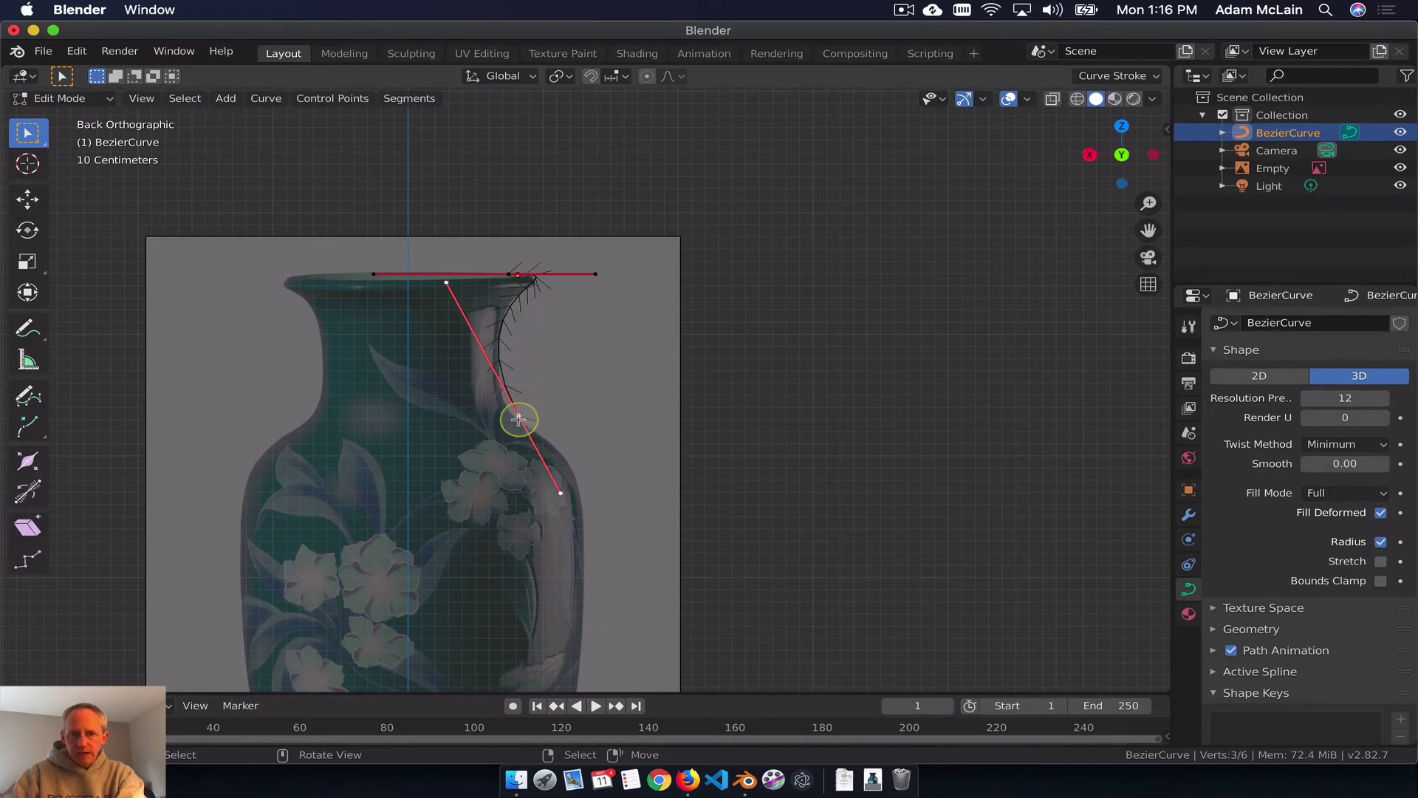
key(g)
right_click(556, 444)
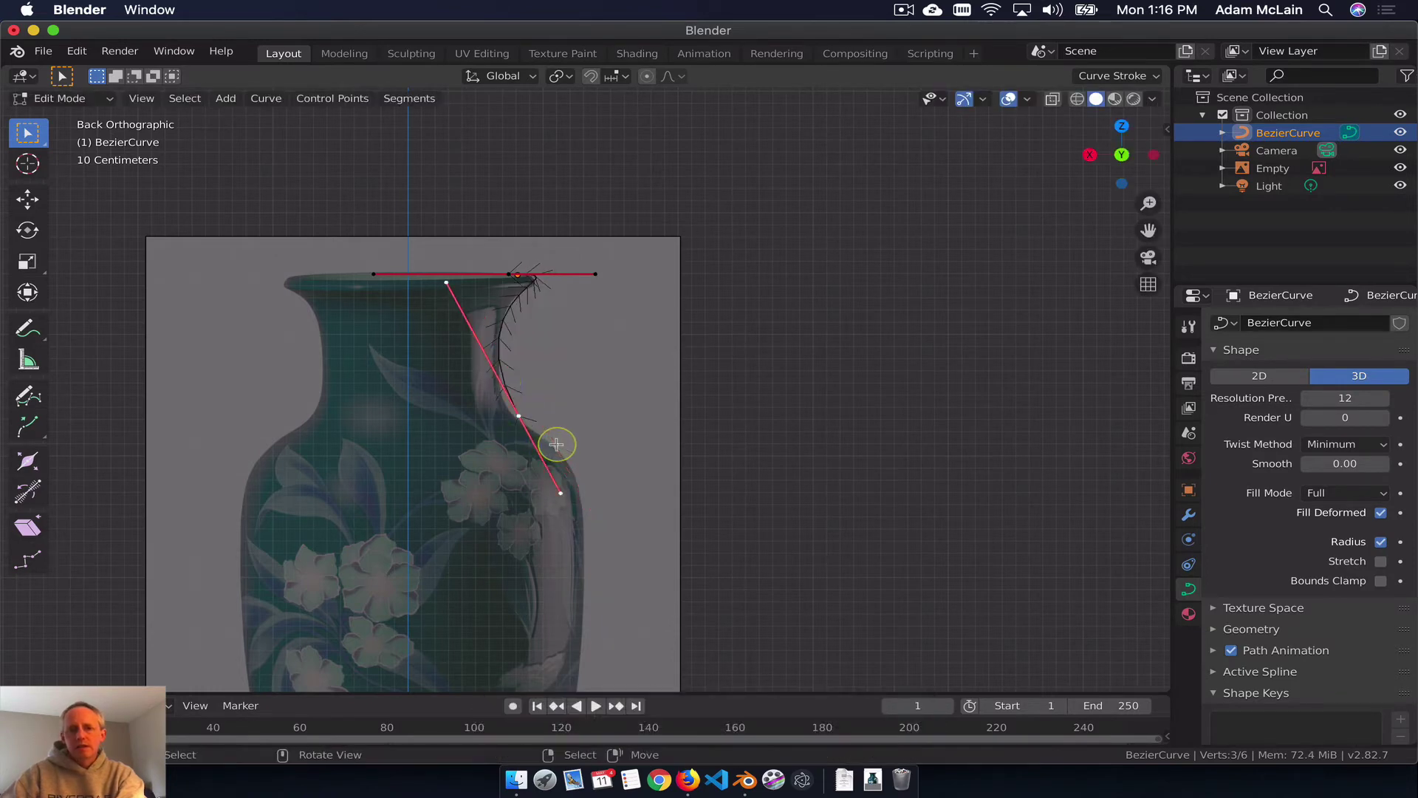
Step: Try placing the lower control point on the vase's shoulder, with its upper handle stretched to the blue vertical axis
key(g)
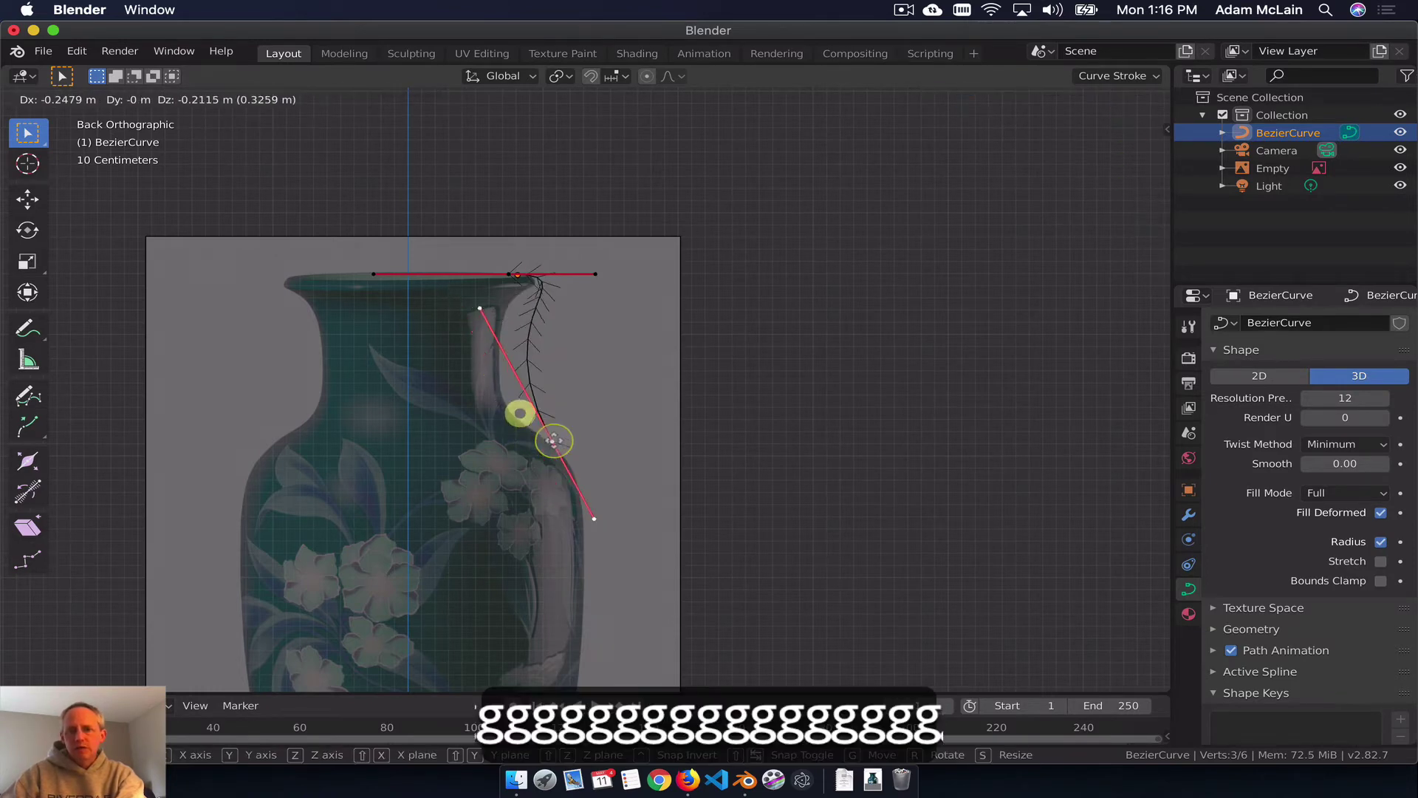
click(558, 445)
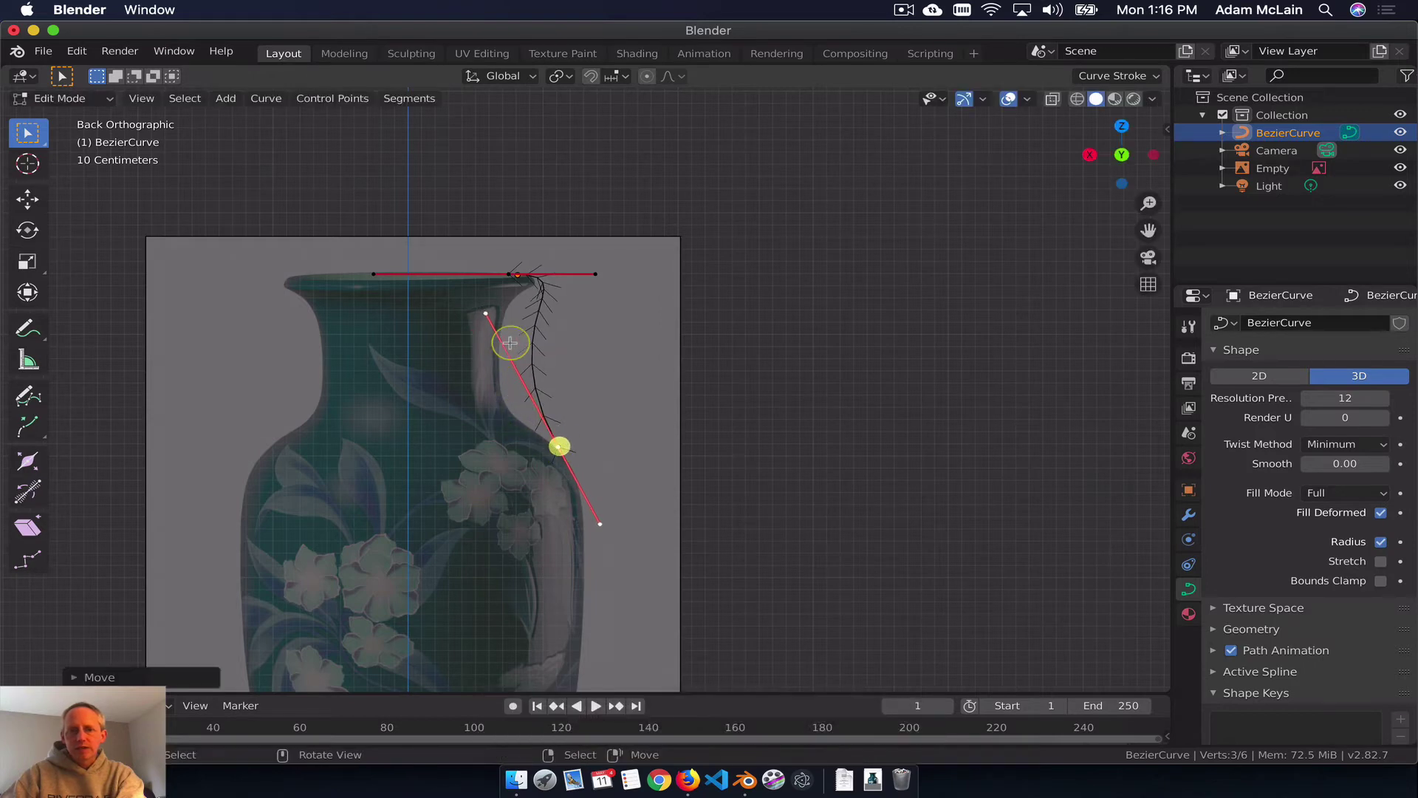
right_click(484, 313)
key(g)
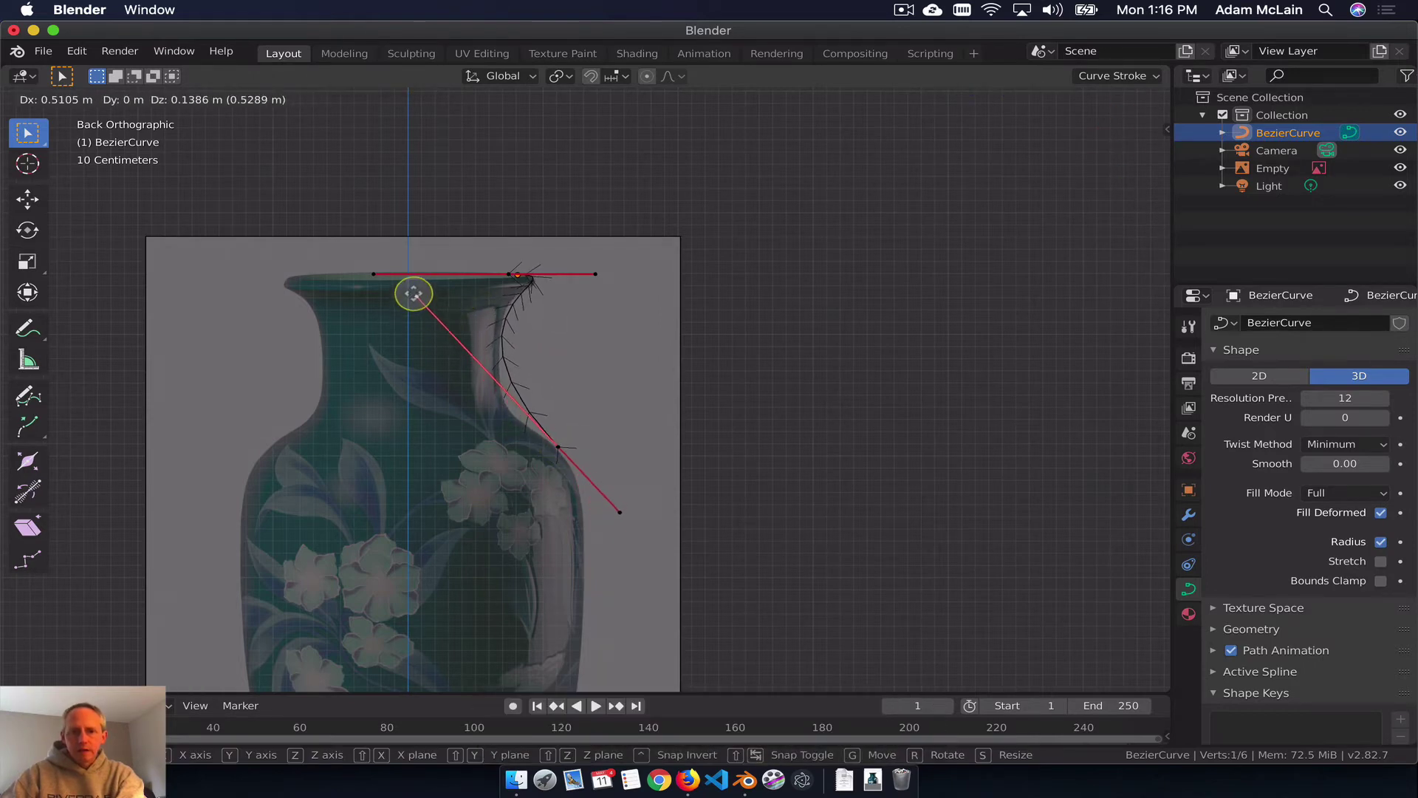
click(406, 291)
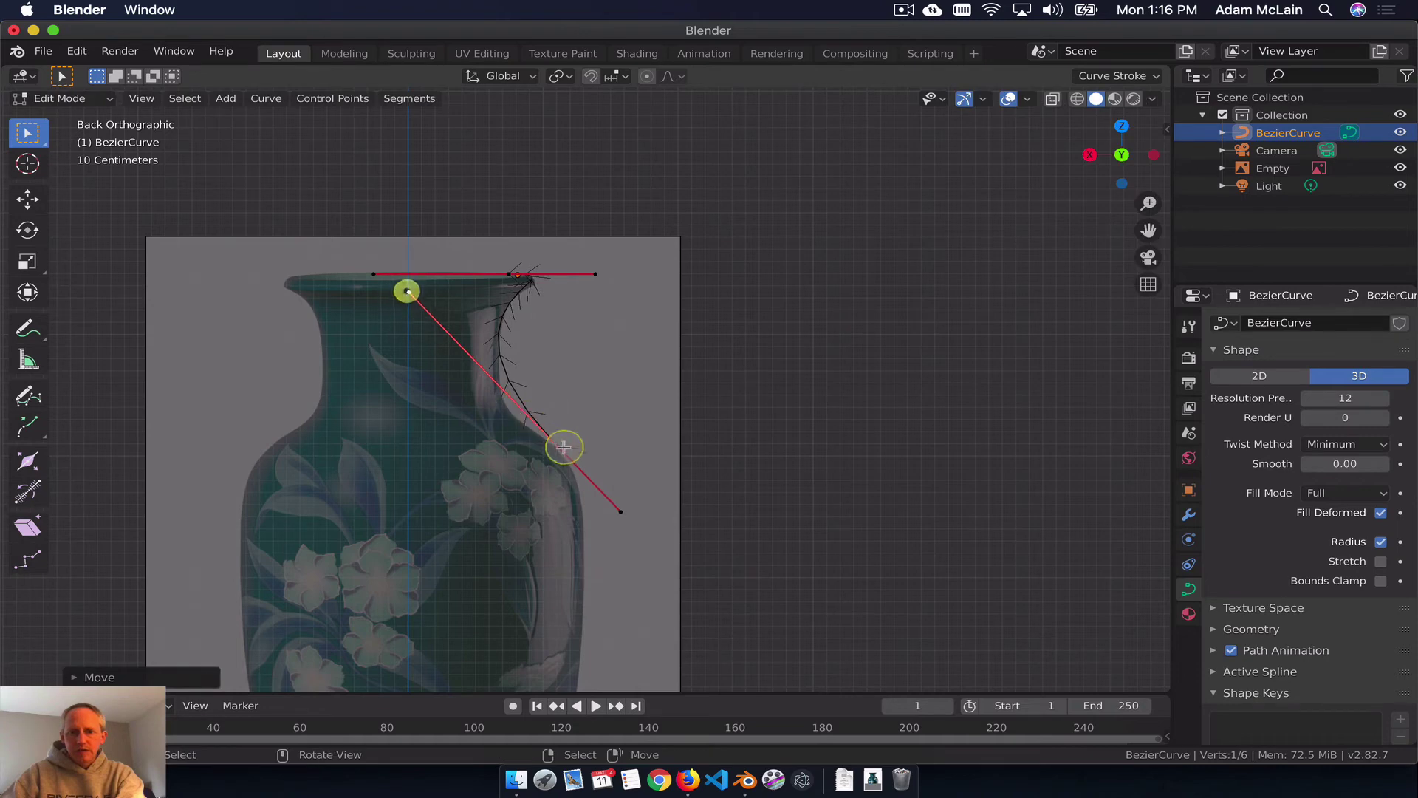
Step: Move the lower control point back to the base of the neck and steepen its upper handle to match the neck's curve
right_click(560, 446)
key(g)
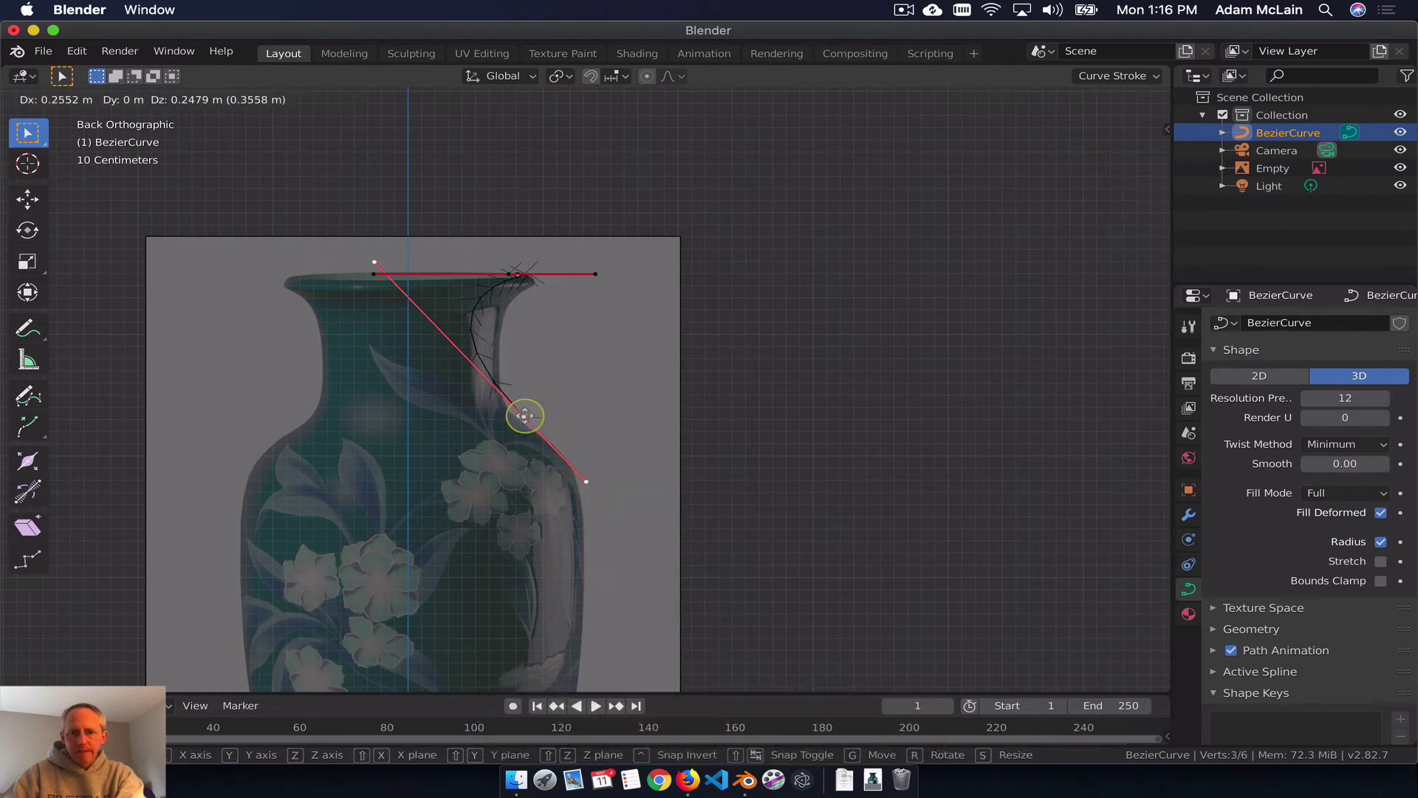
click(523, 418)
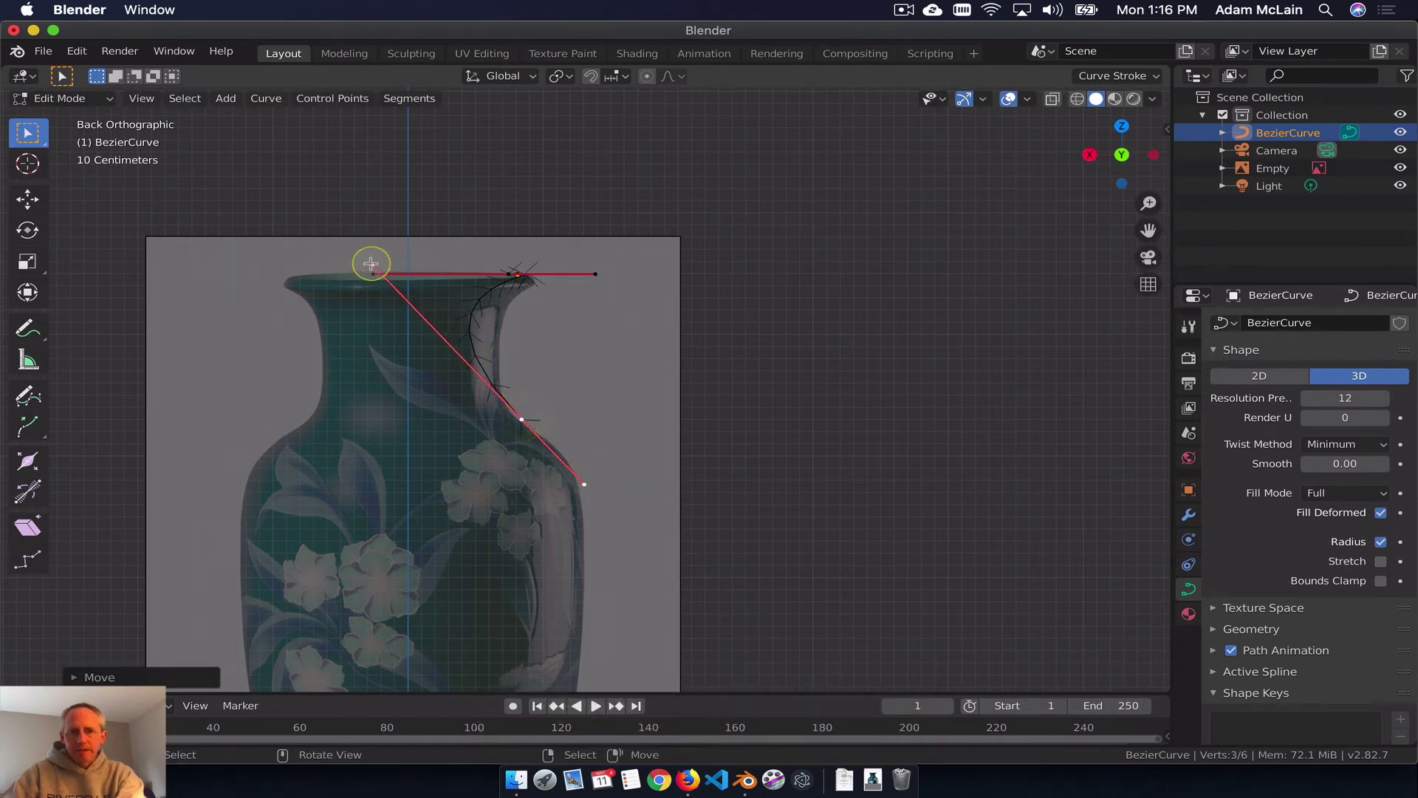
right_click(371, 264)
key(g)
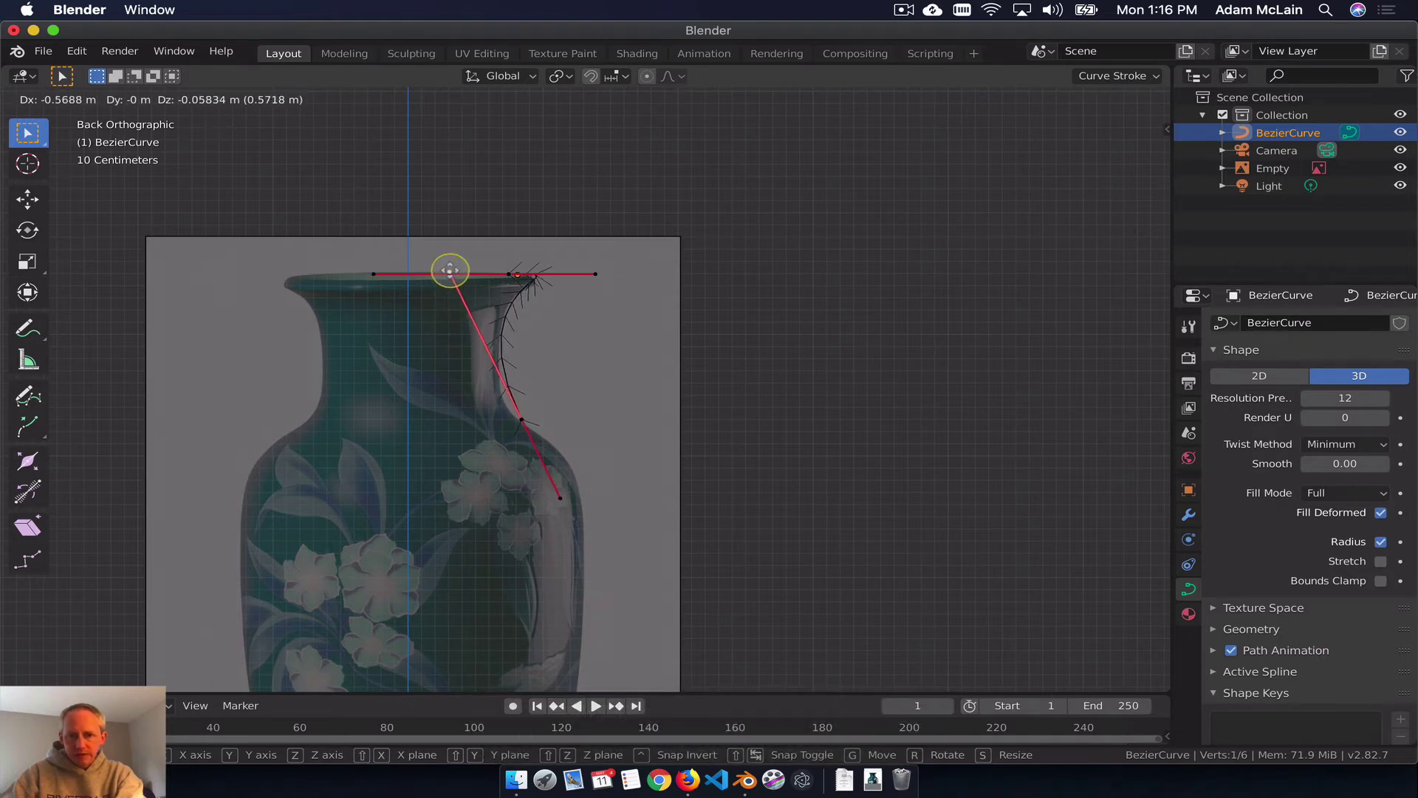
click(450, 271)
Step: Nudge the lower control point slightly up and inward to fit the curve to the neck's right outline
click(523, 418)
key(g)
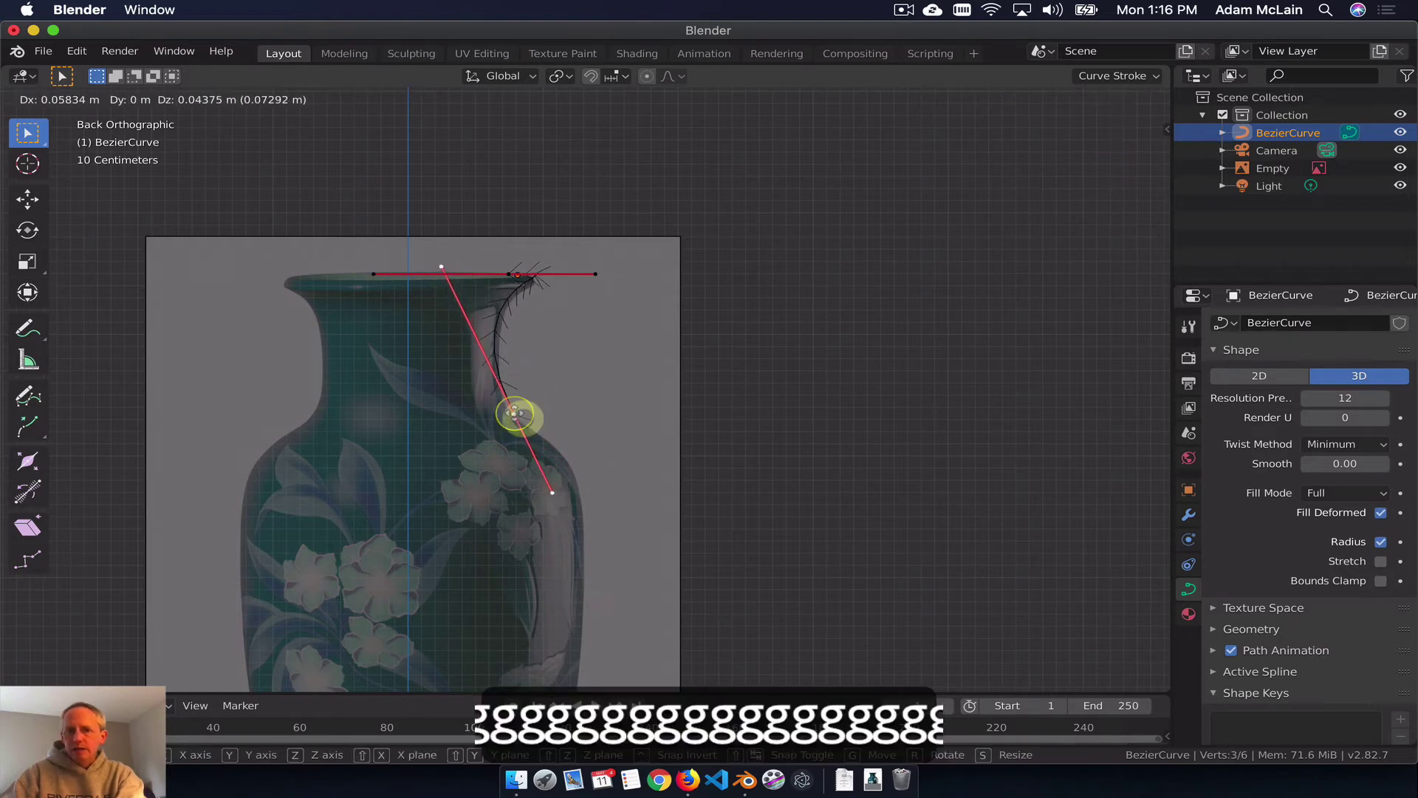
click(514, 414)
key(g)
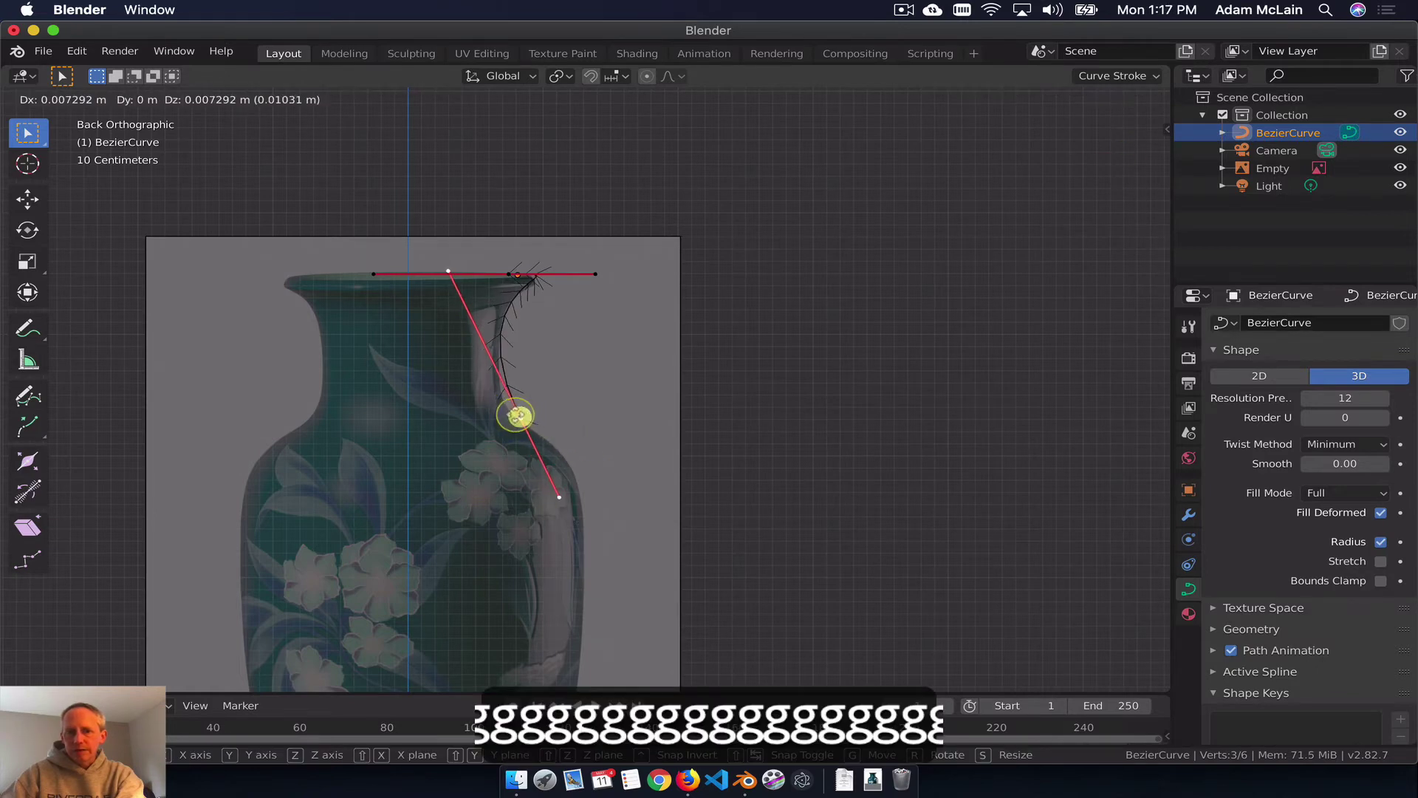
click(508, 408)
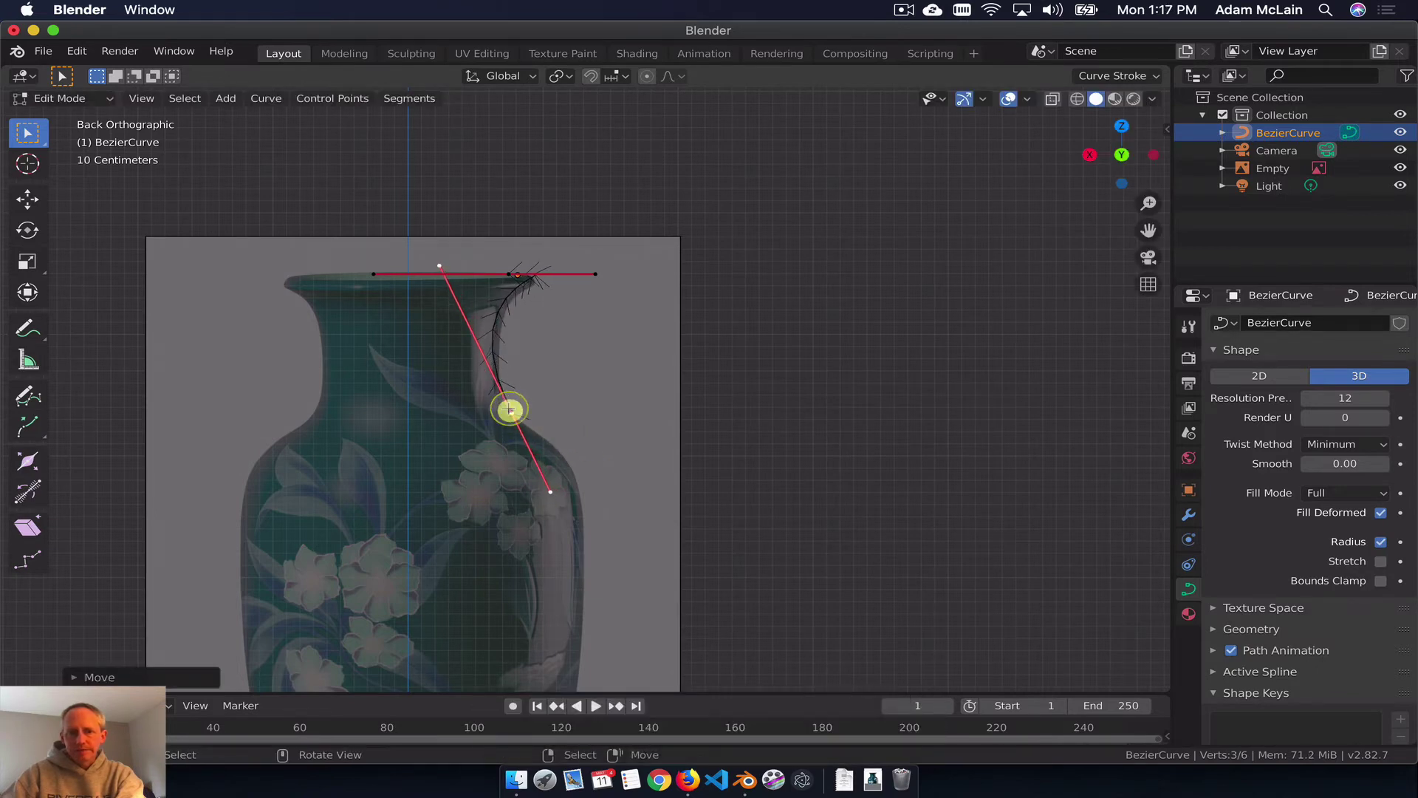
Step: Lower the neck-base control point's upper handle to the rim's height to fit the curve to the neck outline
click(440, 264)
key(g)
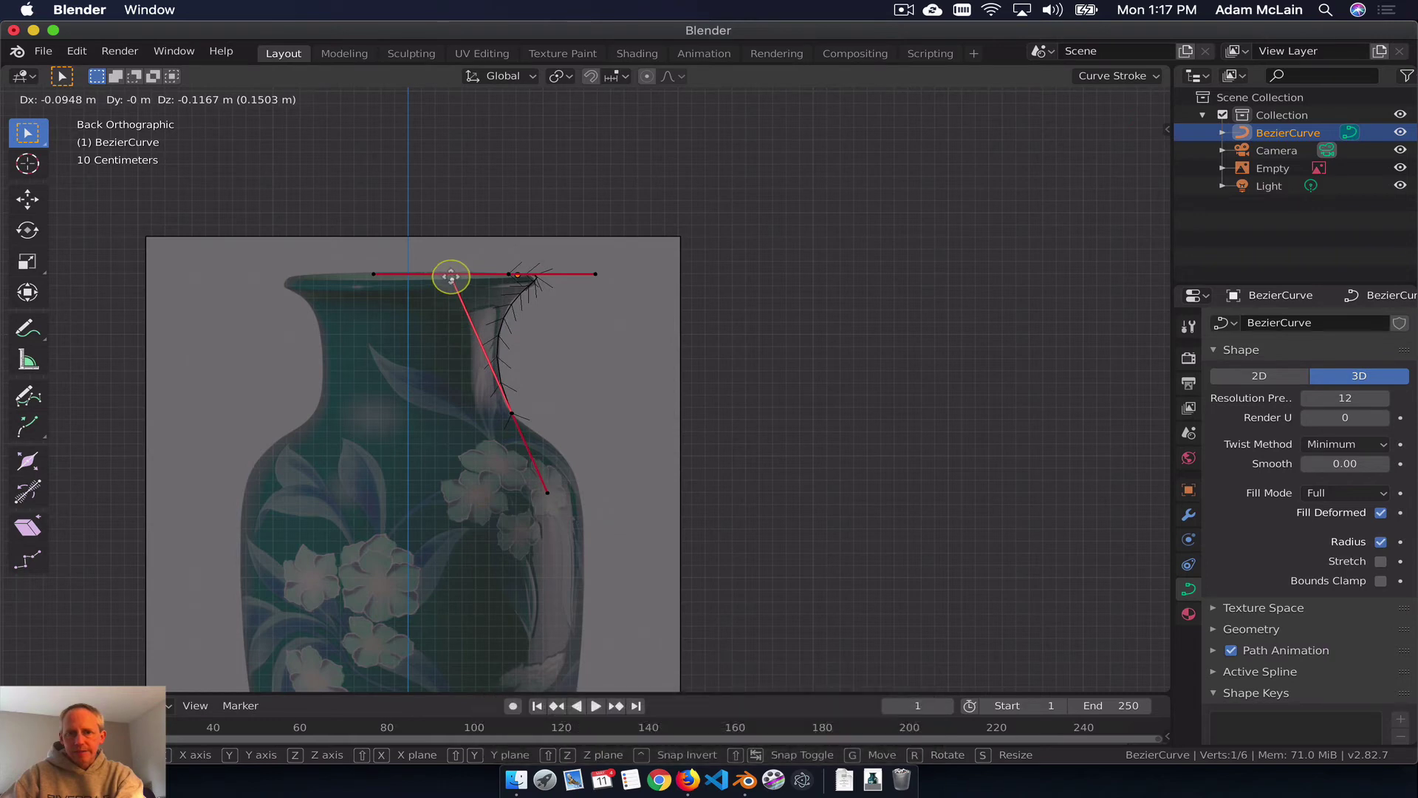
click(450, 273)
Step: Extrude a new point from the neck base about 2.1 m down to the lower body and raise its upper handle outside the shoulder
click(512, 412)
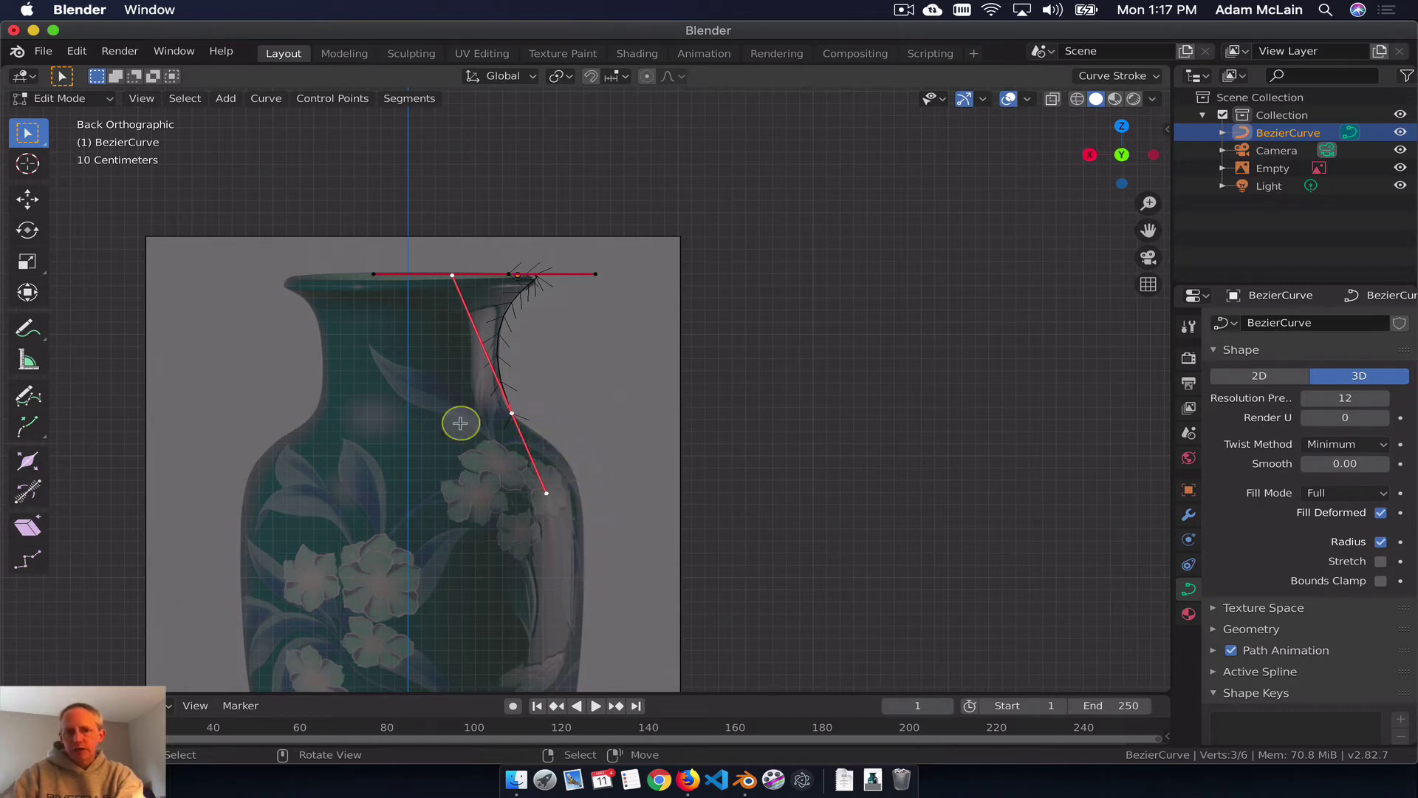
key(e)
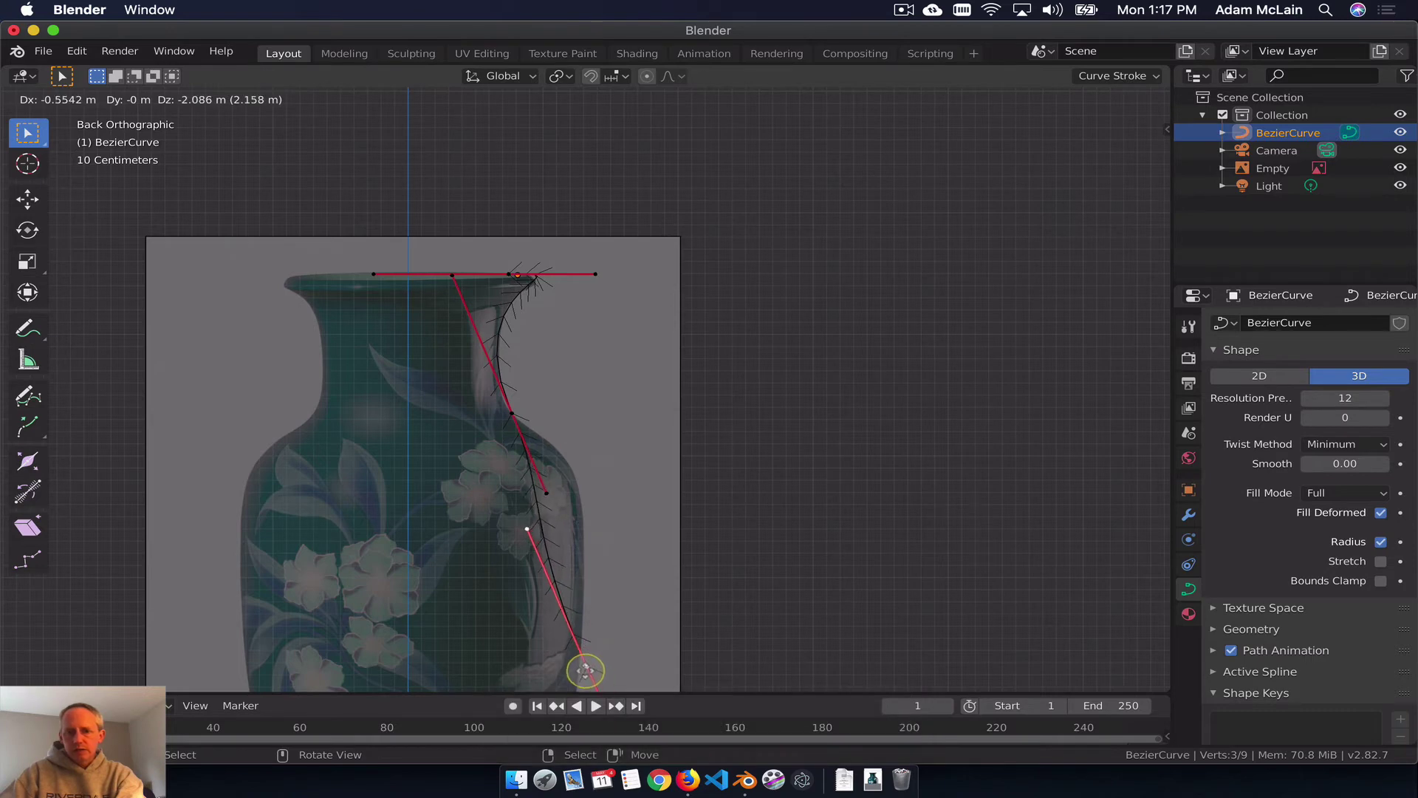
click(581, 669)
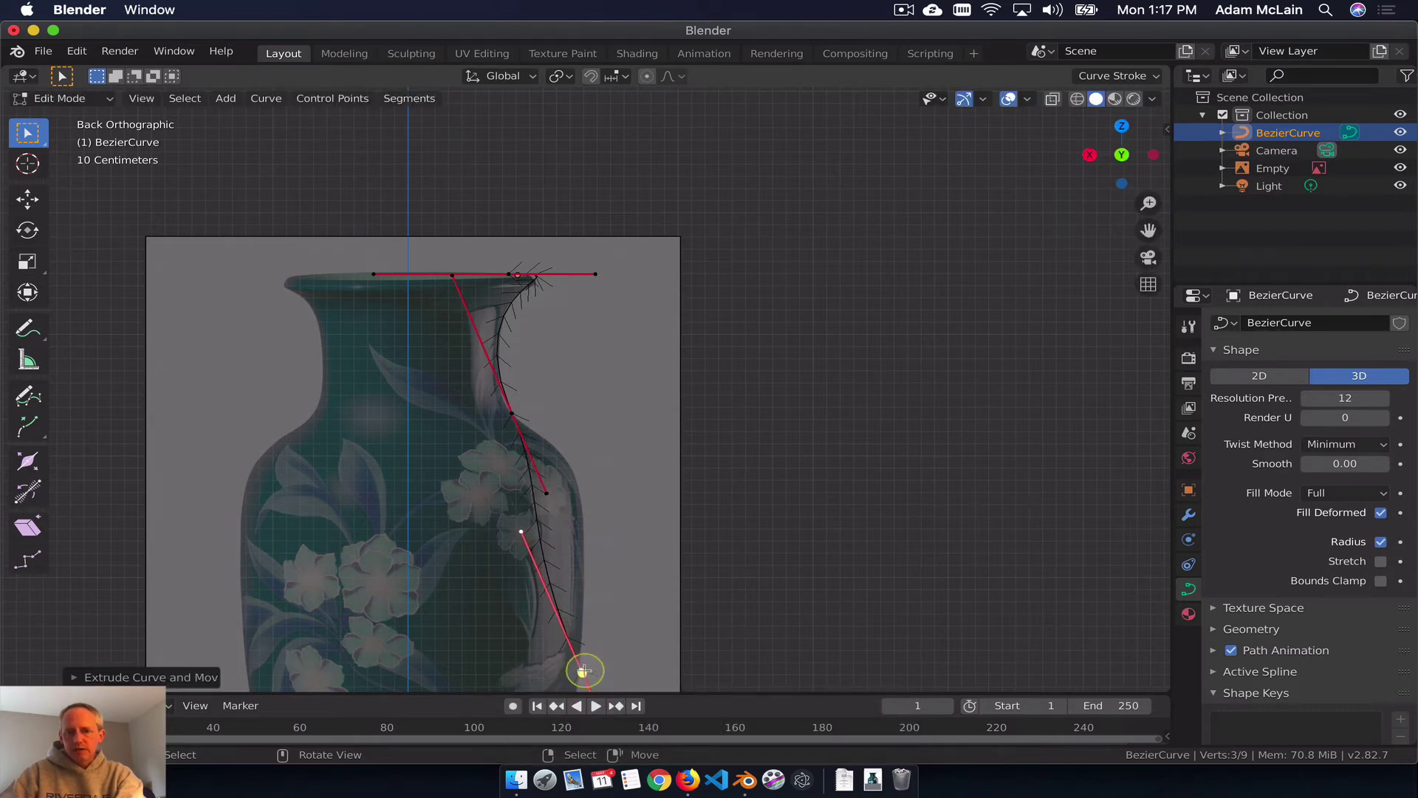
click(517, 531)
key(g)
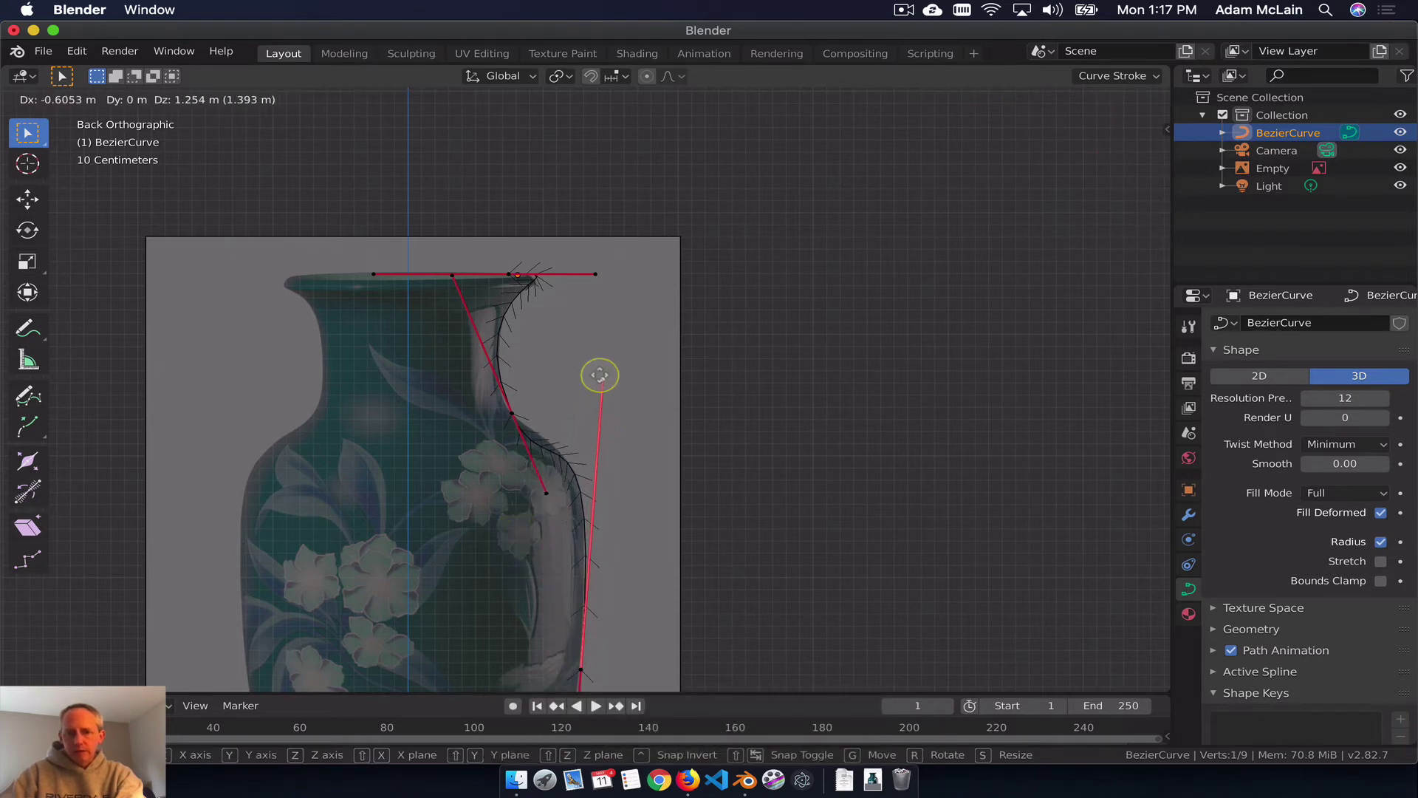
click(591, 370)
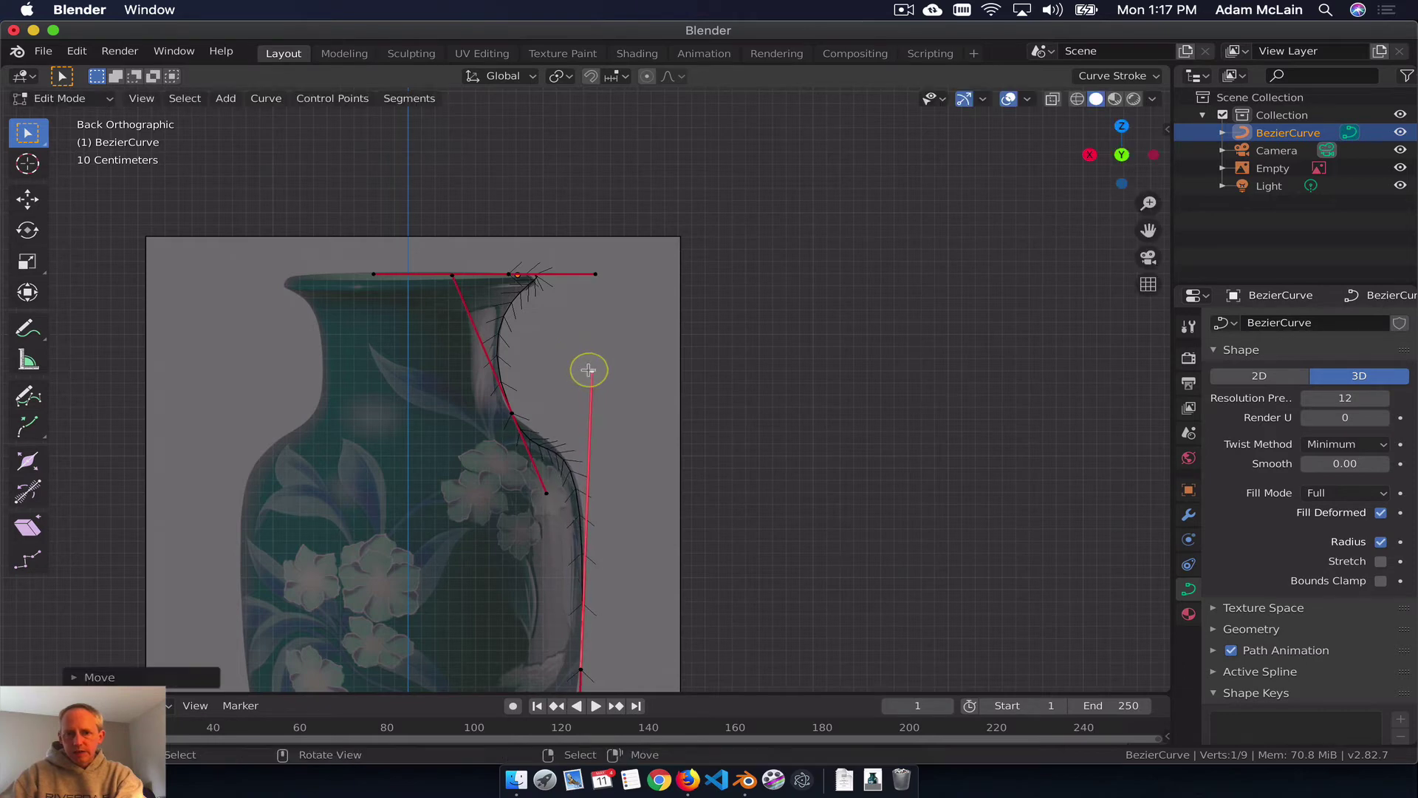
Step: Shorten the neck-base control point's lower handle so the curve follows the start of the shoulder
click(543, 492)
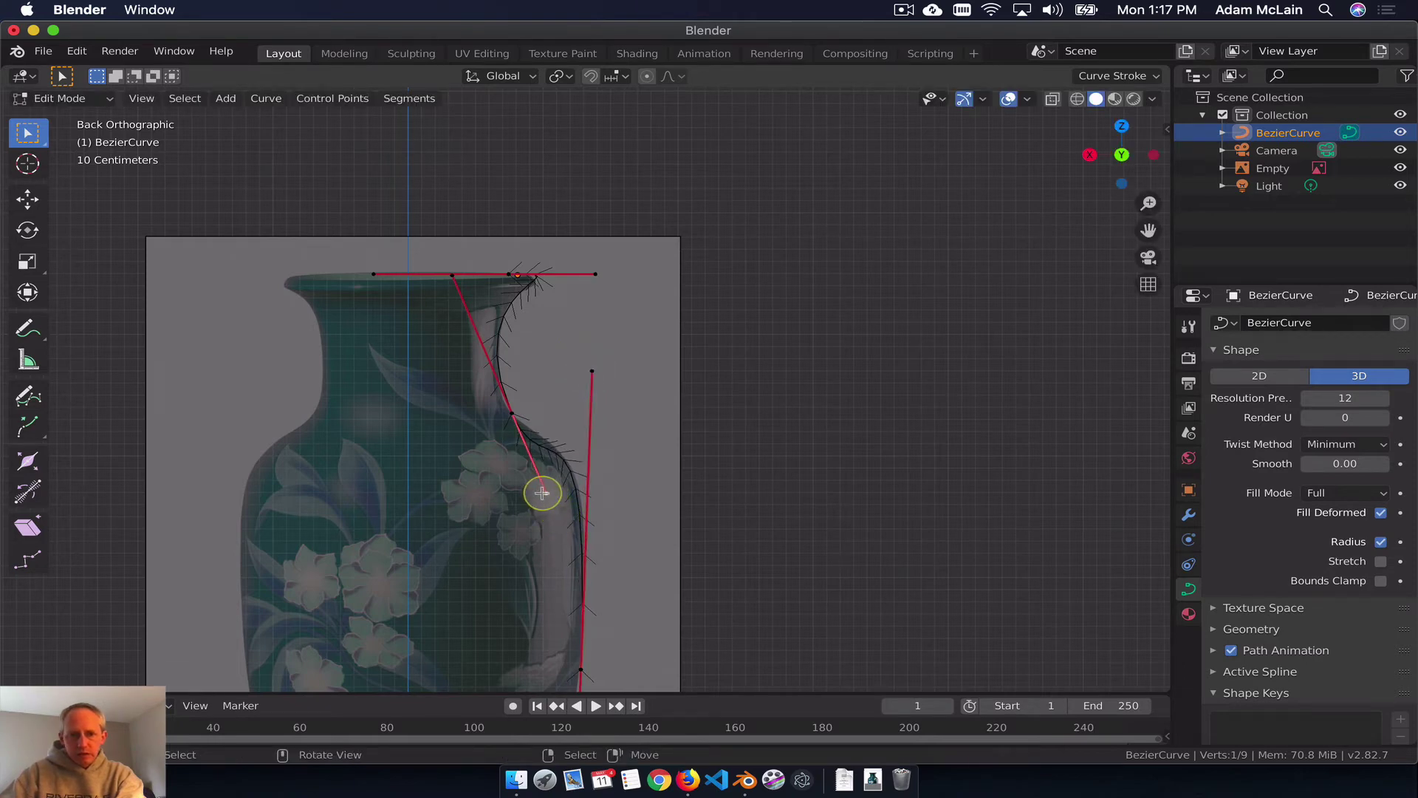
key(g)
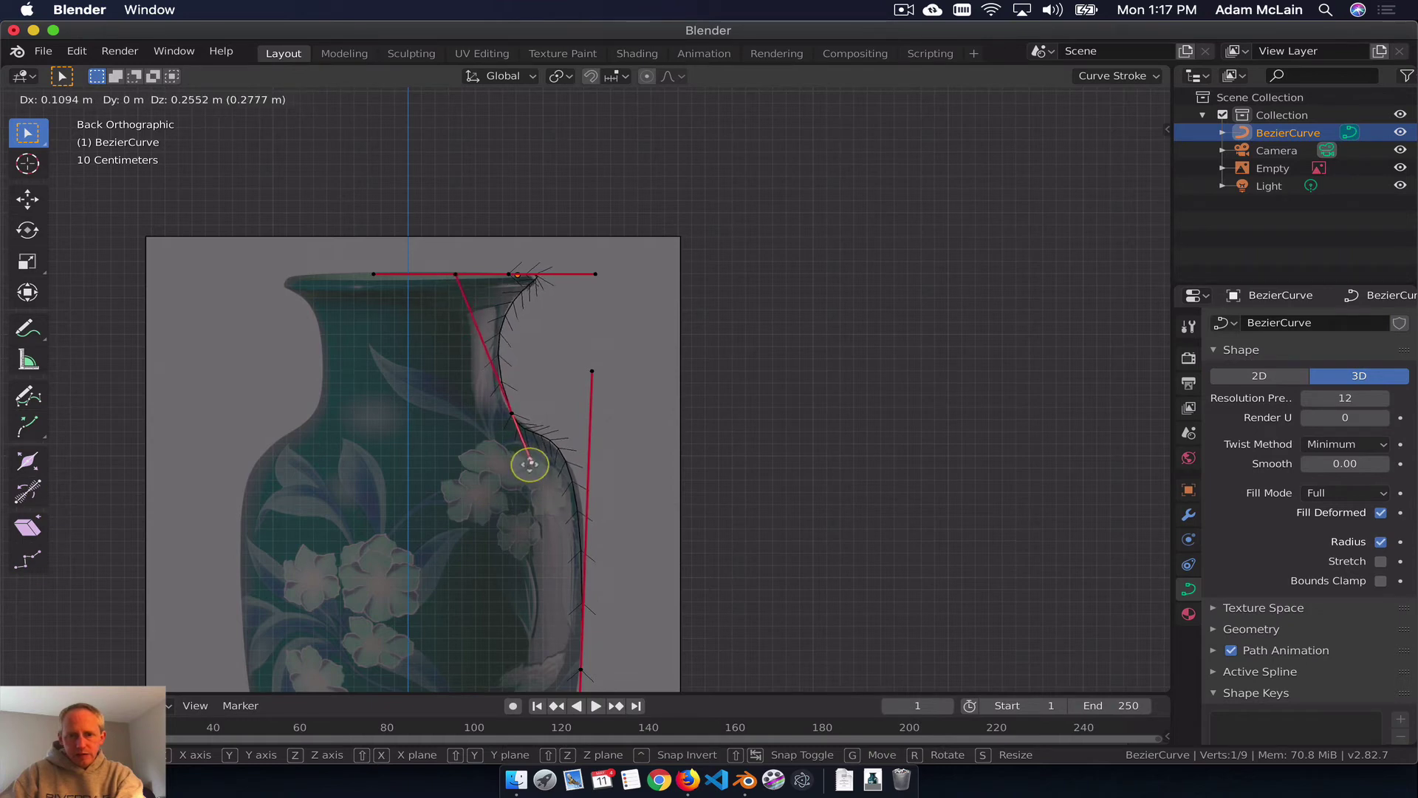
click(532, 468)
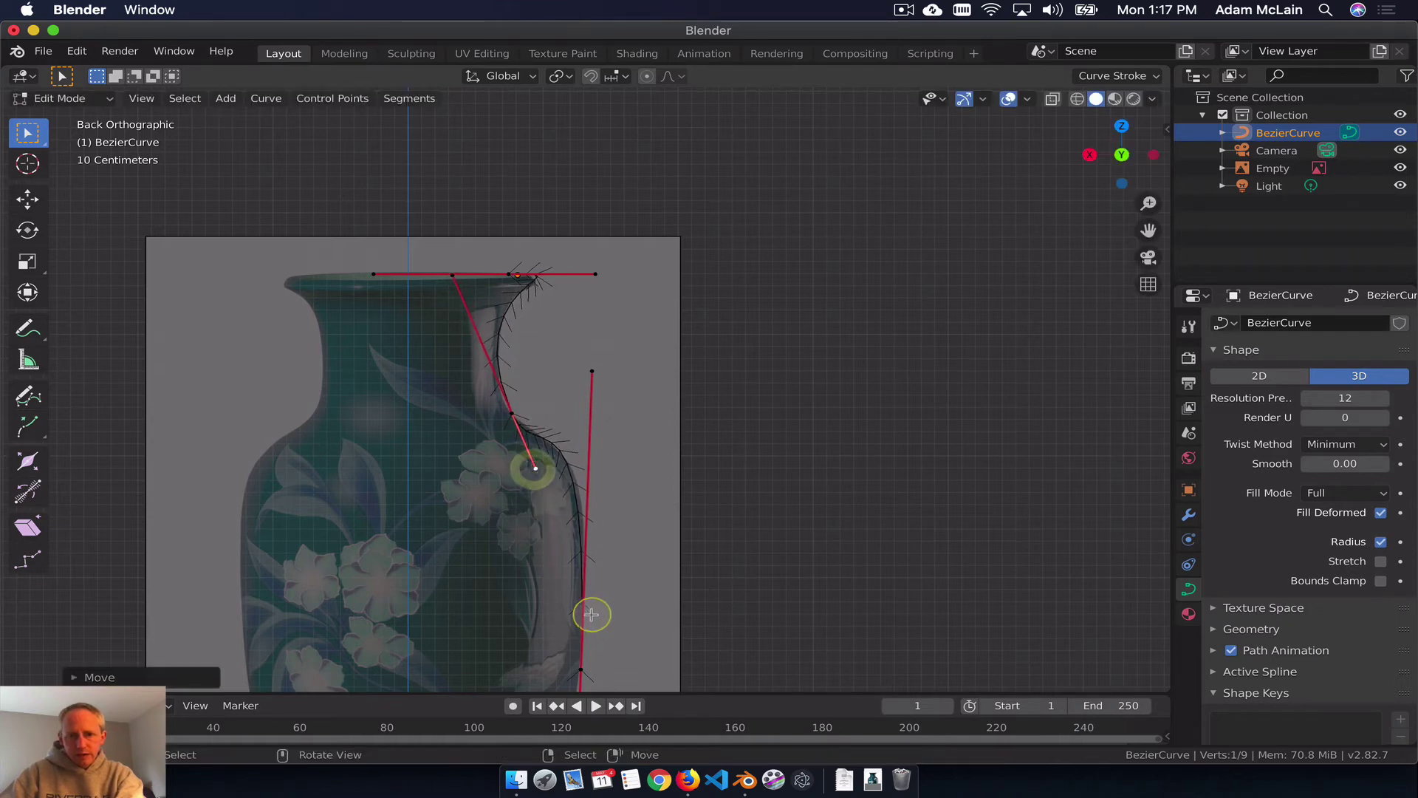
Step: Move the body point down to where the vase tapers toward its foot, and stretch its upper handle upward and outward to match the side
shift+middle_drag(569, 628, 560, 304)
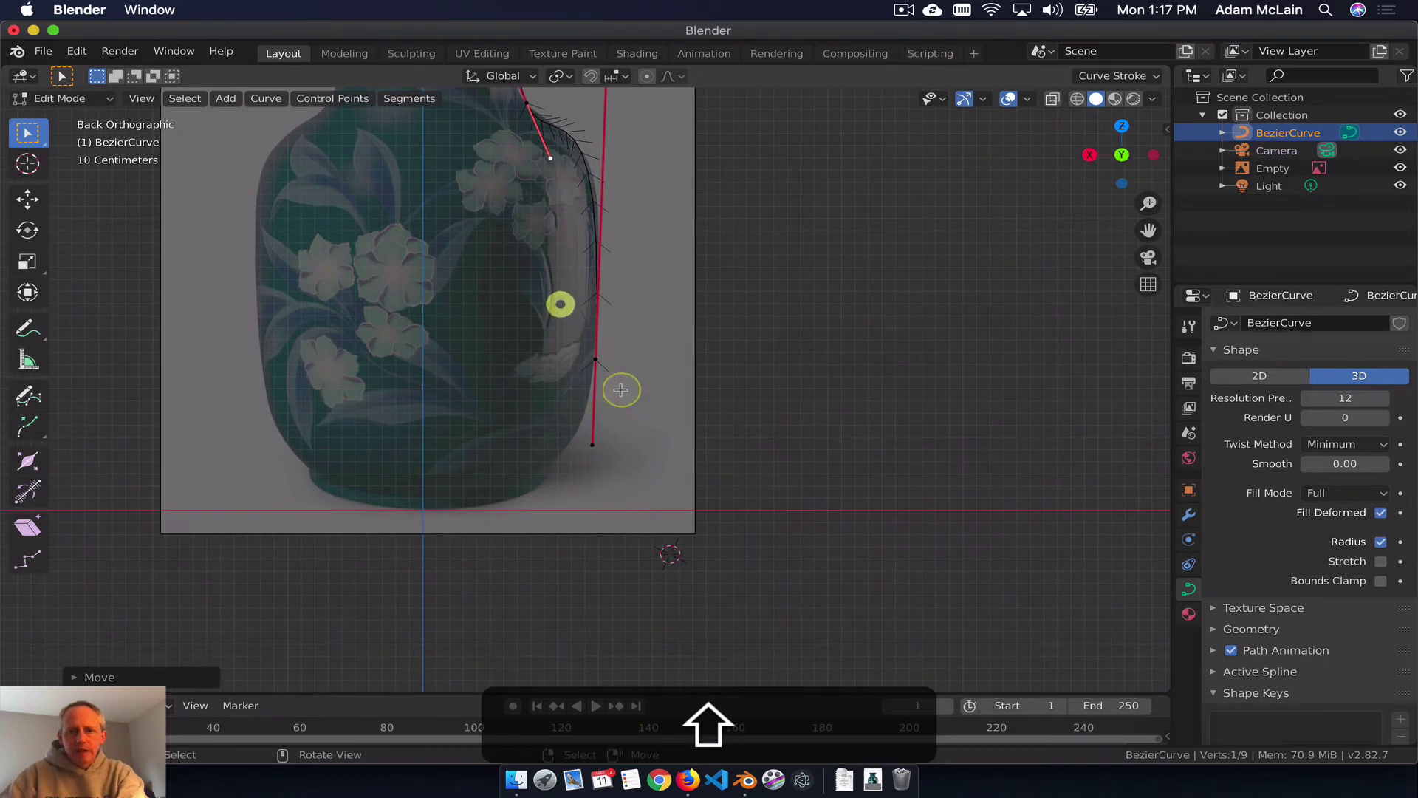
click(592, 362)
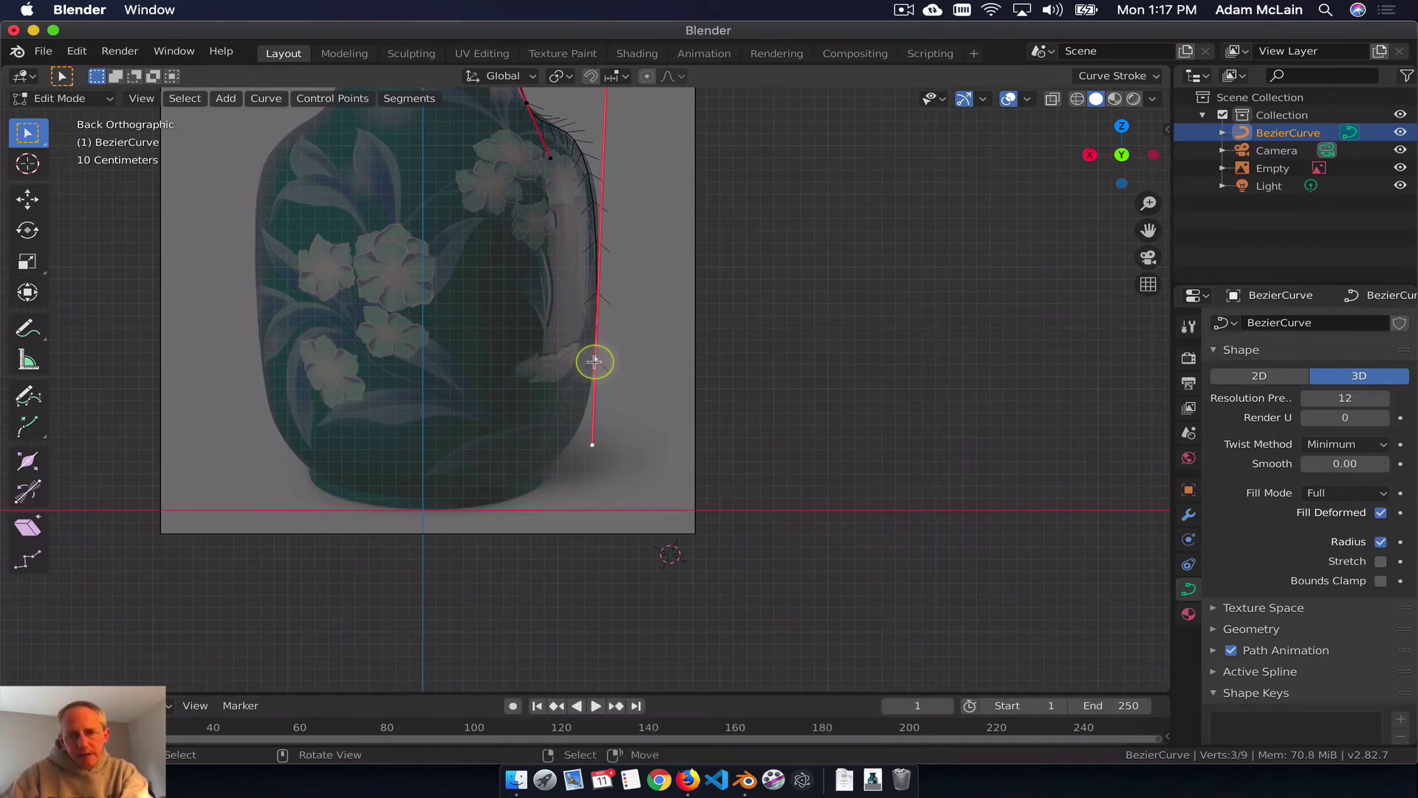
key(g)
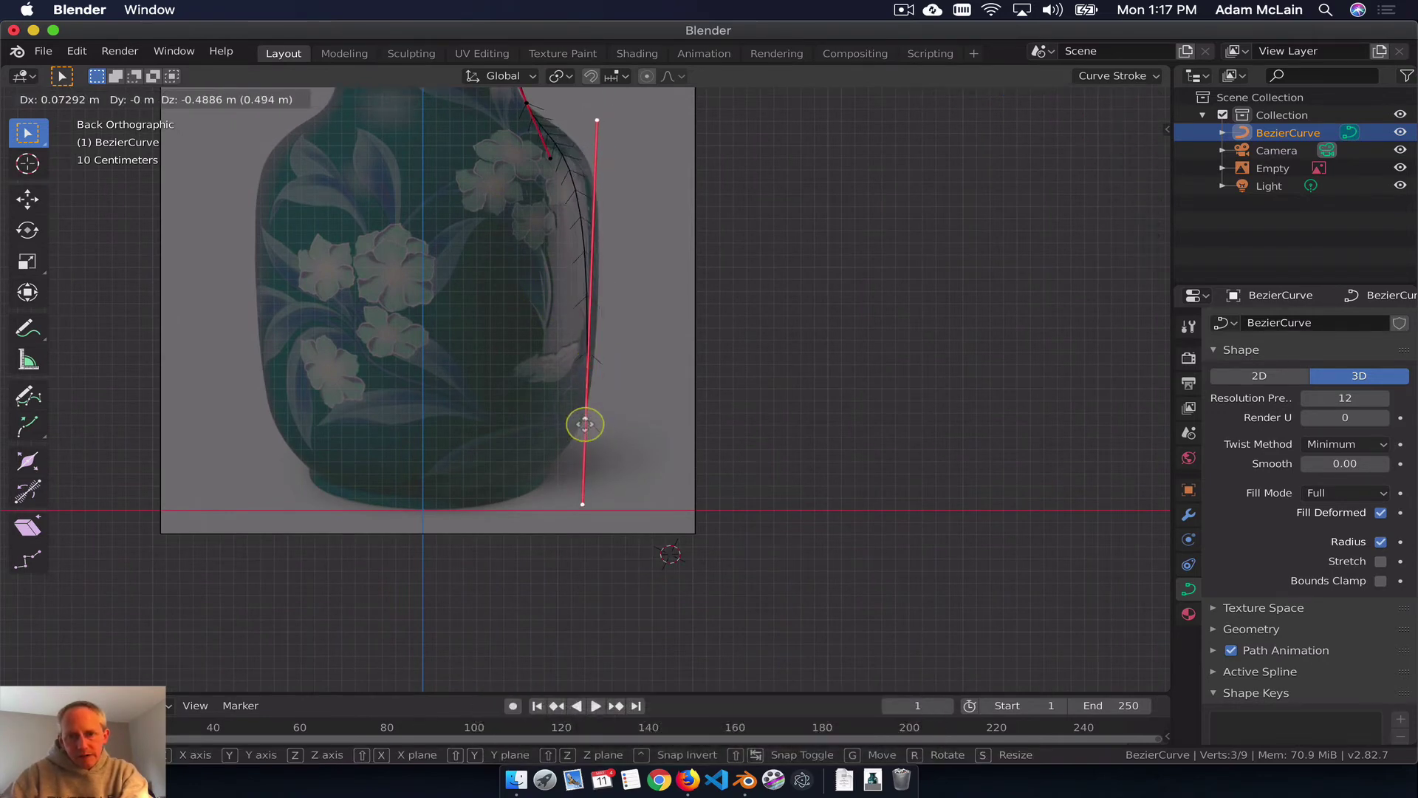
click(579, 429)
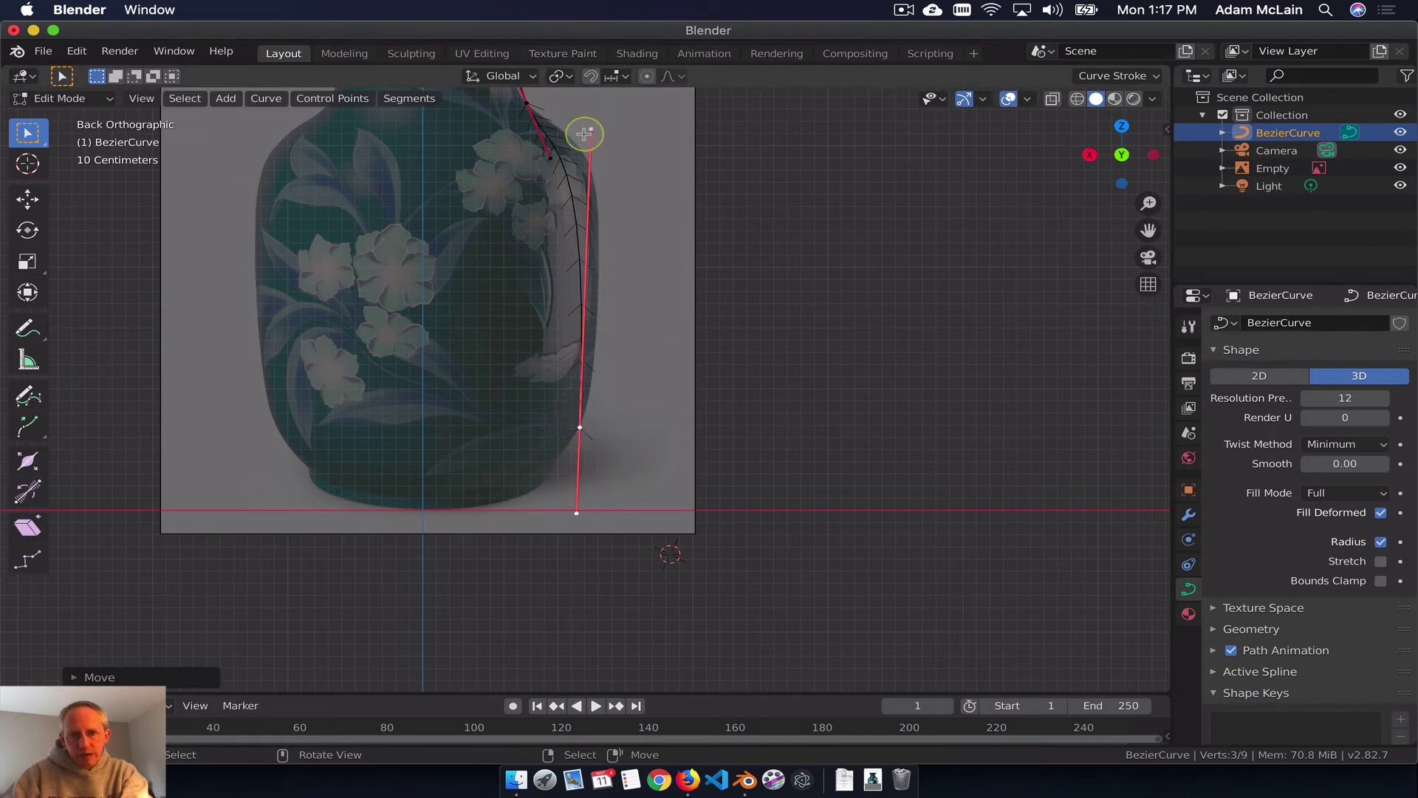
click(590, 129)
key(g)
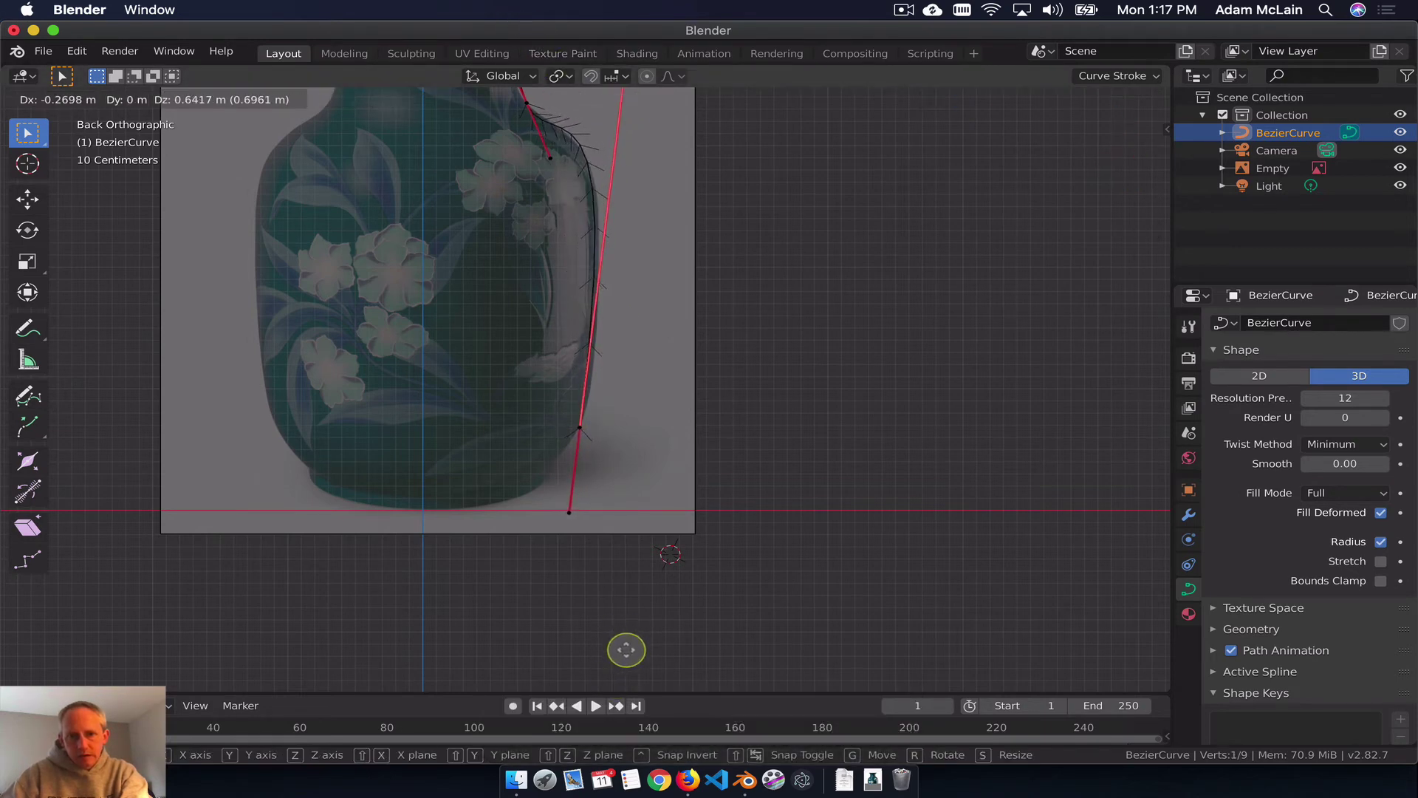
click(625, 658)
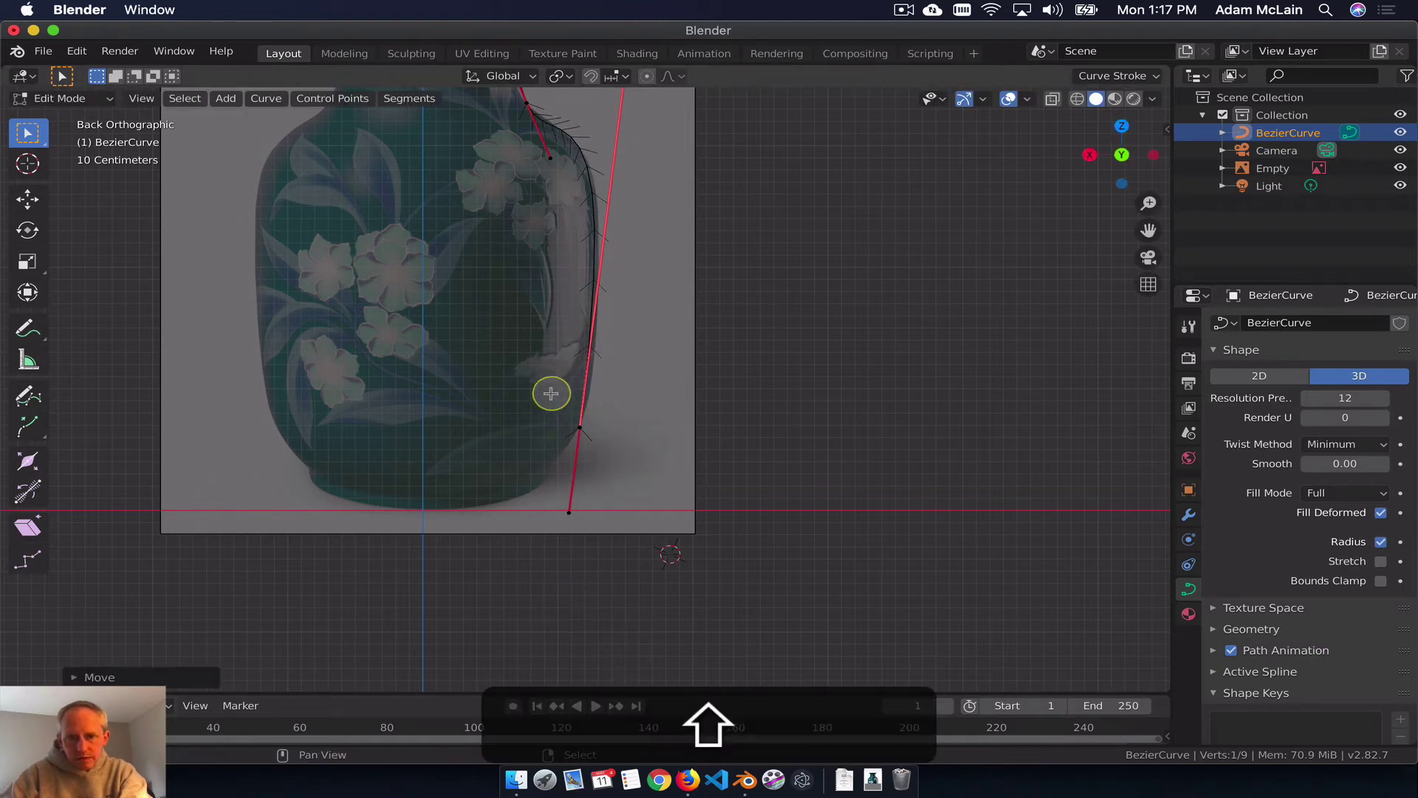
Step: Extrude a control point from the lower body to the vase's foot and pull its upper handle down close to it along the outline
shift+middle_drag(564, 422, 601, 541)
click(1124, 154)
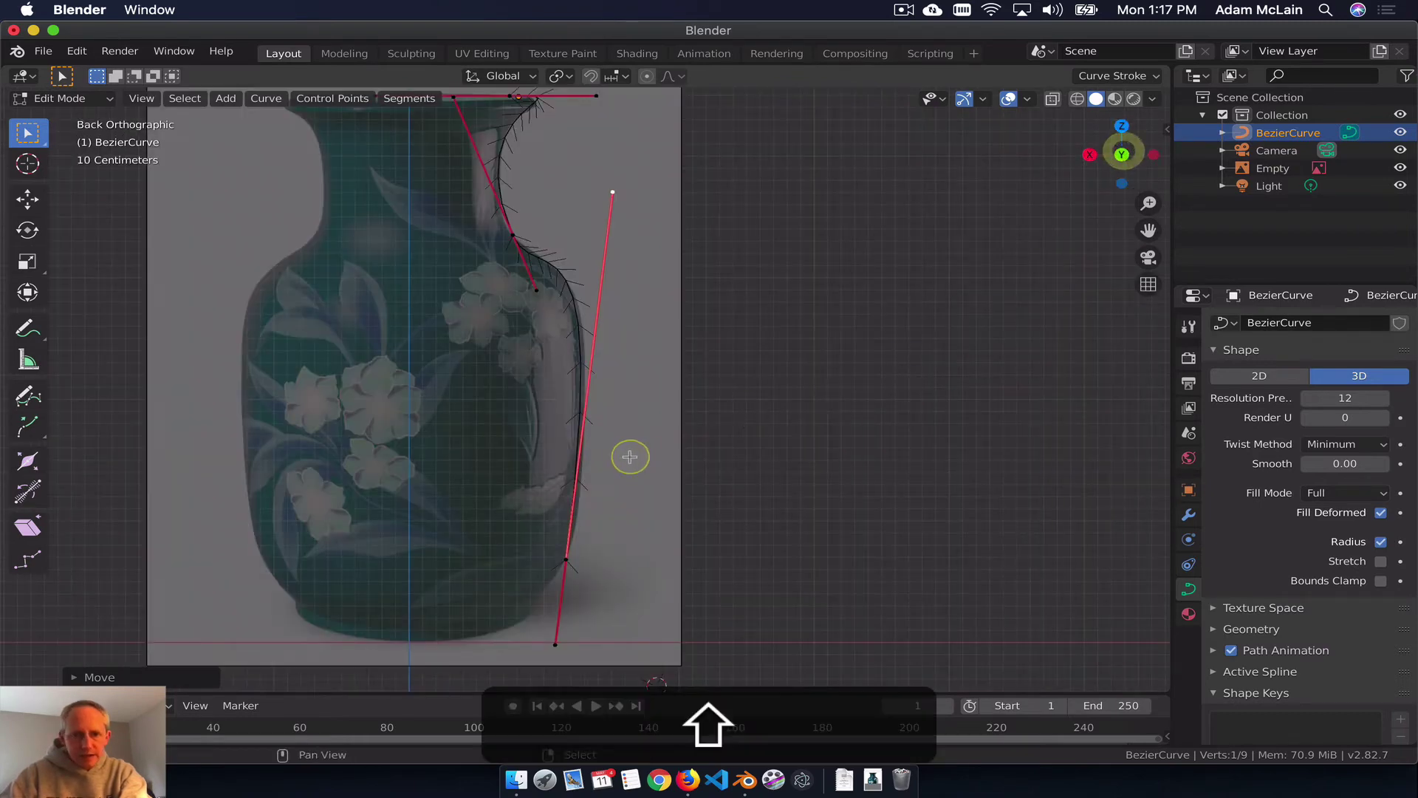
shift+middle_drag(628, 455, 780, 367)
click(729, 469)
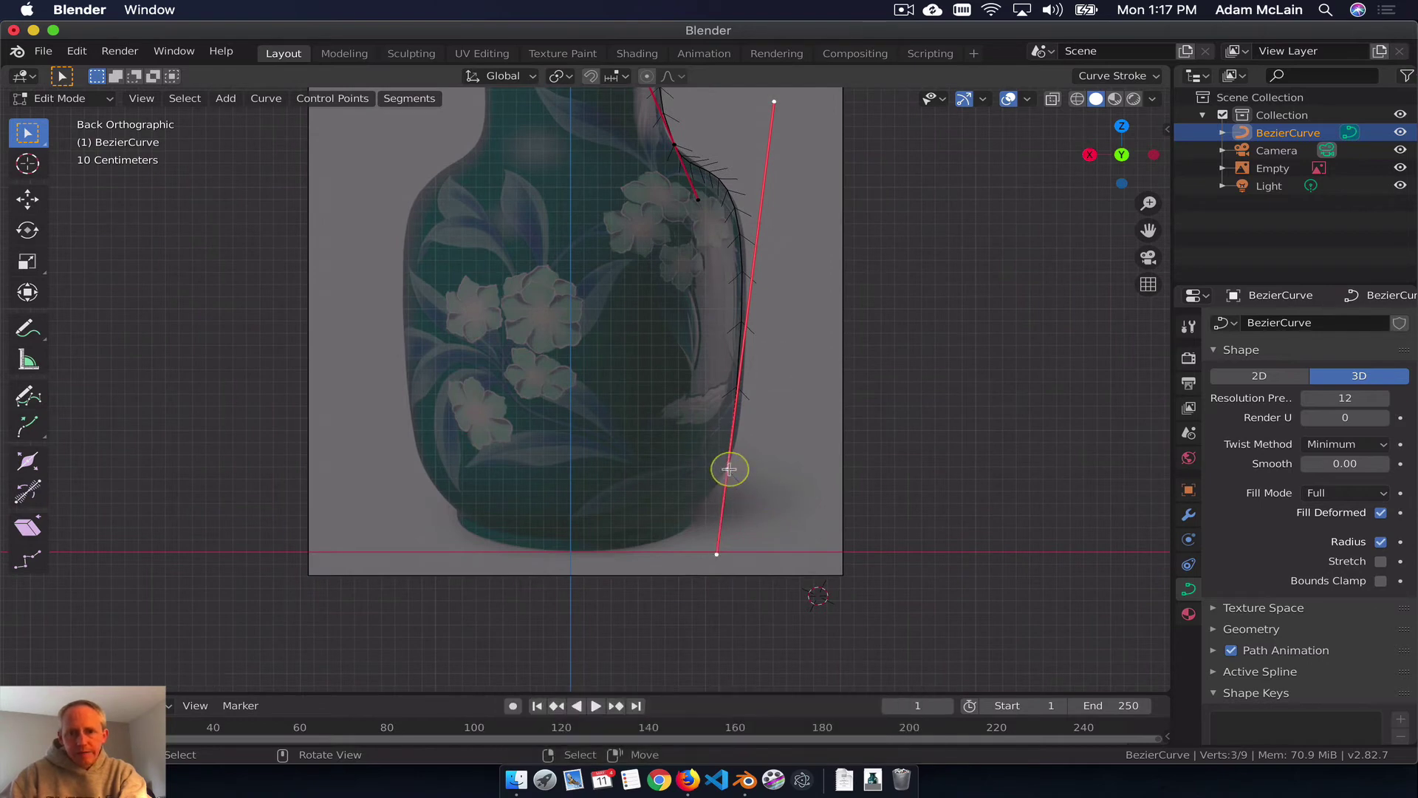
key(e)
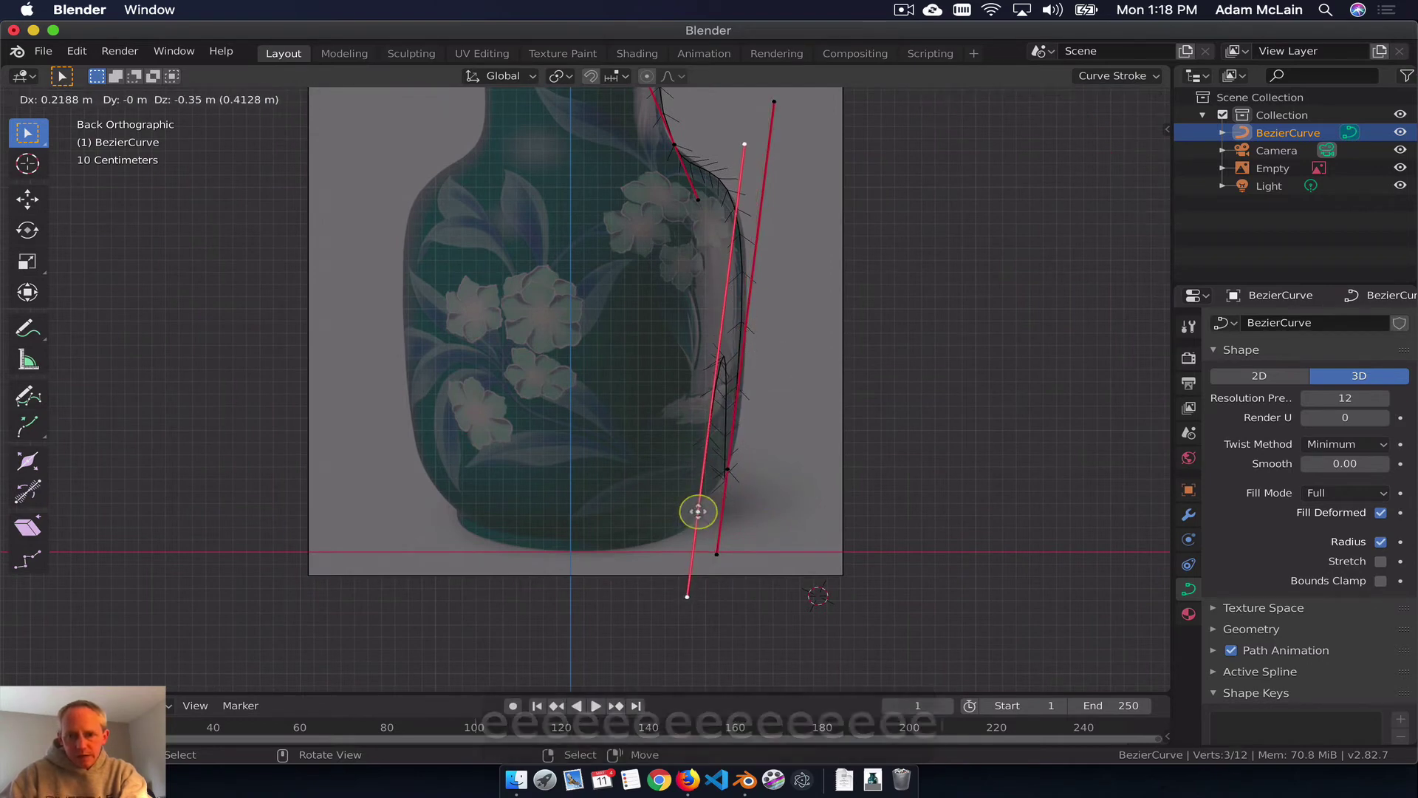
click(693, 516)
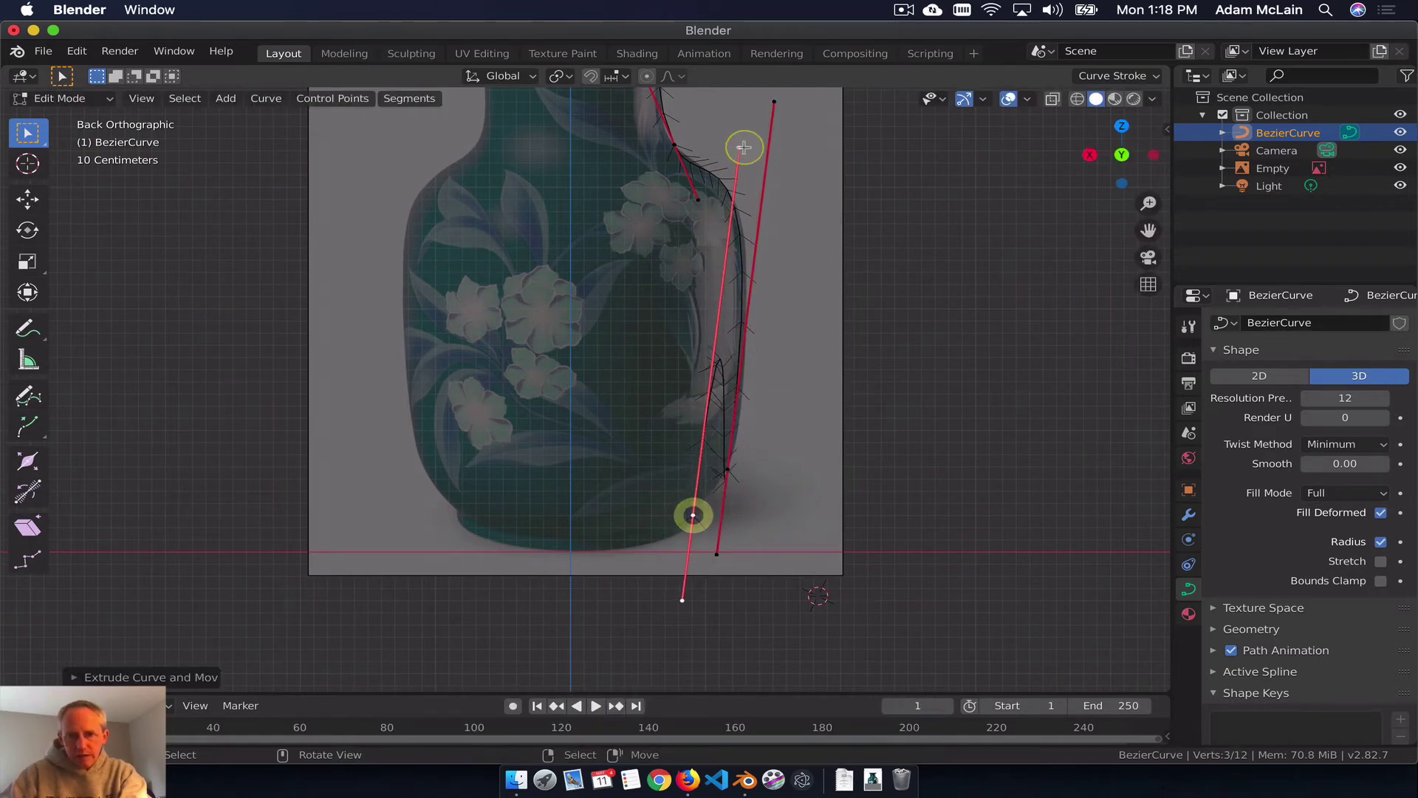
right_click(737, 149)
key(g)
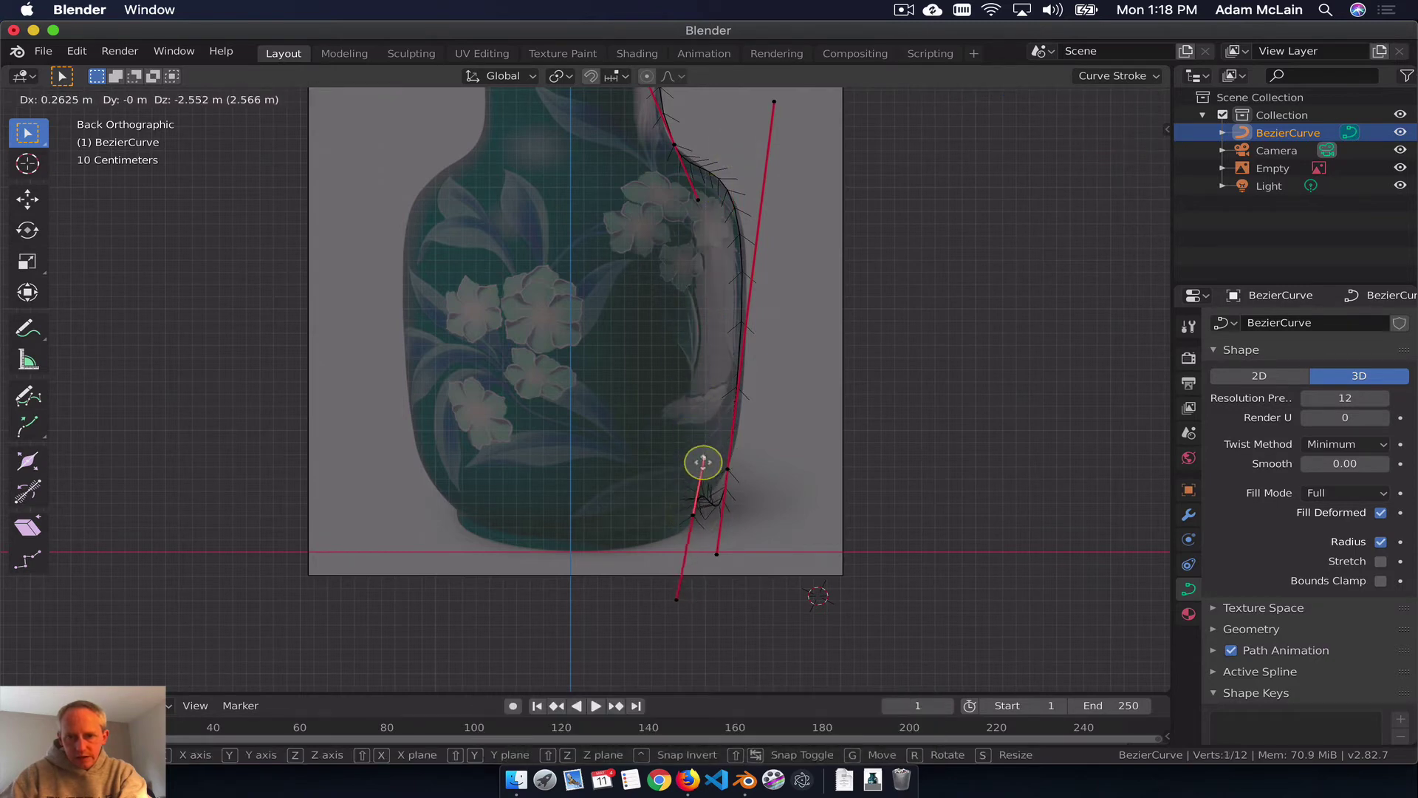
click(714, 494)
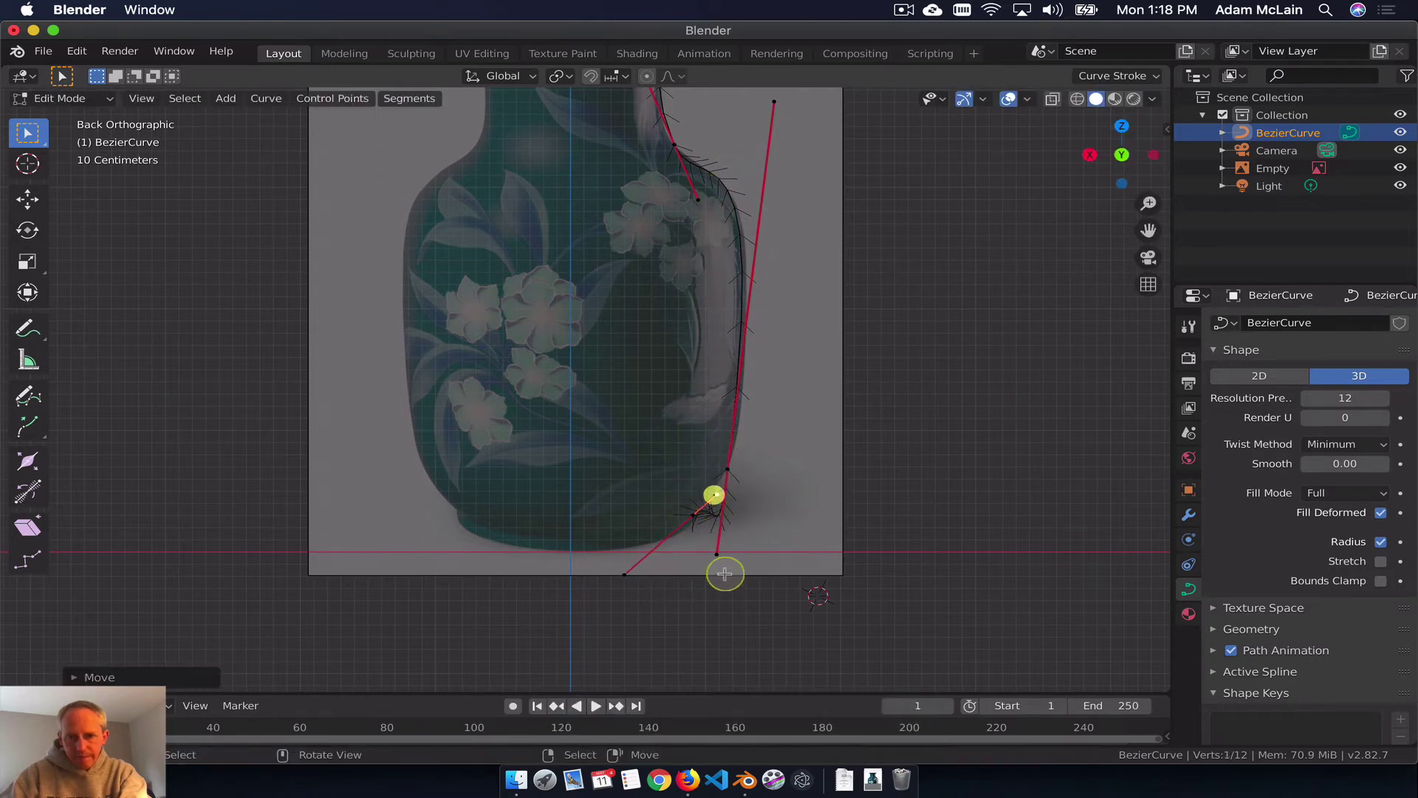
Step: Shorten the lower body point's bottom handle to just beneath the point and nudge its upper handle to follow the vase's side
click(717, 552)
key(g)
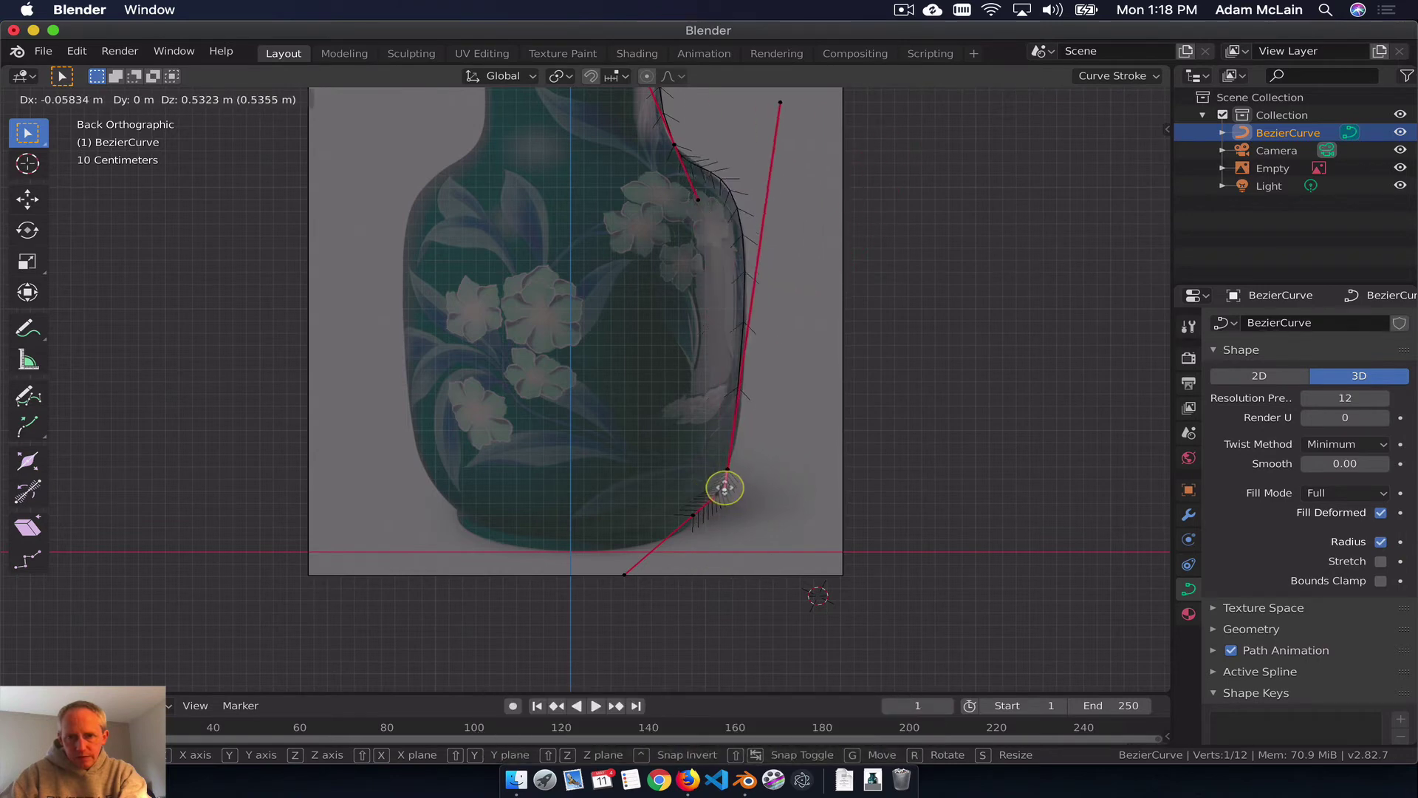
click(724, 487)
click(778, 100)
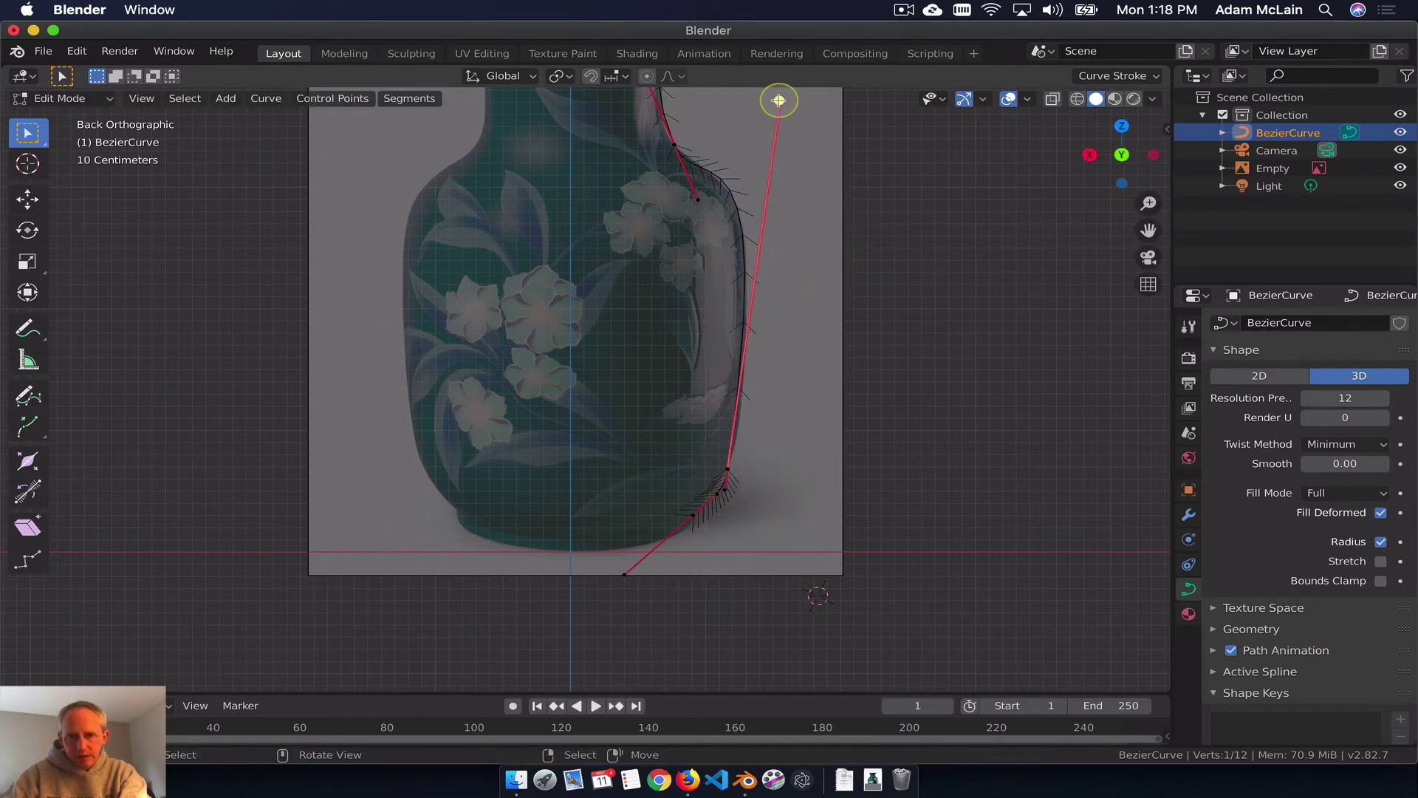
key(g)
click(769, 135)
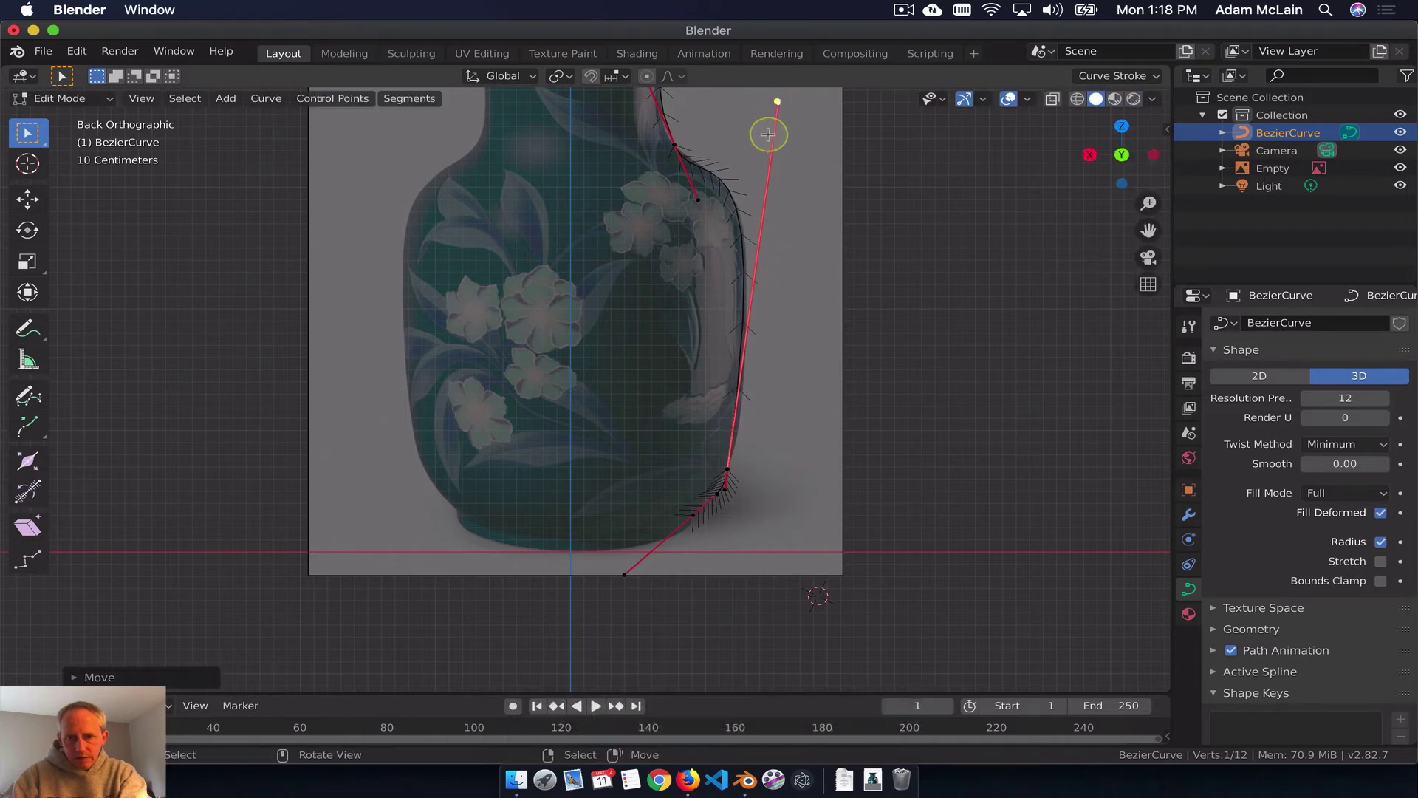
Step: Fine-tune the facing handles of the lower body and foot points so the short segment follows the outline's bend
scroll(707, 516, up, 4)
shift+middle_drag(722, 545, 530, 289)
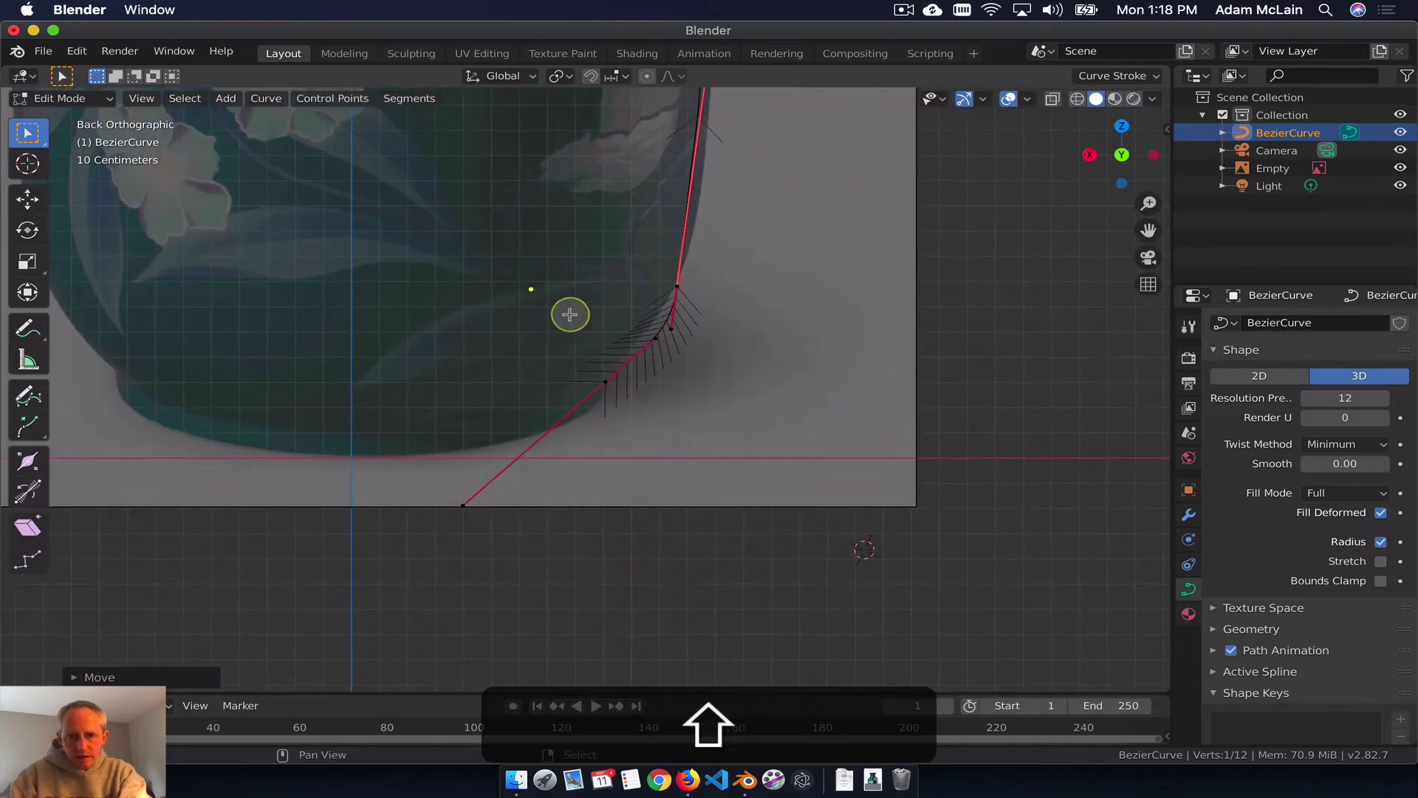
click(654, 340)
key(g)
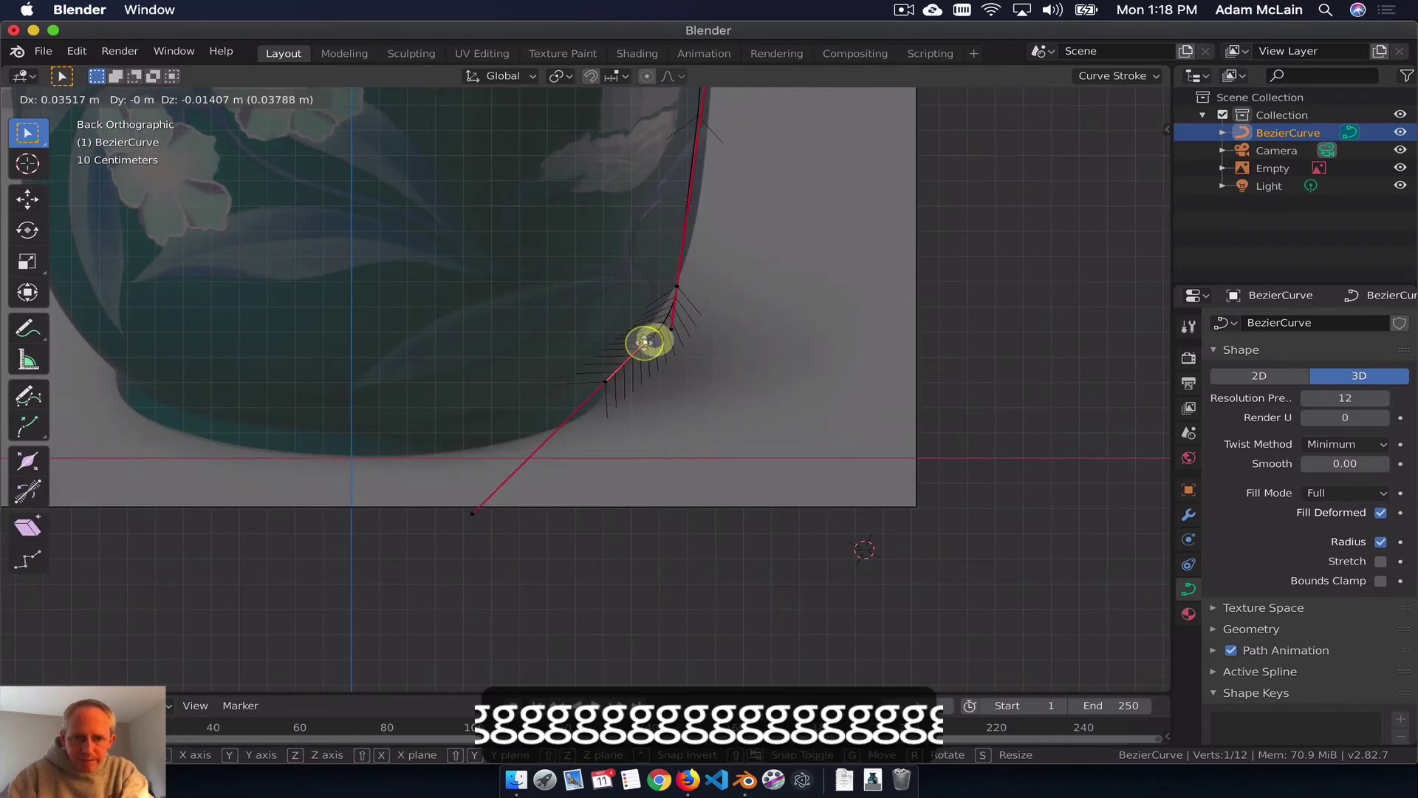
click(647, 339)
key(g)
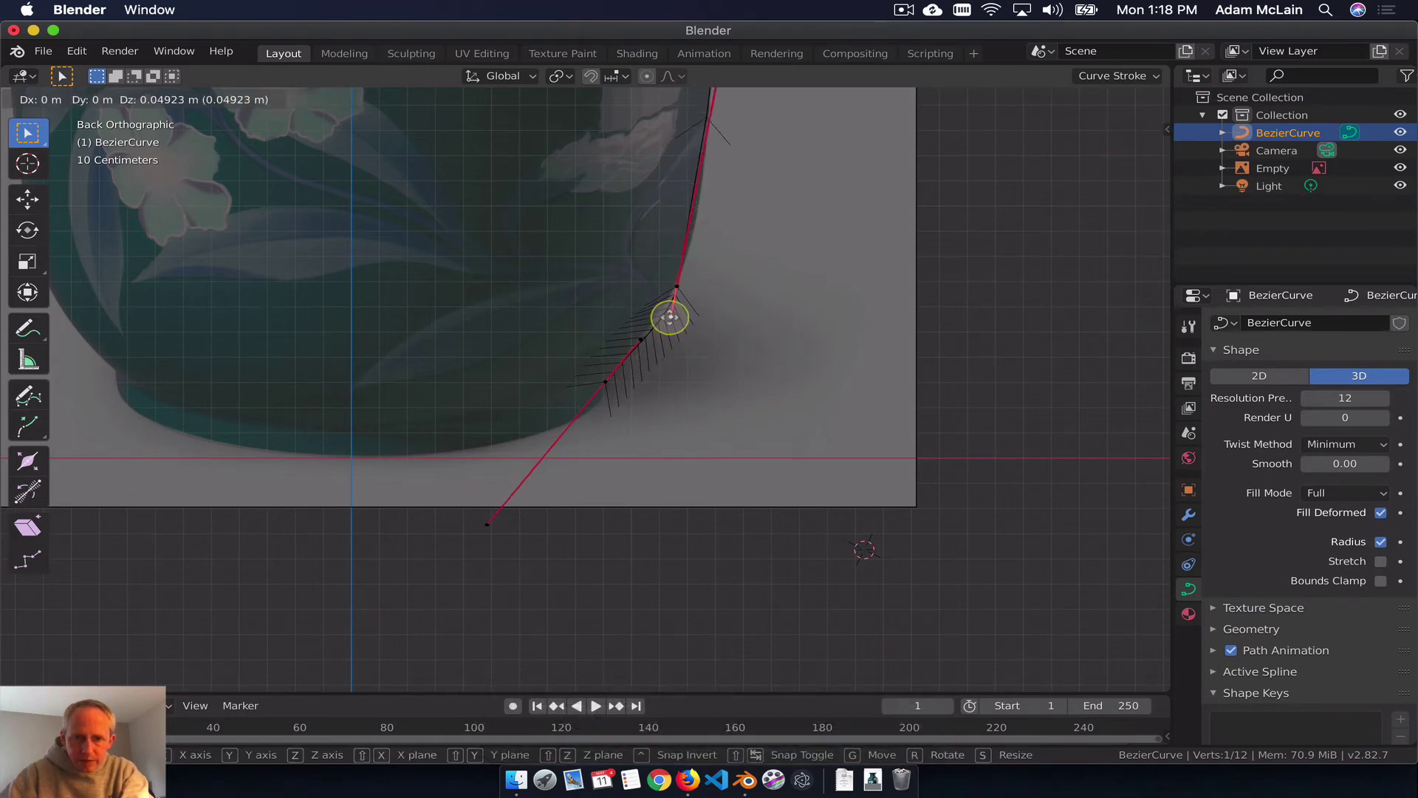
click(669, 317)
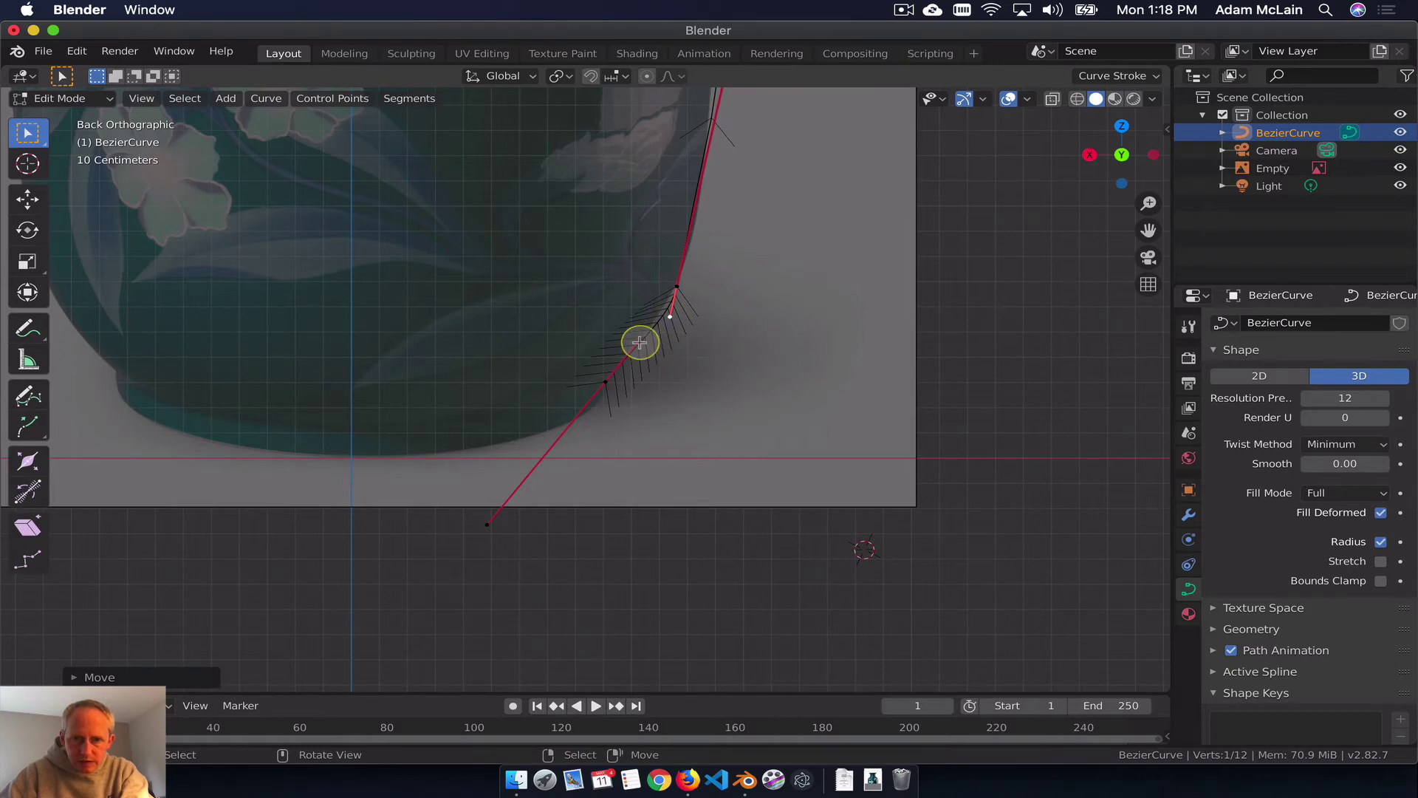
key(g)
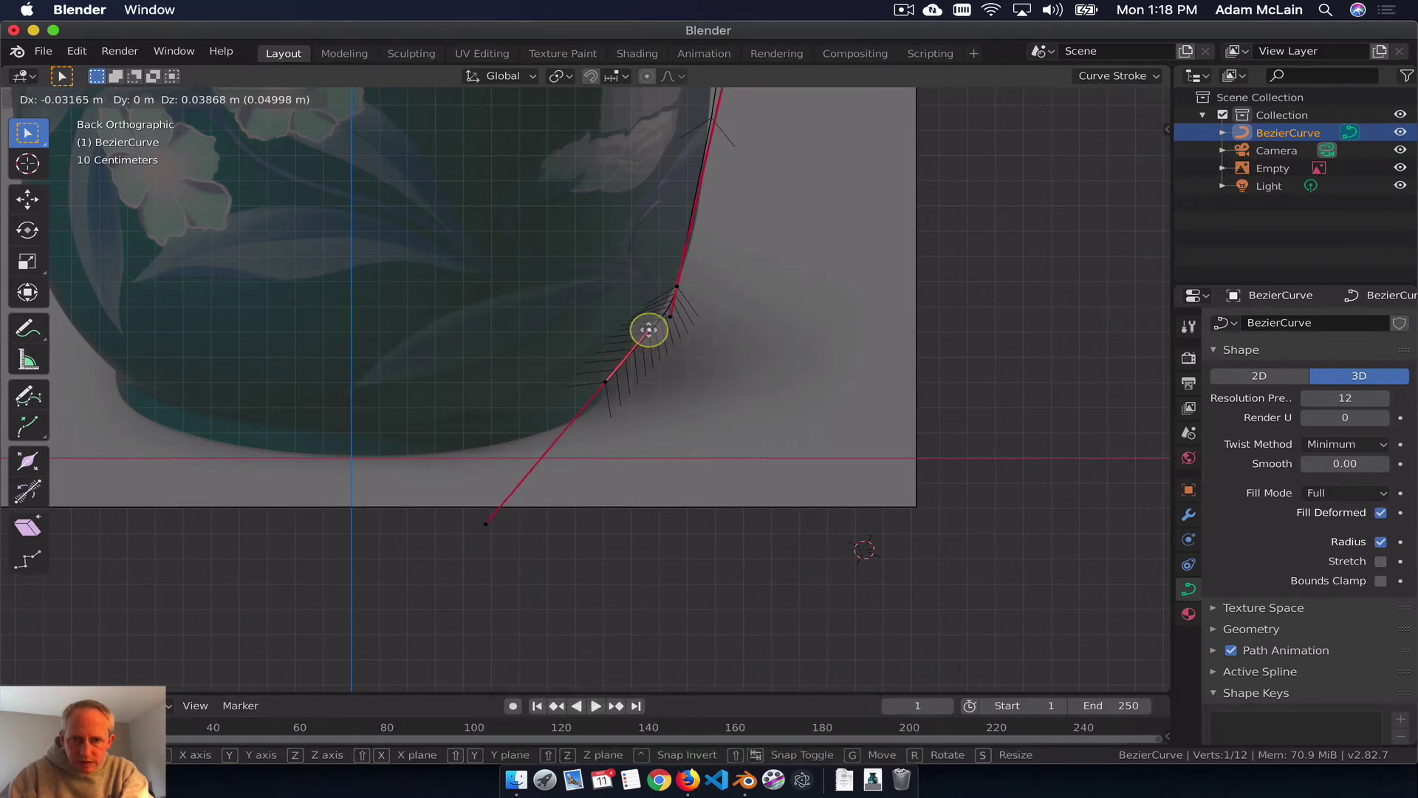
click(650, 327)
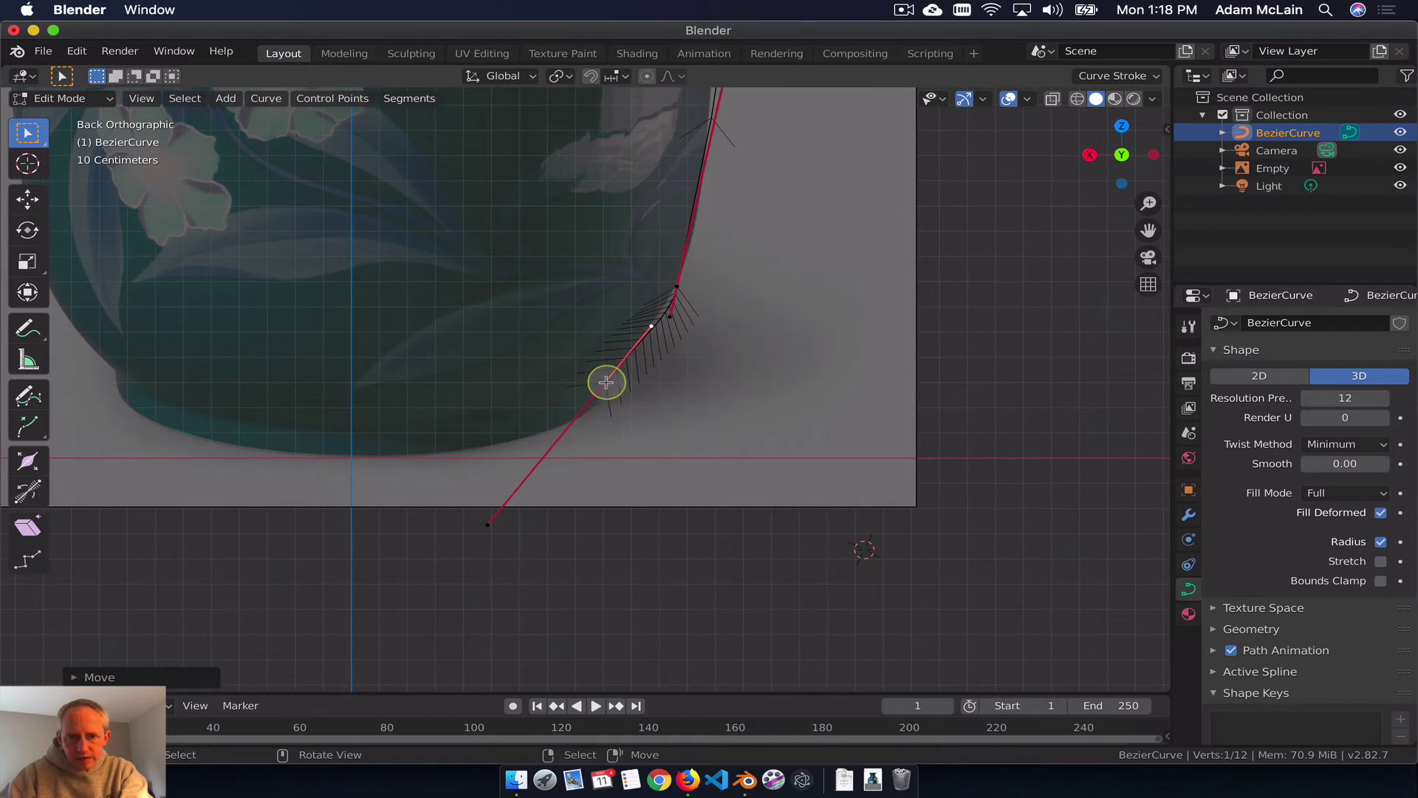
Step: Move the foot control point down and slightly inward to lengthen the taper toward the vase's base
right_click(606, 382)
key(g)
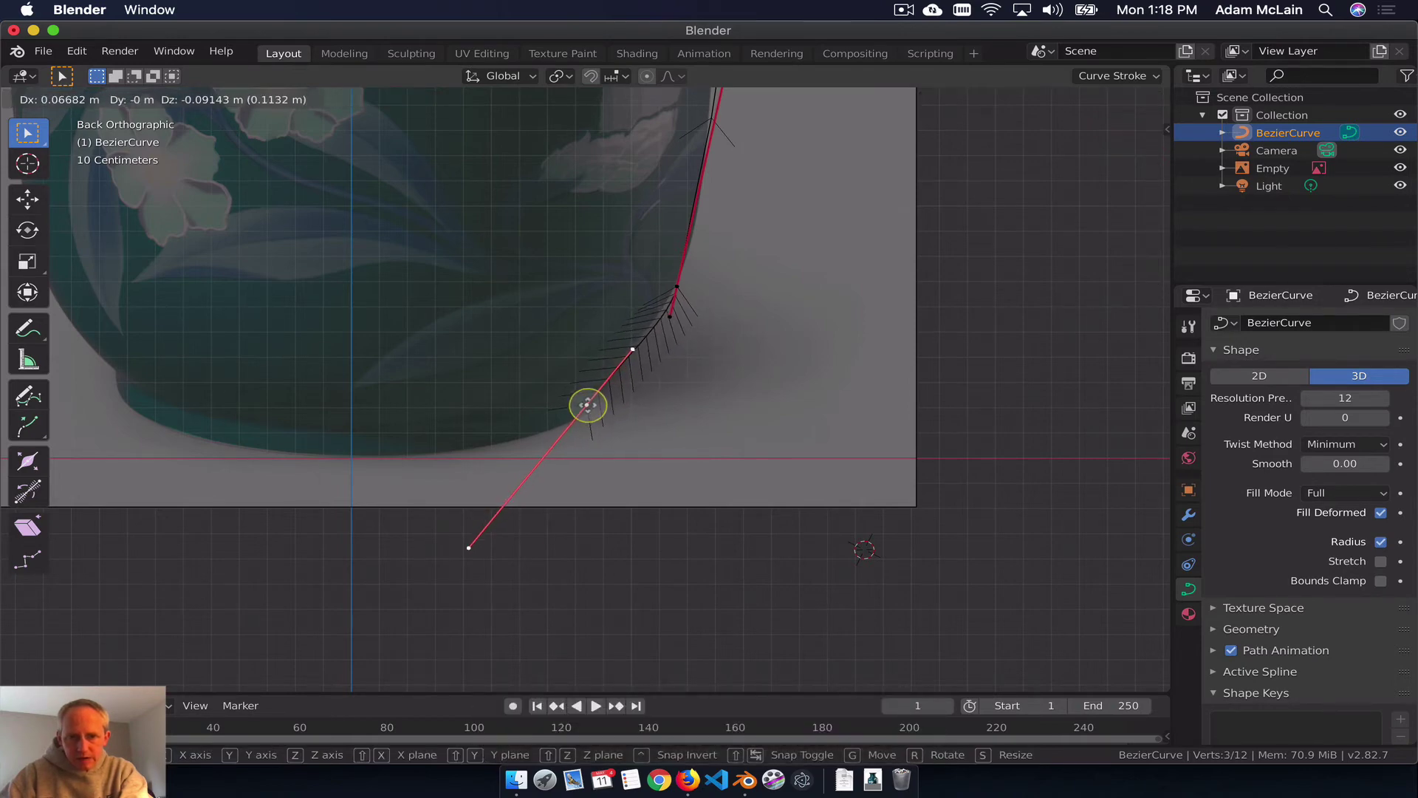
click(586, 406)
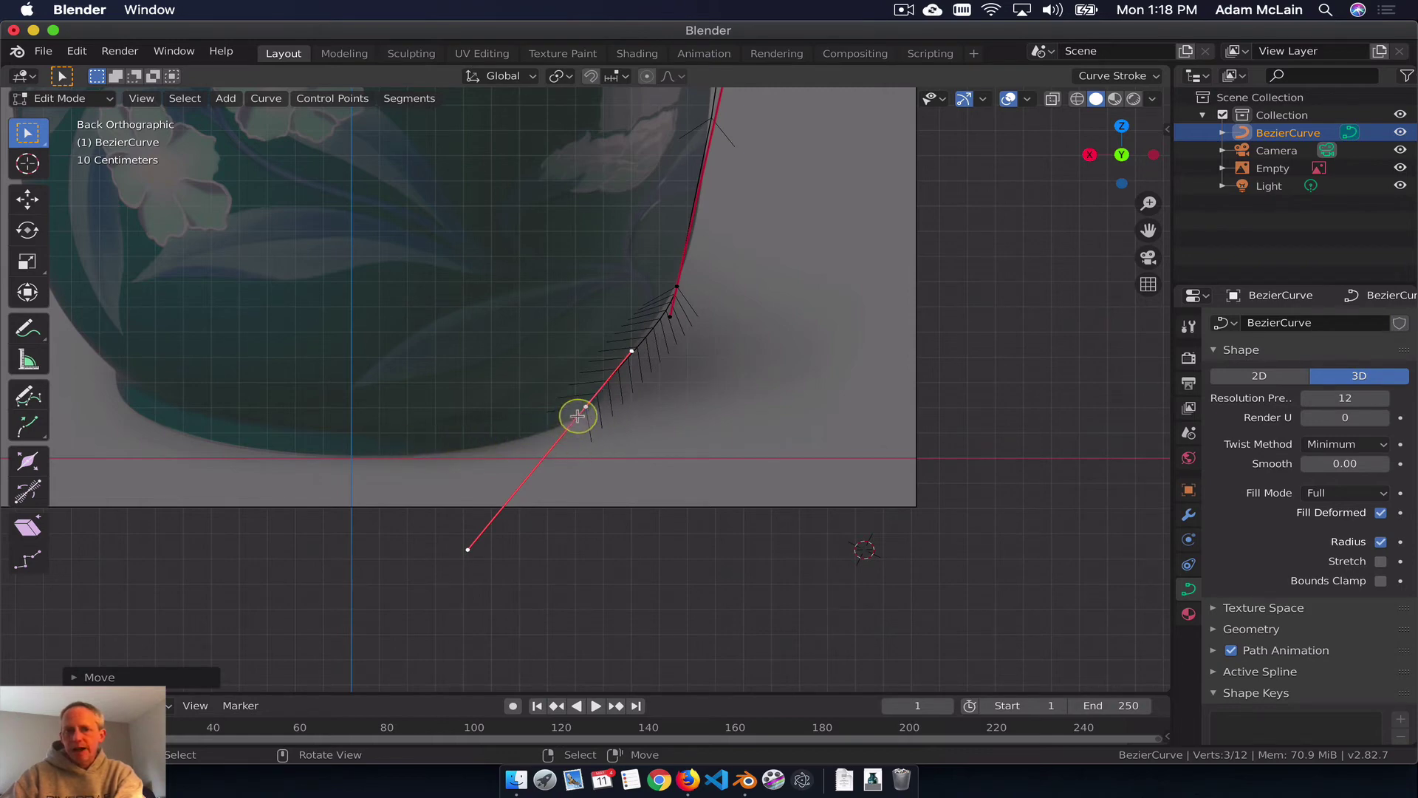
key(g)
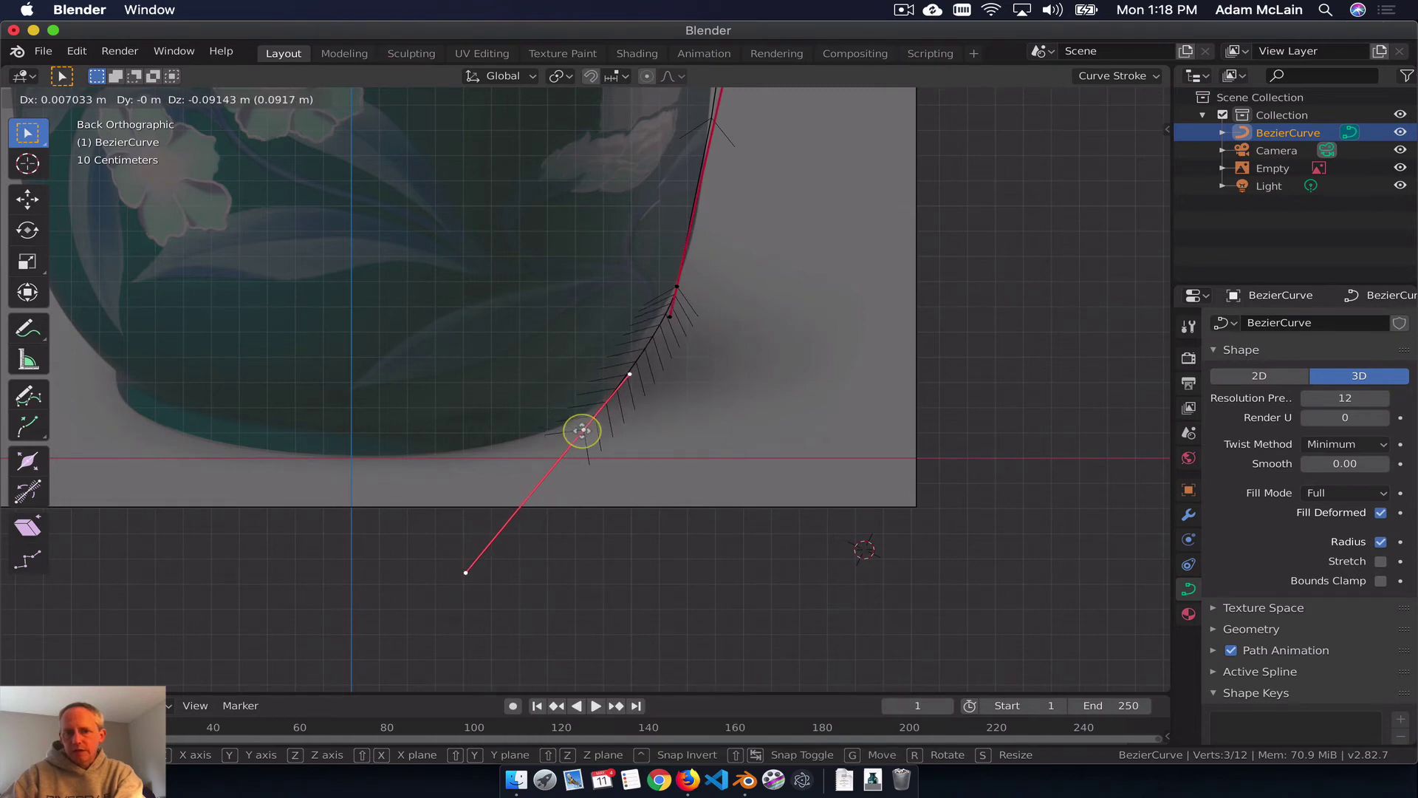
click(582, 430)
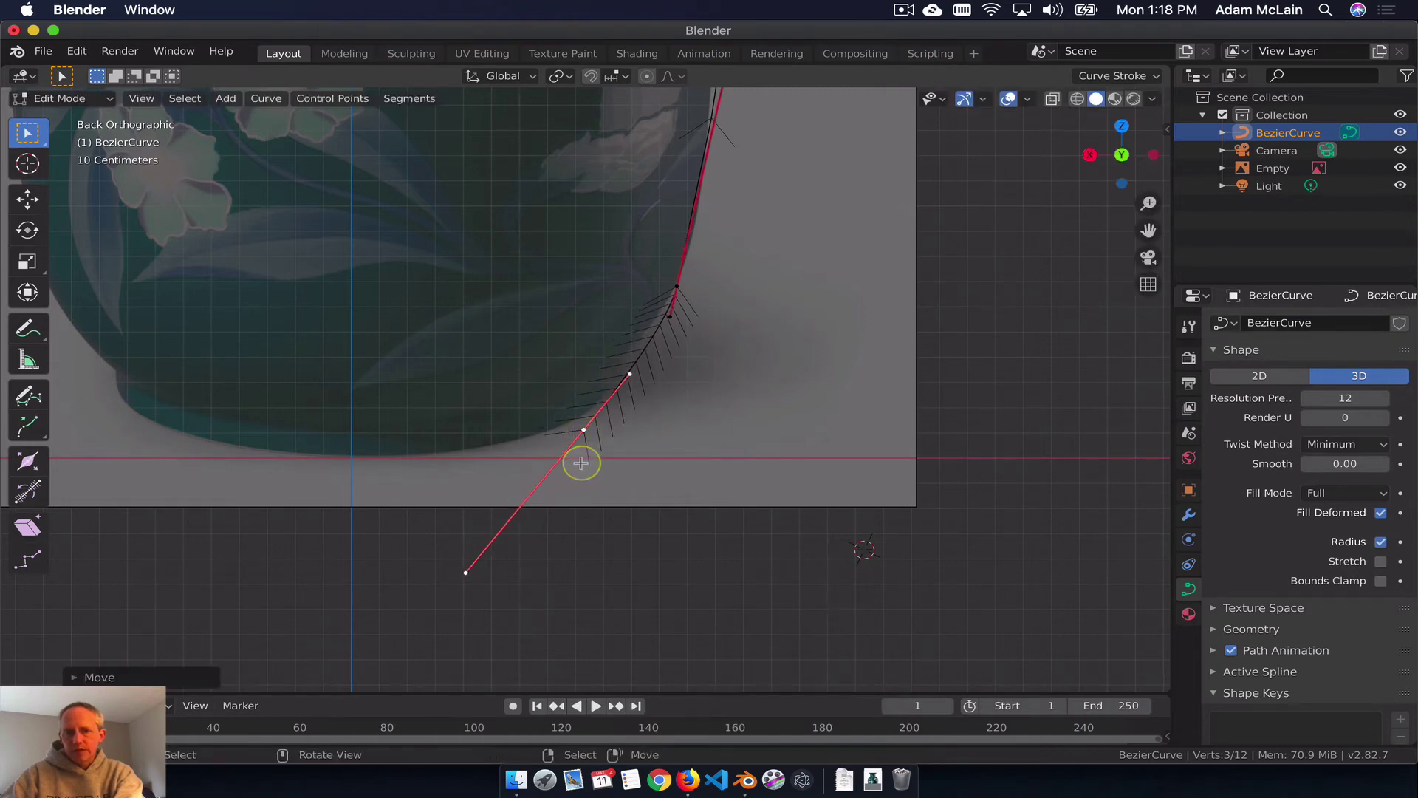
Step: Extrude a control point from the foot point down to the vase's base line and swing its outer handle level with the red X axis
key(e)
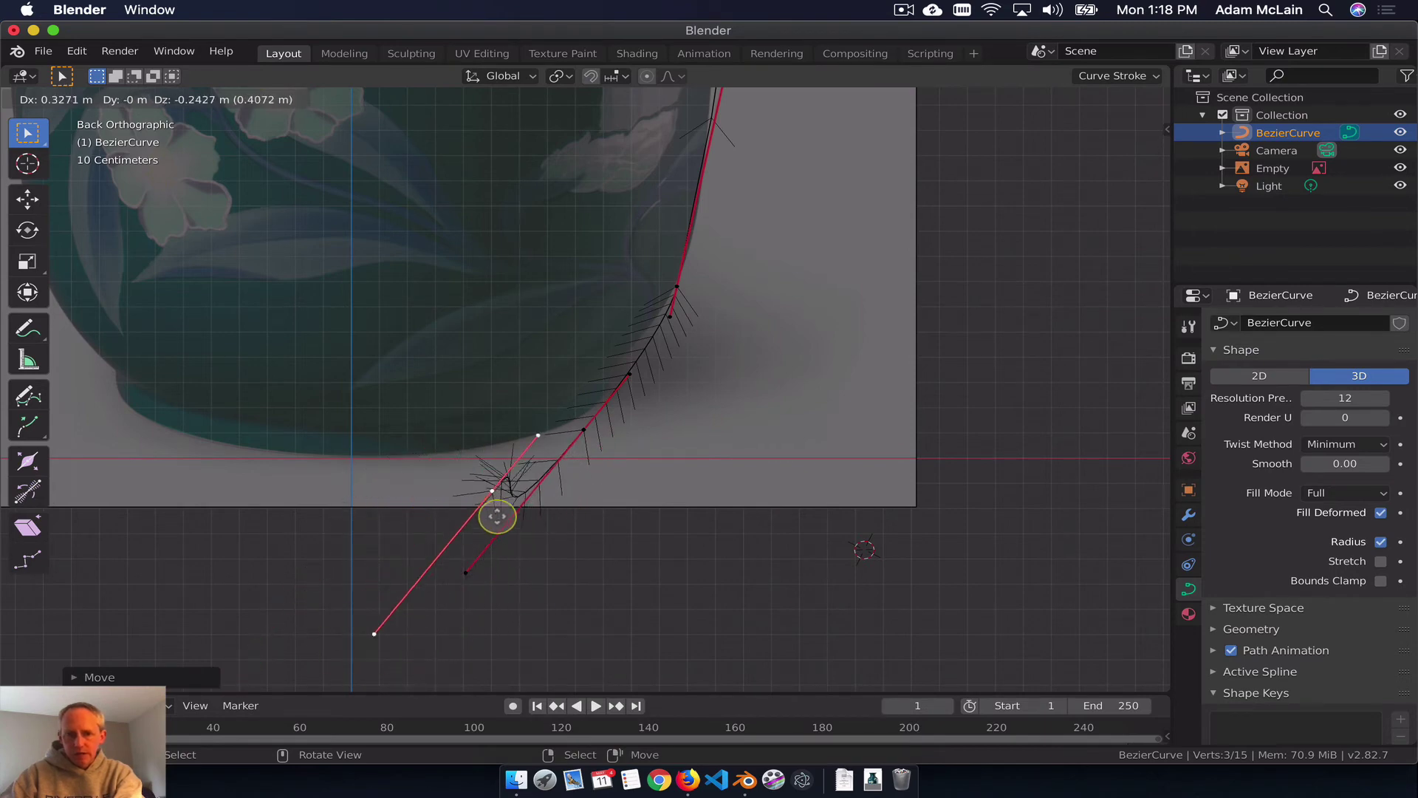
click(573, 489)
click(624, 404)
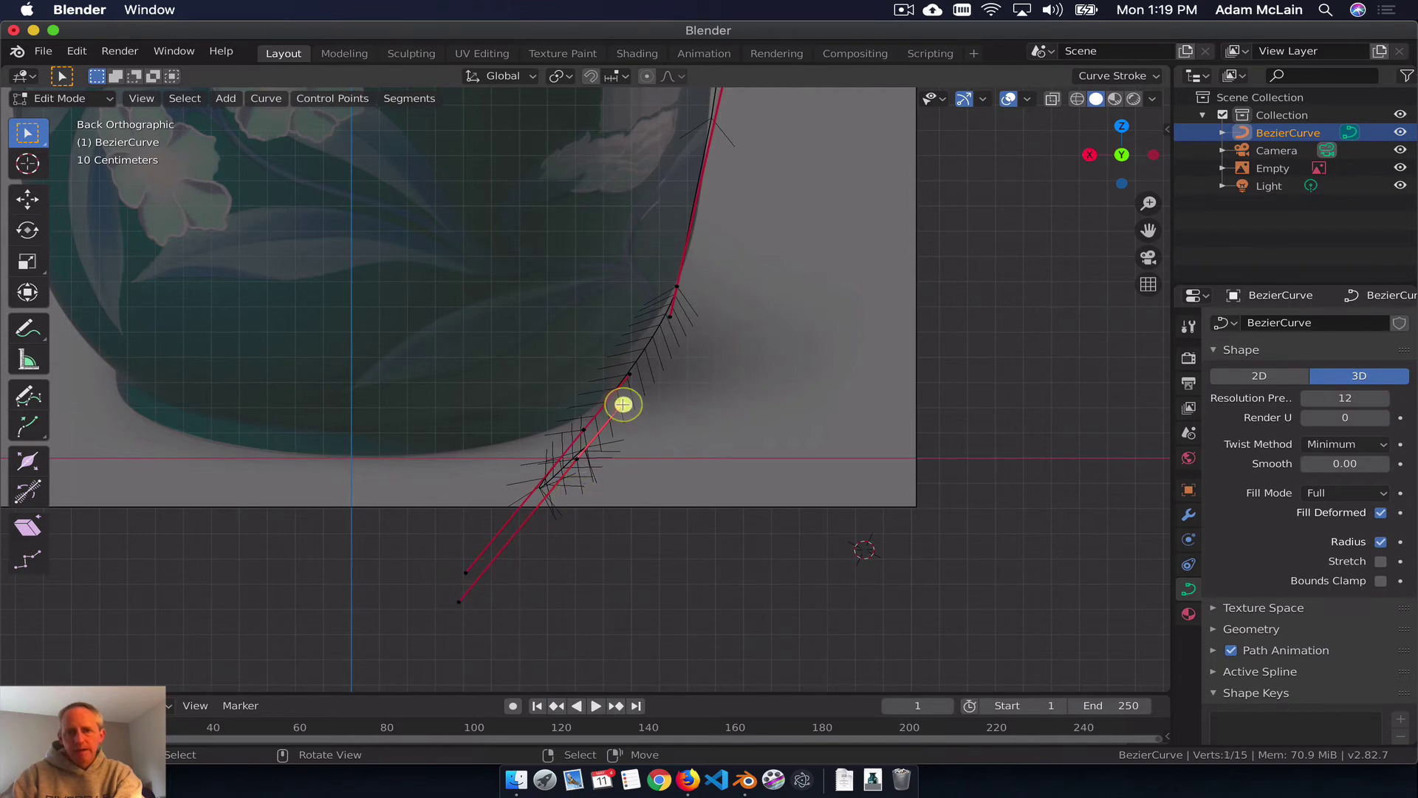
key(g)
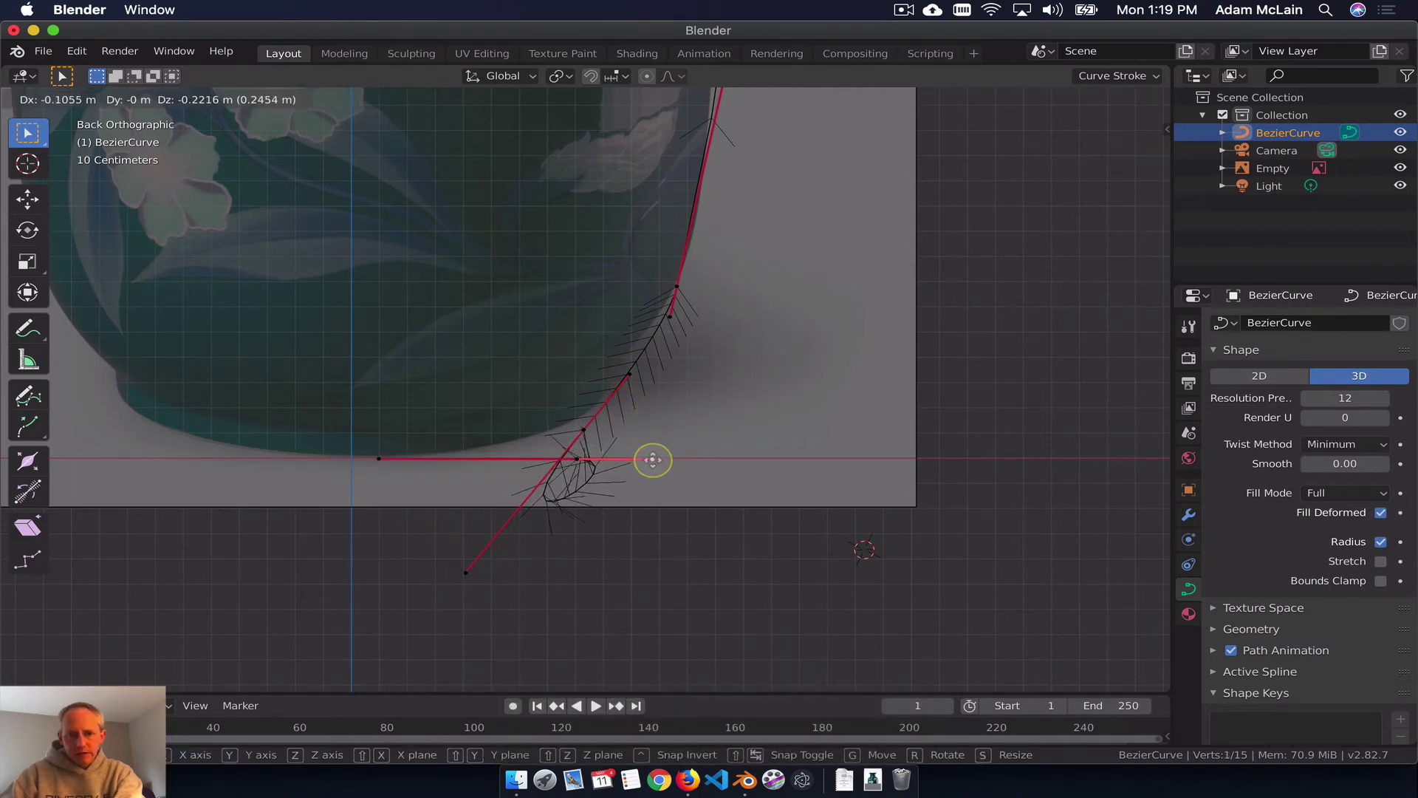
click(653, 460)
Step: Pull the foot point's long lower handle in close to the point and angle its upper handle up along the vase's outline
click(463, 571)
key(g)
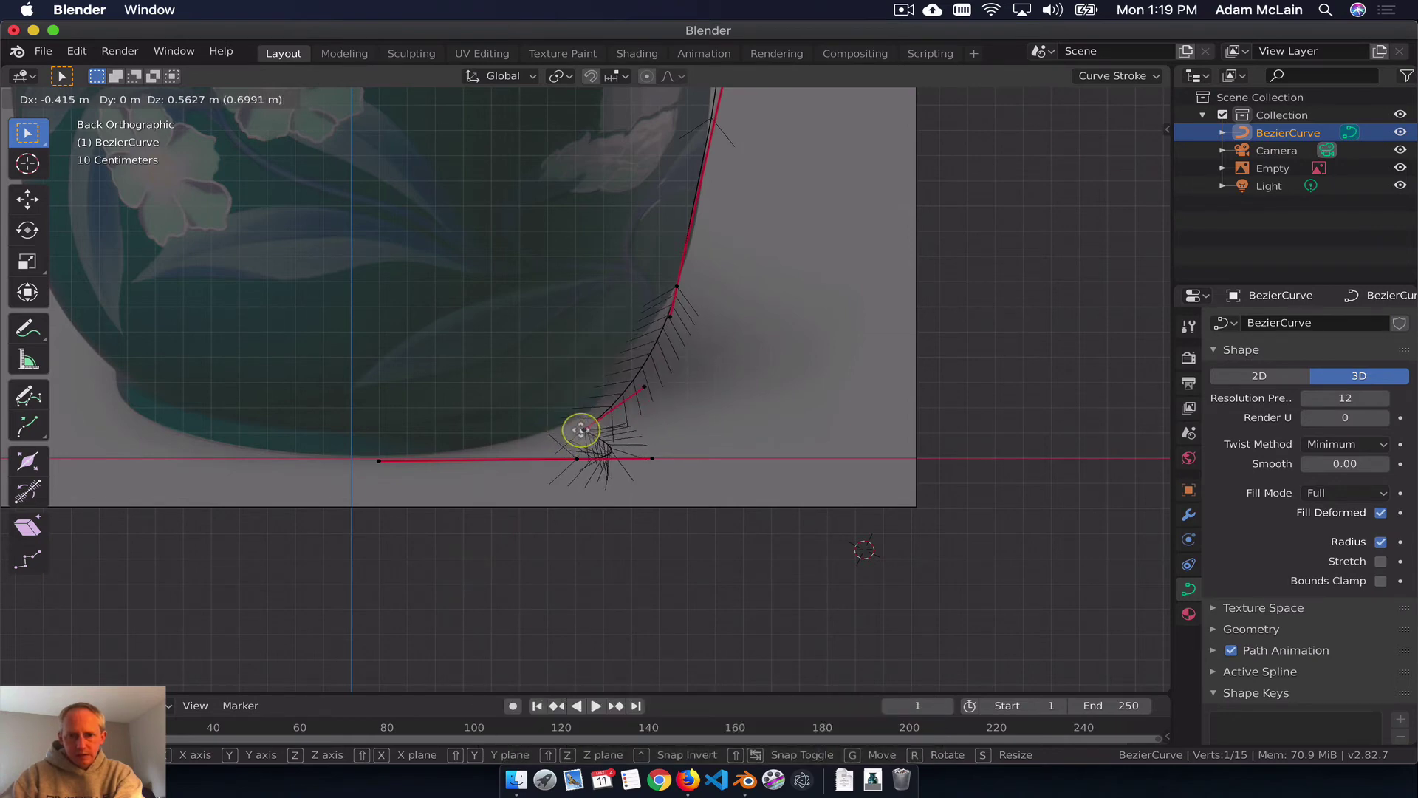
click(582, 431)
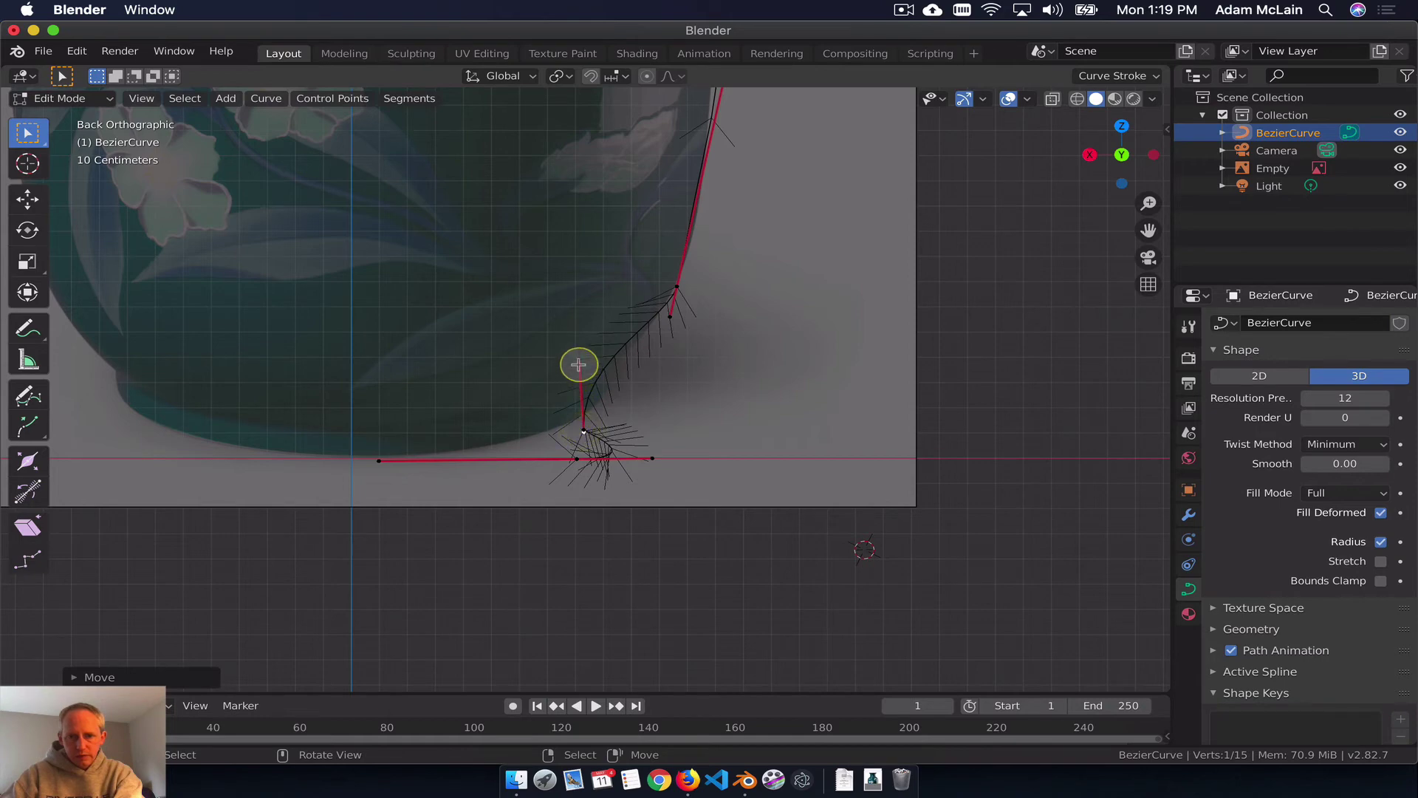
key(g)
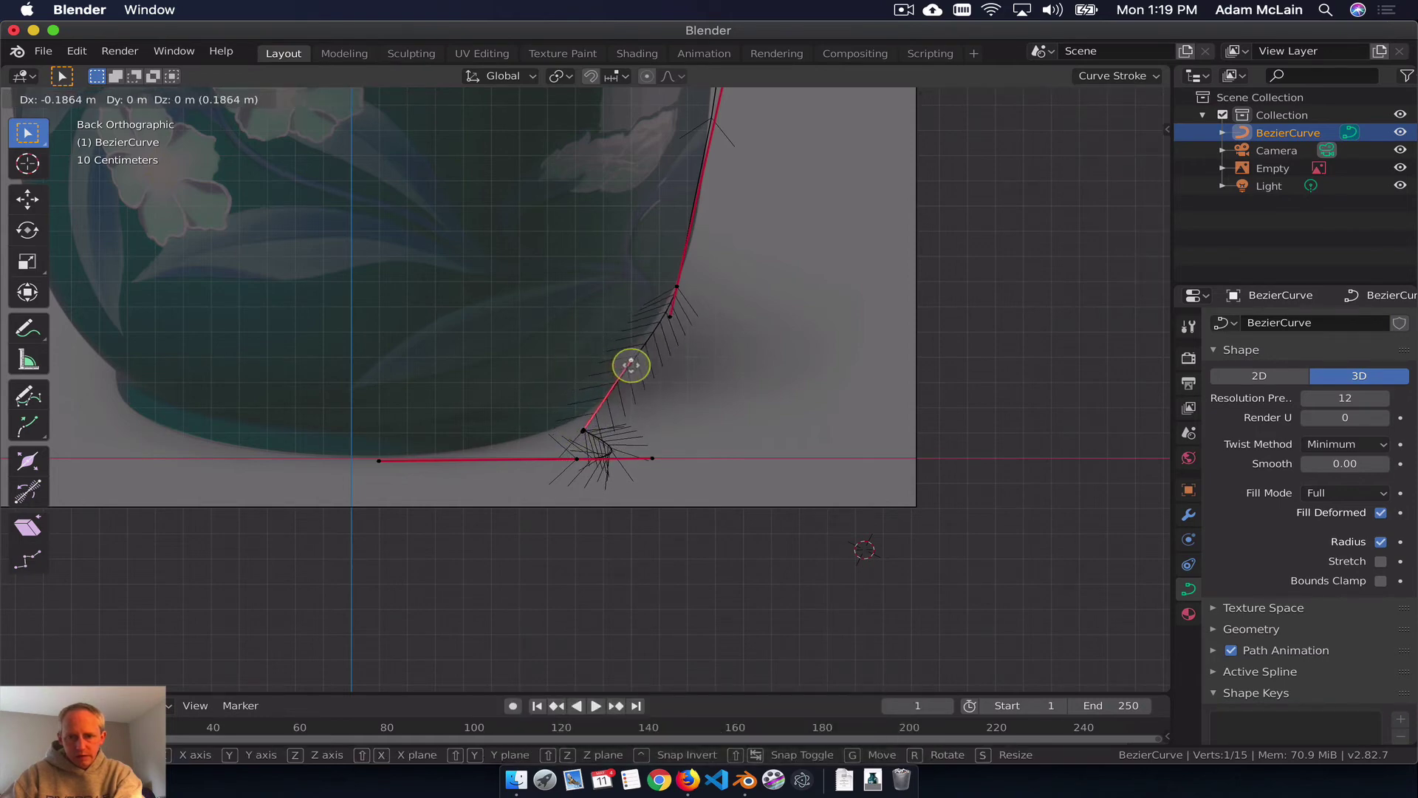
click(632, 365)
click(582, 432)
key(g)
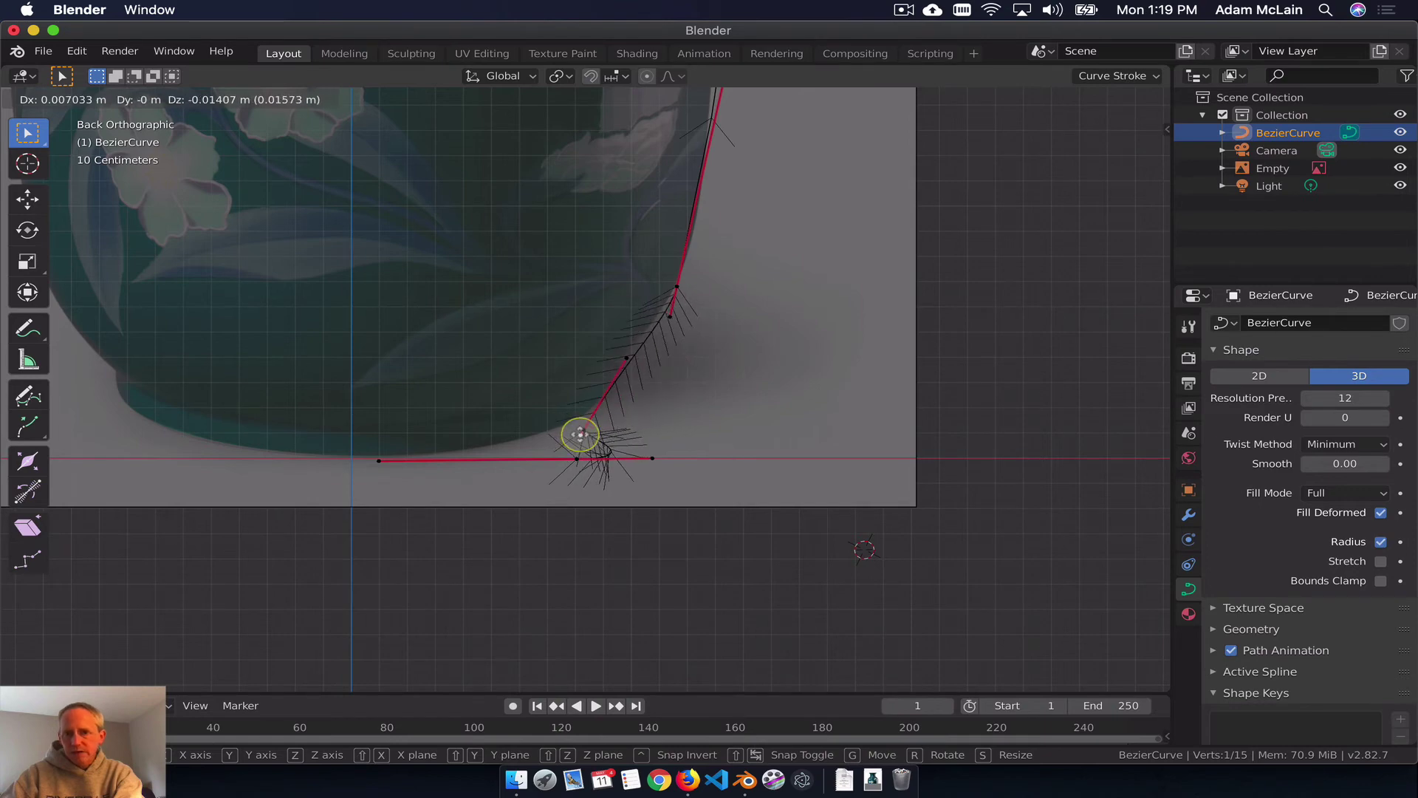
click(580, 436)
Step: Move the foot control point slightly upward together with its handles
click(585, 431)
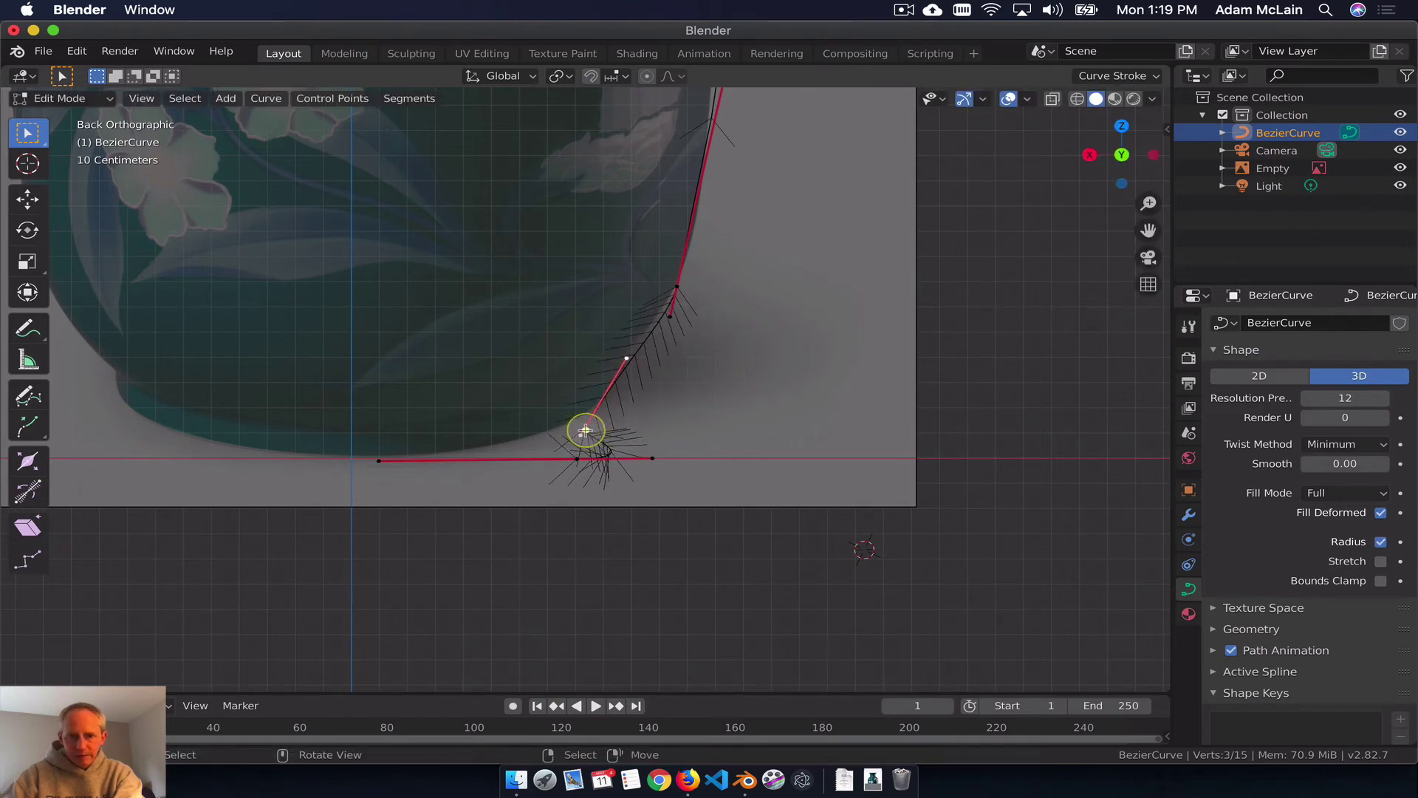
key(g)
click(594, 422)
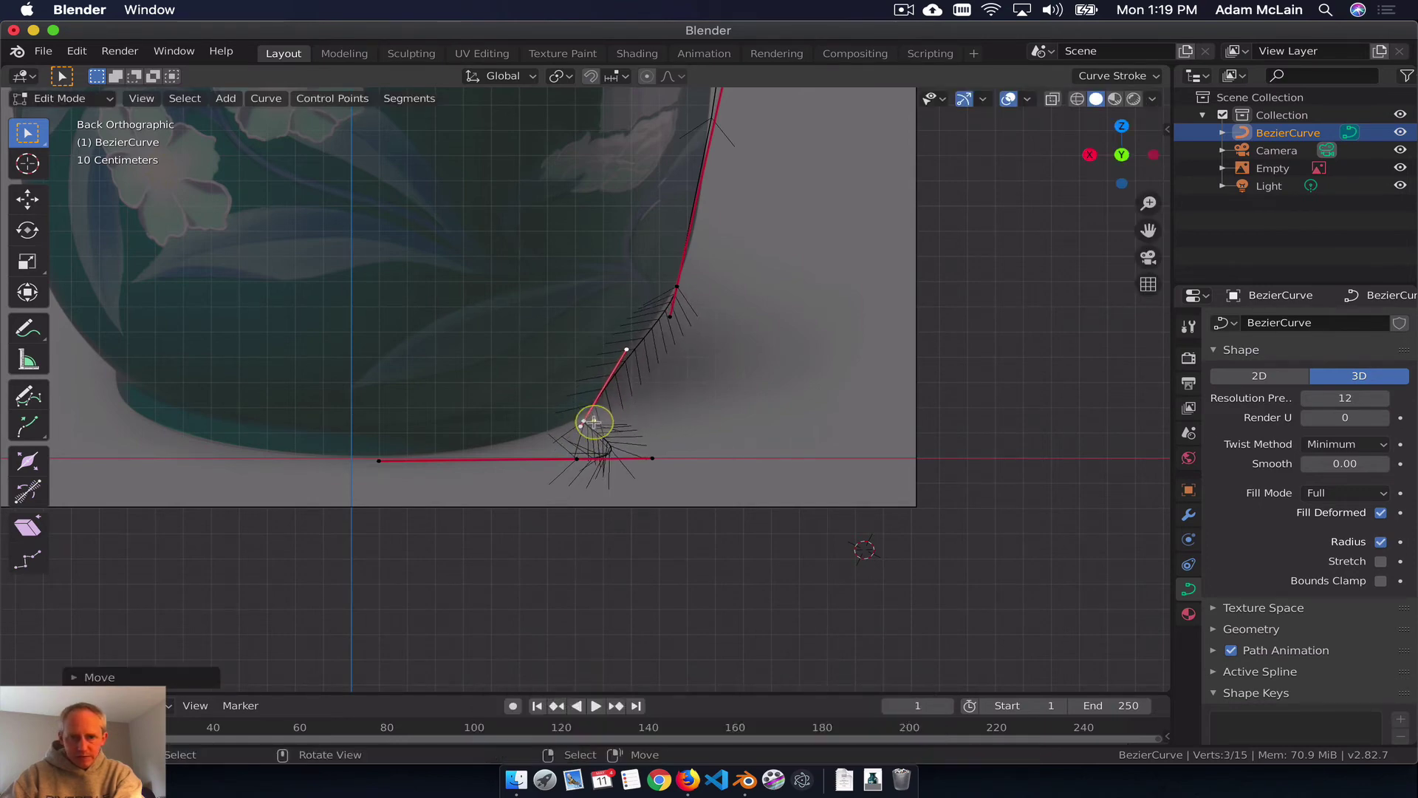
Step: Shorten the outer handle of the base control point by moving it inward along the X axis line
click(642, 456)
key(g)
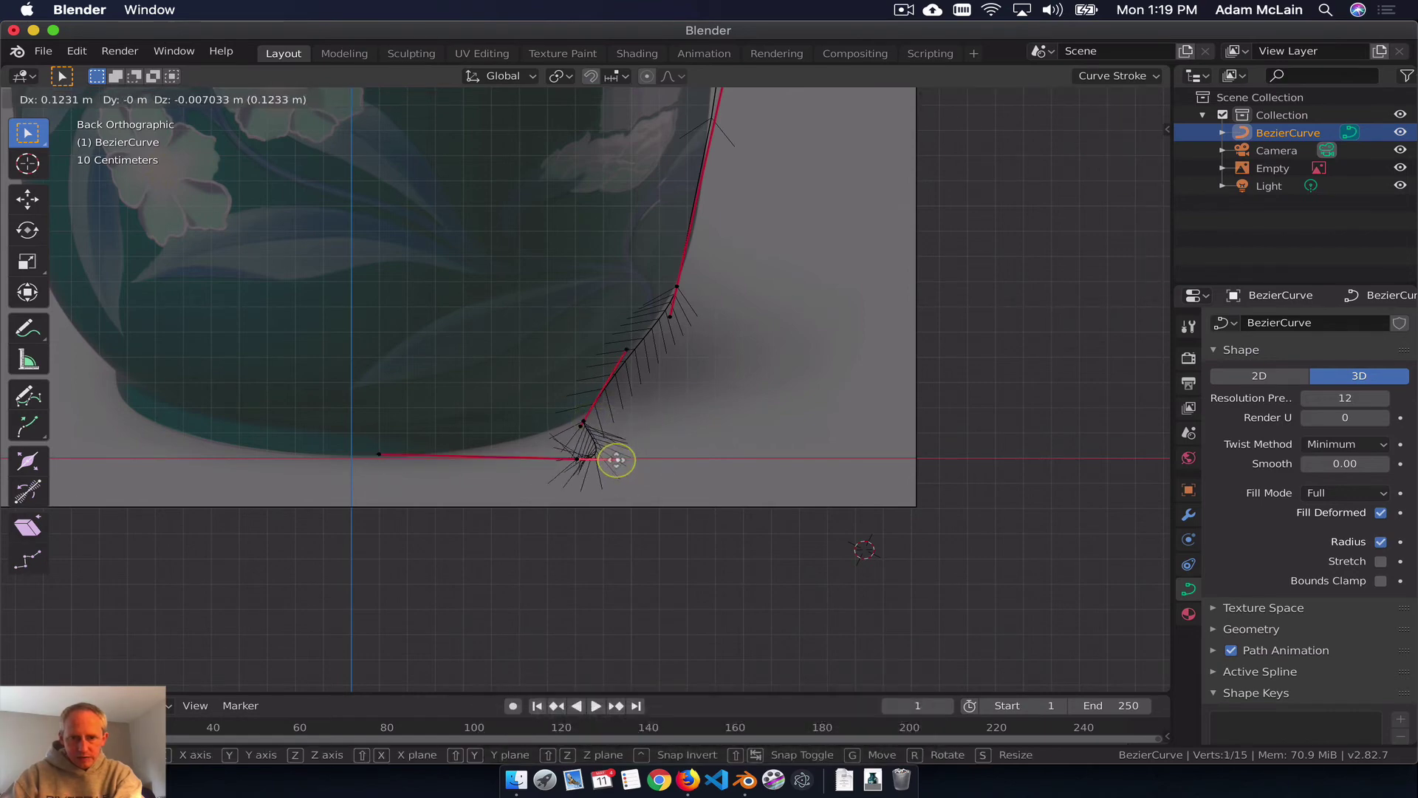
key(Escape)
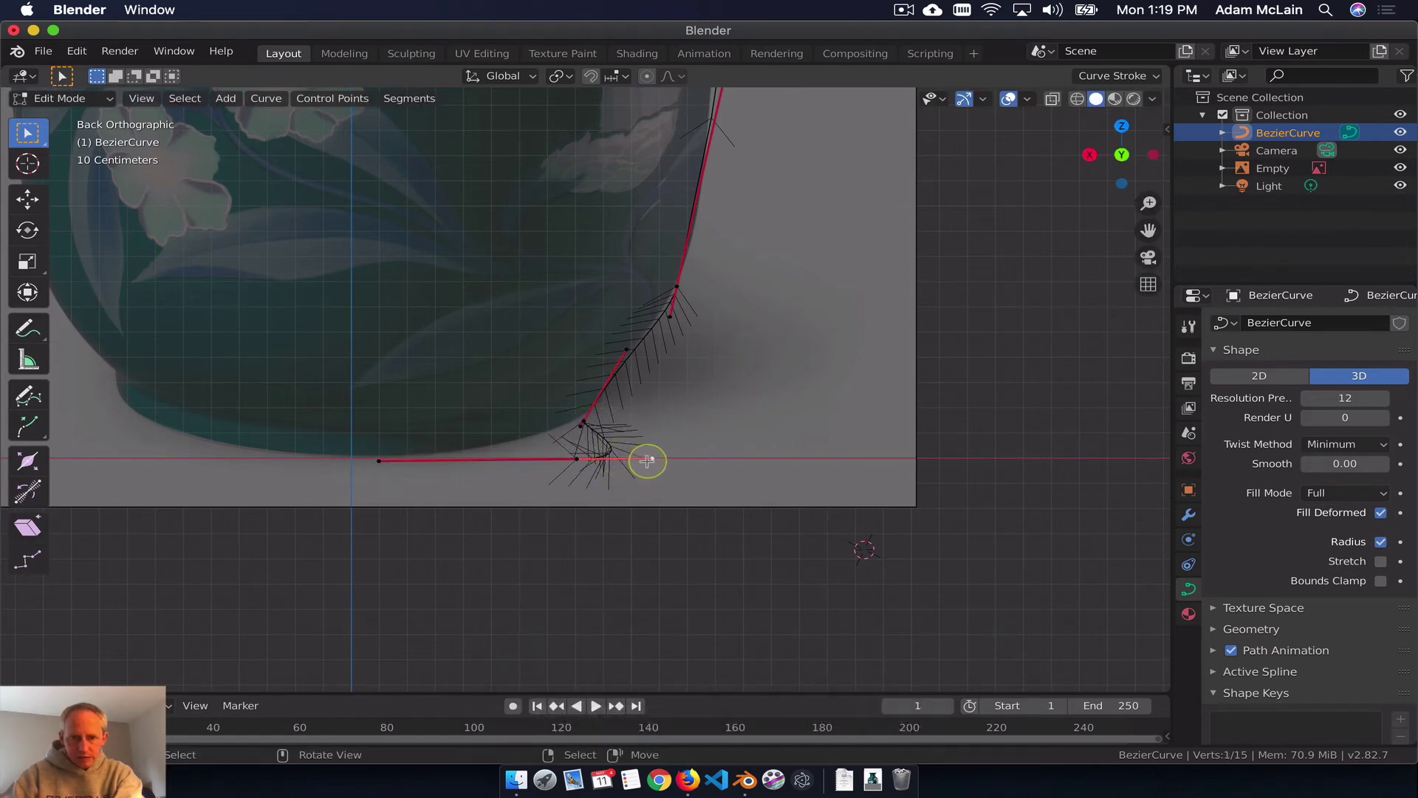
key(g)
click(593, 462)
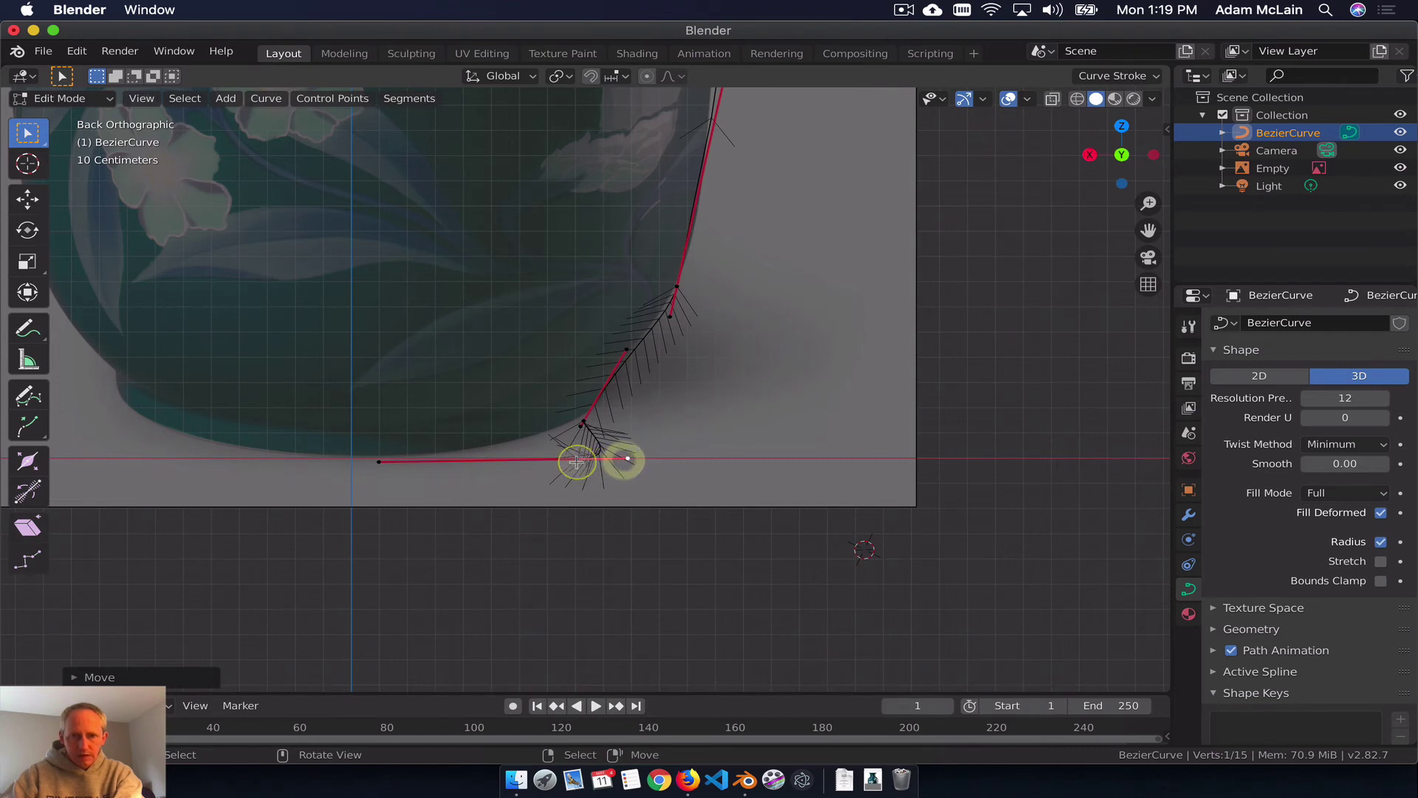
Step: Move the base control point inward along the vase's bottom and shorten its inner handle to just beside the point
click(577, 461)
key(g)
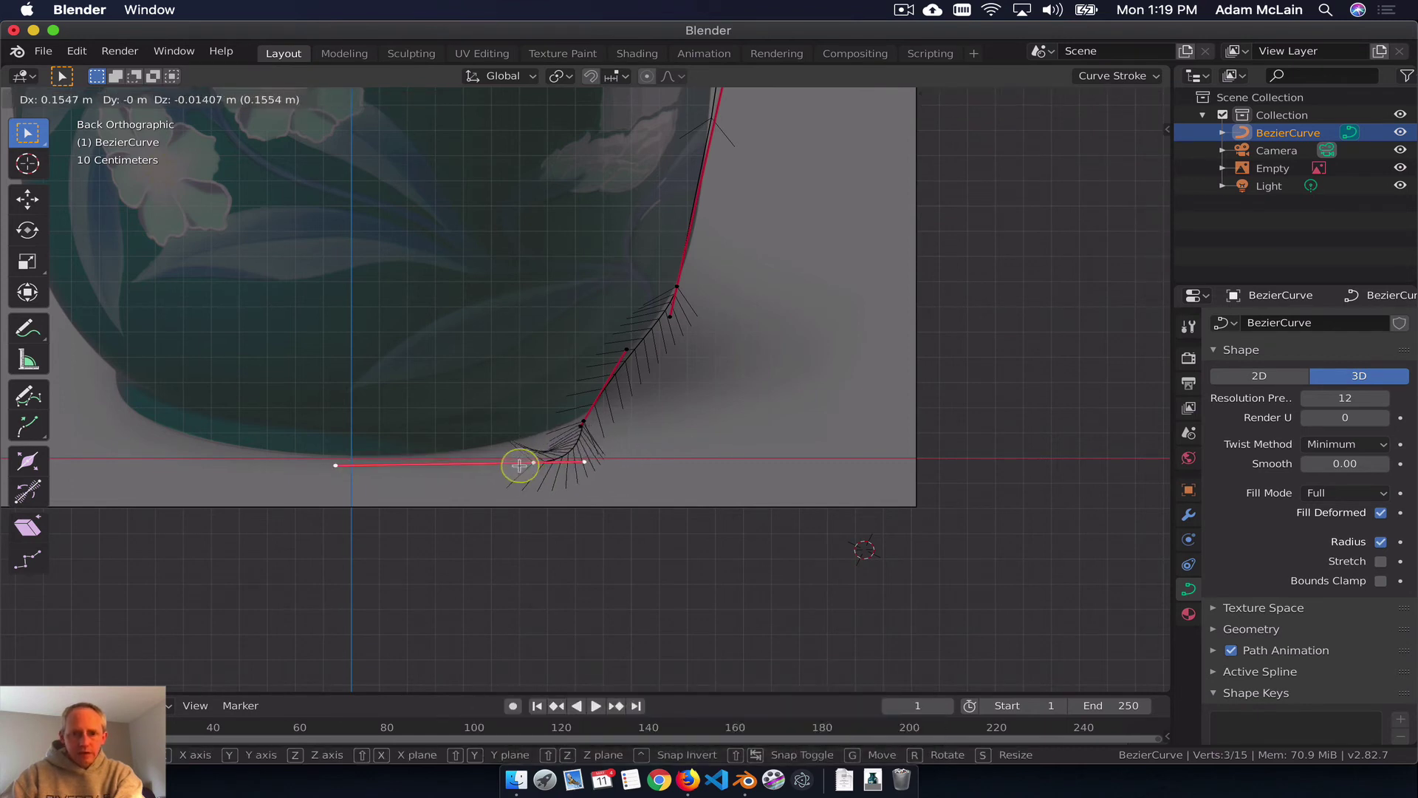
click(505, 464)
click(321, 465)
key(g)
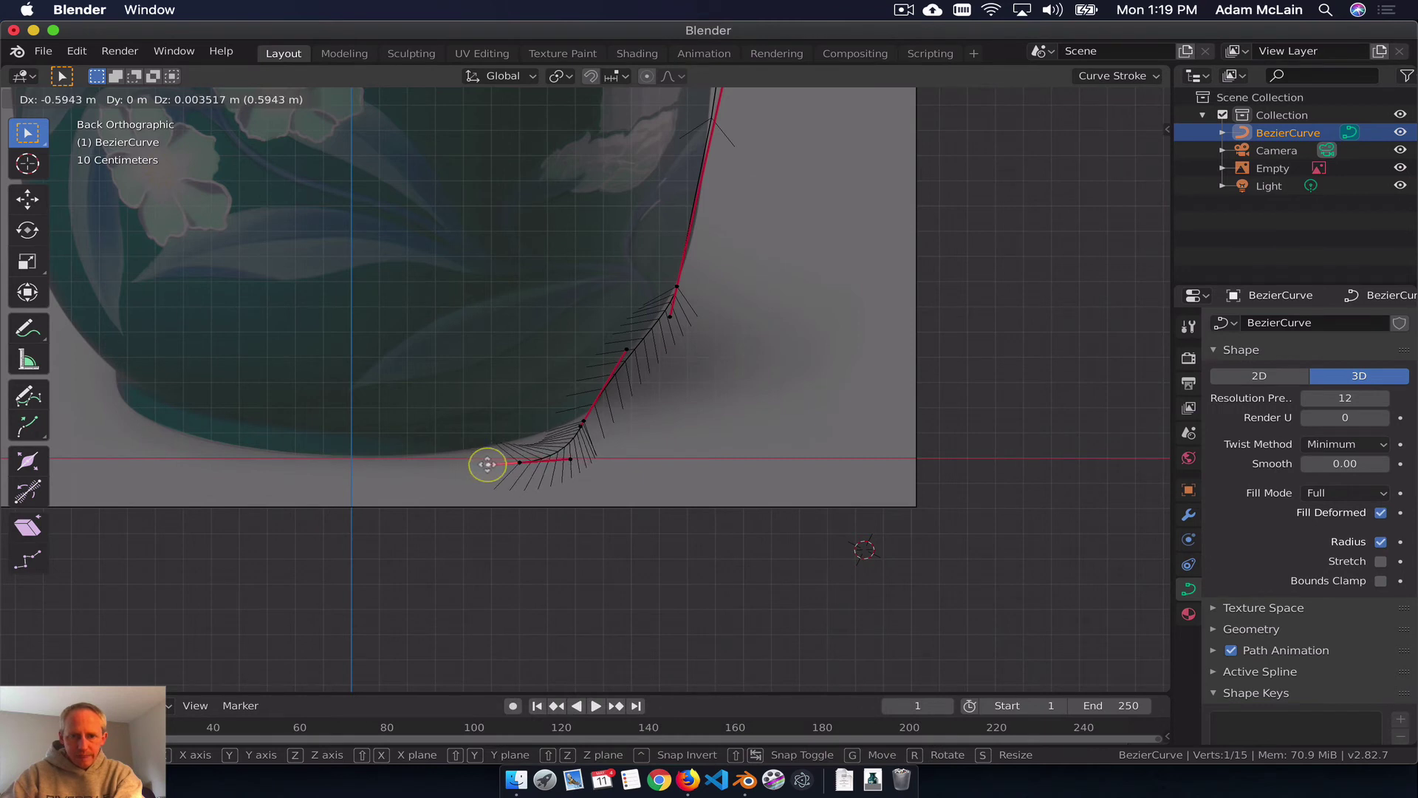
click(487, 464)
Step: Raise the base control point onto the red X axis line and level its outer handle with it
click(521, 463)
key(g)
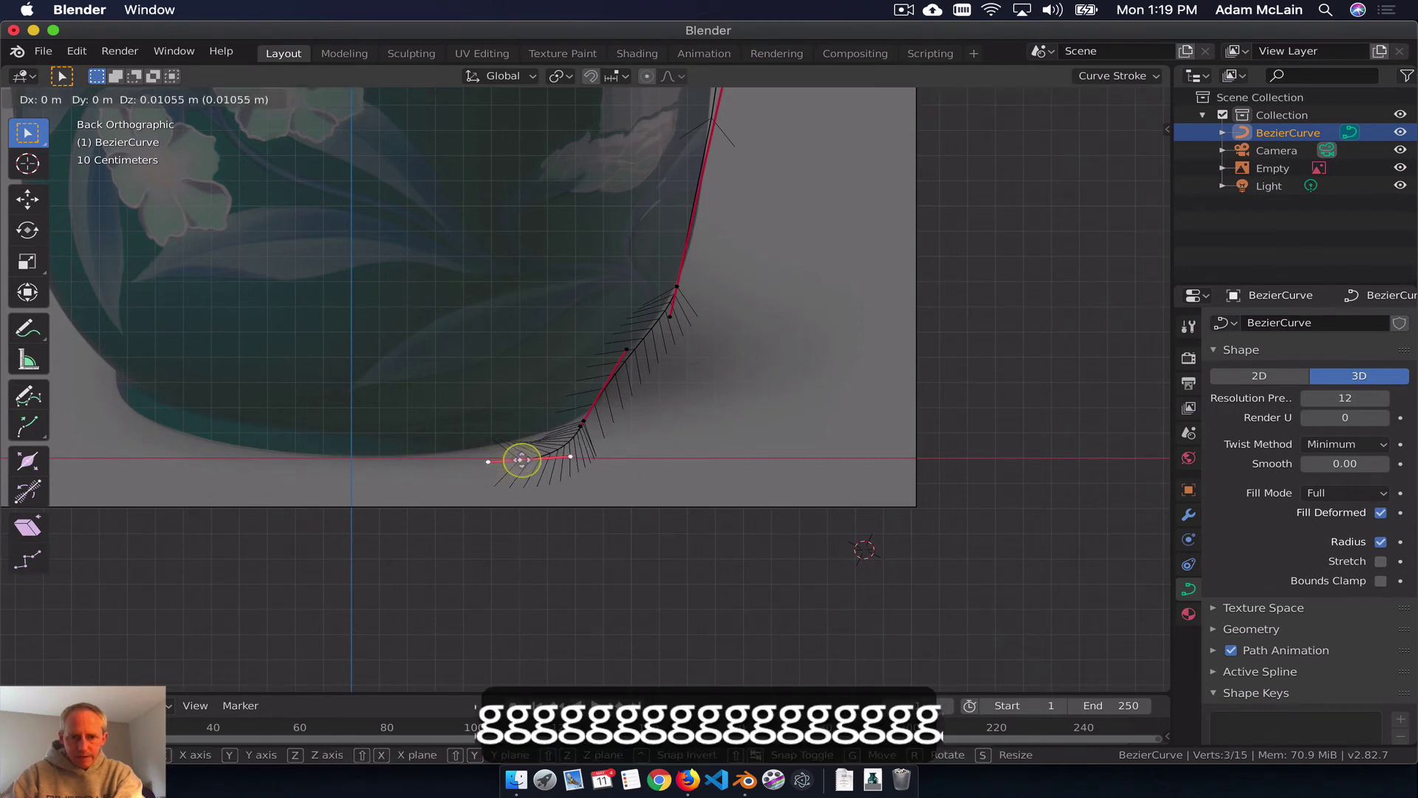
click(522, 460)
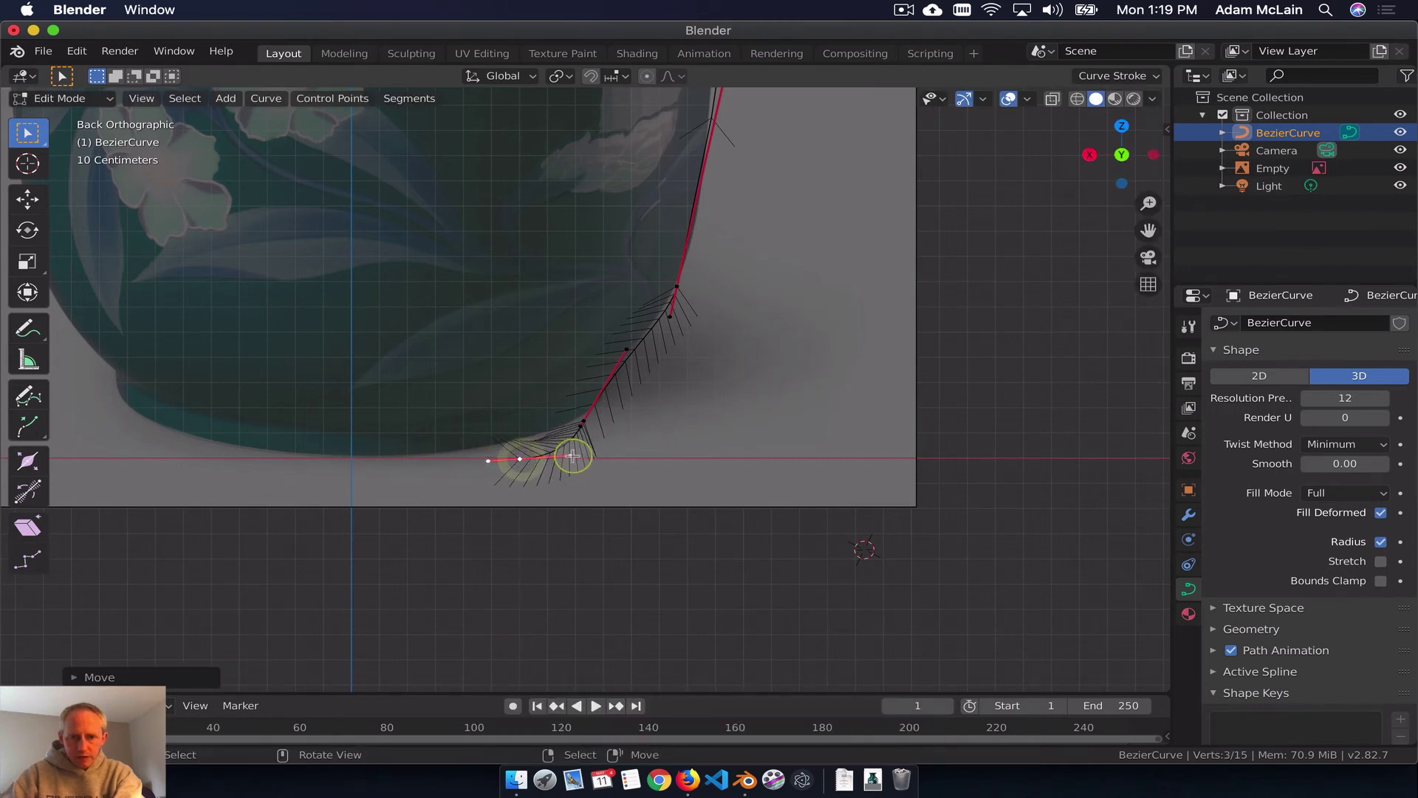
click(572, 456)
key(g)
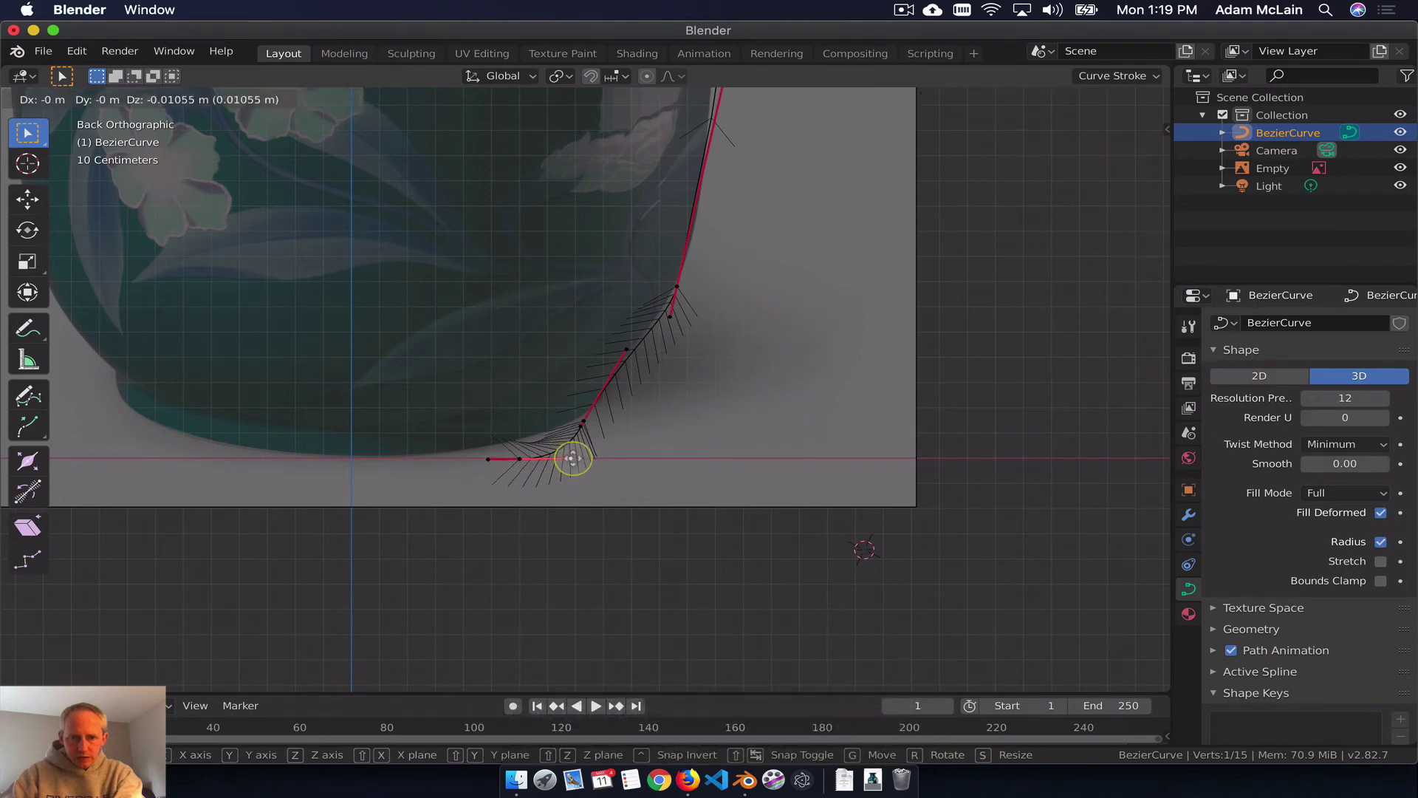
click(572, 460)
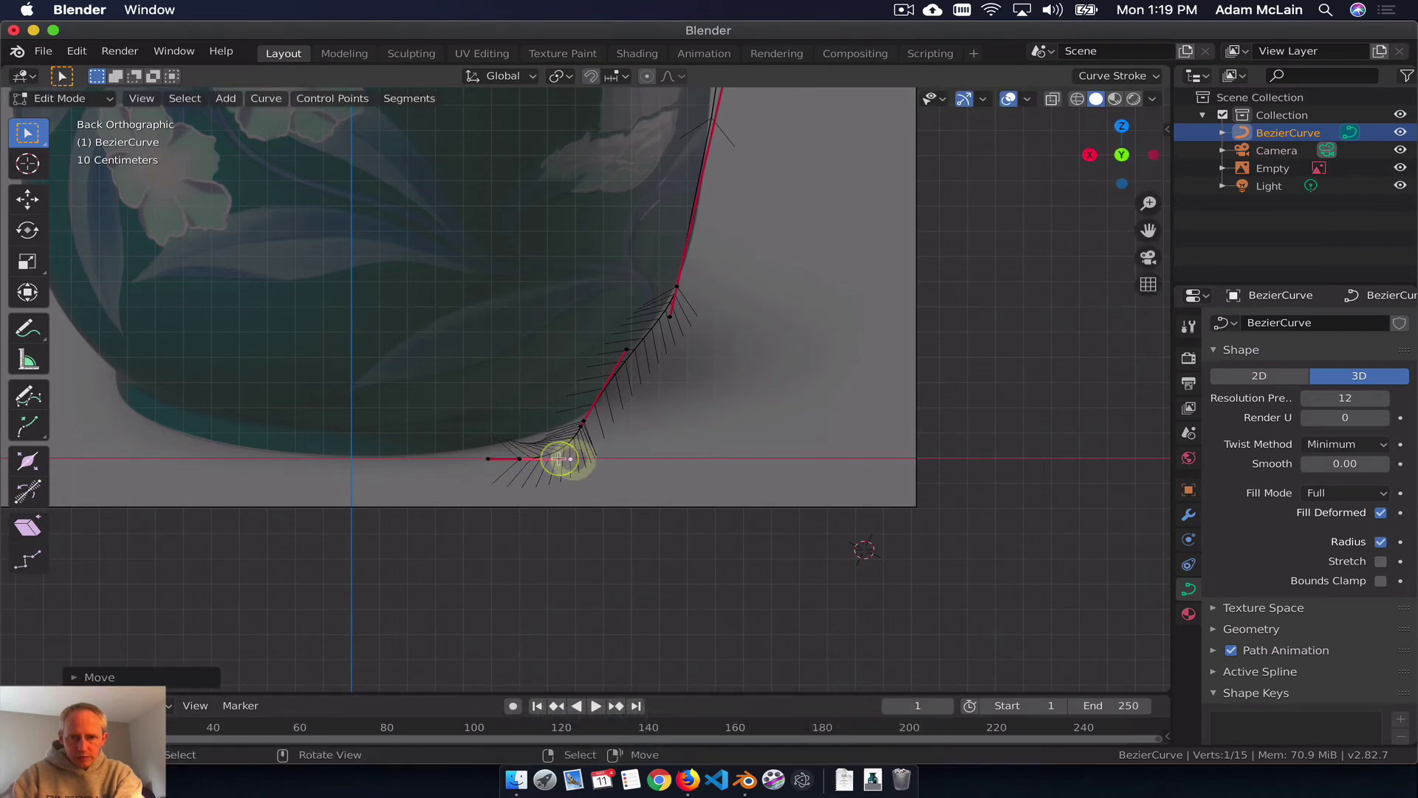
Step: Move the foot control point slightly inward and swing its upper handle outward to follow the vase's outline
right_click(582, 423)
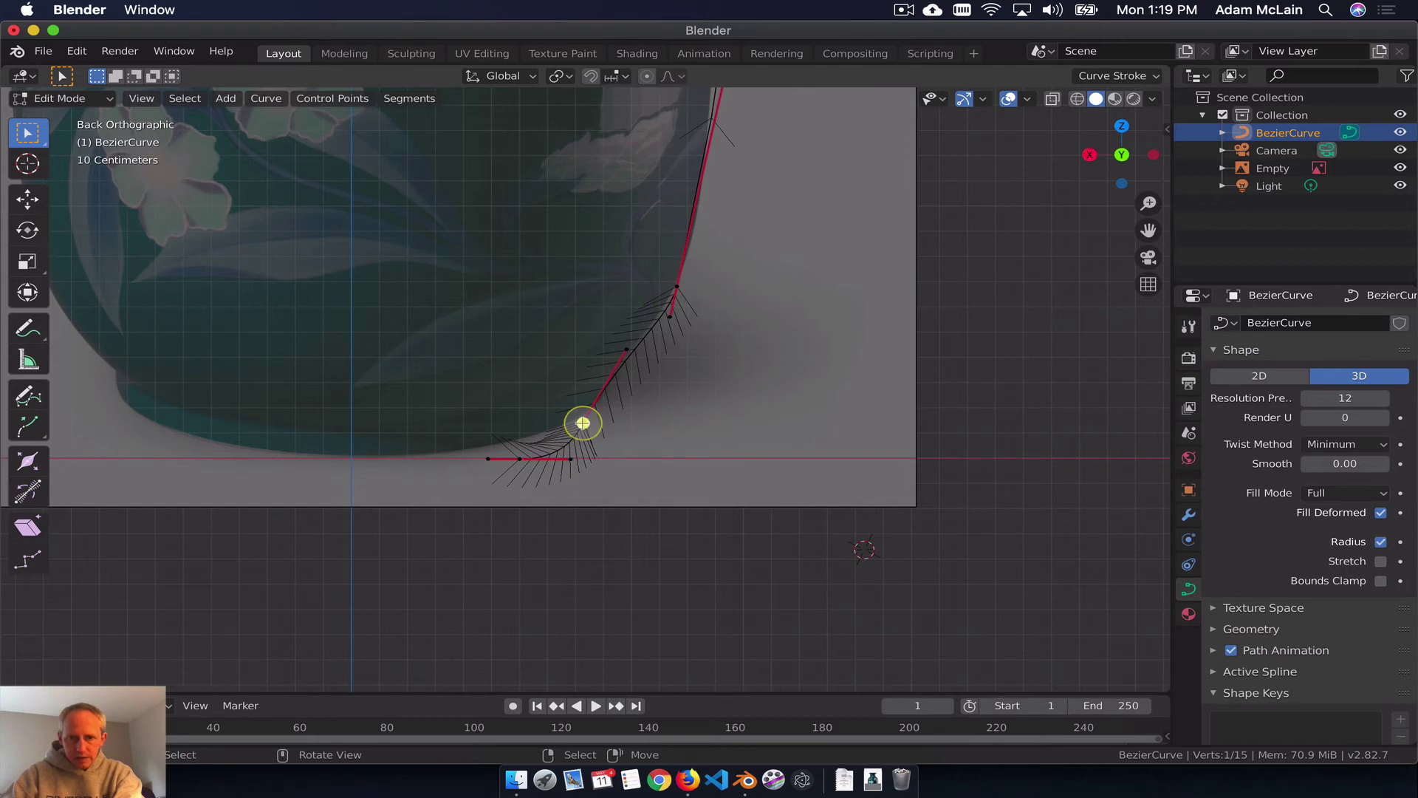
key(g)
key(Escape)
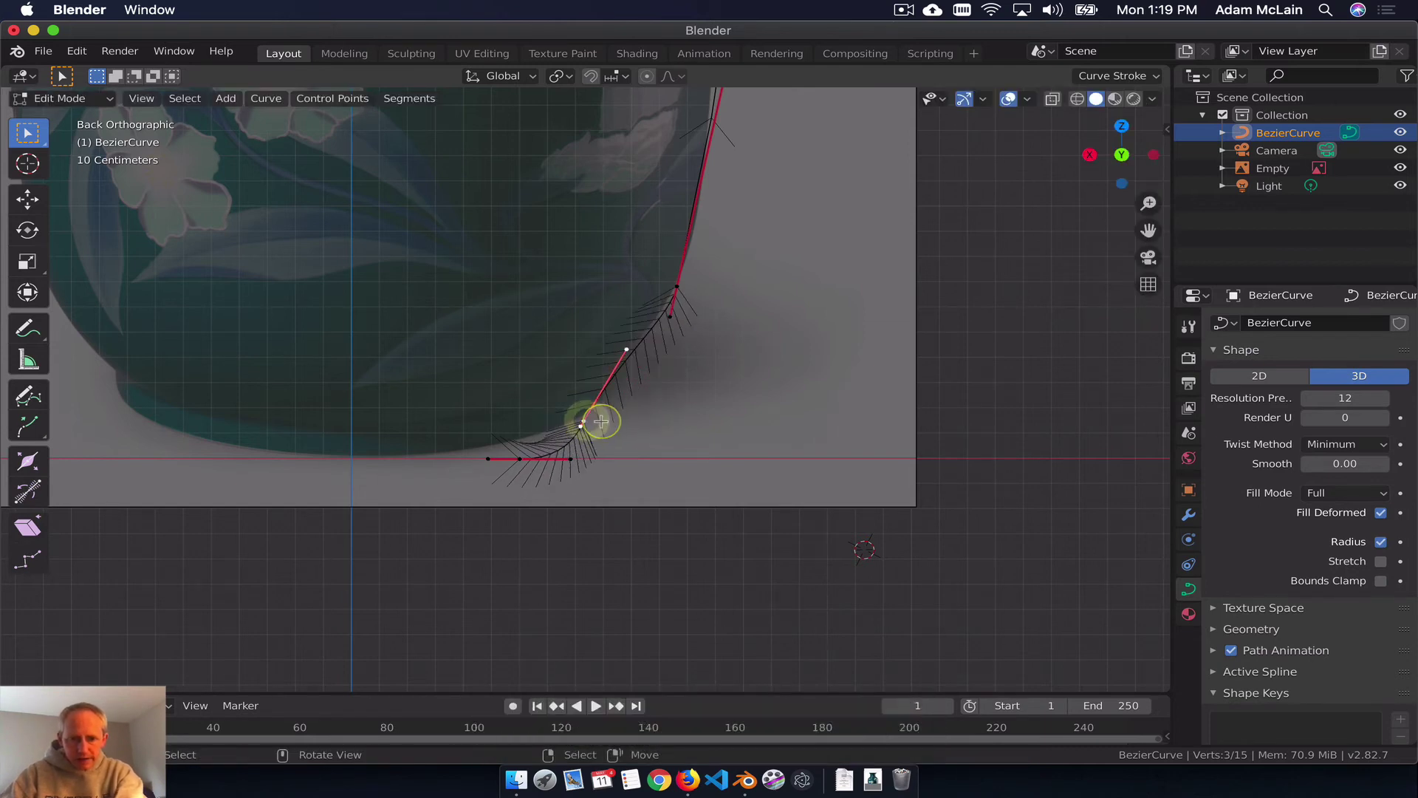
key(g)
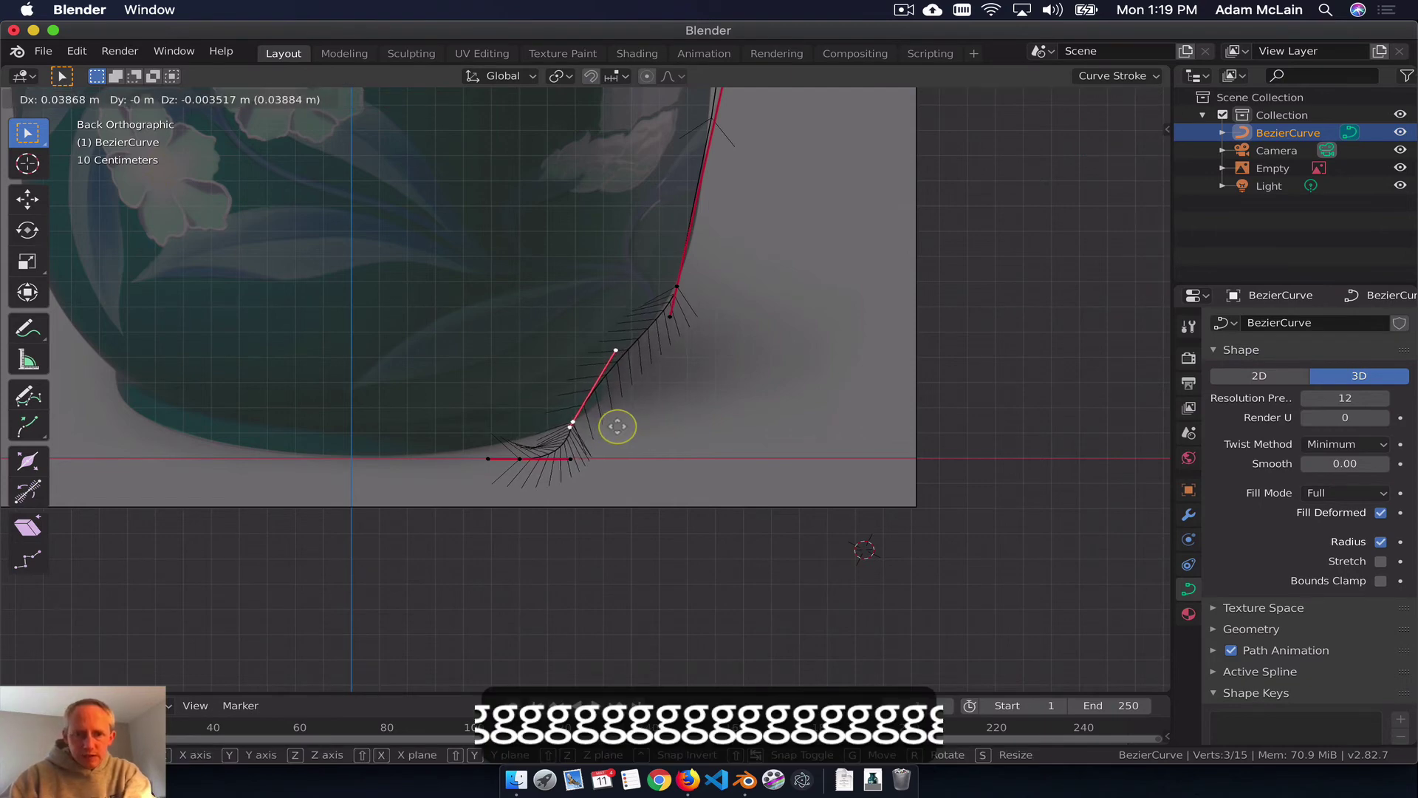
click(613, 424)
click(612, 353)
key(g)
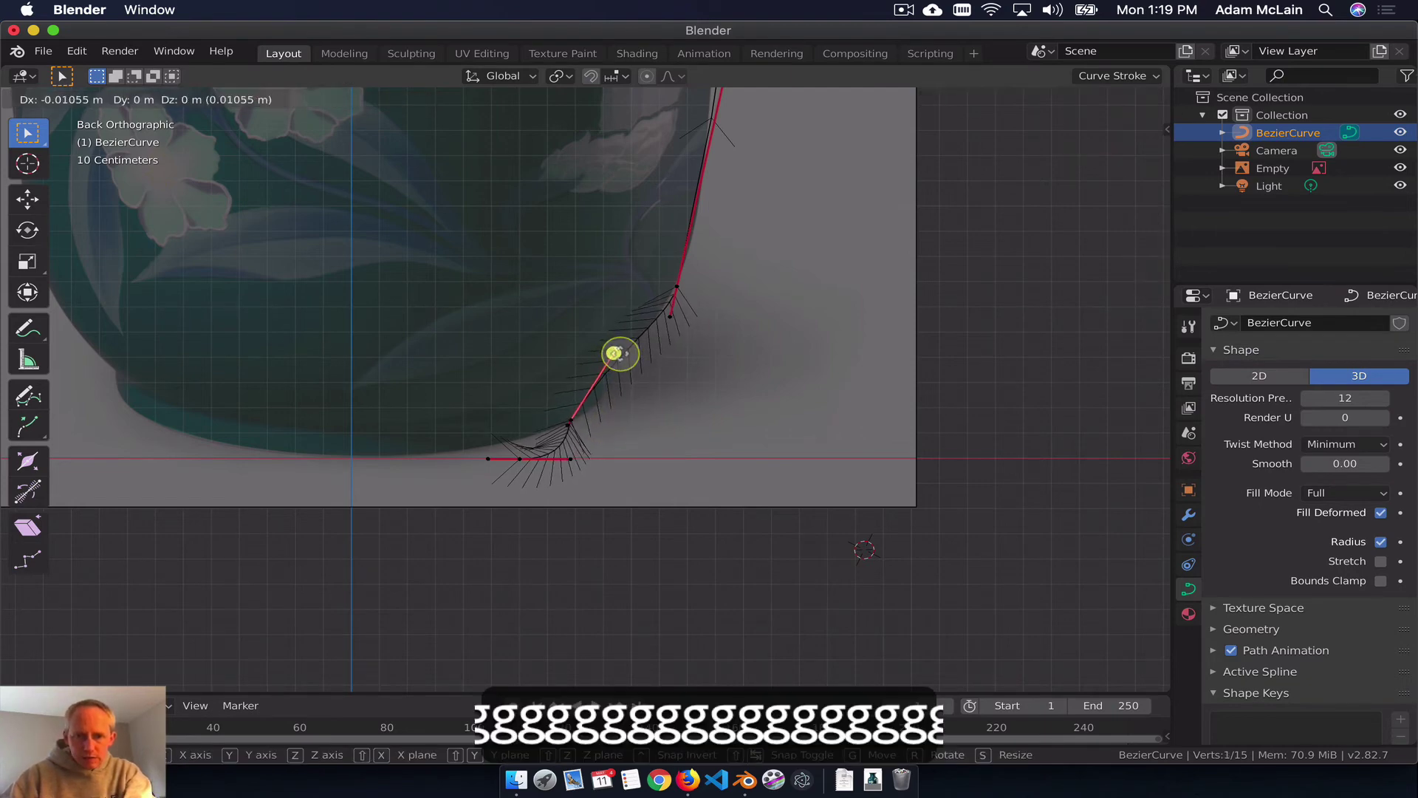
click(628, 360)
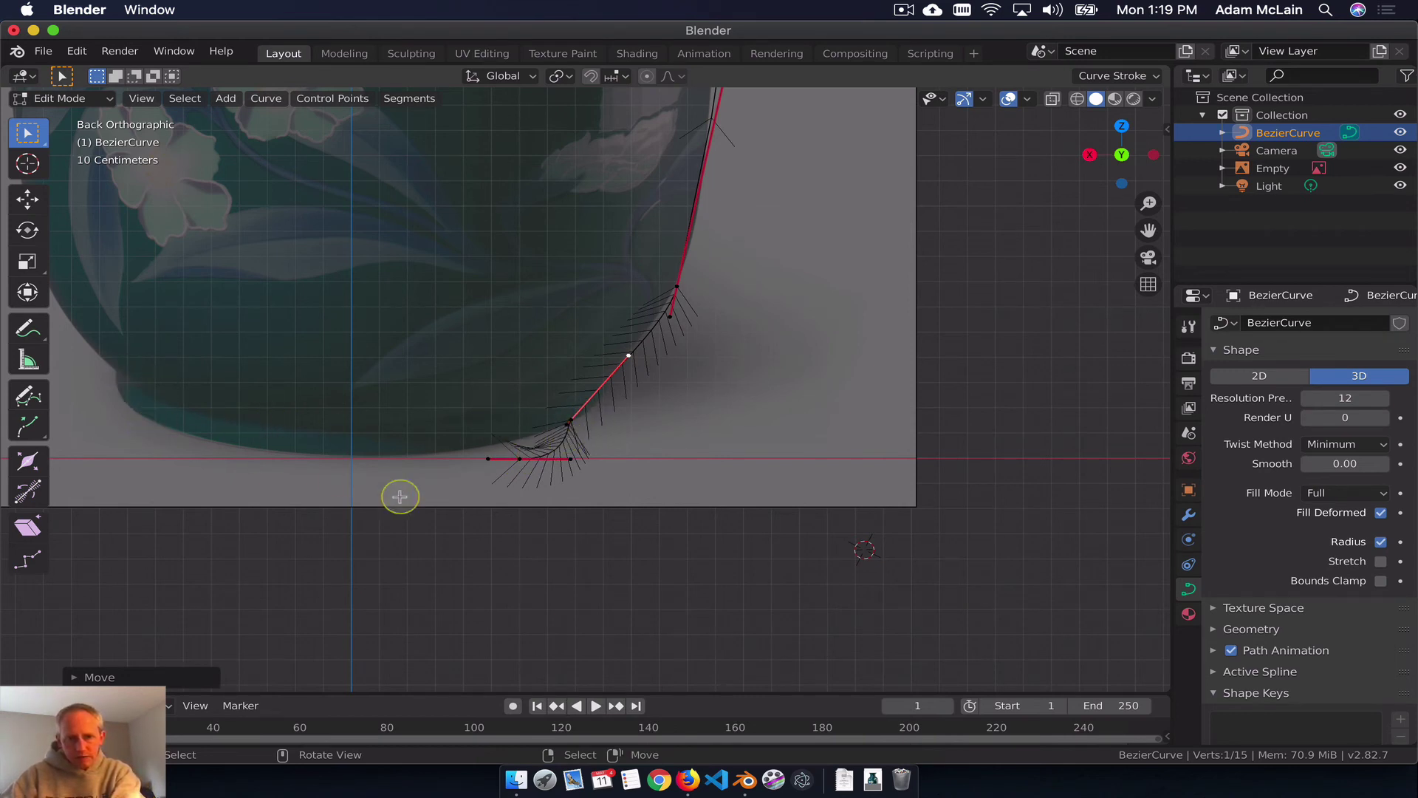
Step: Nudge the base point slightly outward and extrude a new point from it along the global X axis to the vertical center line
click(517, 459)
key(g)
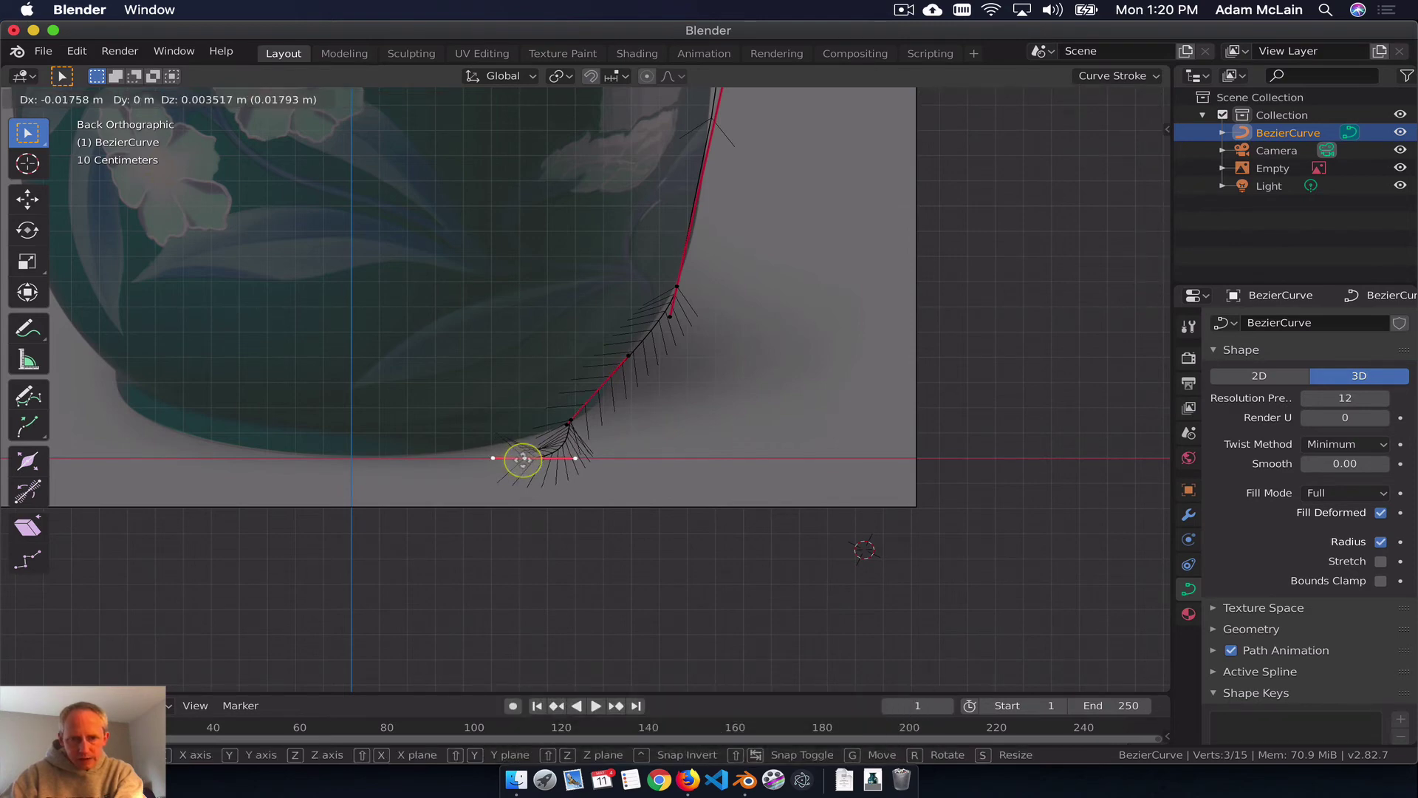
click(522, 459)
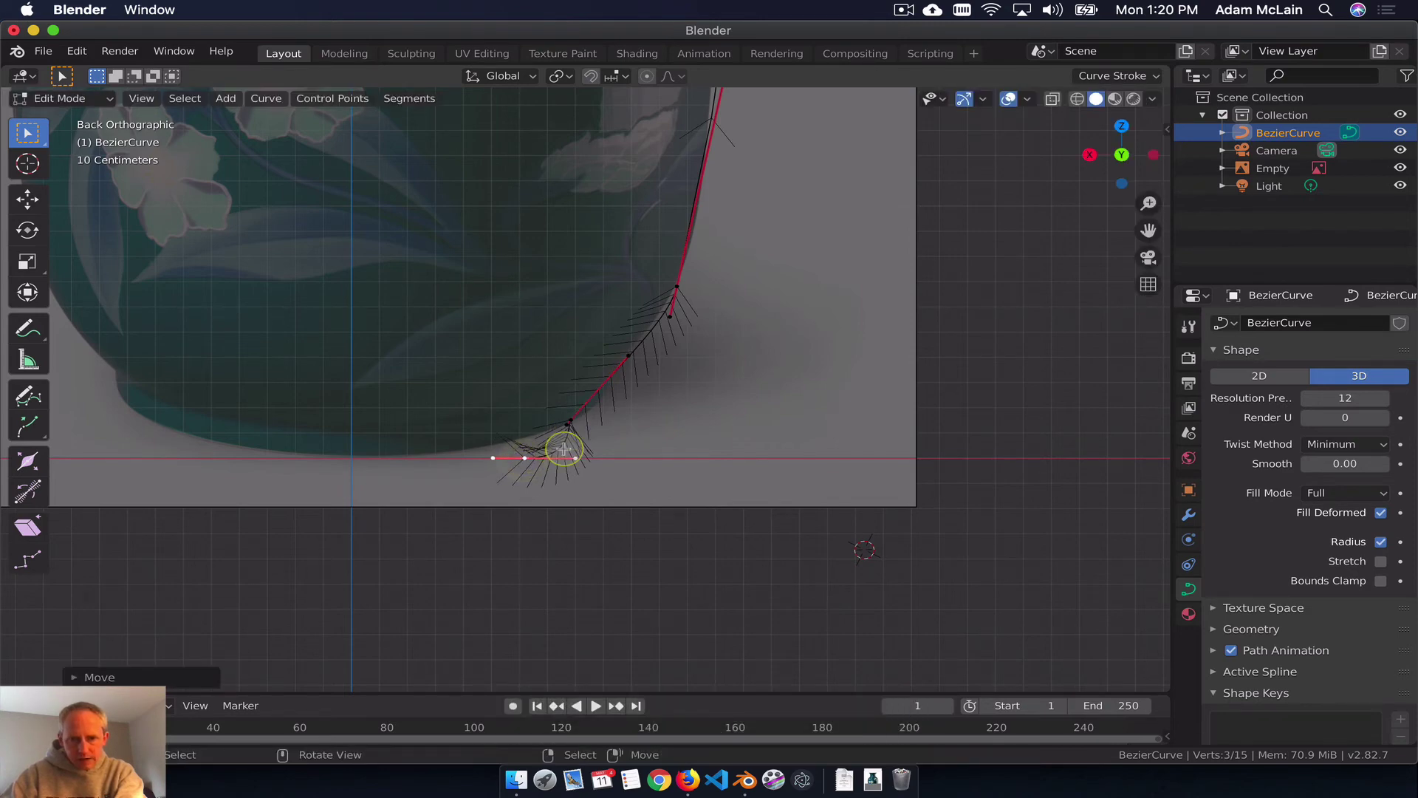
key(e)
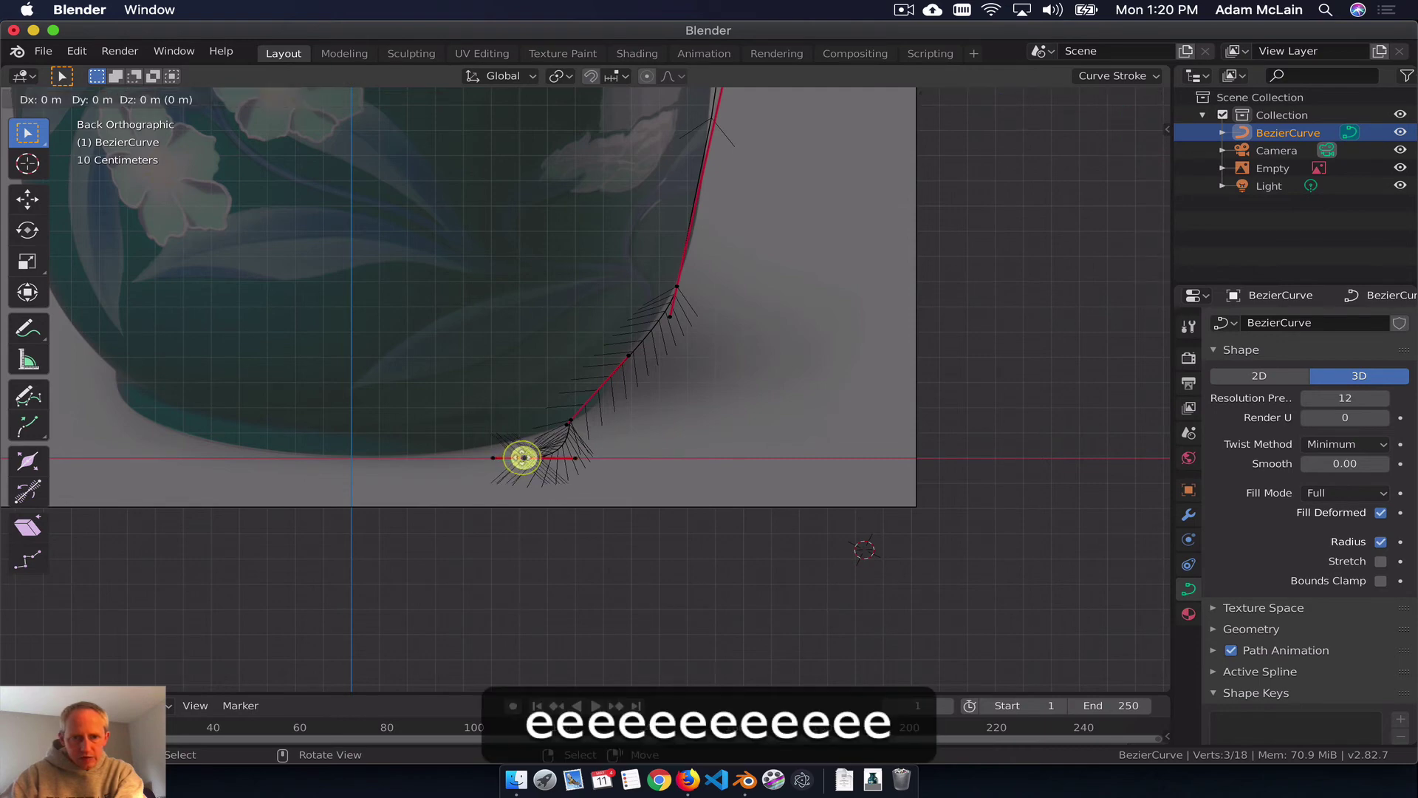
key(x)
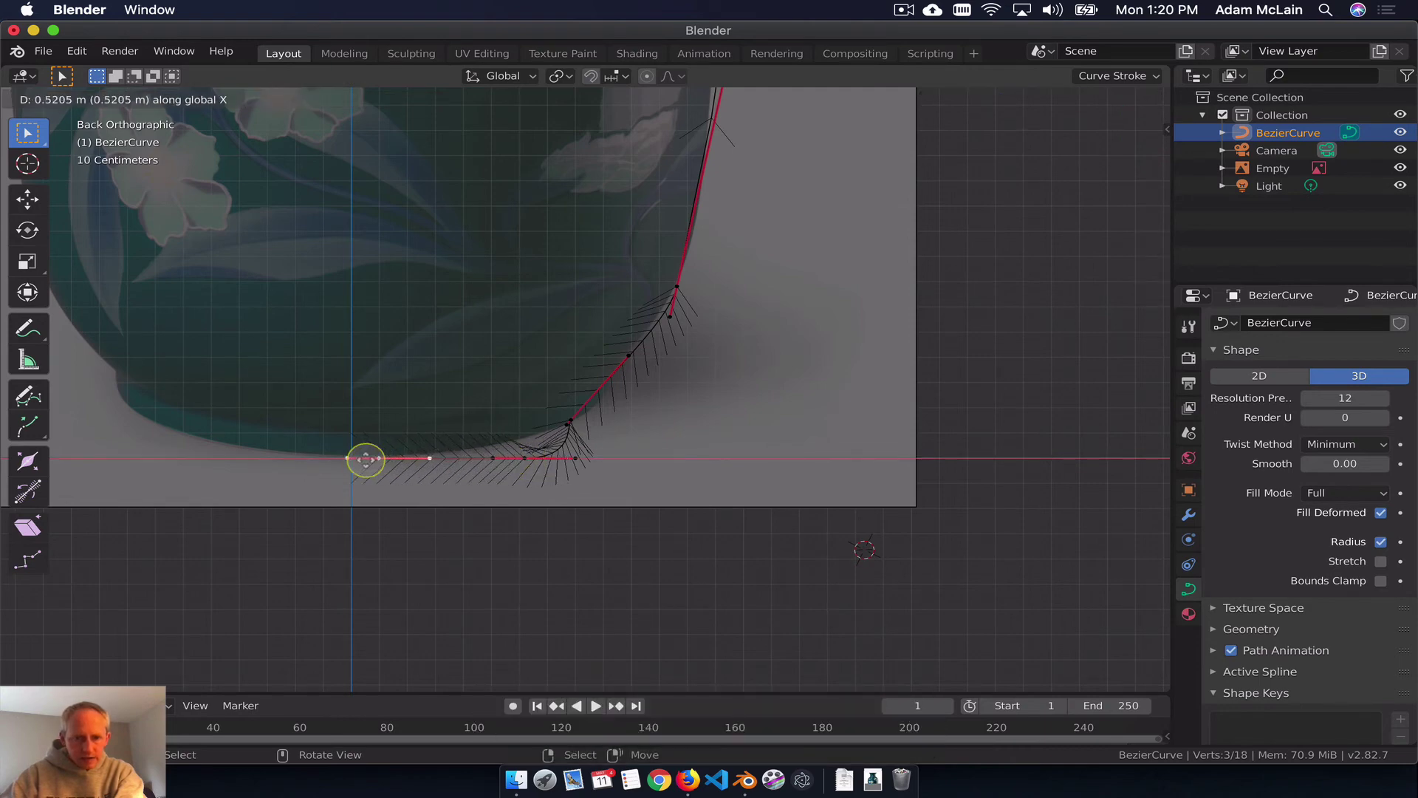
click(351, 459)
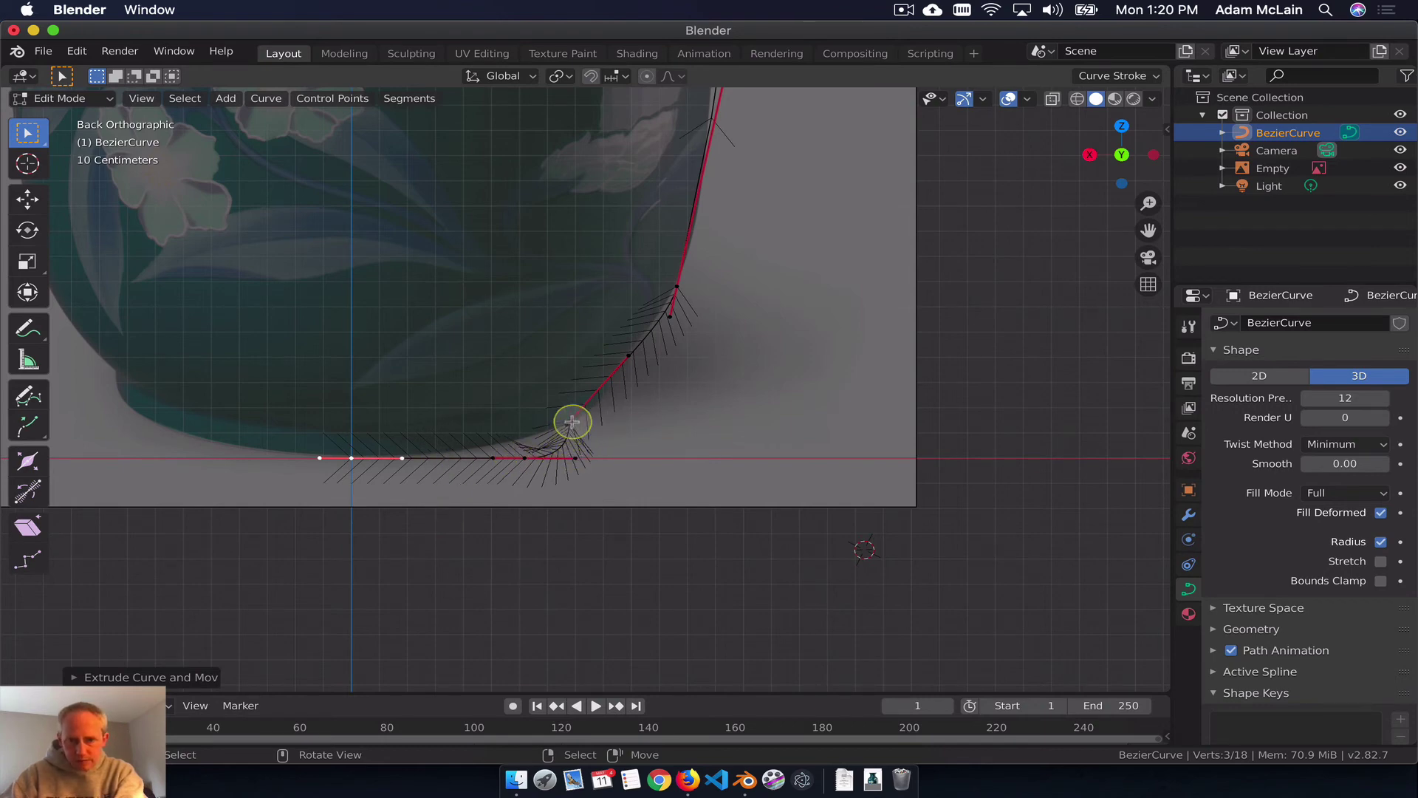
Step: Extend the foot point's upper handle along the outline and nudge the lower body point's bottom handle slightly inward
scroll(637, 417, up, 1)
scroll(638, 418, down, 1)
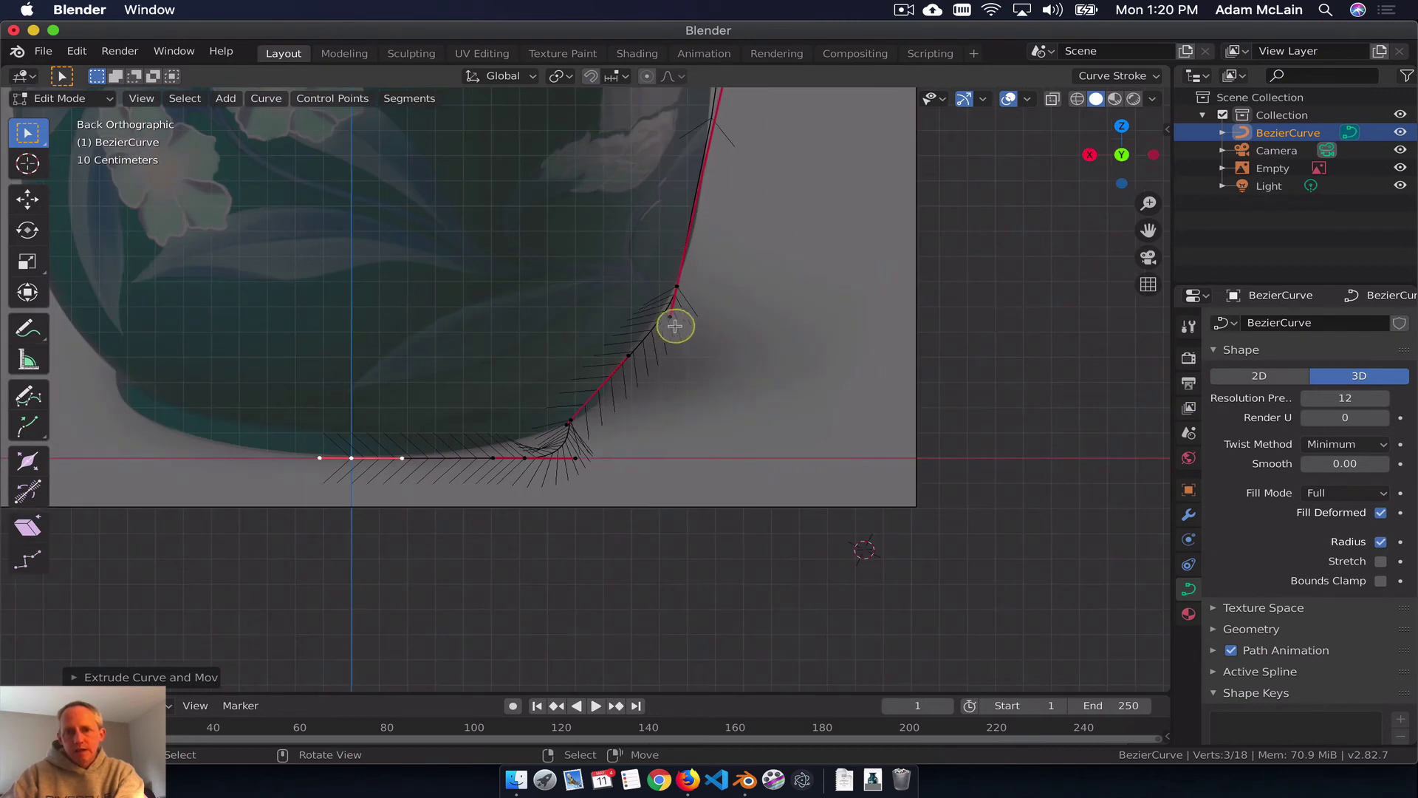
click(627, 355)
key(g)
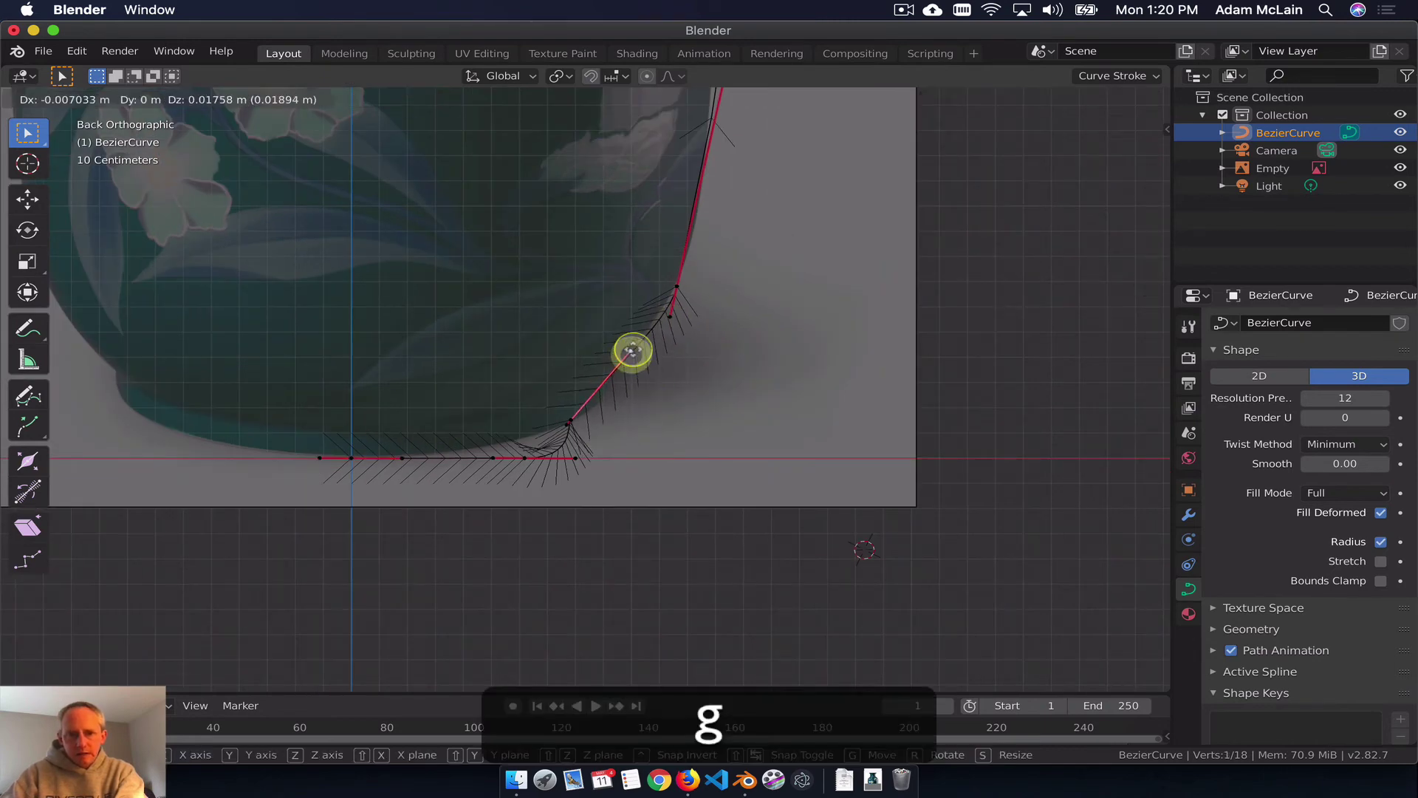
click(636, 345)
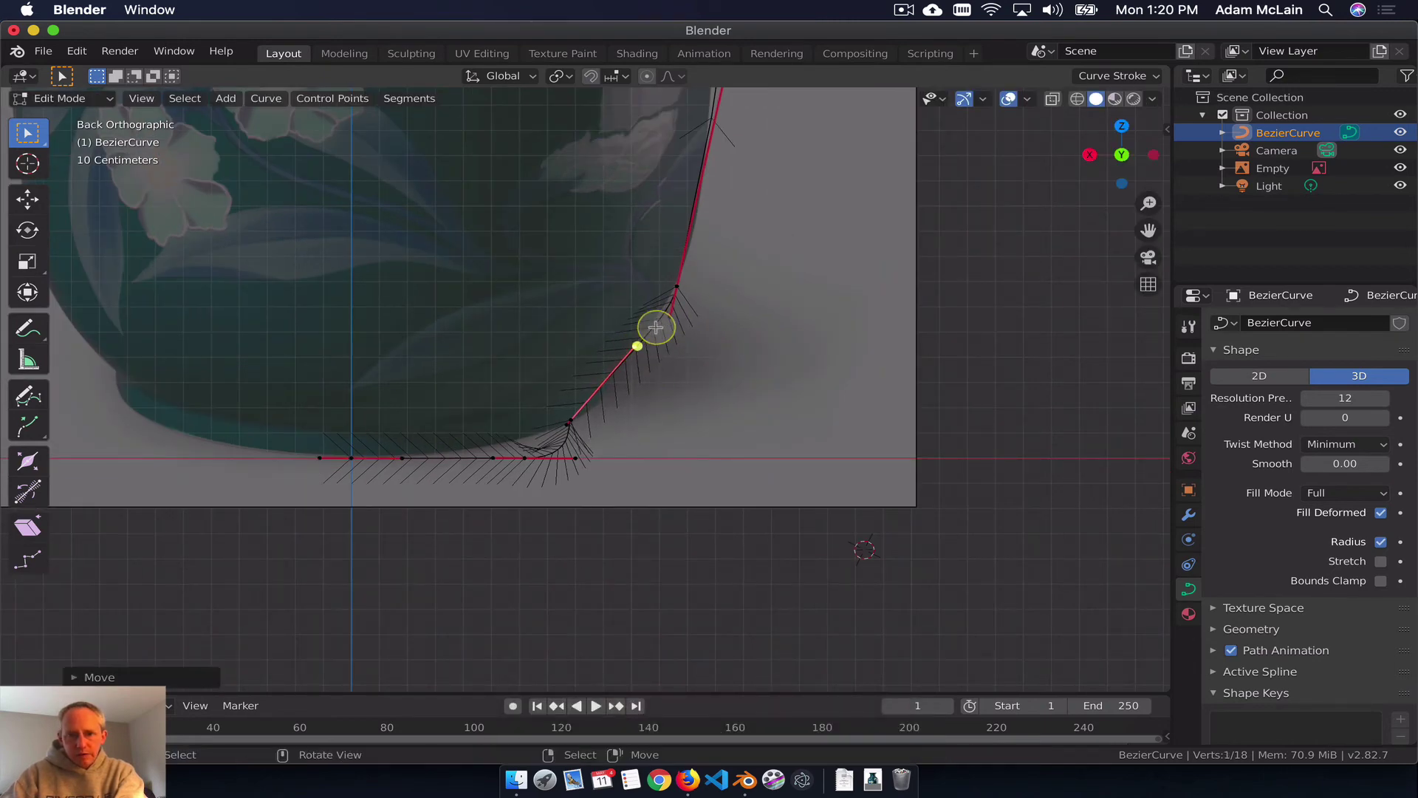
click(669, 320)
key(g)
click(667, 319)
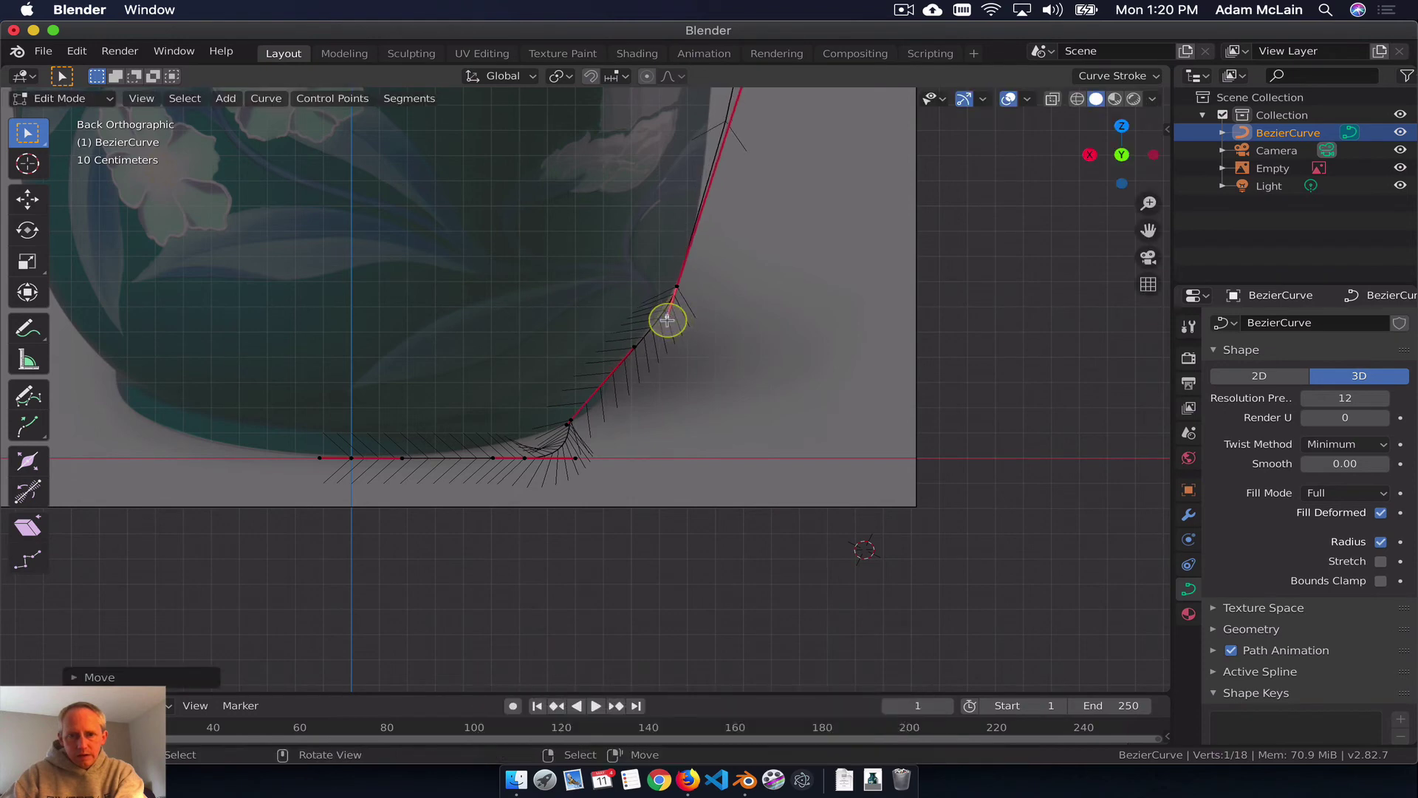
Step: Move the lower body point's long upper handle inward and slightly down so the curve follows the vase's side
scroll(742, 146, up, 2)
shift+middle_drag(803, 128, 605, 506)
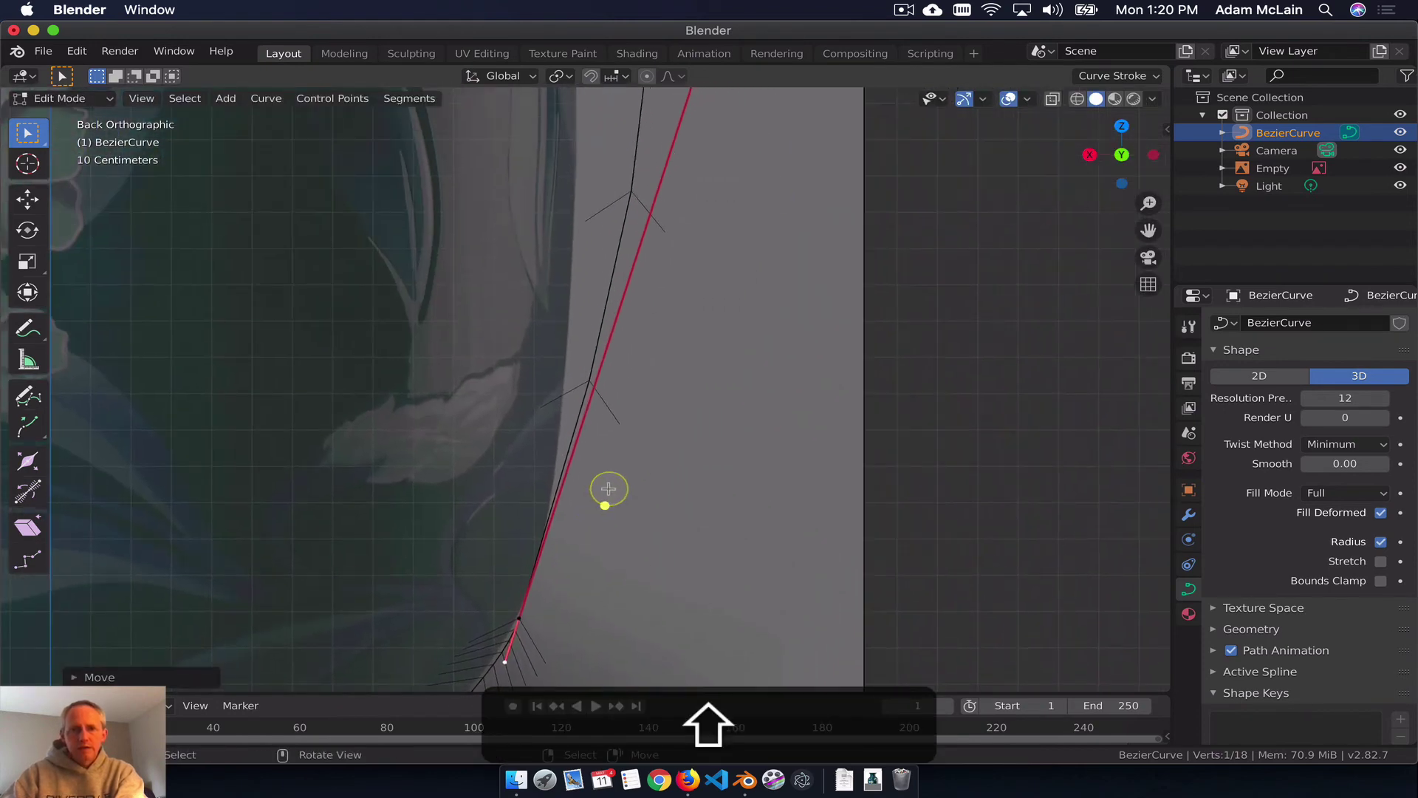
scroll(608, 484, down, 6)
click(677, 113)
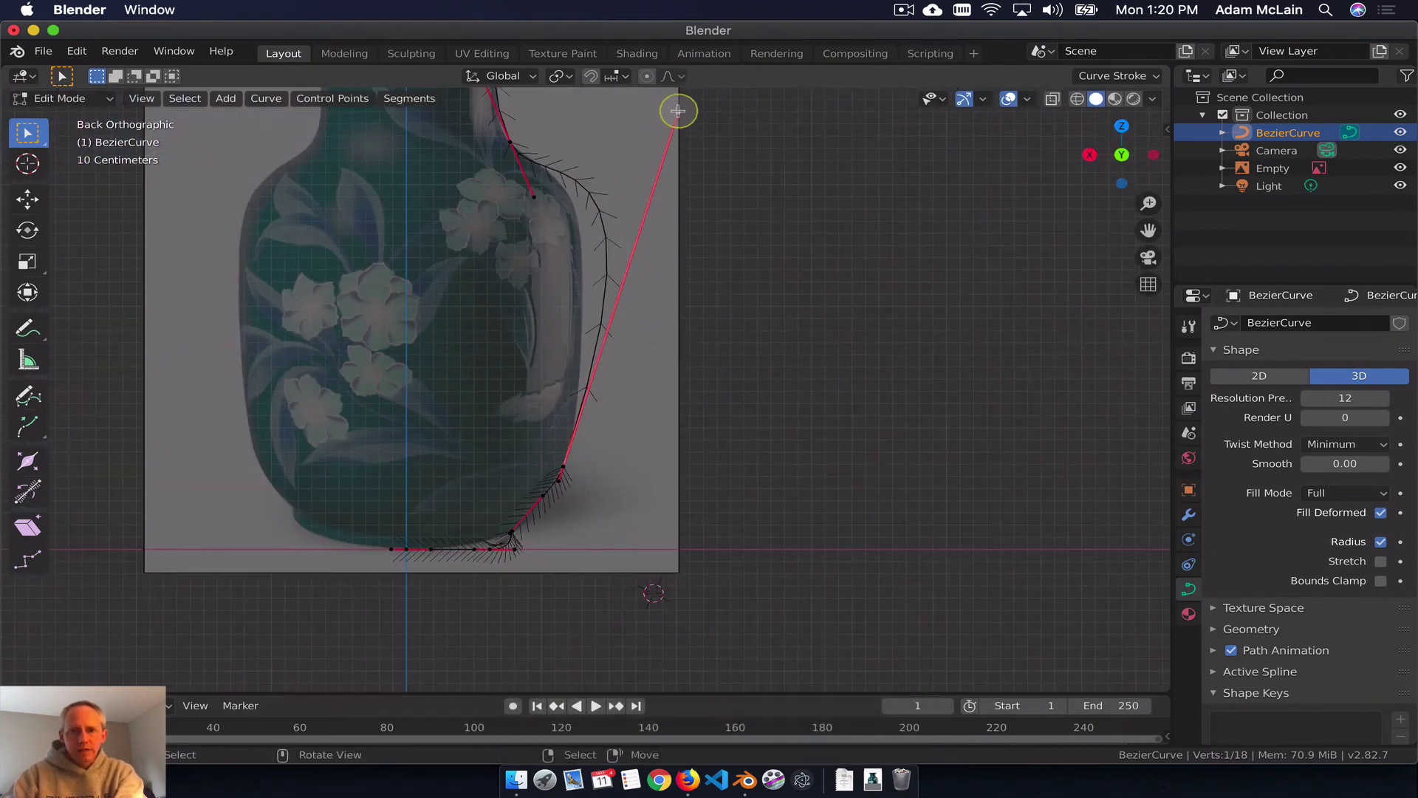
key(g)
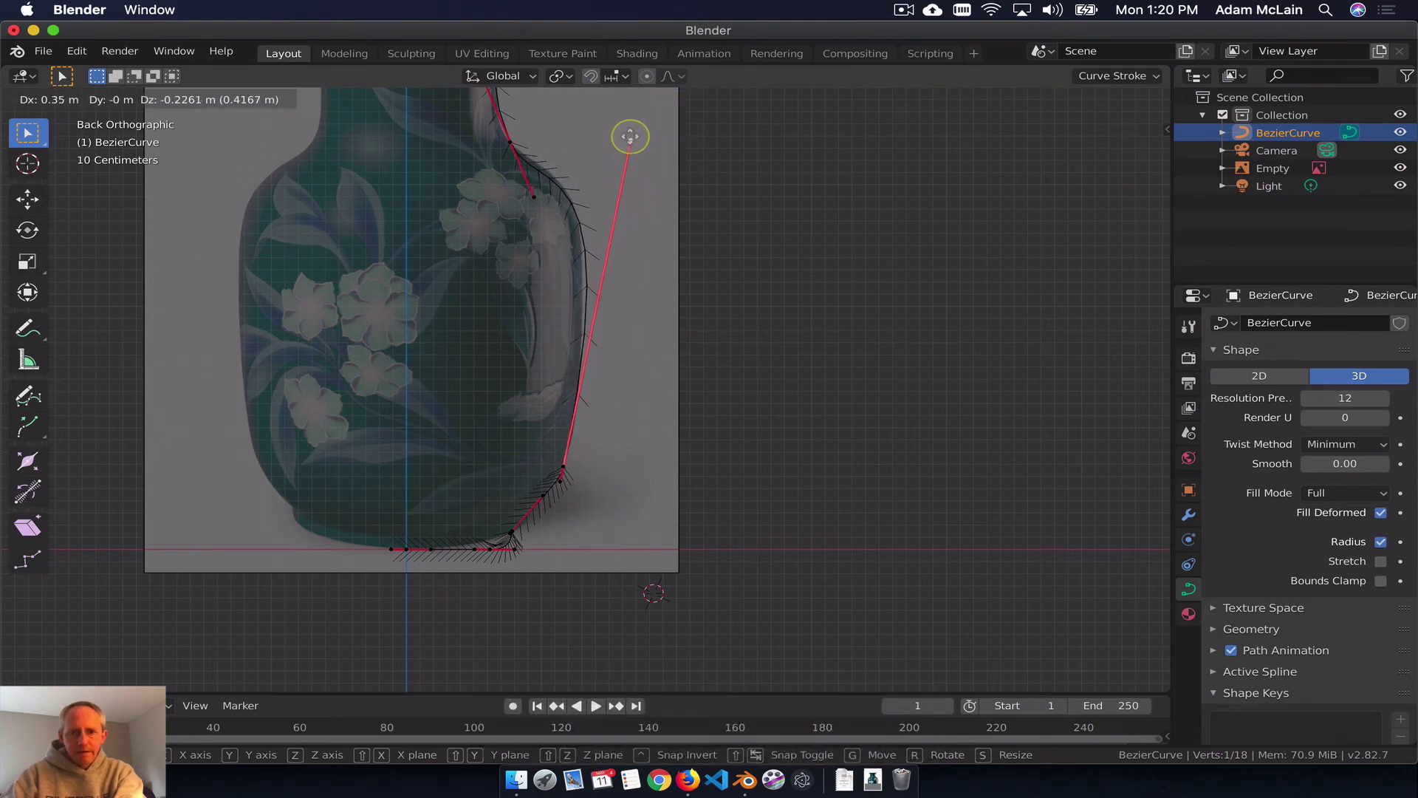
click(627, 133)
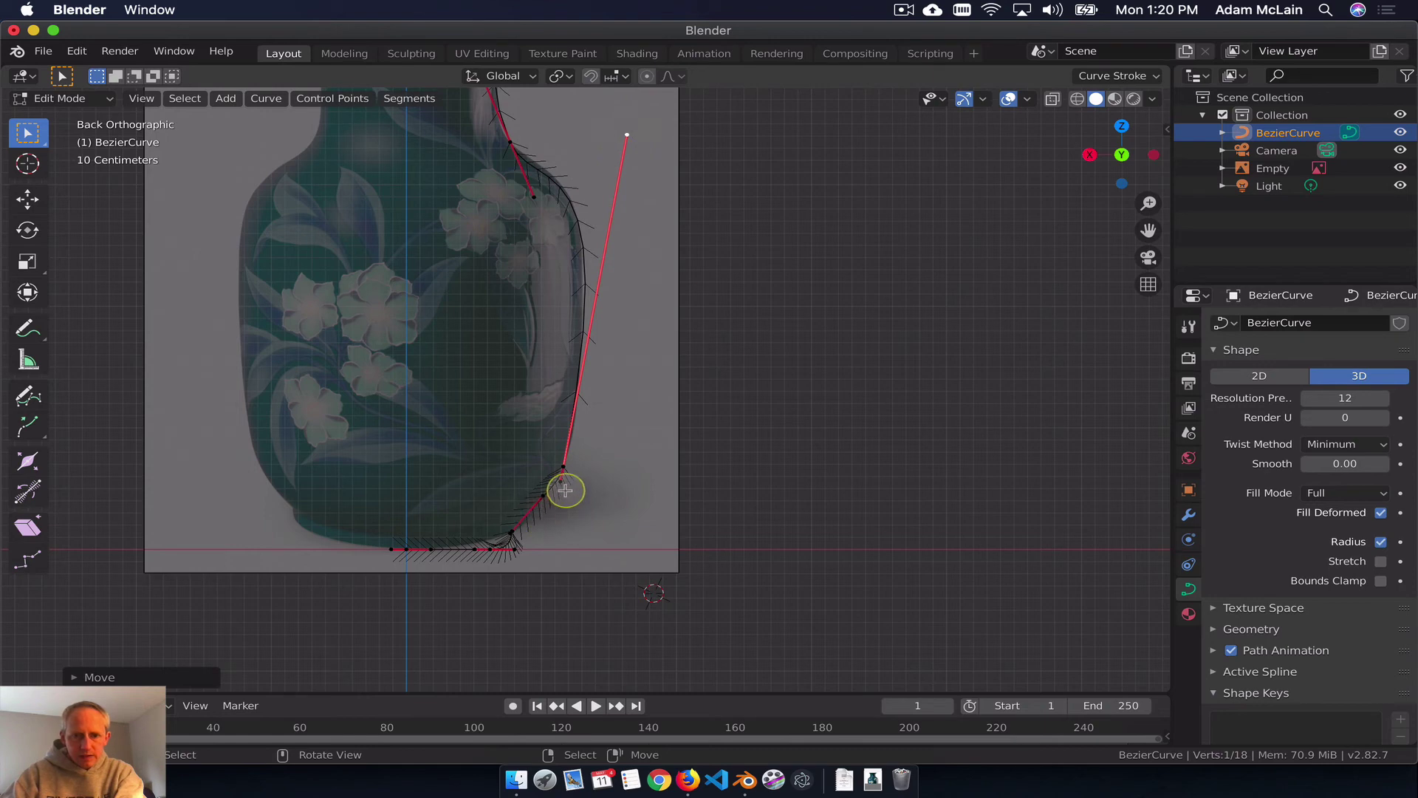
scroll(513, 555, down, 1)
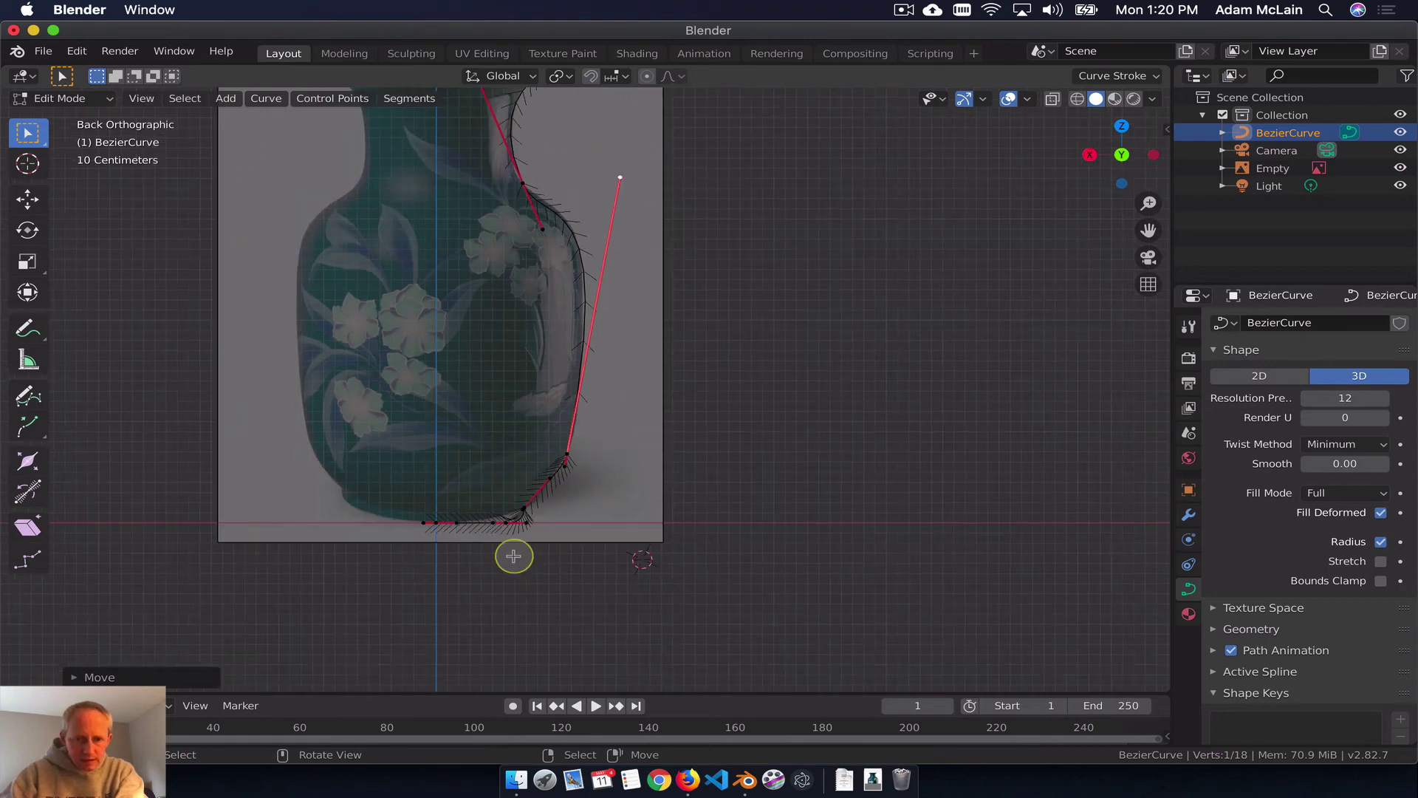
Step: Shorten the base point's outer handle slightly along the X axis and shift the base point inward along the same axis
scroll(523, 549, up, 5)
shift+middle_drag(463, 529, 616, 213)
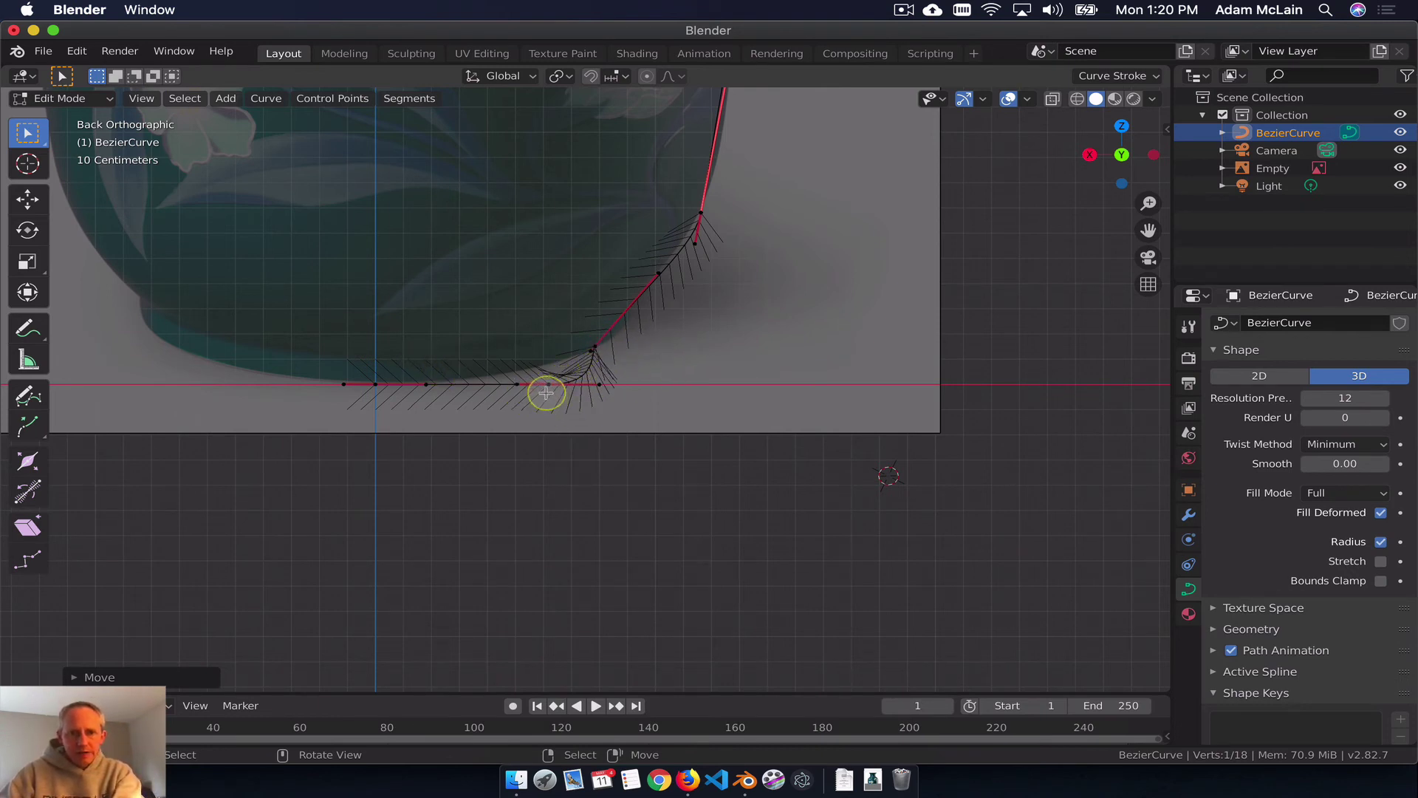
click(603, 386)
key(g)
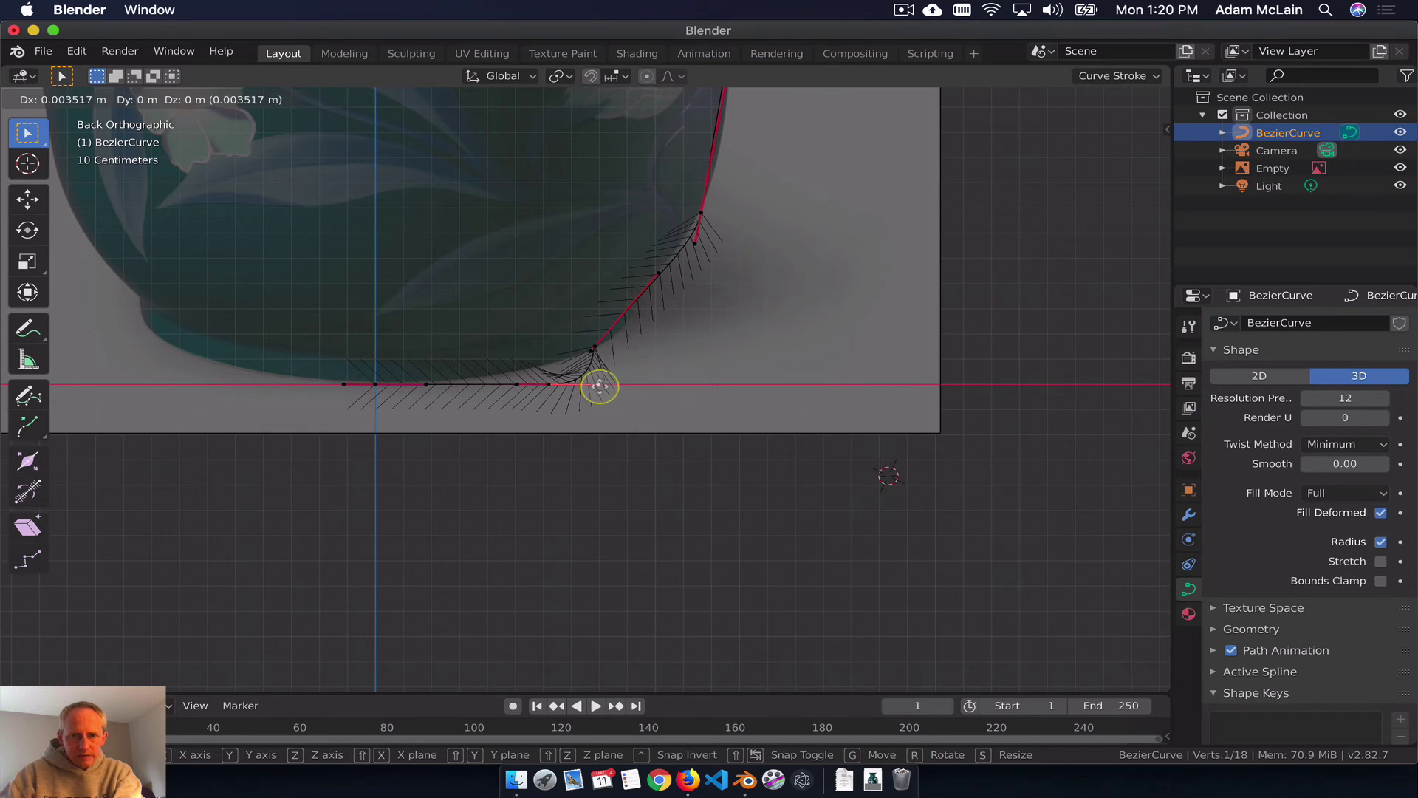
key(x)
click(596, 386)
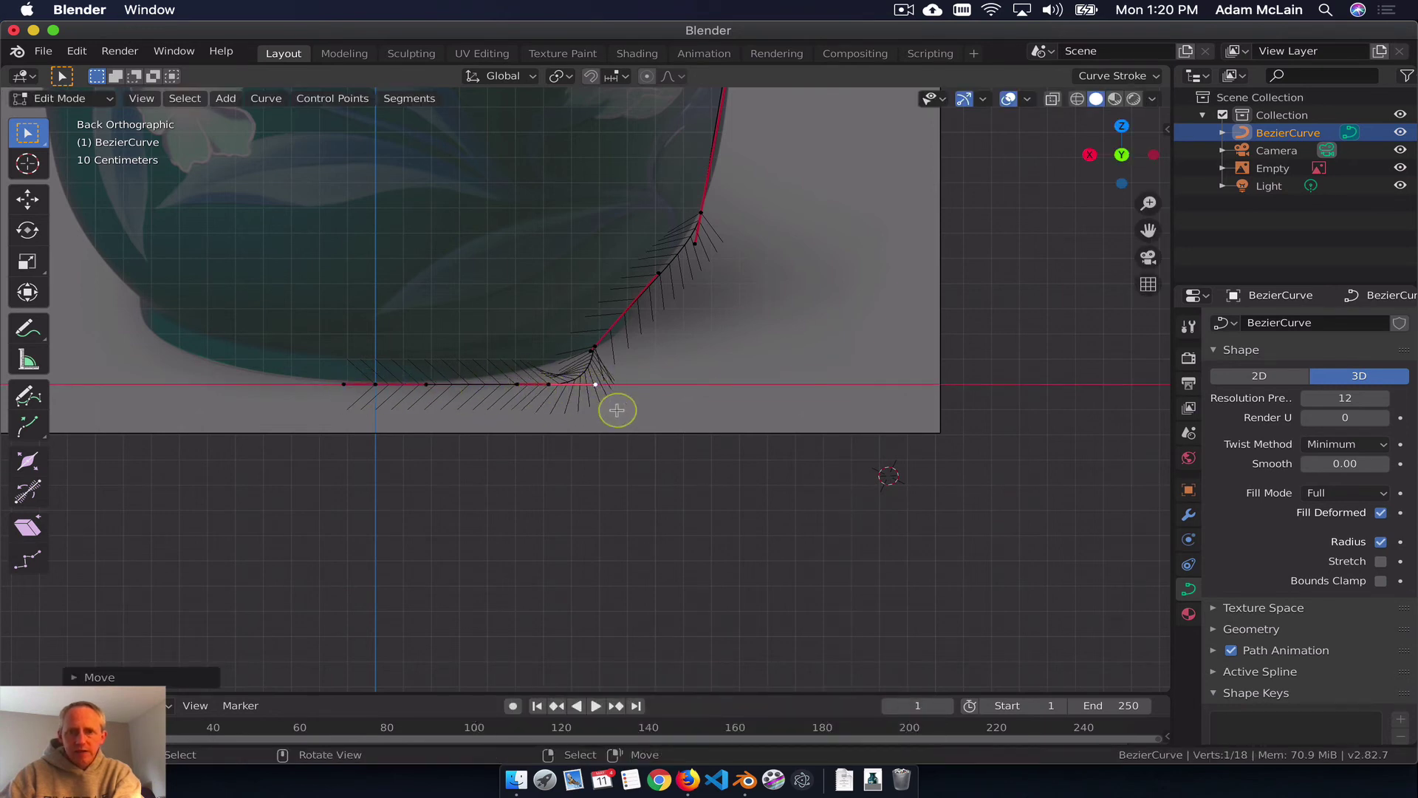
click(547, 386)
key(g)
key(x)
click(533, 385)
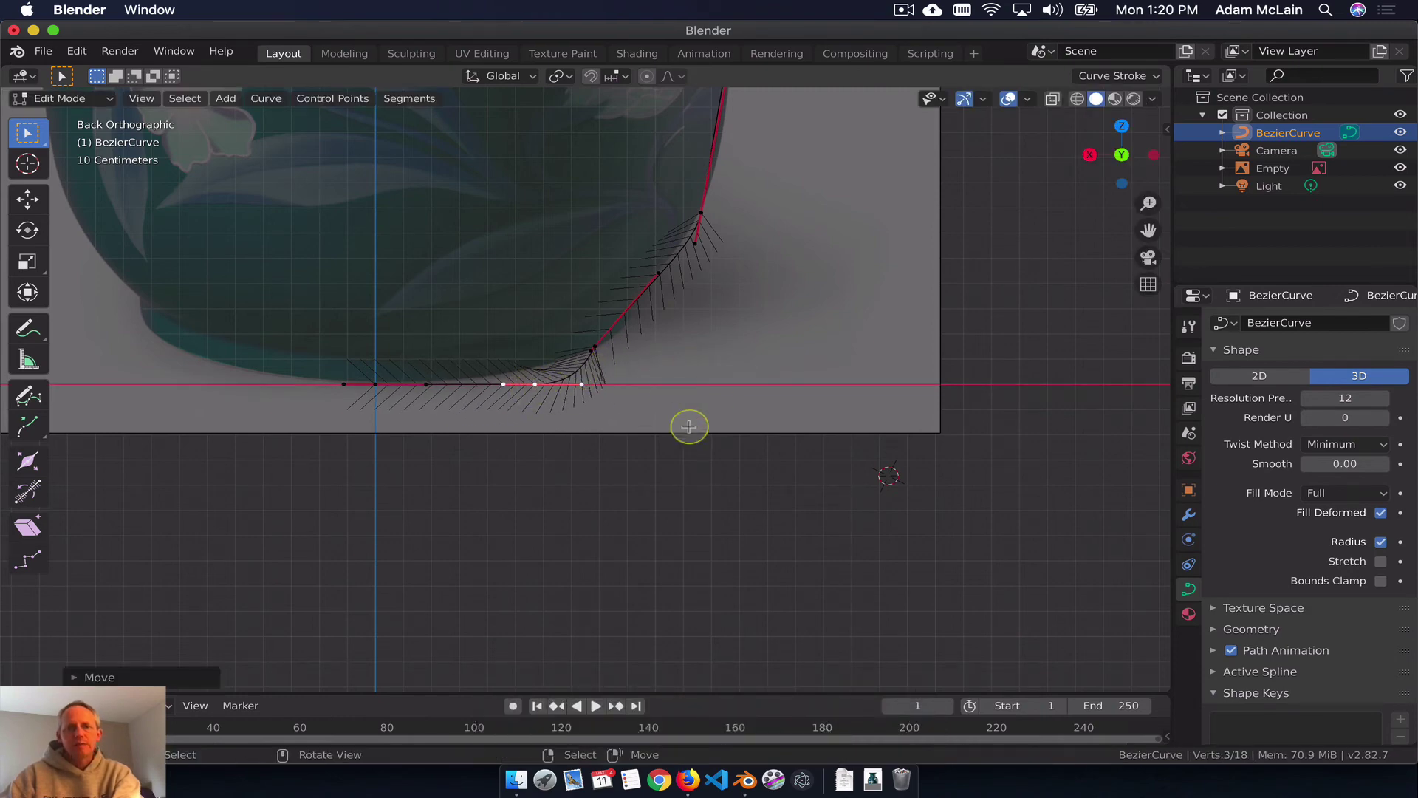
Step: Shorten the rim point's outer handle and lower the neck point's upper handle slightly to fit the lip of the vase
scroll(688, 426, down, 4)
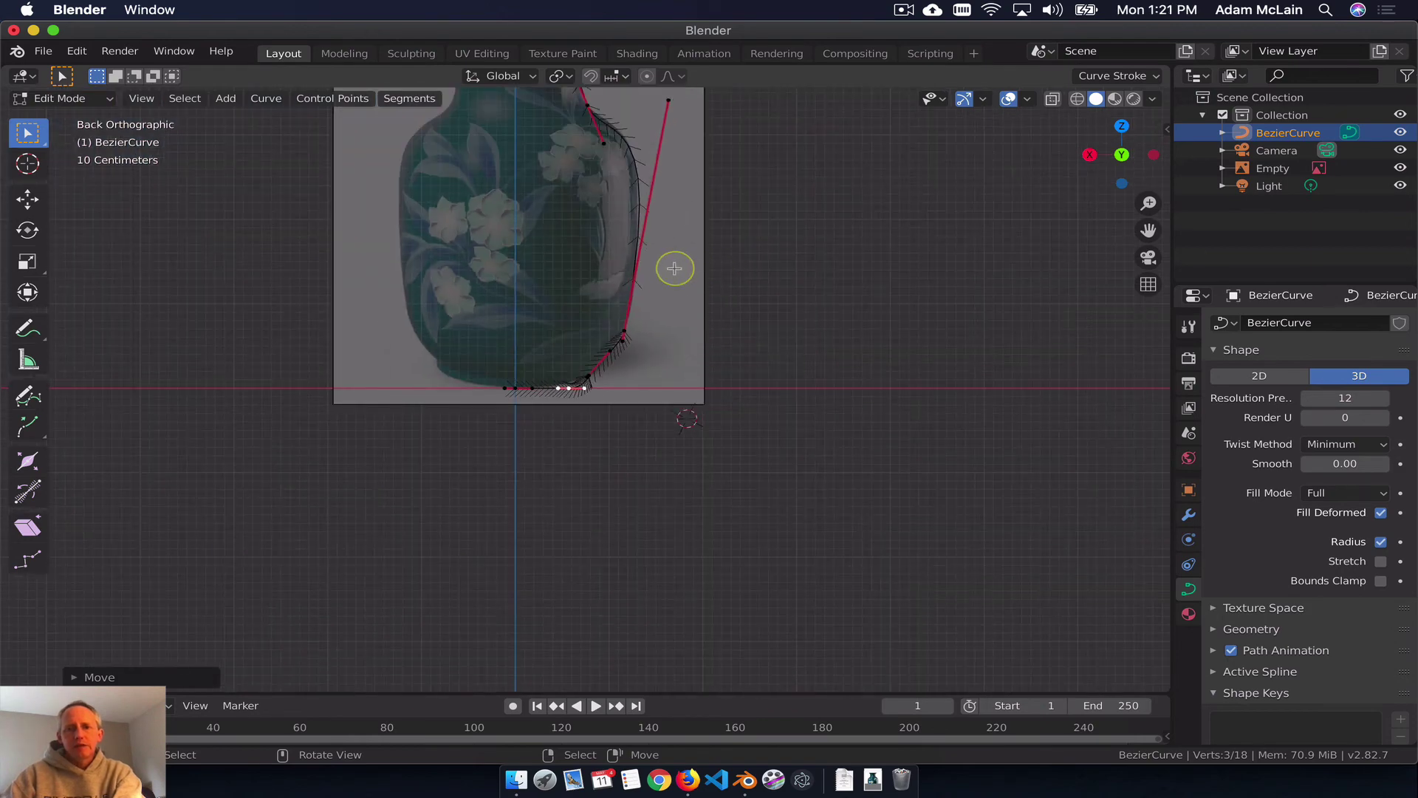
scroll(665, 268, down, 2)
shift+middle_drag(602, 240, 607, 475)
scroll(606, 475, up, 10)
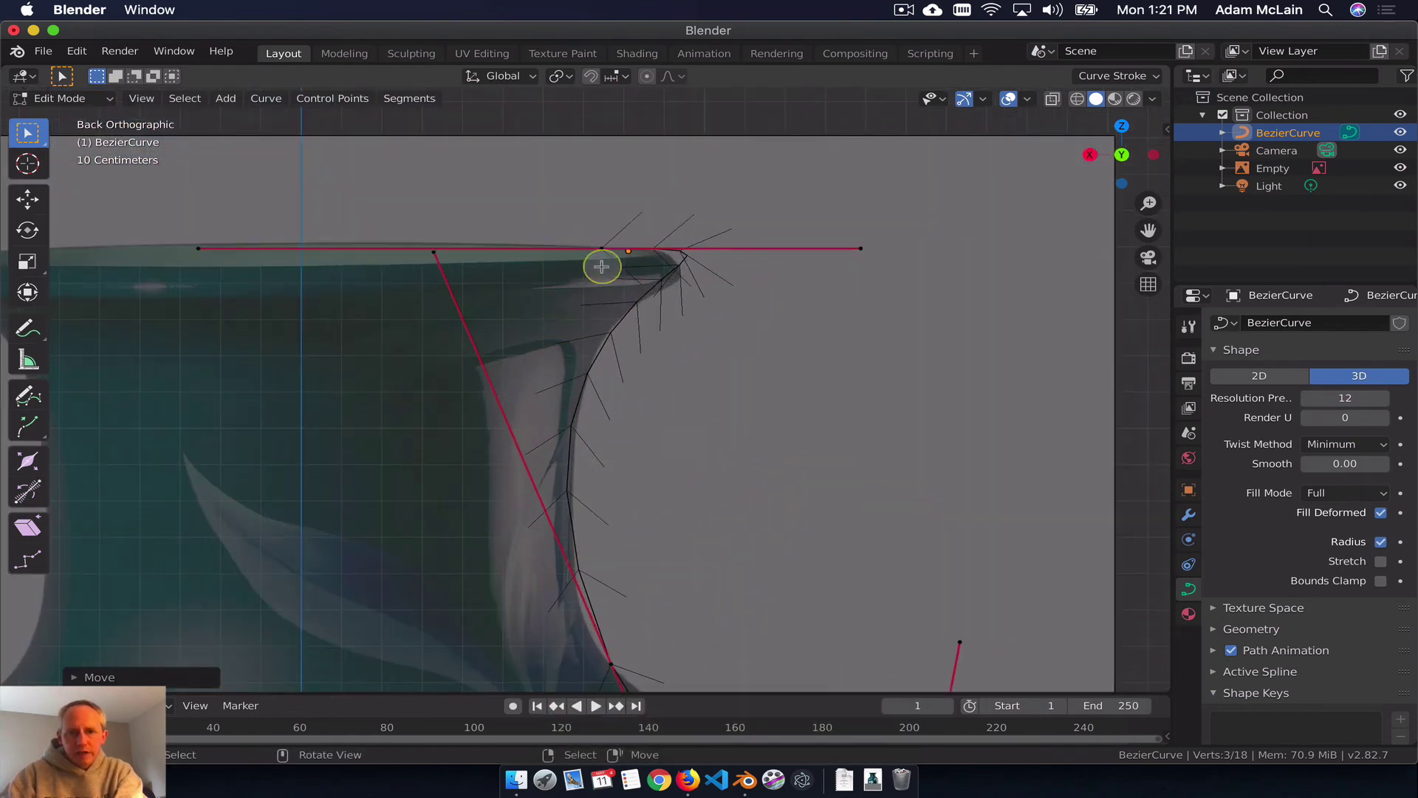
click(857, 248)
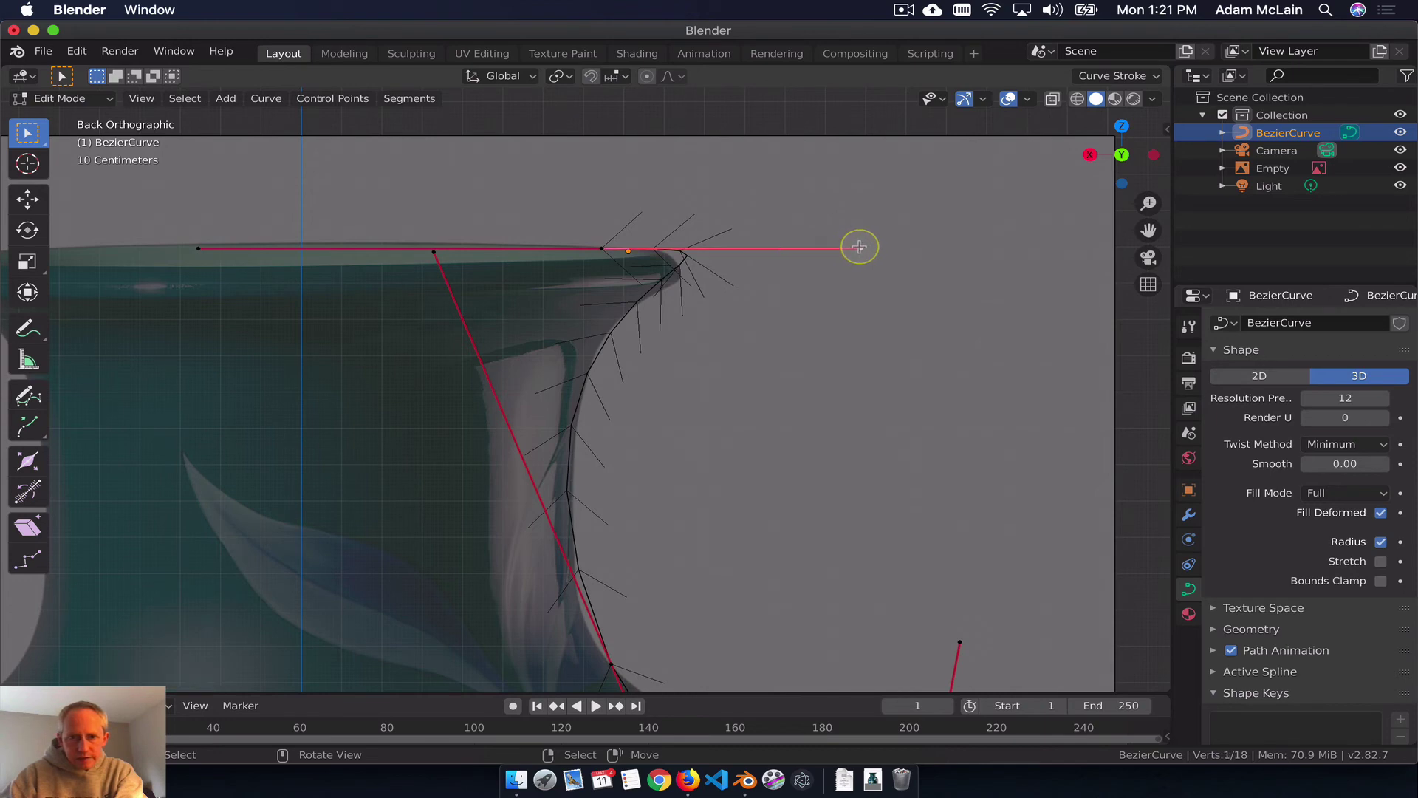
key(g)
click(839, 247)
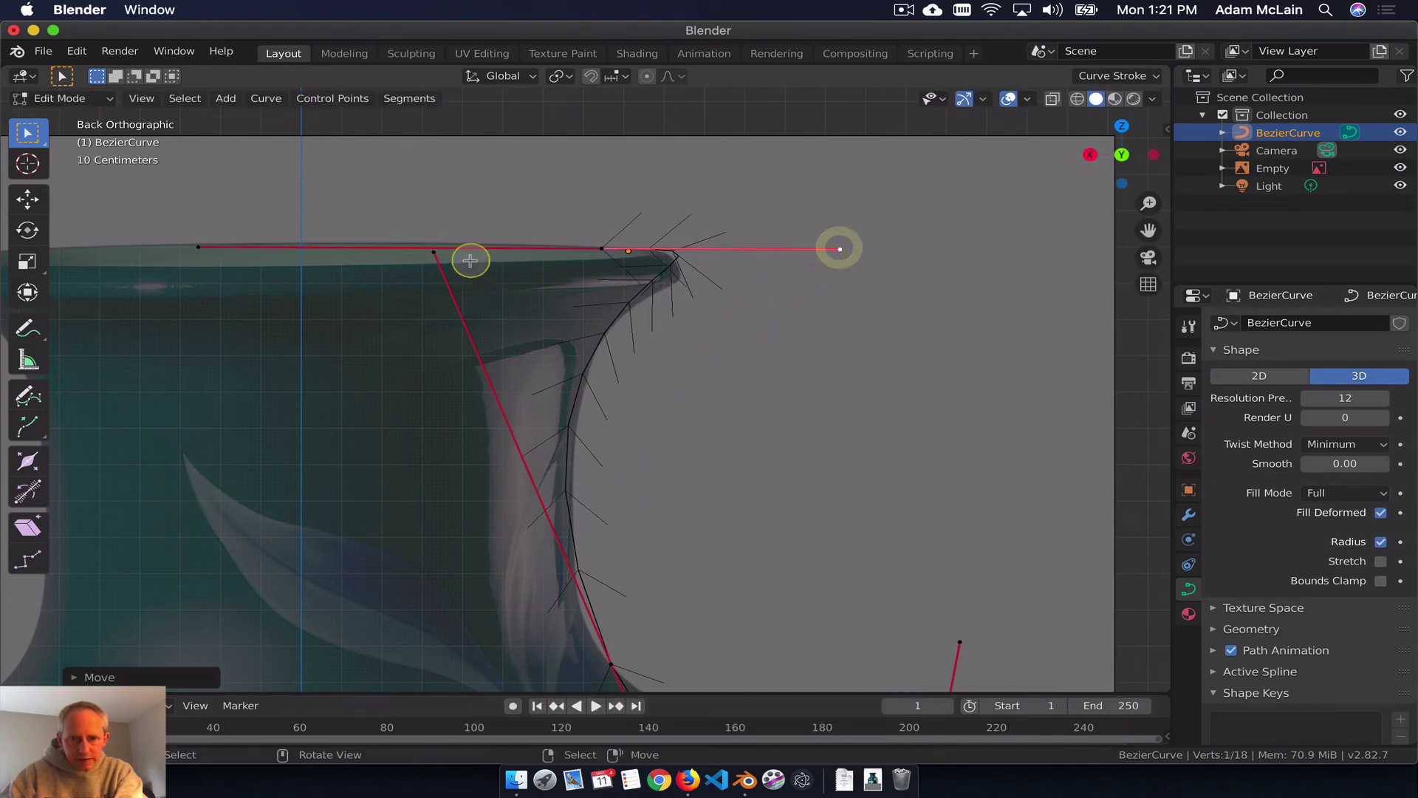
click(435, 252)
key(g)
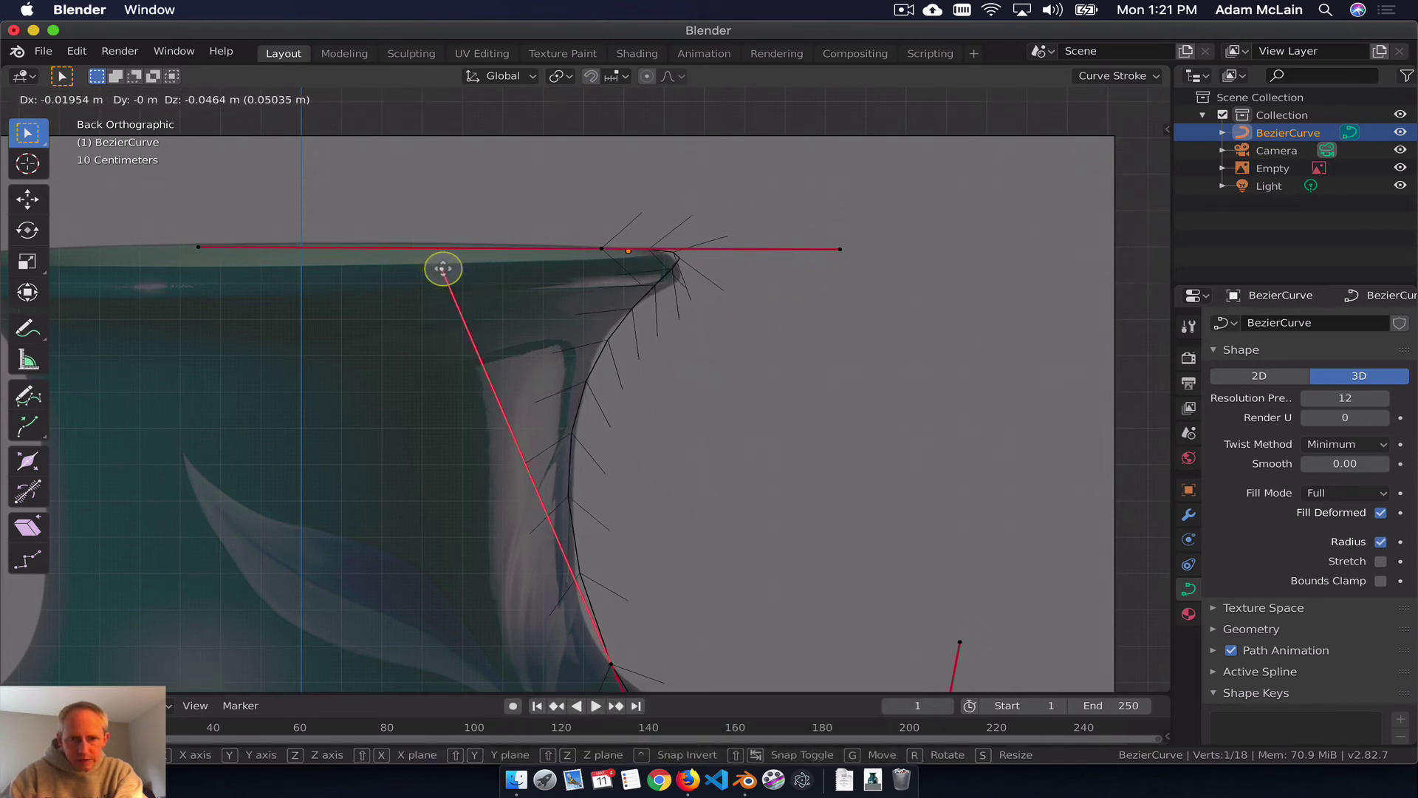
click(446, 266)
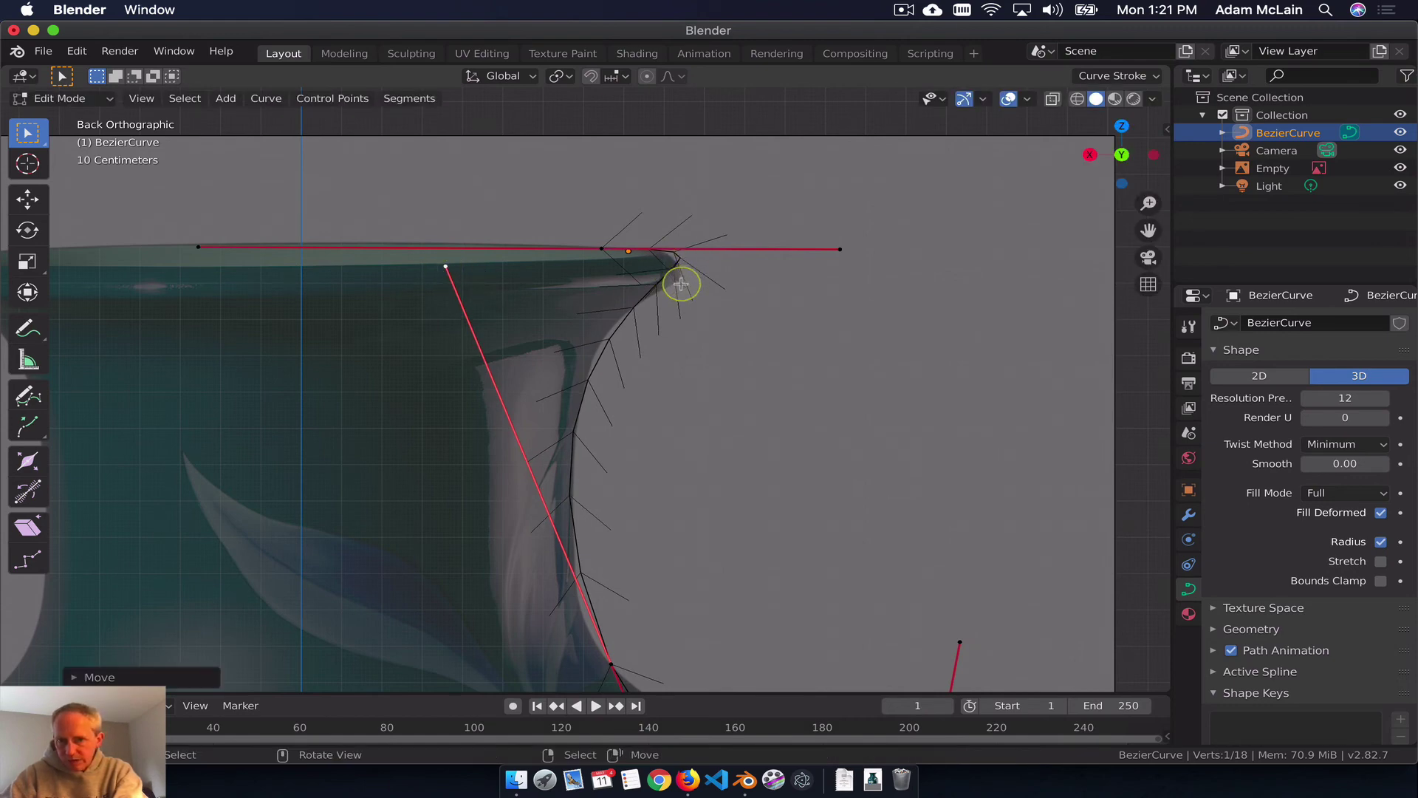
Step: Return to Object Mode and convert the finished Bezier curve to a mesh, keeping the original curve
scroll(553, 426, down, 3)
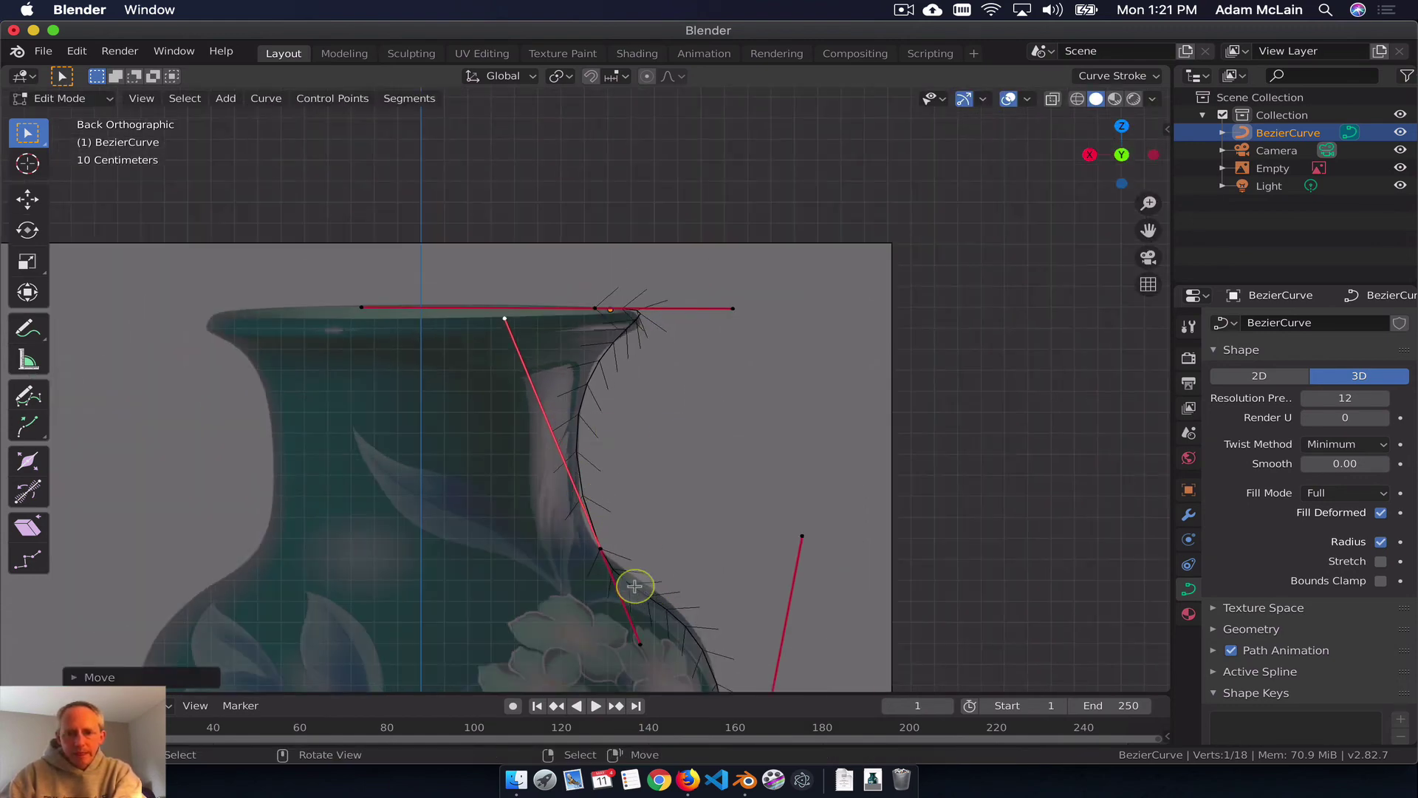
scroll(635, 585, down, 3)
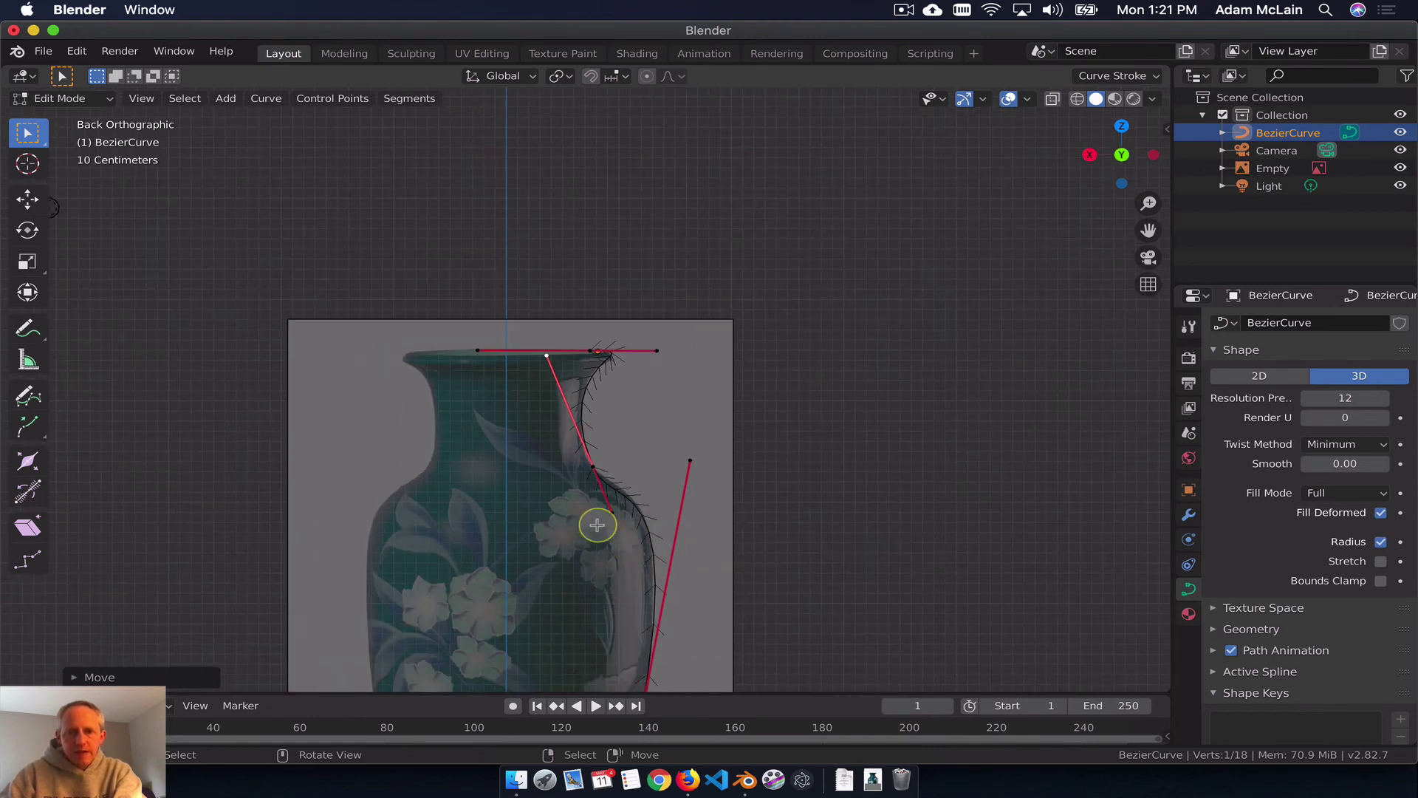
scroll(598, 523, down, 3)
shift+middle_drag(598, 543, 603, 372)
scroll(606, 380, up, 3)
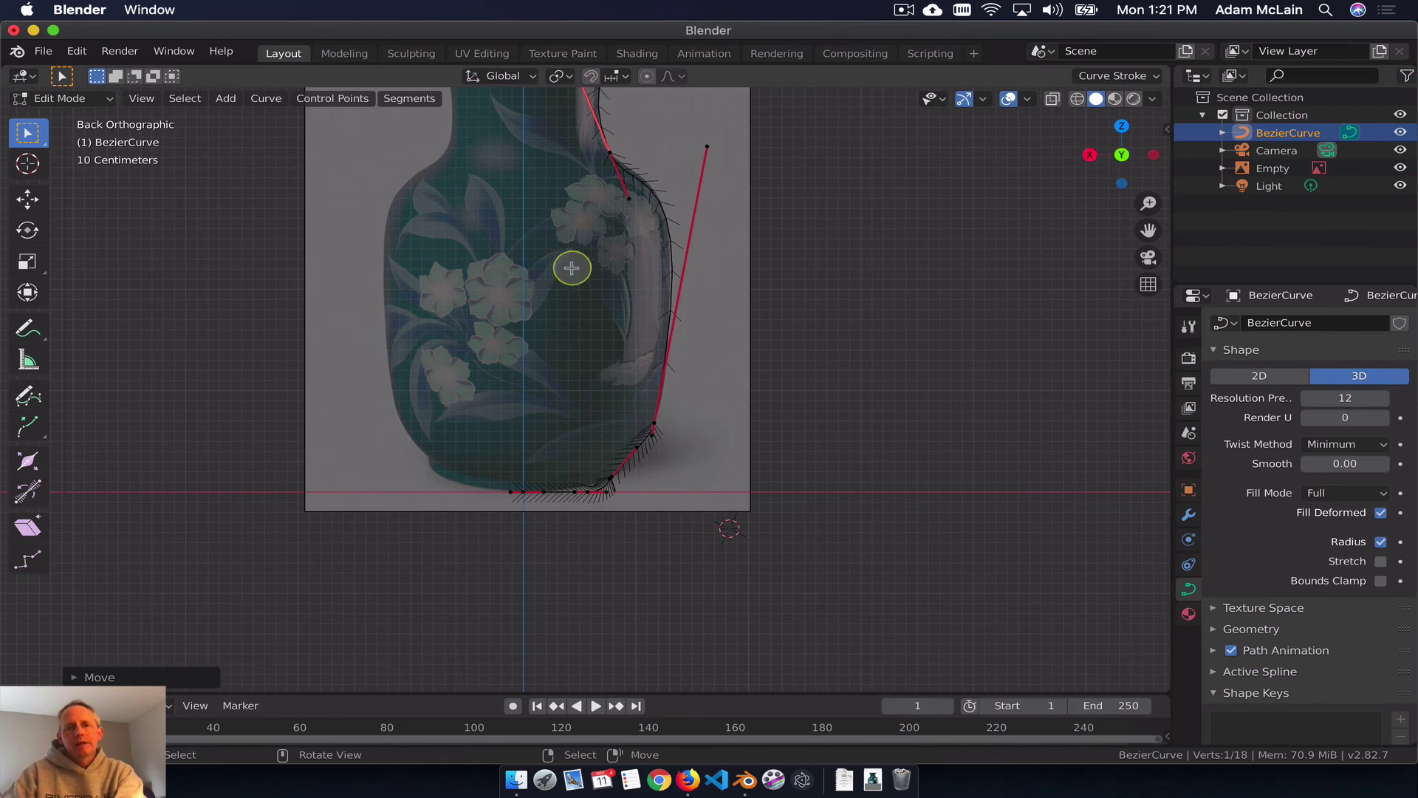
scroll(572, 267, down, 4)
shift+middle_drag(554, 297, 535, 321)
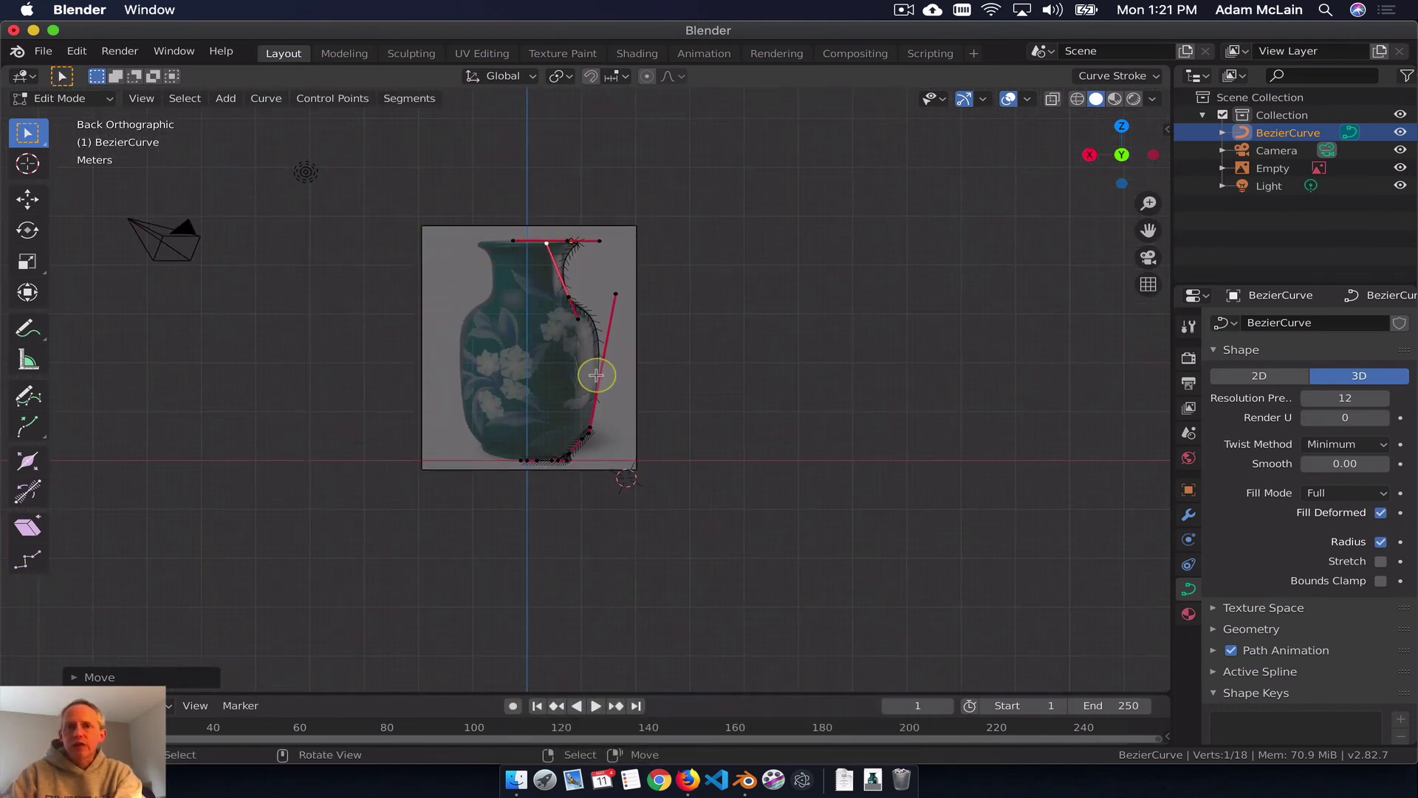
key(Tab)
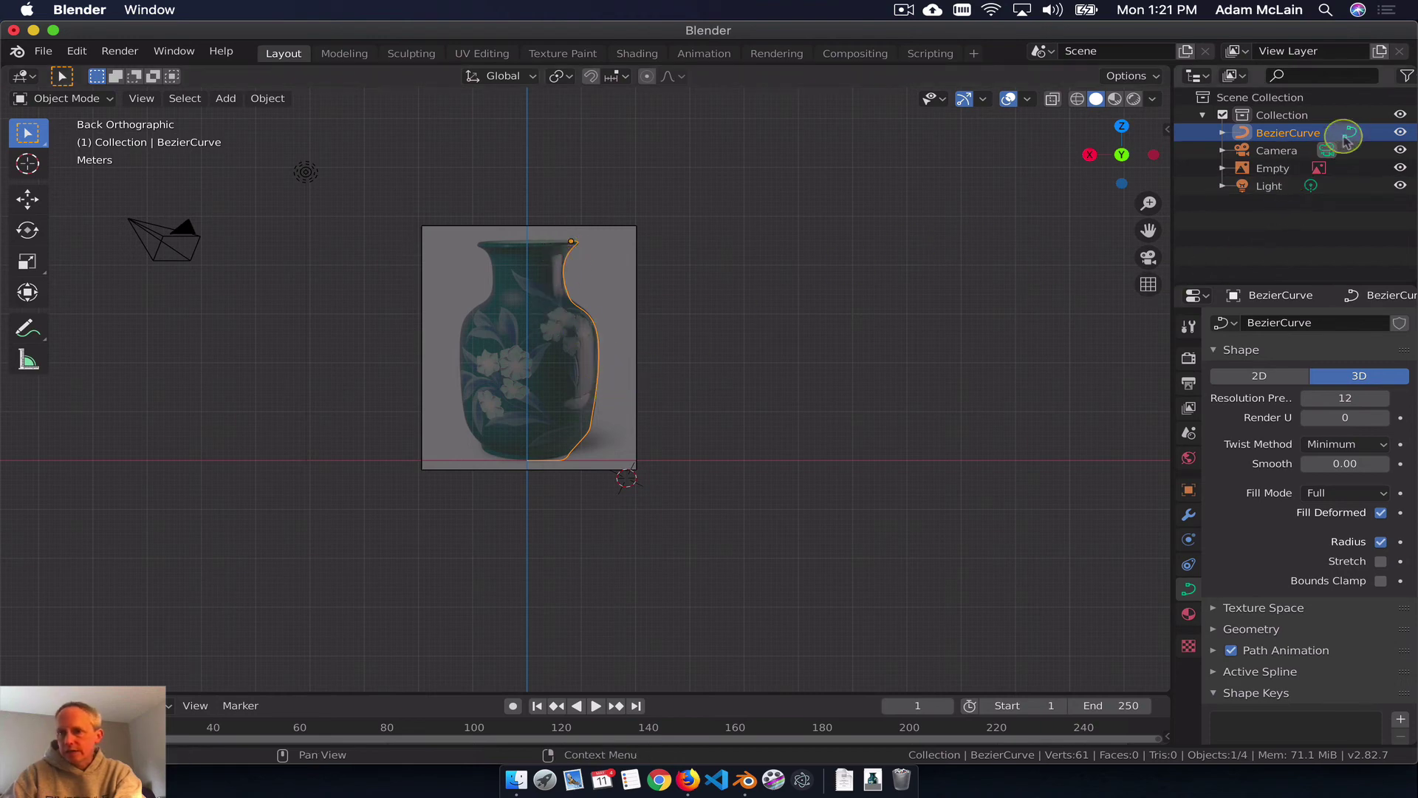
click(264, 100)
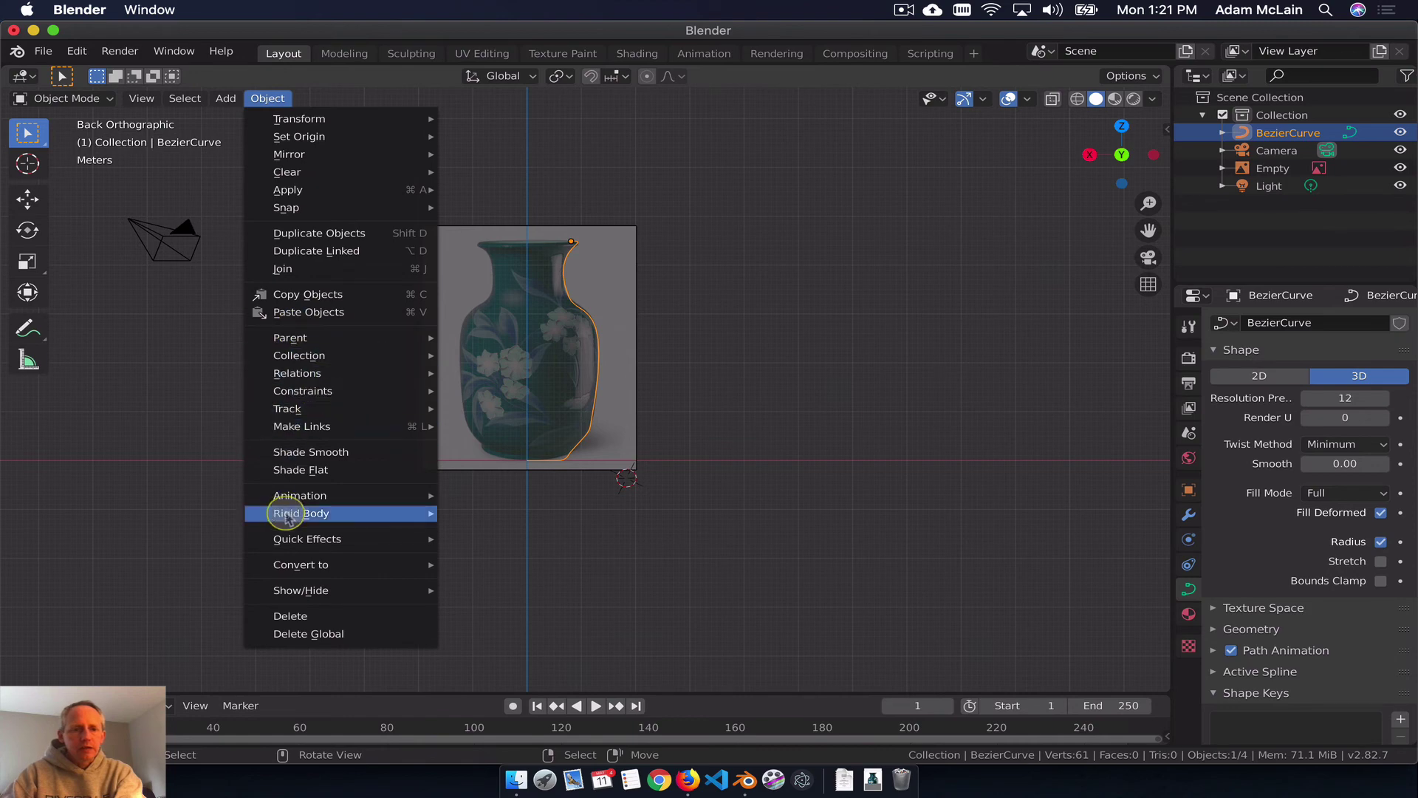
mouse_move(368, 568)
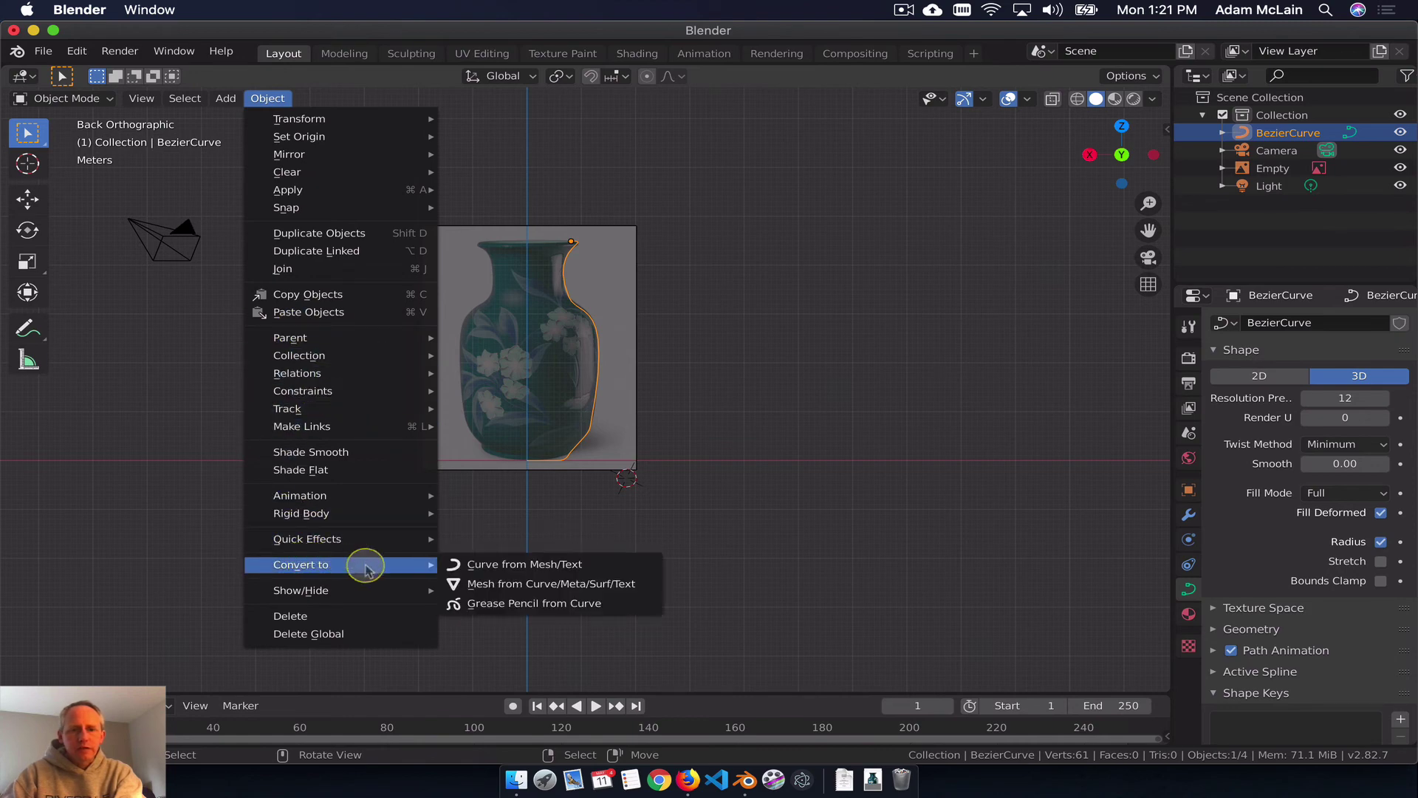
click(500, 583)
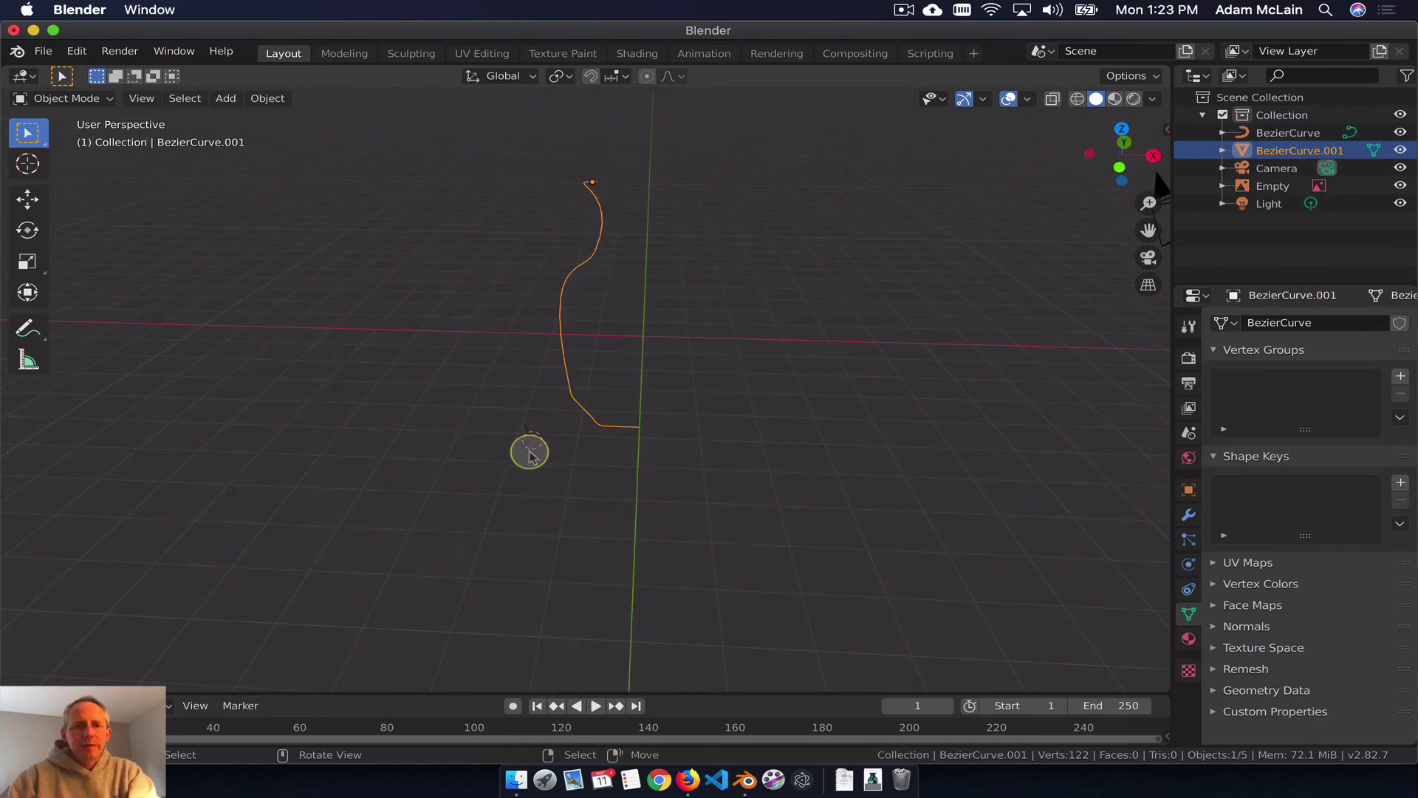
Step: Enter Edit Mode on the converted mesh, select all its vertices and activate the Spin tool
key(Tab)
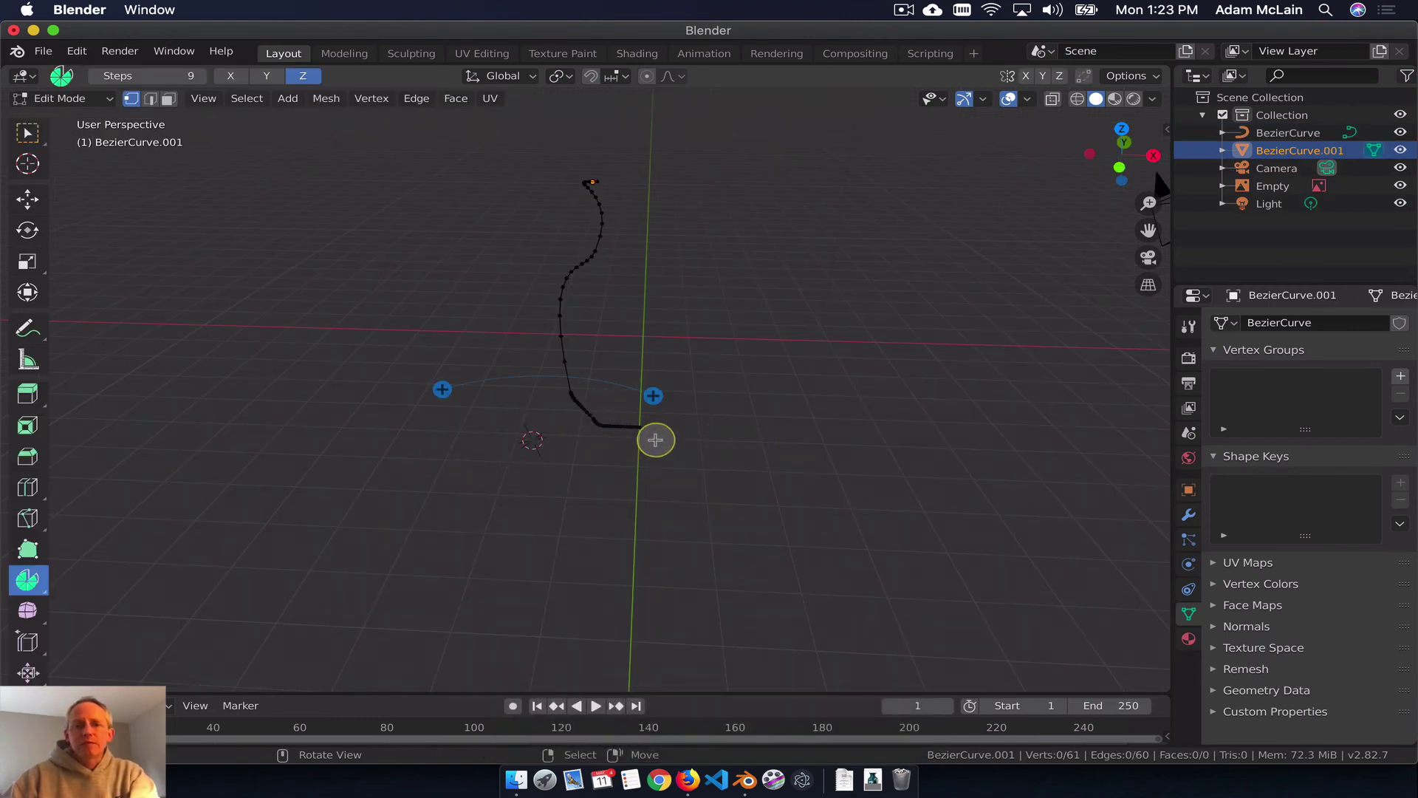
key(a)
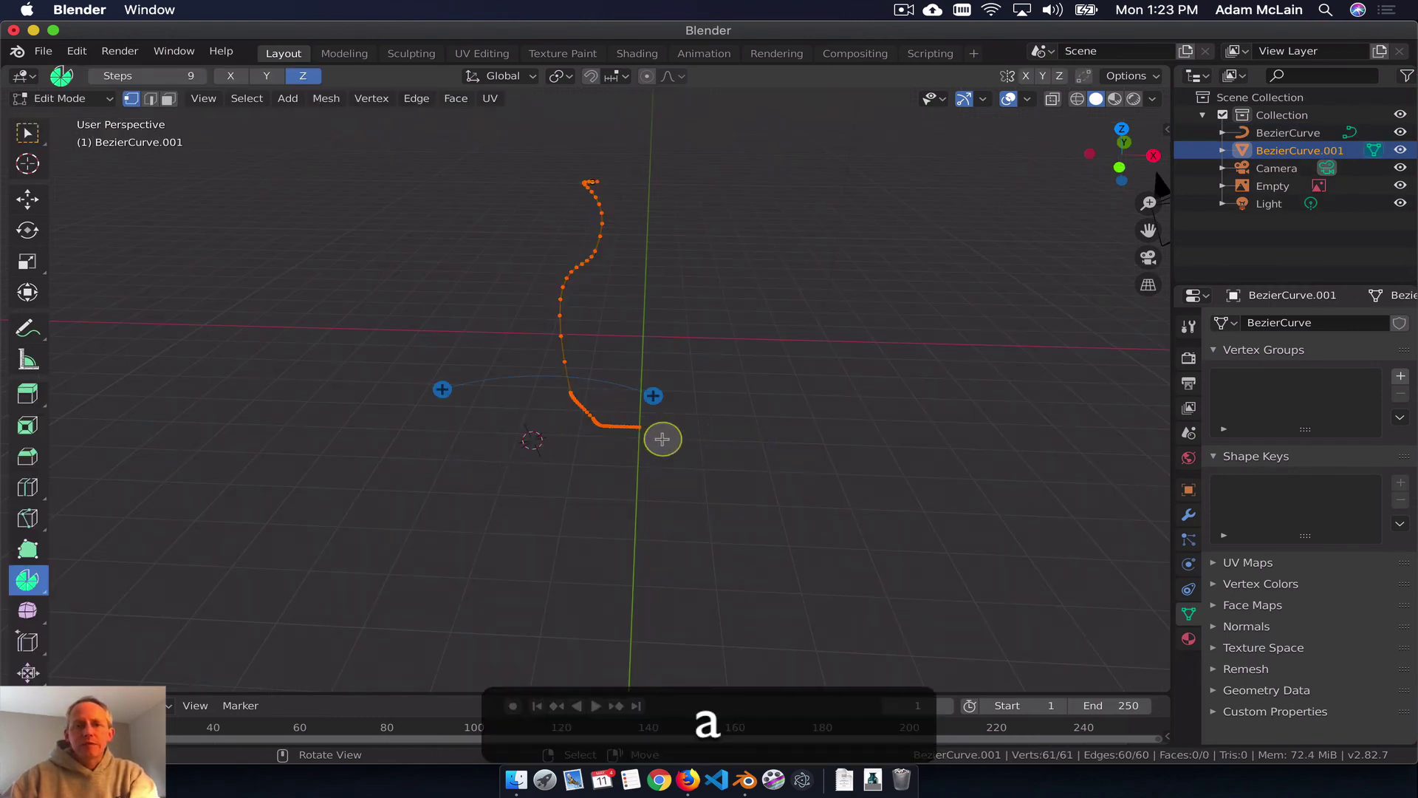
click(27, 551)
click(28, 580)
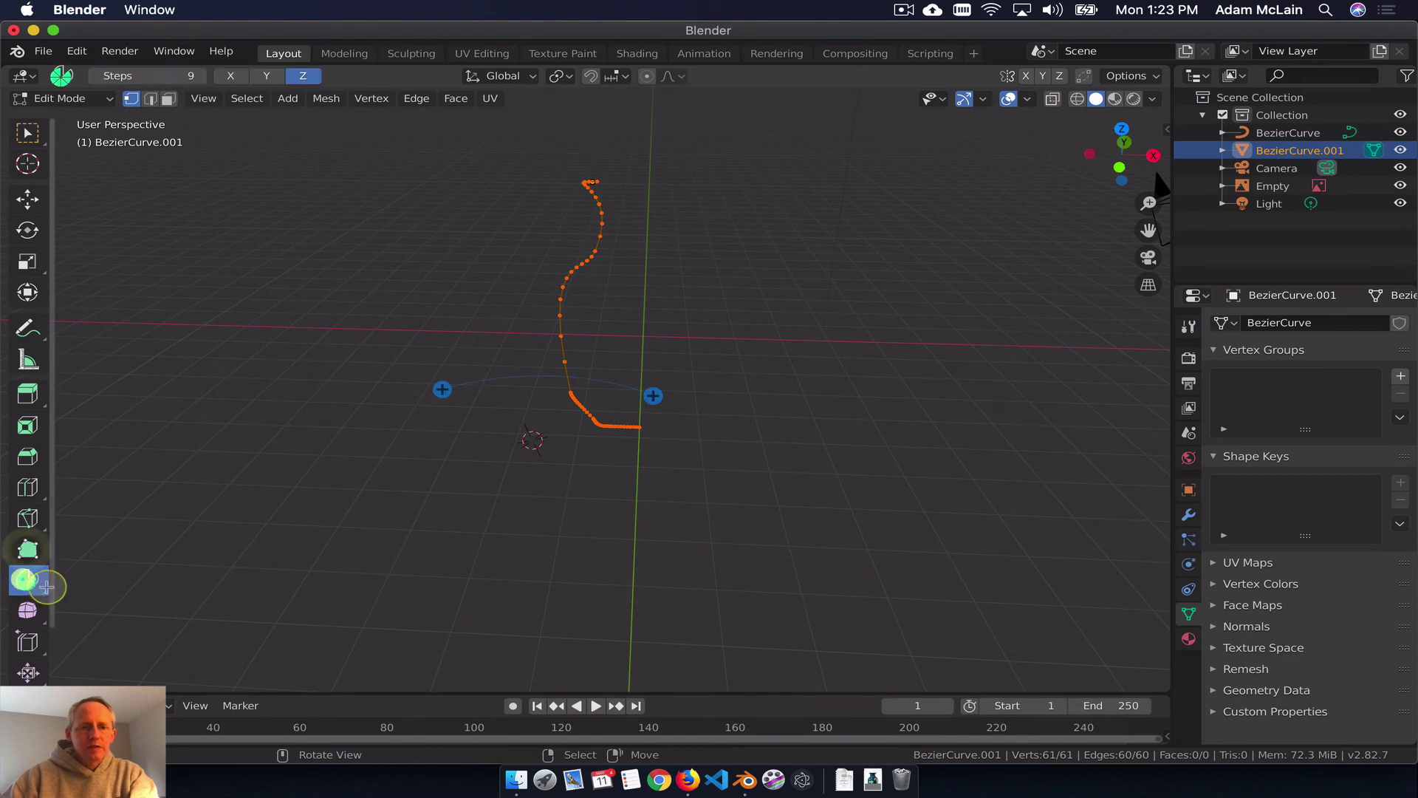
Step: Spin the selected profile around the Z axis in 9 steps with an angle of 360°
click(653, 397)
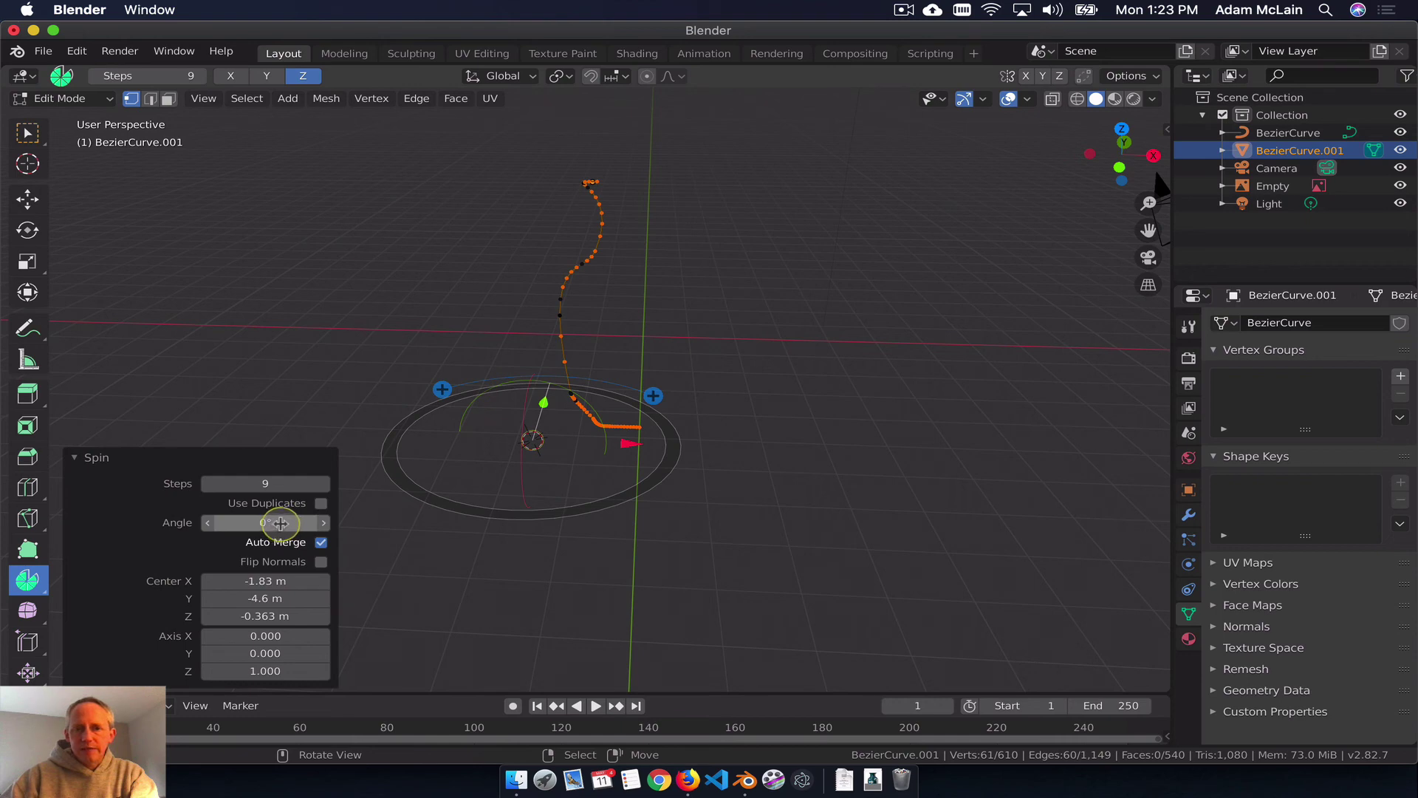
text(360)
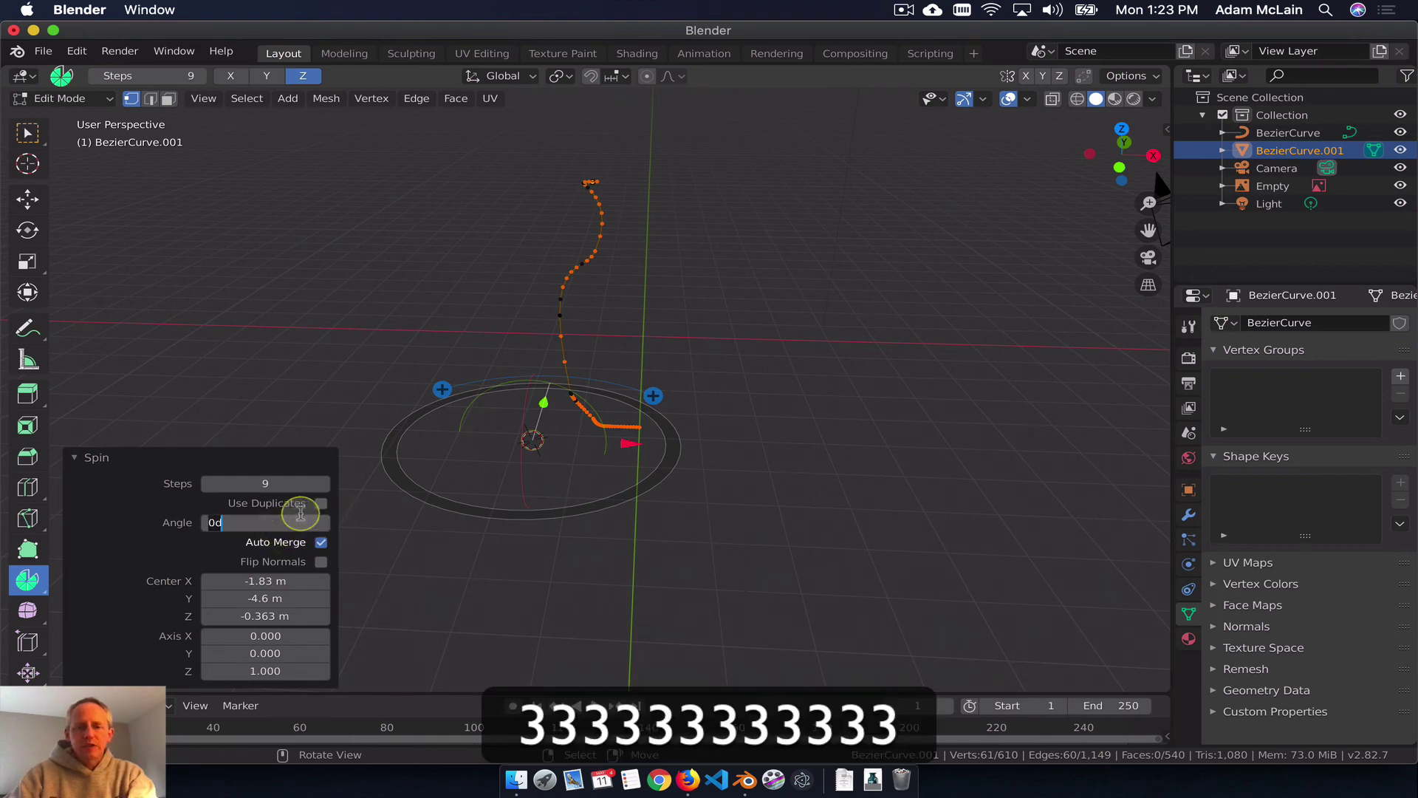
key(Return)
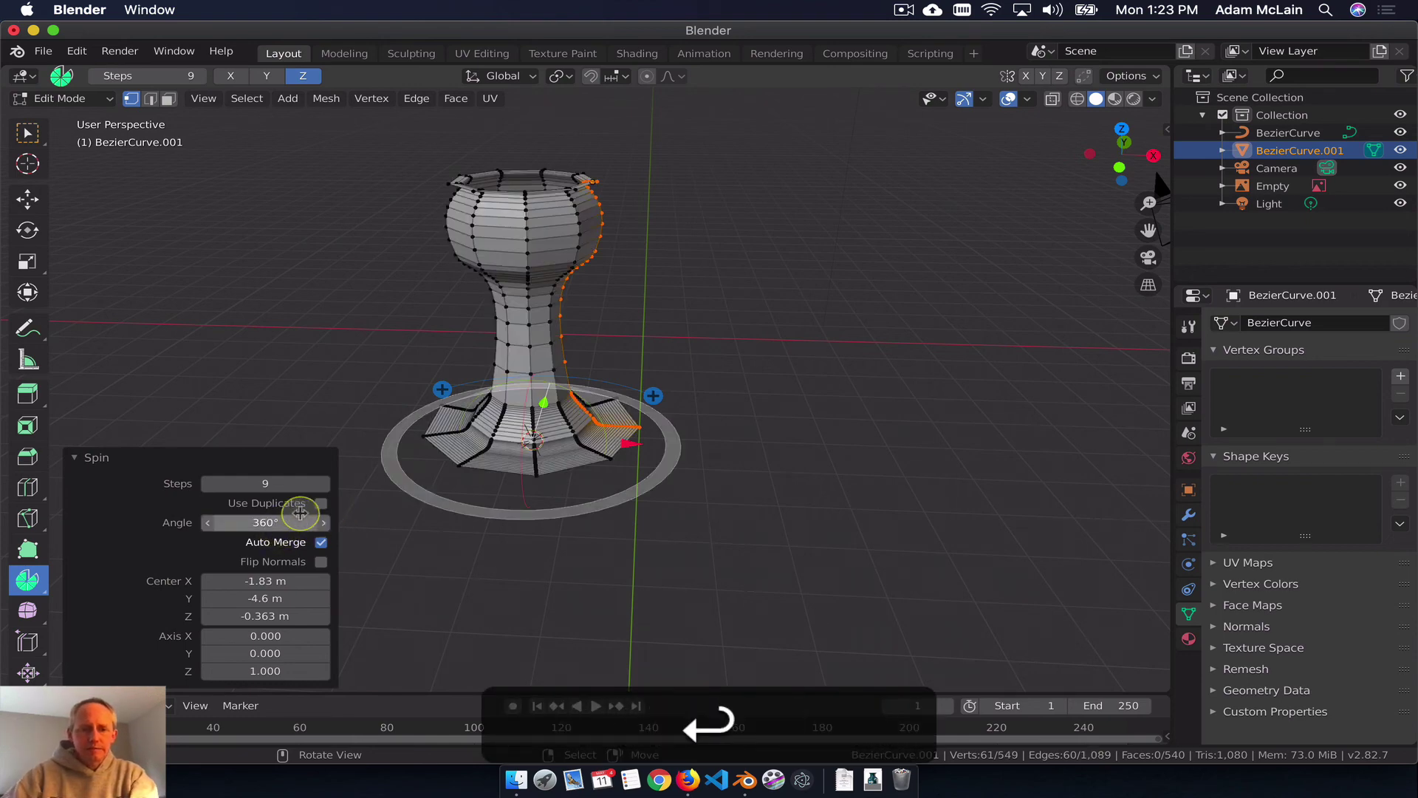
Step: Set the spin's center X and center Y to 0 m
click(285, 581)
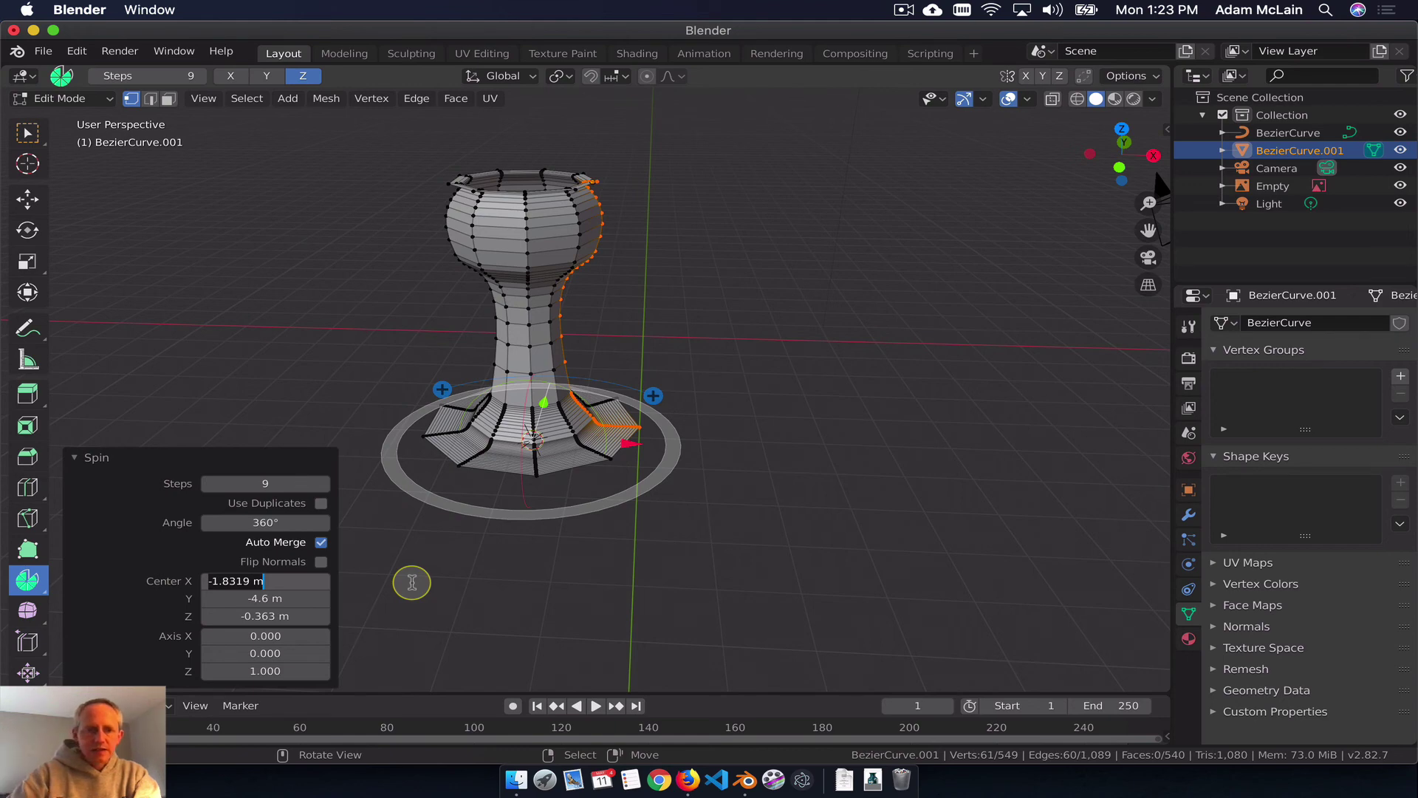
text(0)
key(Tab)
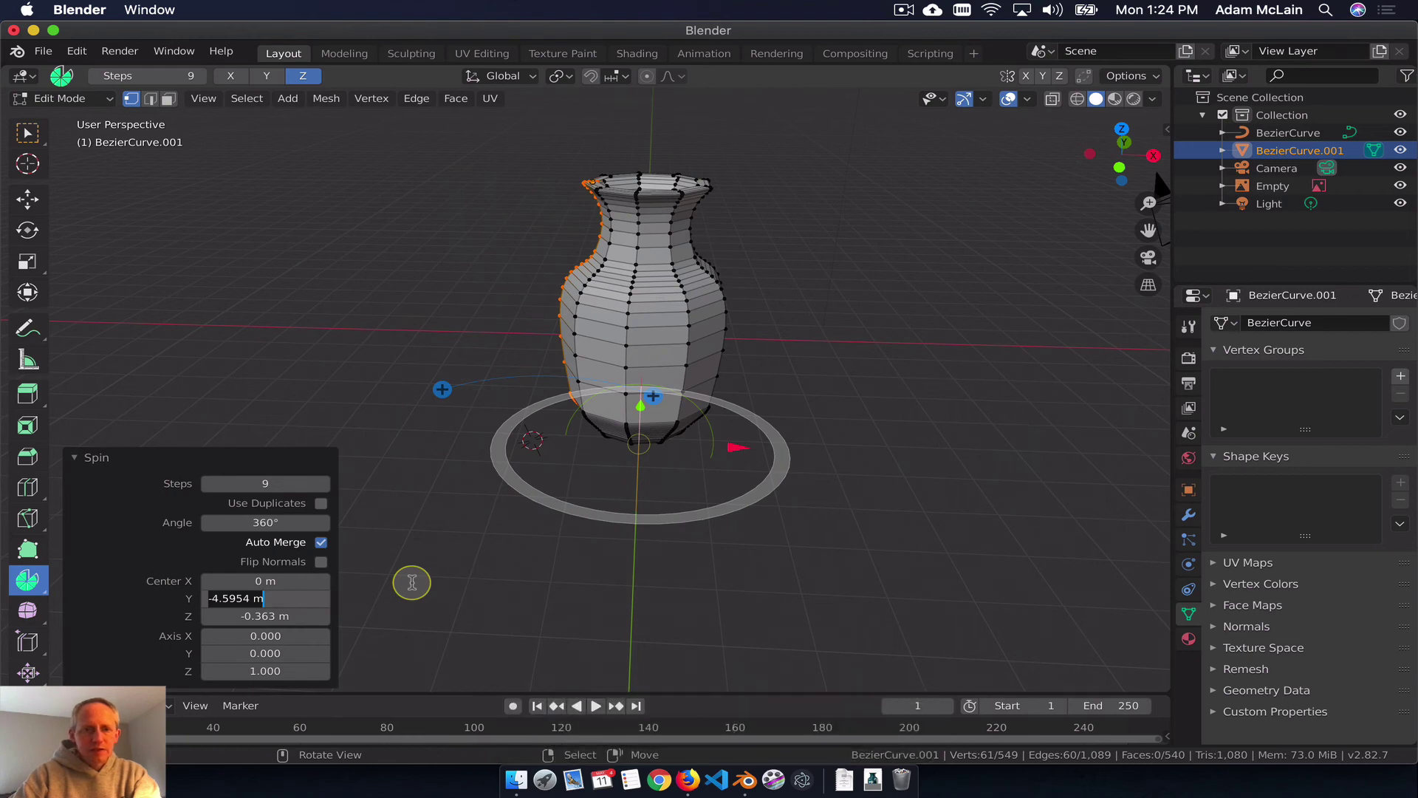
text(0)
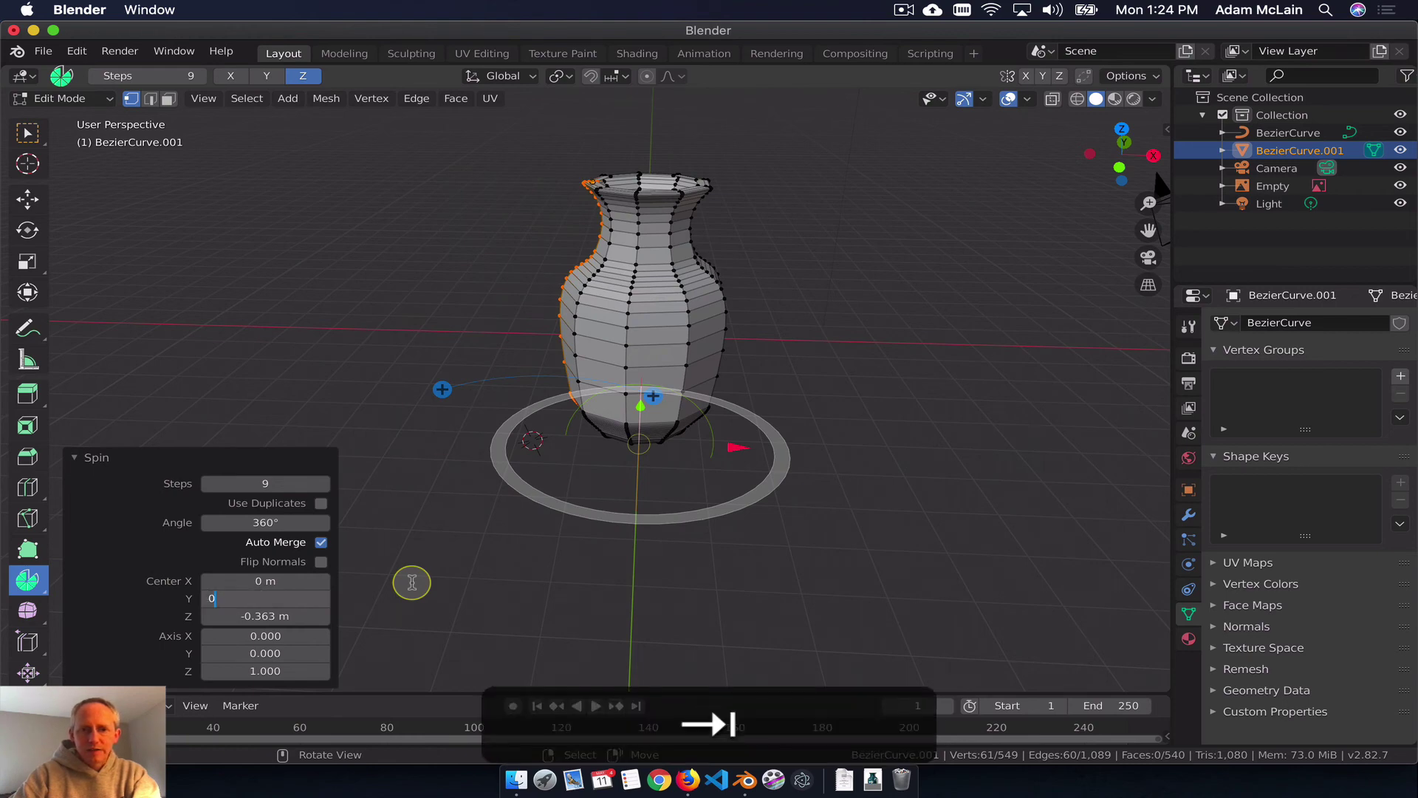
key(Tab)
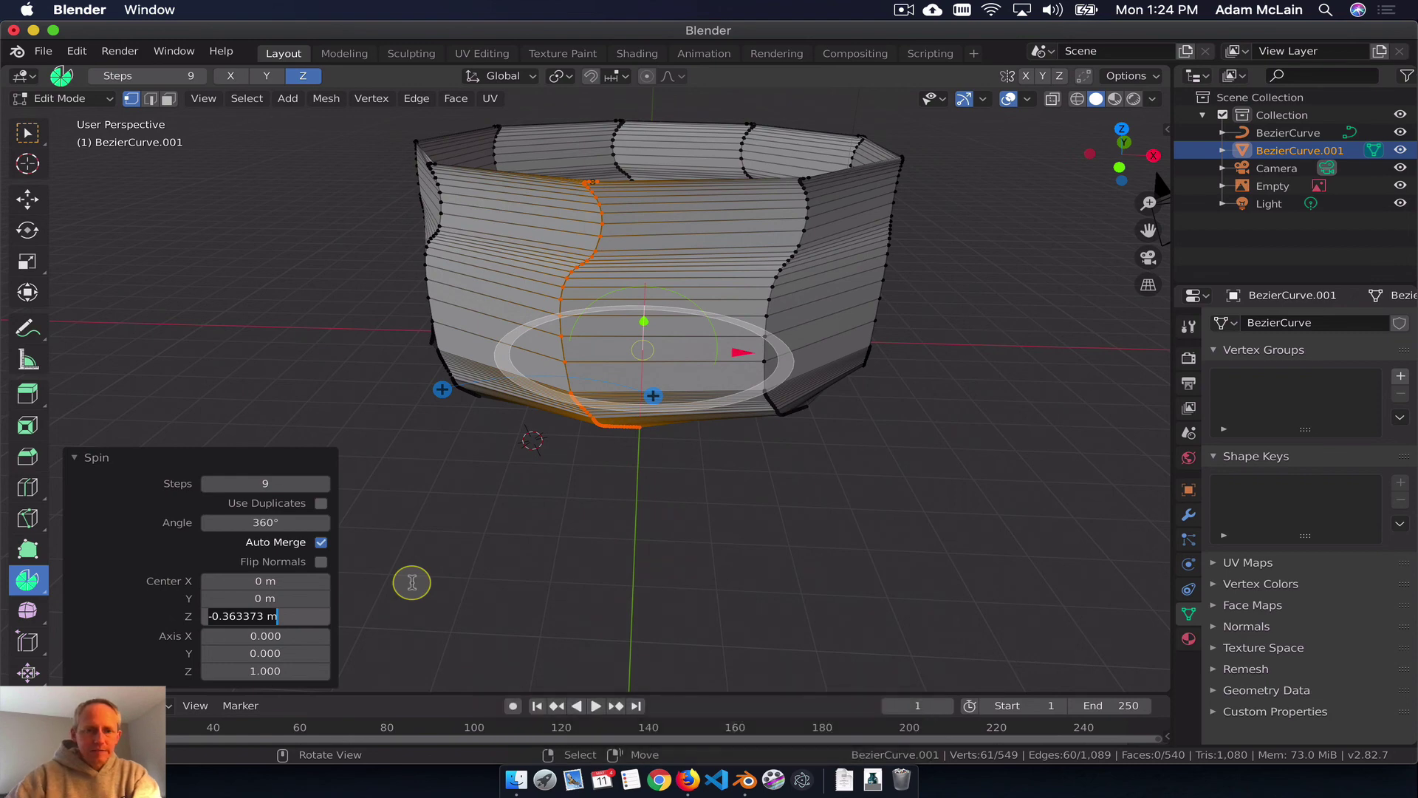
Step: Leave the spin's center values and undo the whole spin, back to the selected profile line
key(shift+Tab)
key(super+z)
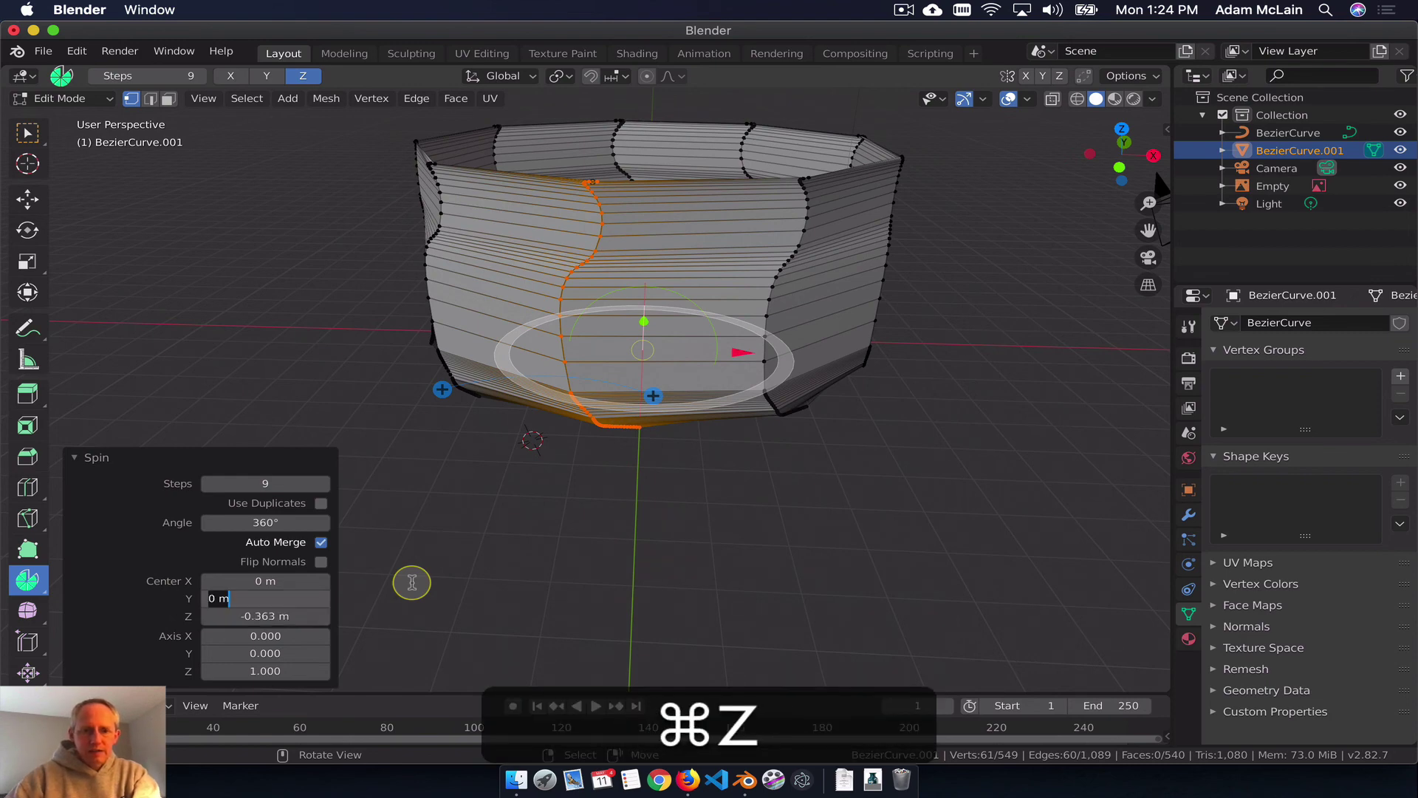
key(Escape)
key(super+z)
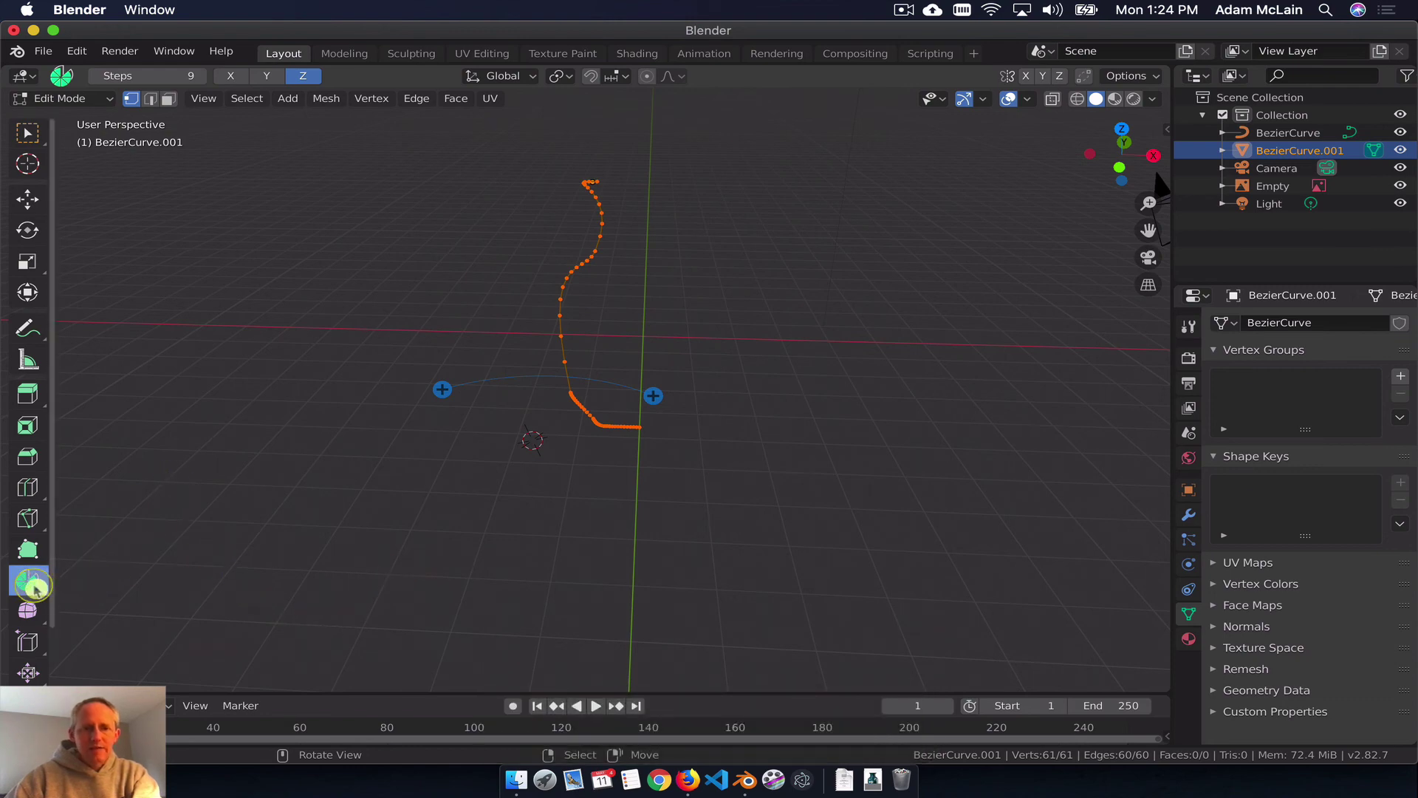
Step: Spin the selected profile around the Z axis in 9 steps, with the spin's center X at 0 m
click(28, 551)
click(29, 579)
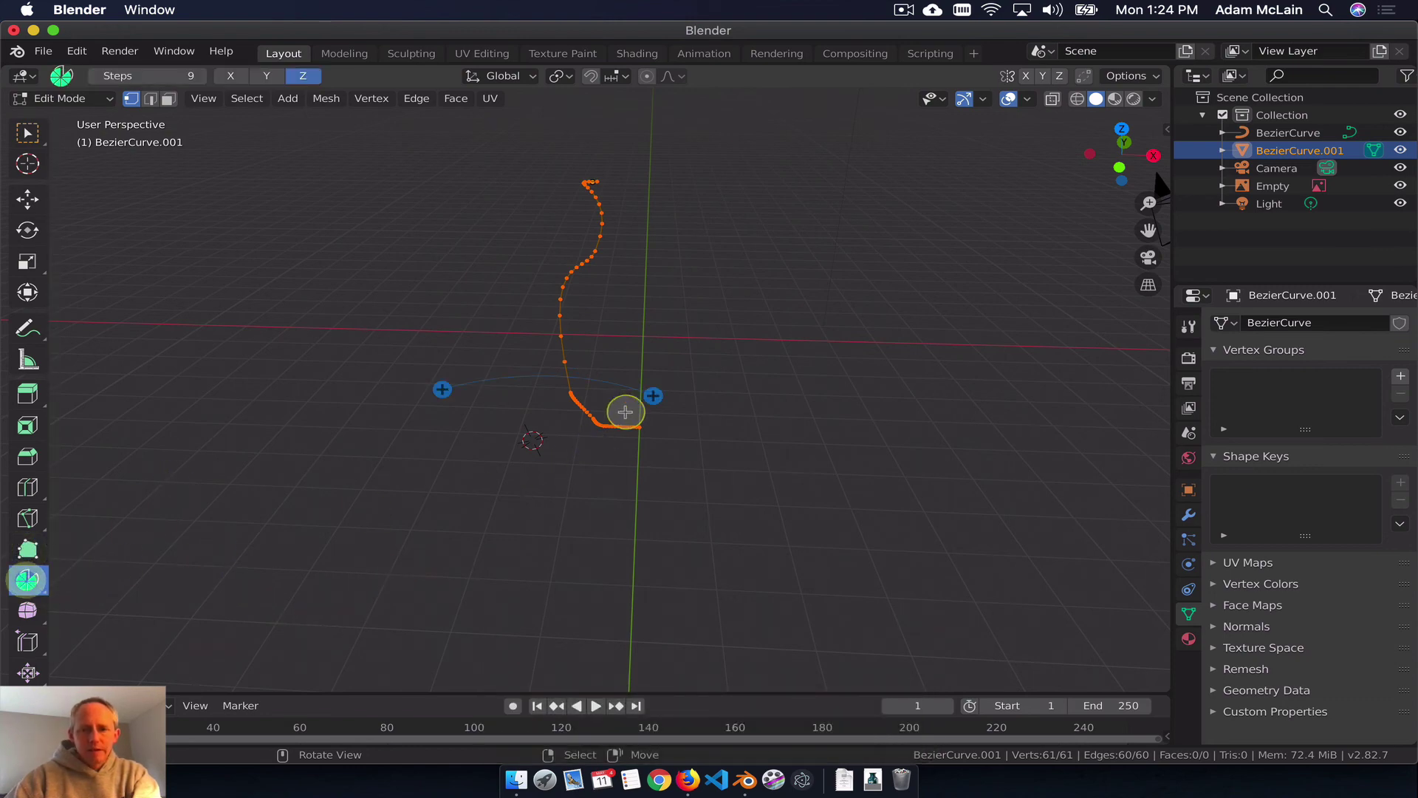
drag(647, 400, 646, 401)
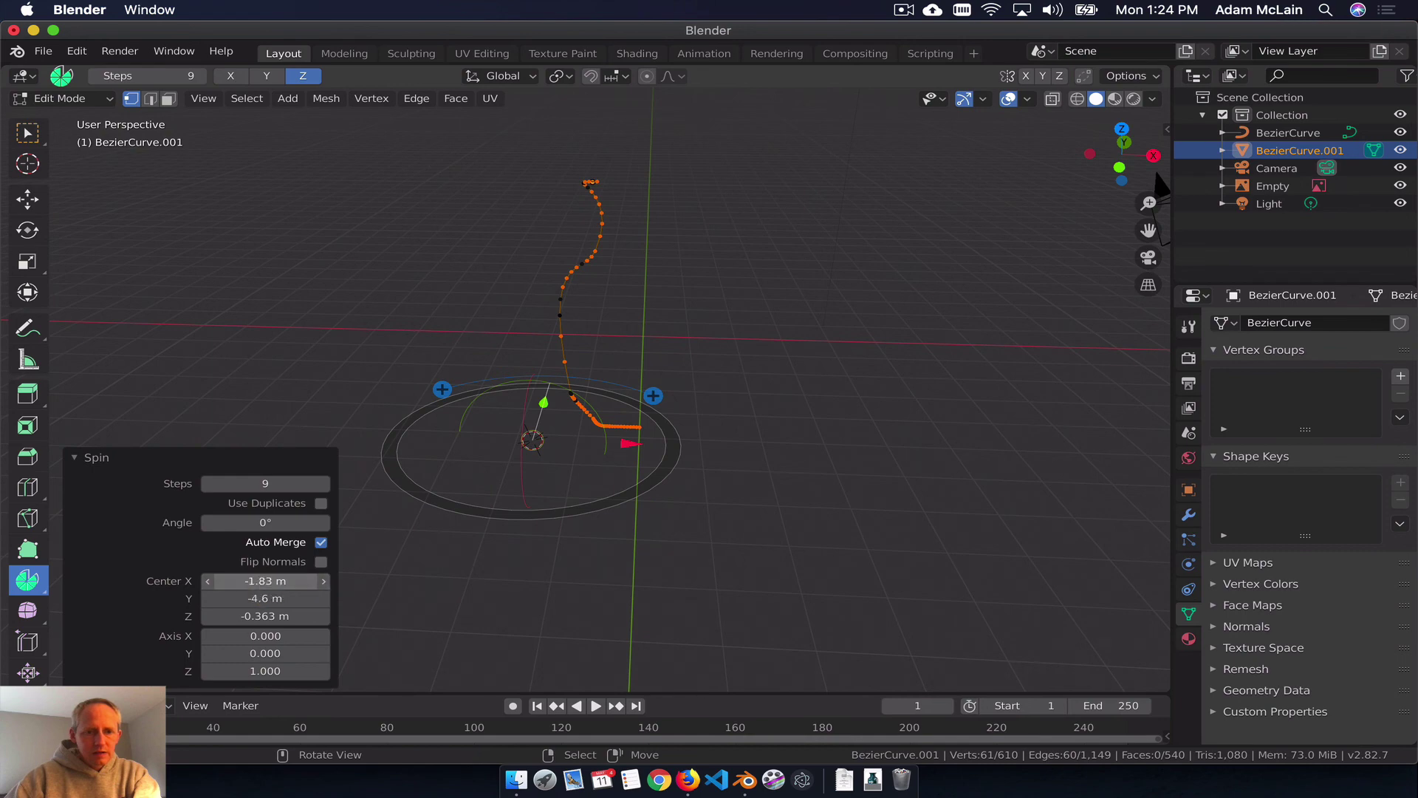
text(0)
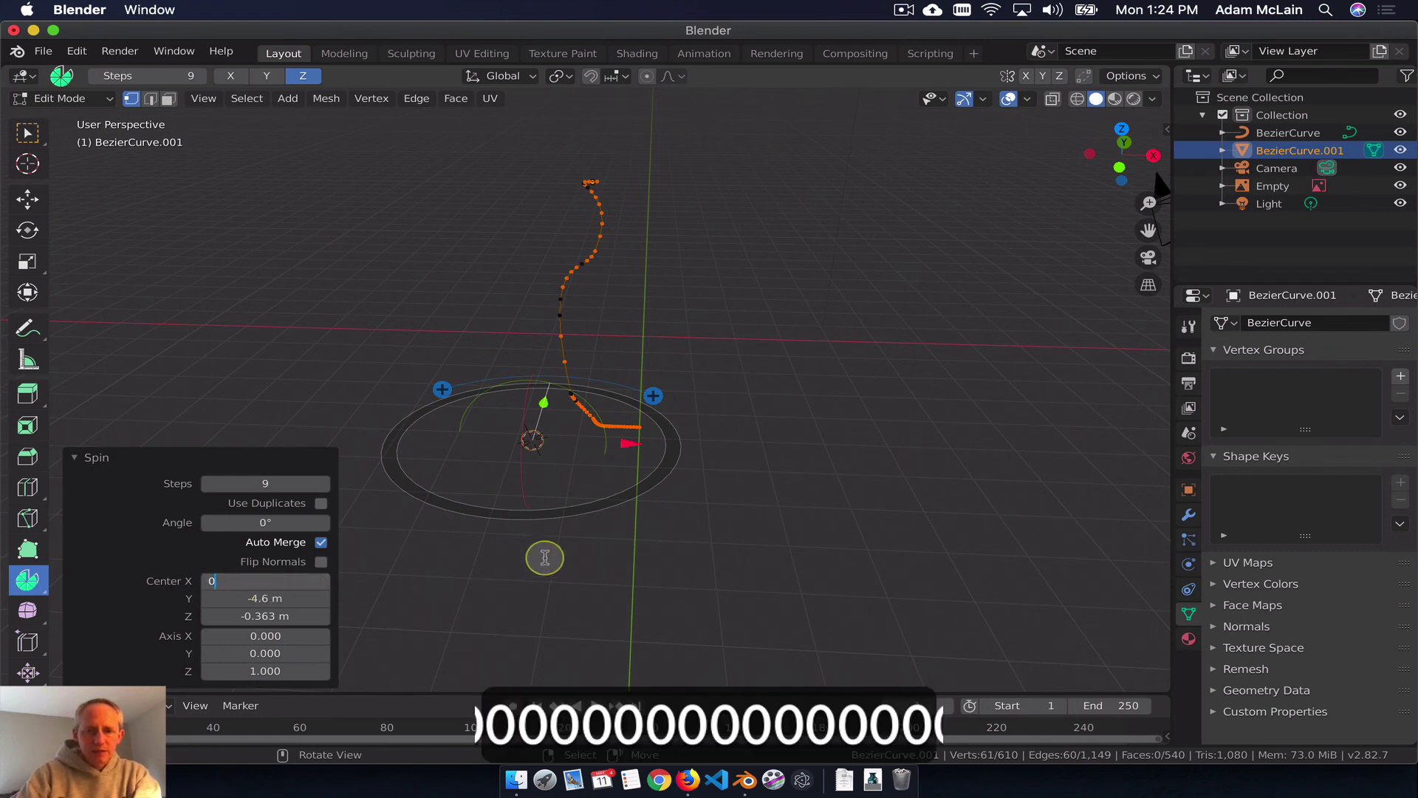
key(Tab)
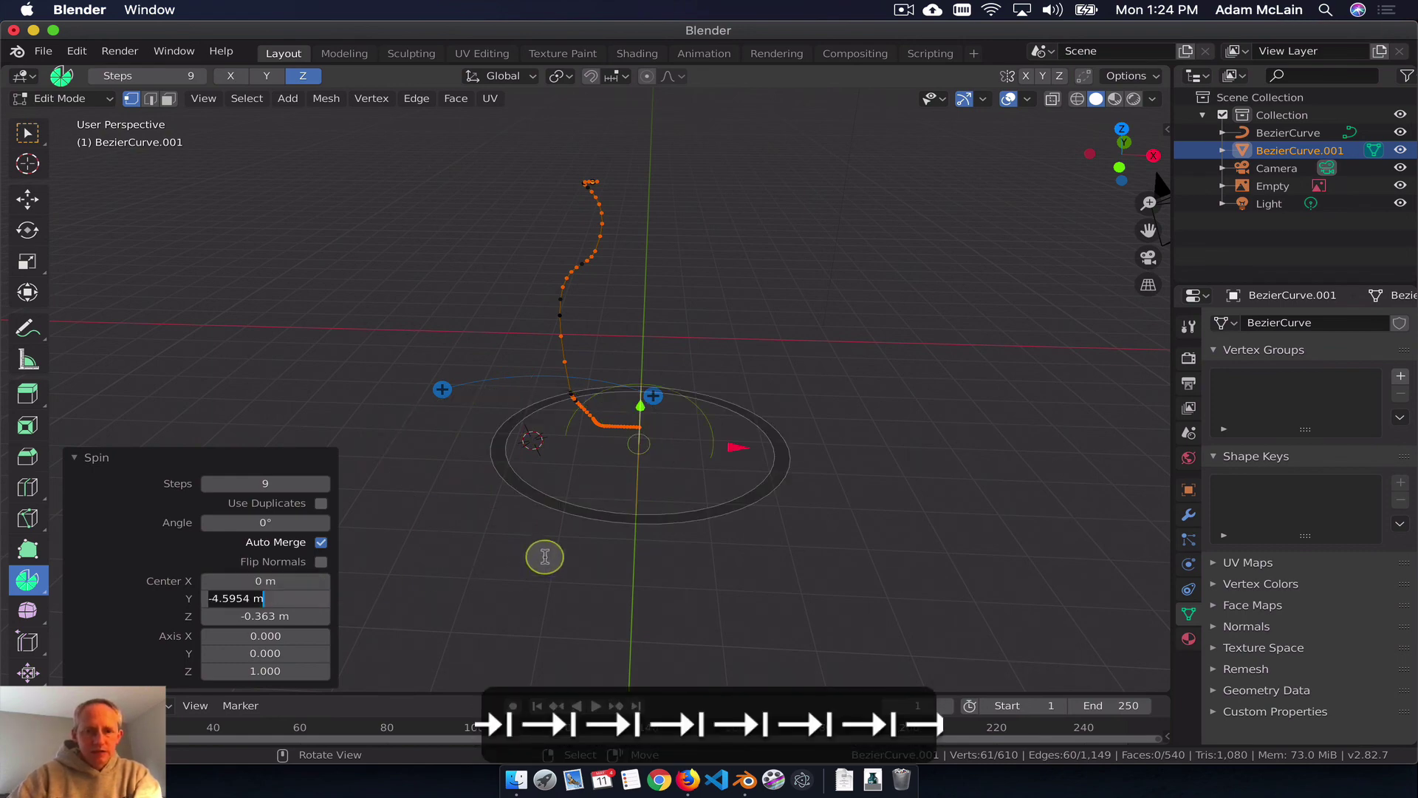
Step: Set the spin's angle to 360° to close the vase all the way around
click(256, 529)
click(275, 523)
text(36)
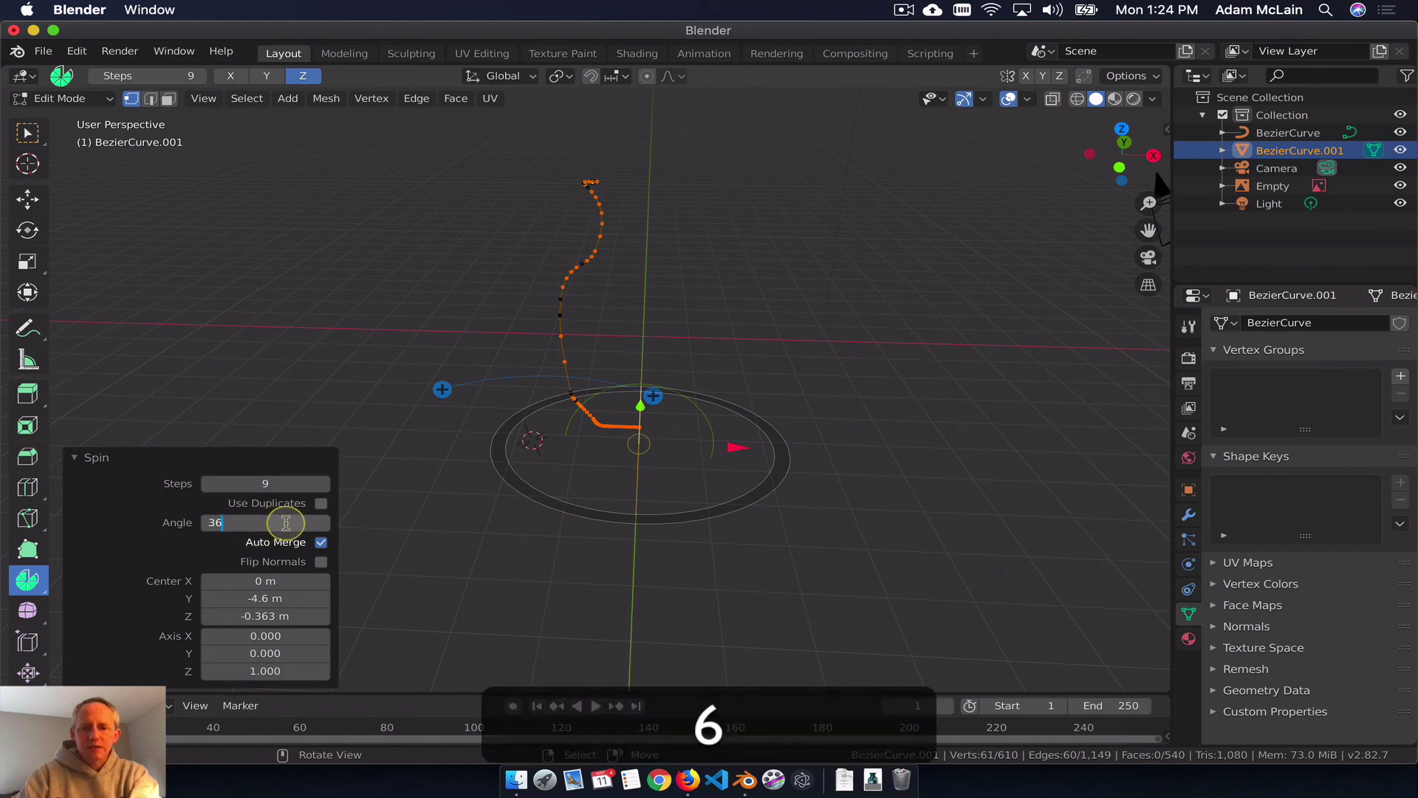
text(0)
key(Return)
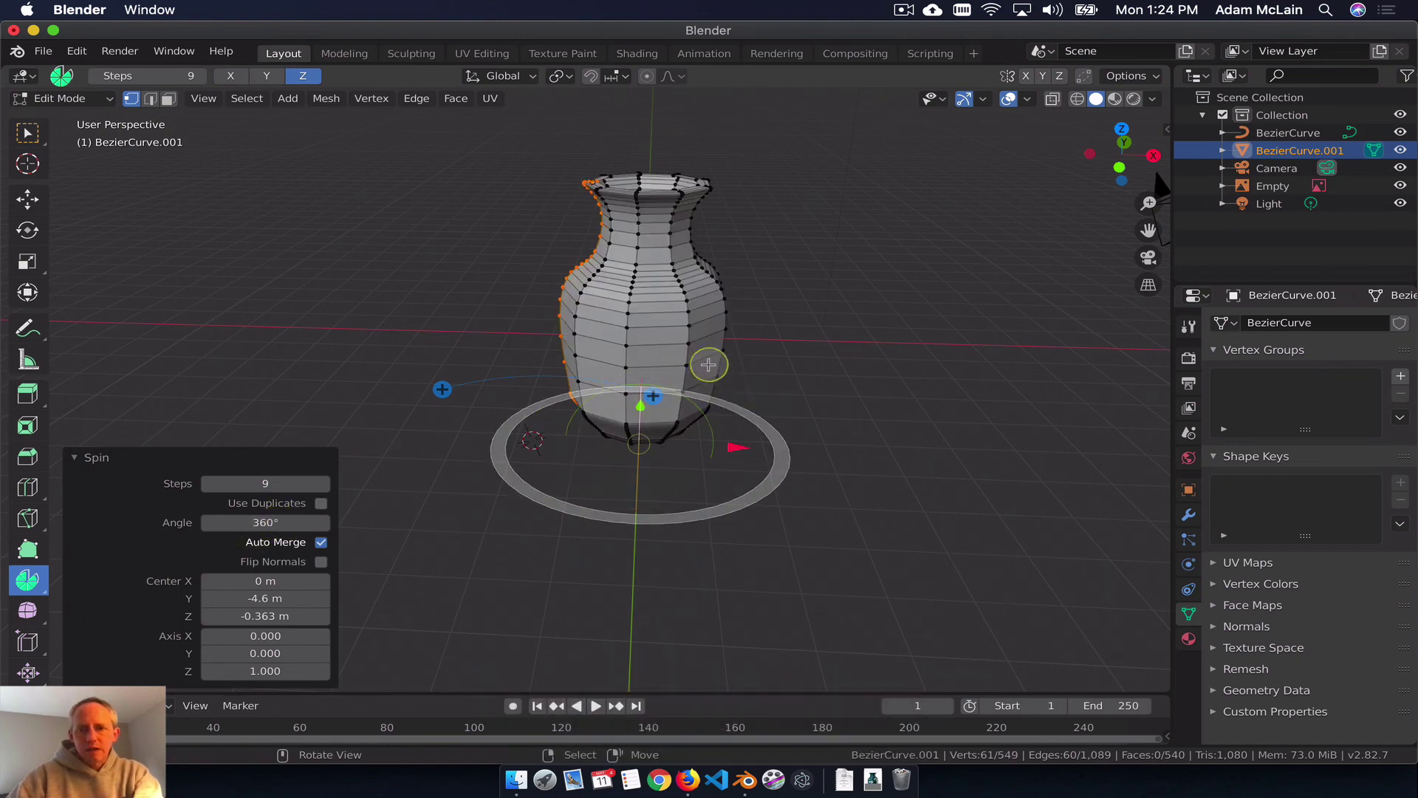
middle_drag(683, 378, 730, 516)
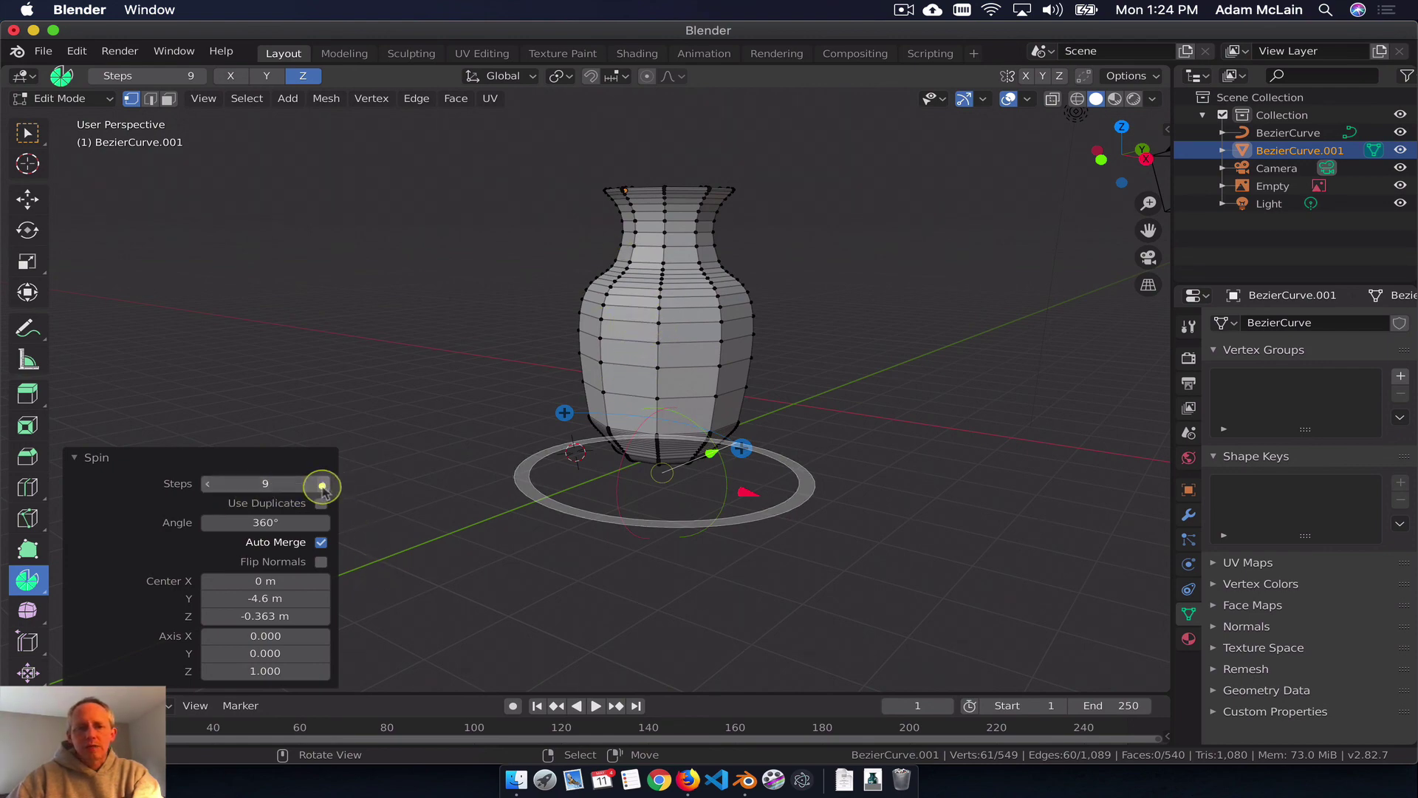
Step: Raise the spin's number of steps one at a time to 19
click(322, 484)
click(322, 484)
click(322, 483)
click(322, 484)
click(322, 484)
click(322, 484)
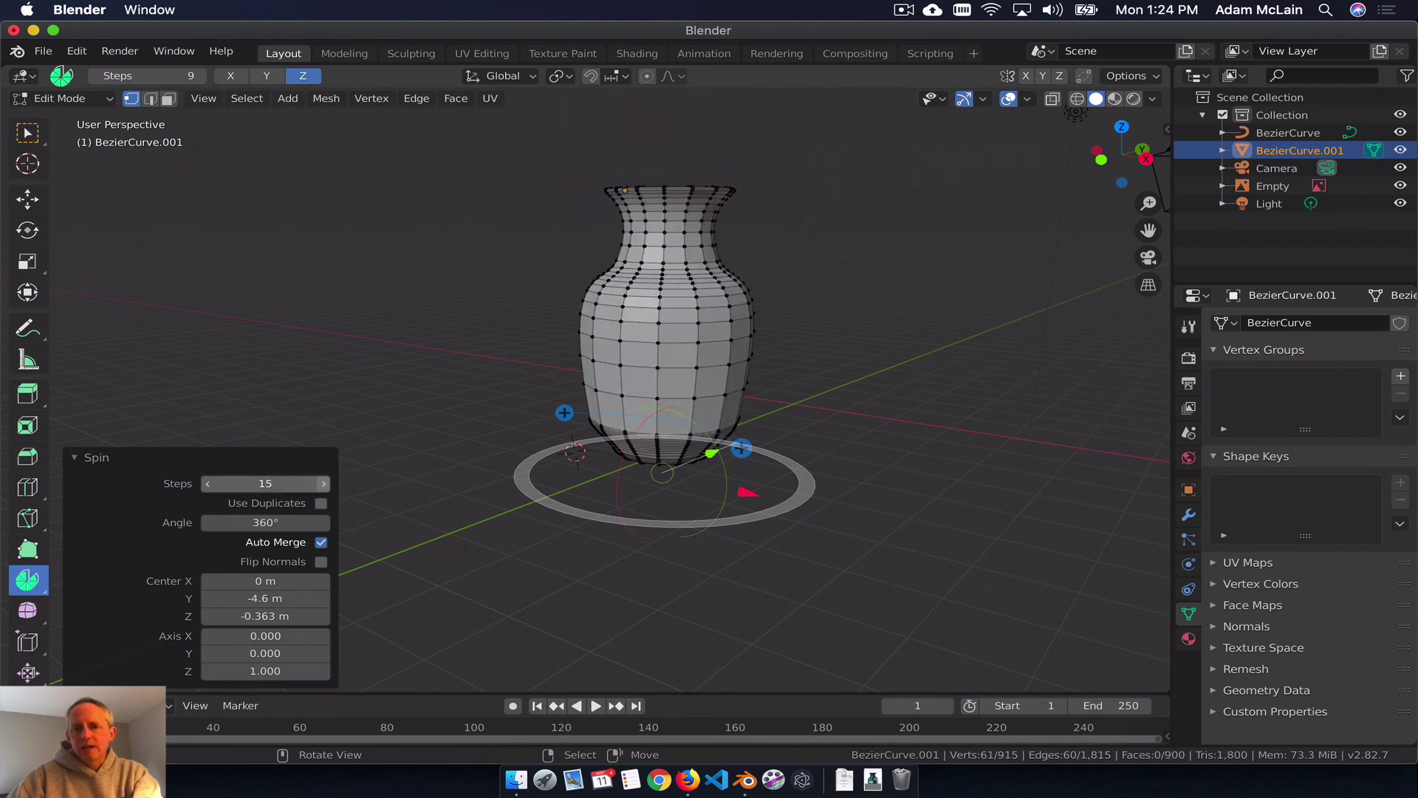
click(322, 484)
click(322, 483)
click(322, 483)
click(322, 484)
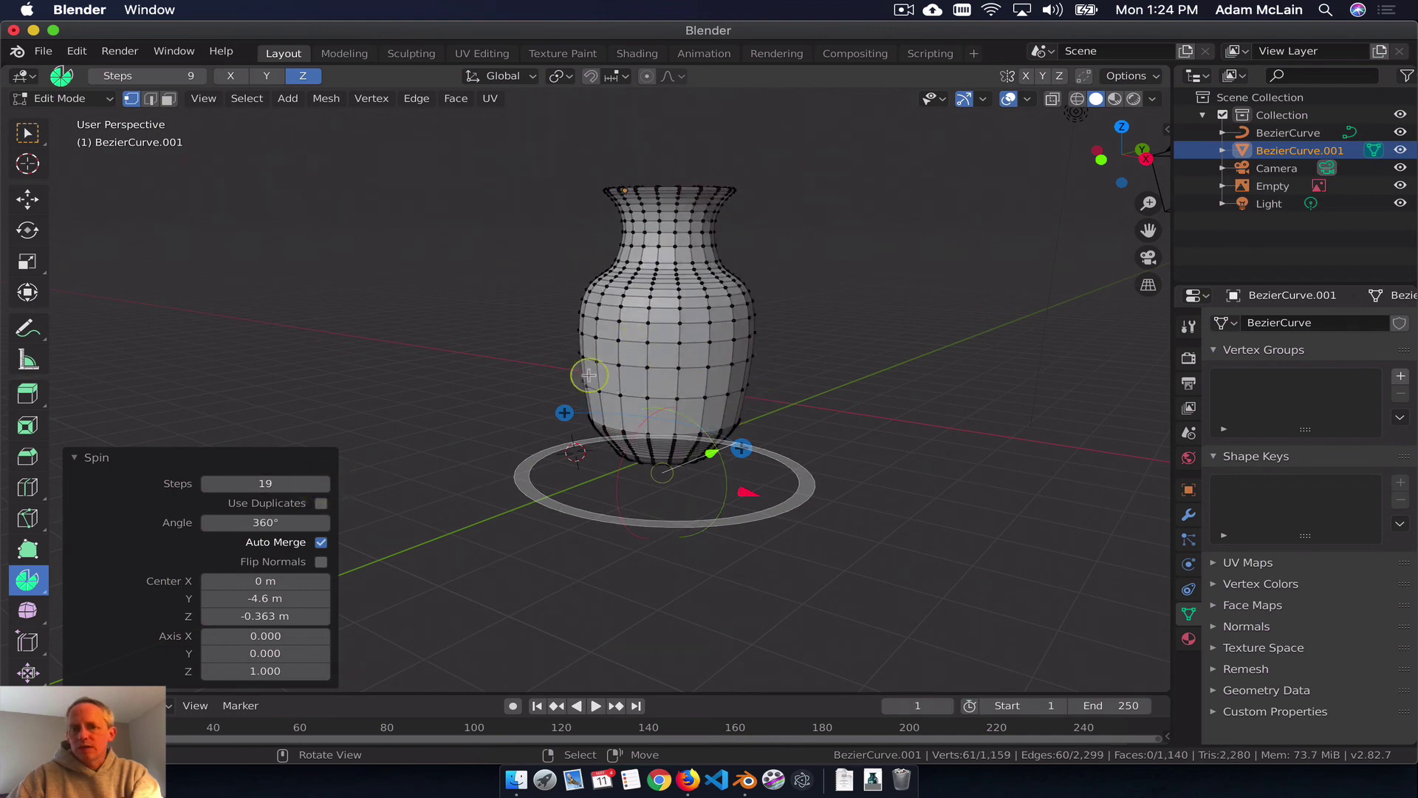
Step: Try the spin with 190 steps and look over the dense vase mesh
click(283, 483)
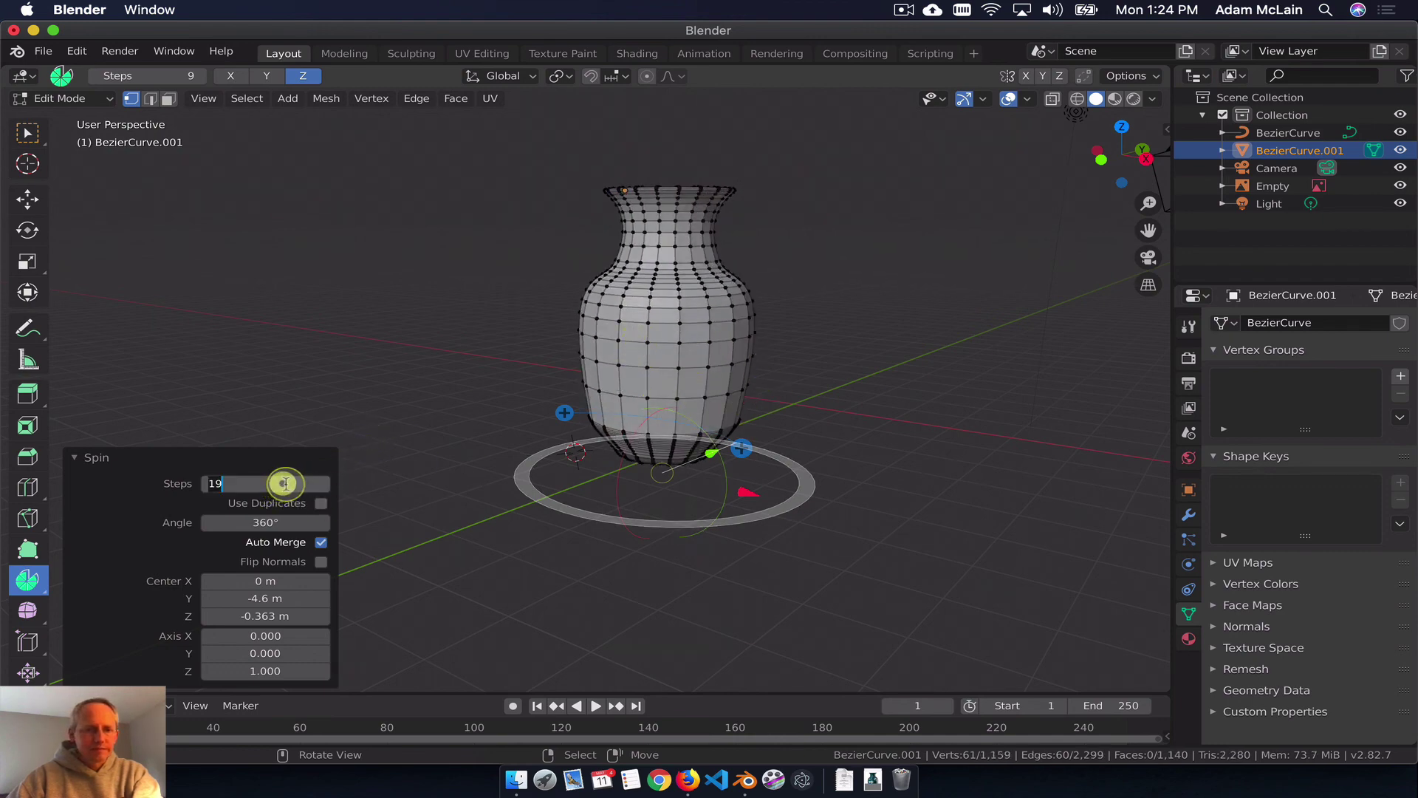
text(0)
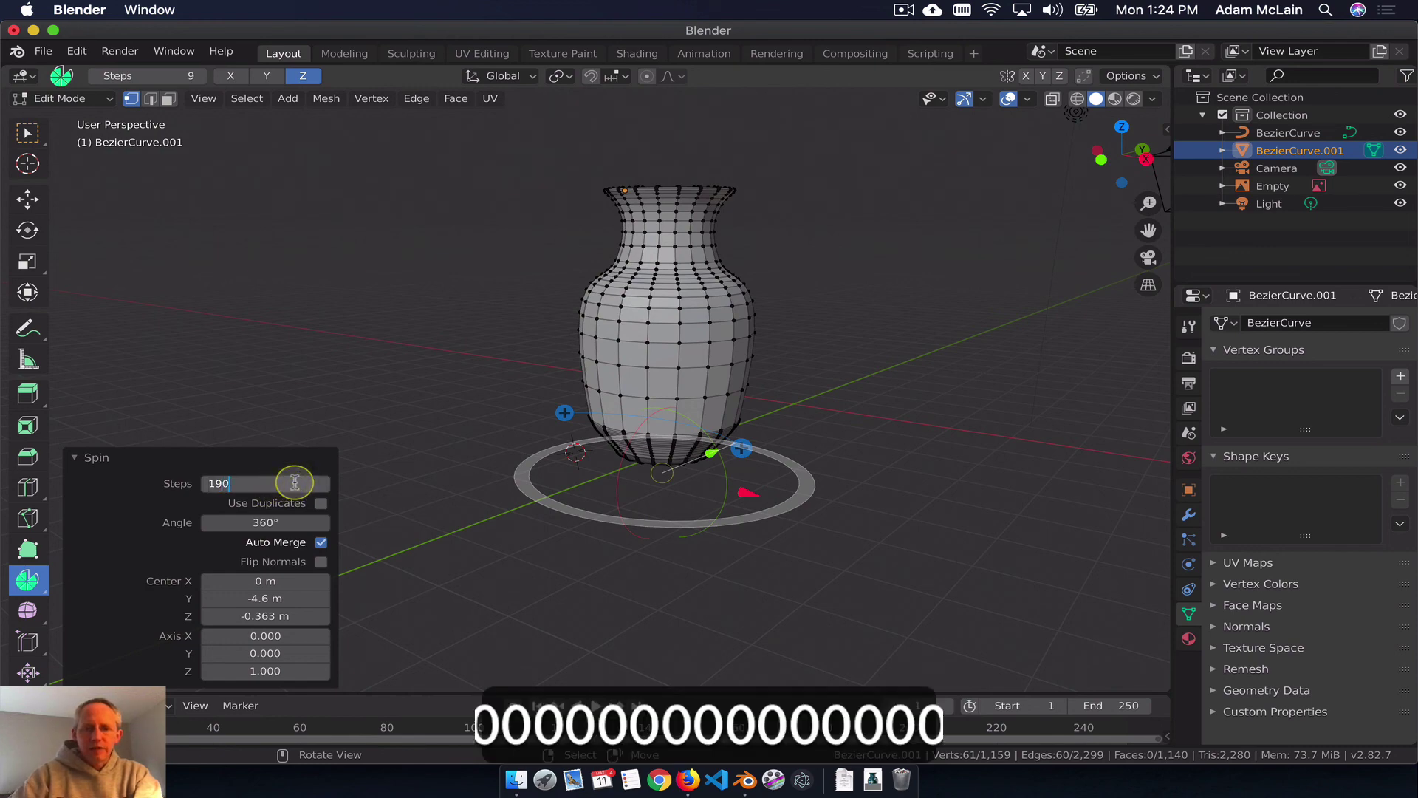
key(Return)
mouse_move(667, 361)
middle_down()
mouse_move(658, 393)
mouse_move(688, 488)
mouse_move(574, 451)
mouse_move(600, 393)
mouse_move(665, 362)
middle_up()
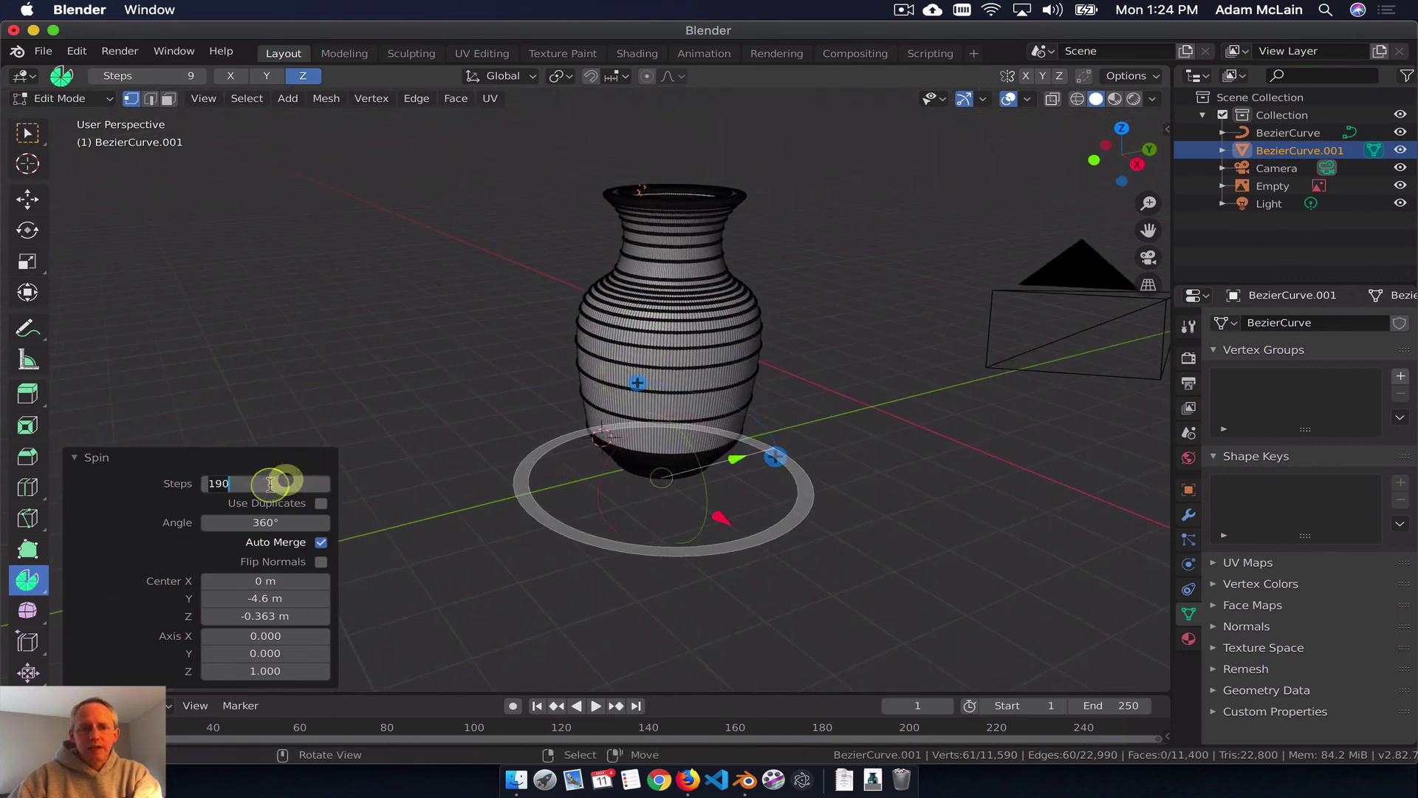
Step: Set the spin's steps to 15, raise them one at a time to 20, and return to Object Mode
text(15)
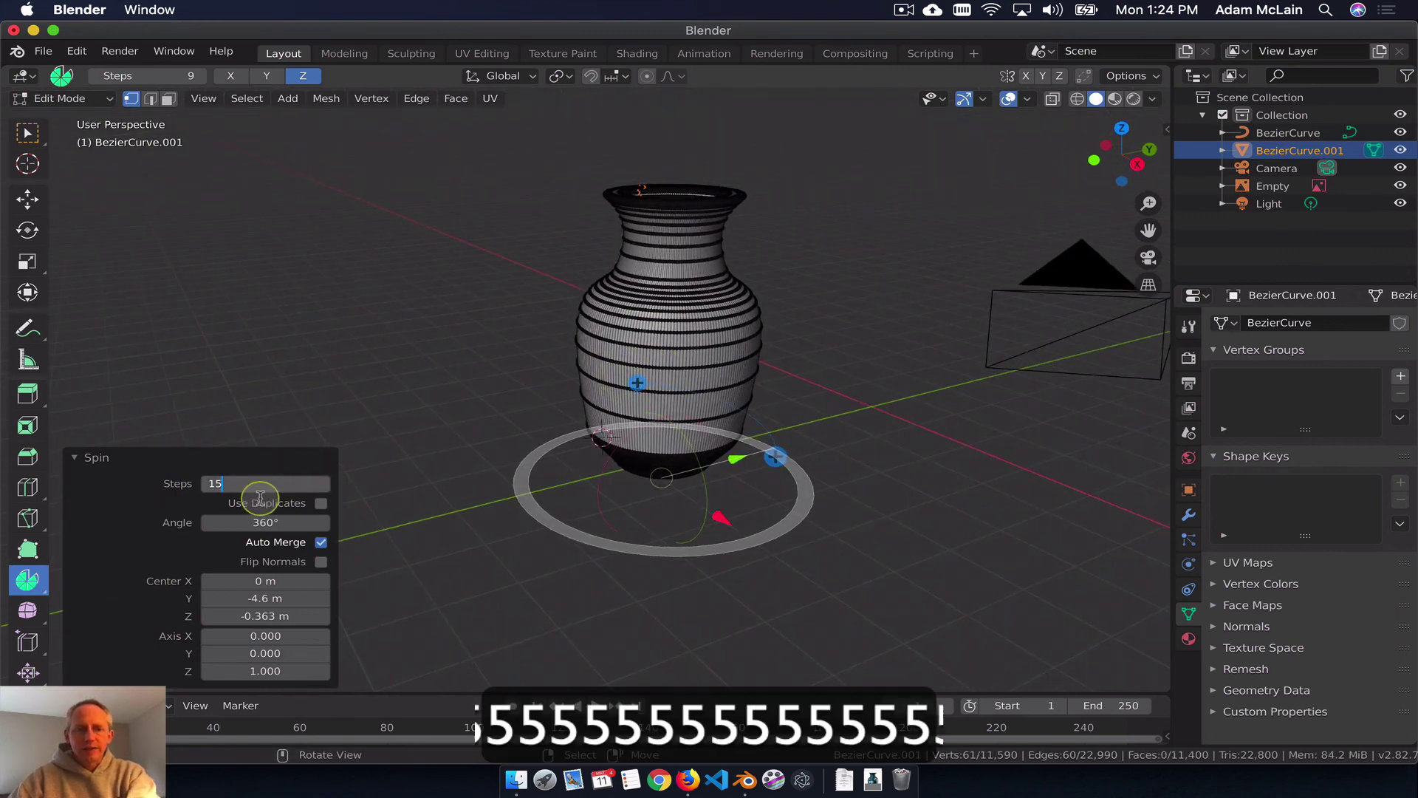
key(Return)
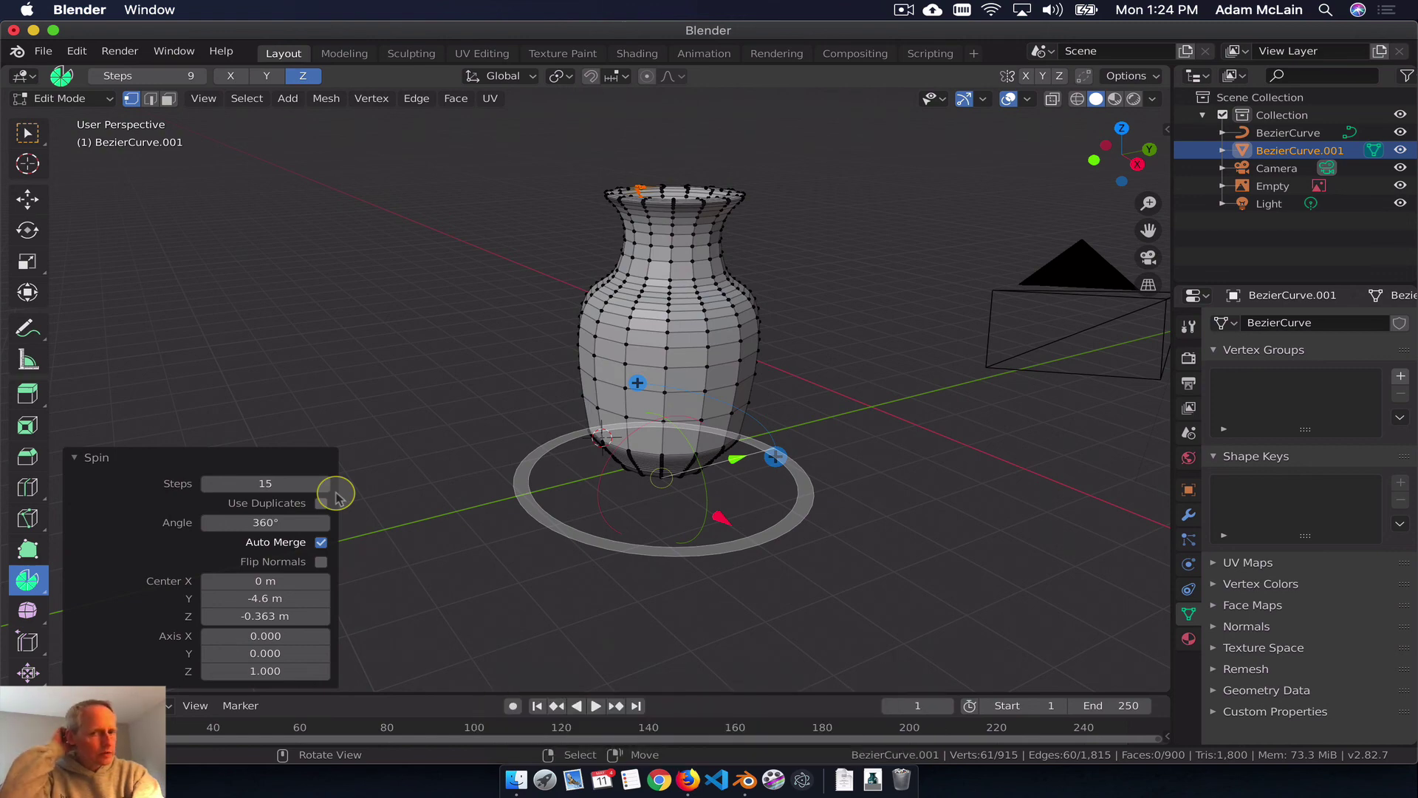
click(323, 485)
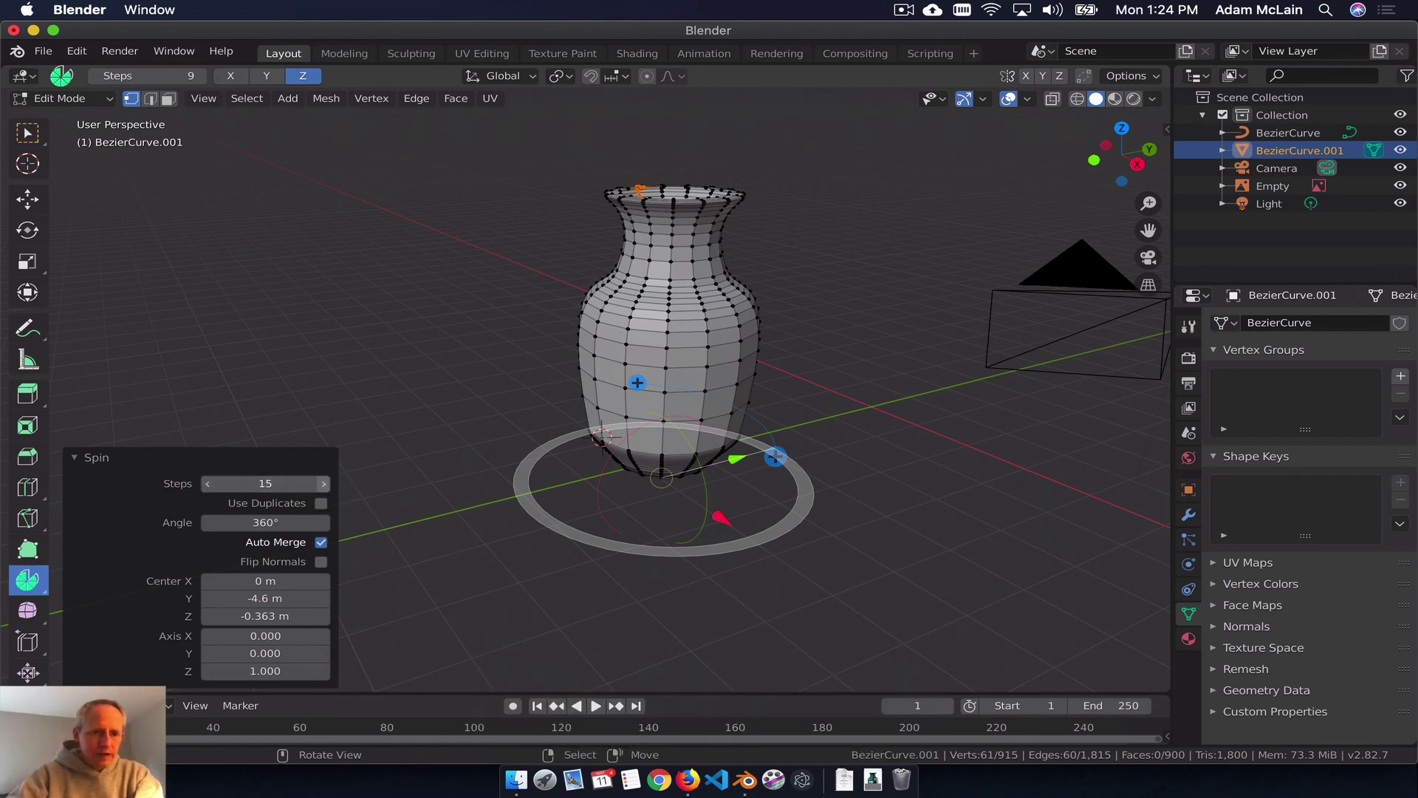
click(323, 485)
click(322, 484)
click(323, 487)
click(323, 487)
middle_drag(836, 393, 730, 395)
key(Tab)
Step: Examine the finished vase from its base, its open rim and inside, and all around its outer surface
middle_drag(406, 430, 734, 237)
scroll(554, 482, up, 4)
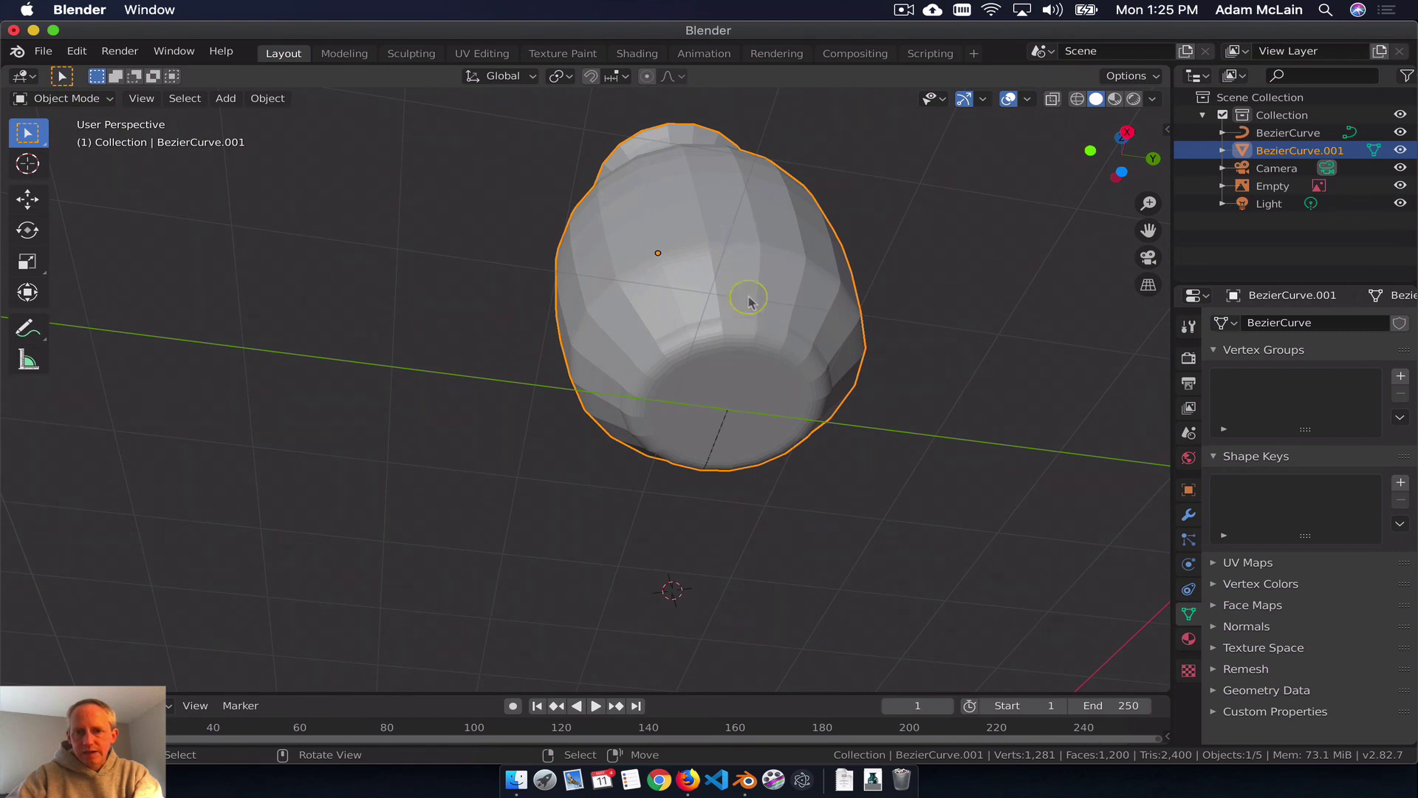
middle_drag(750, 298, 694, 398)
scroll(737, 335, up, 3)
scroll(743, 329, down, 3)
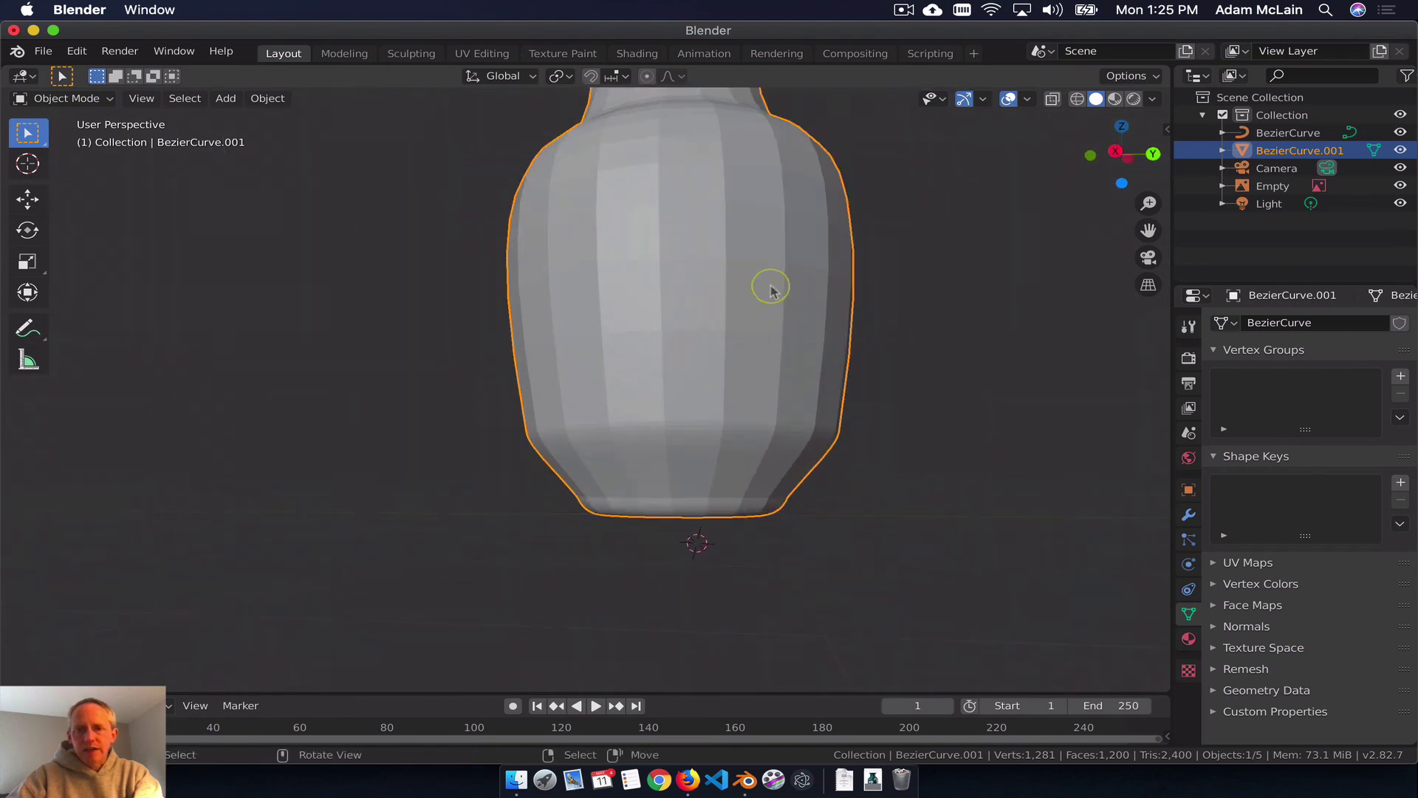
shift+middle_drag(752, 310, 633, 576)
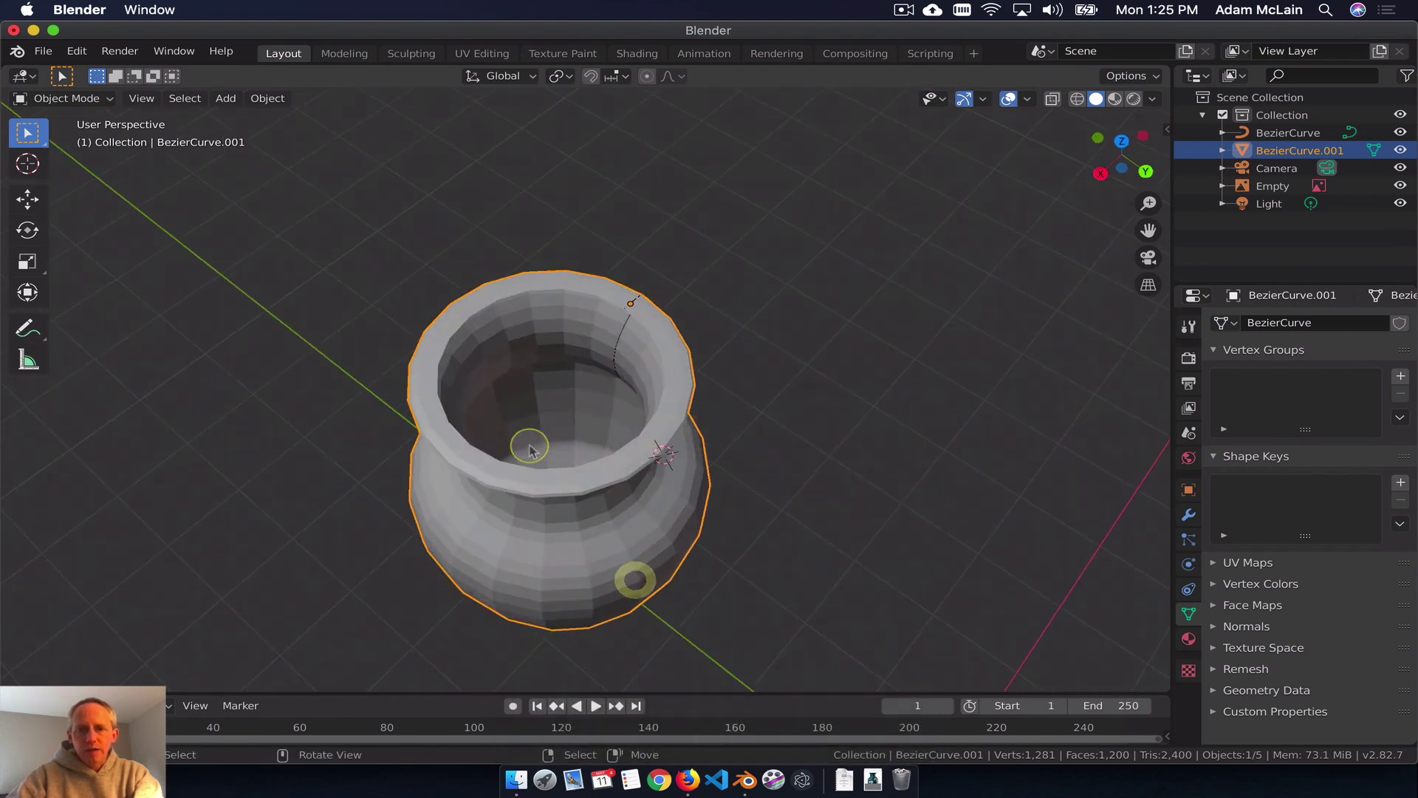
middle_drag(578, 447, 864, 322)
click(570, 503)
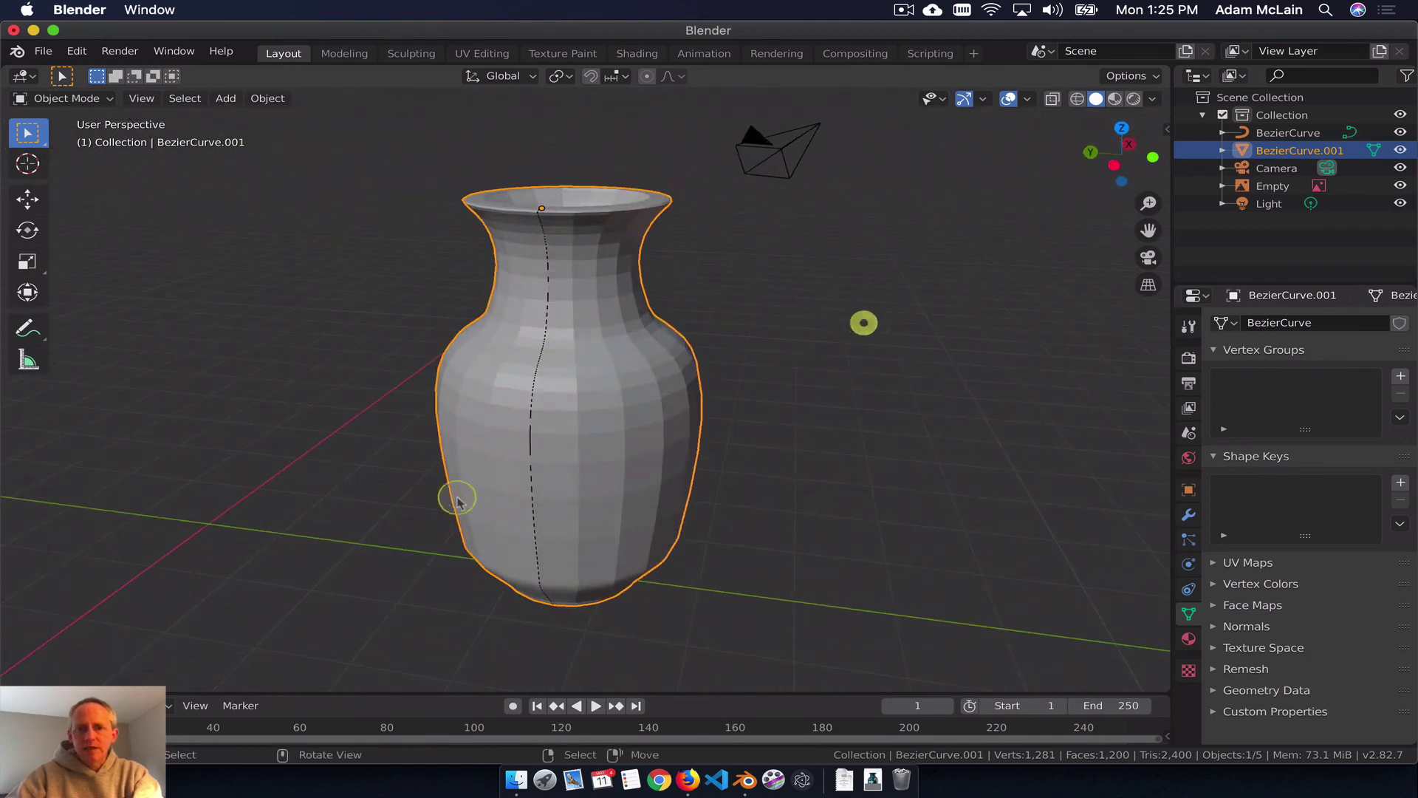
middle_drag(484, 527, 861, 512)
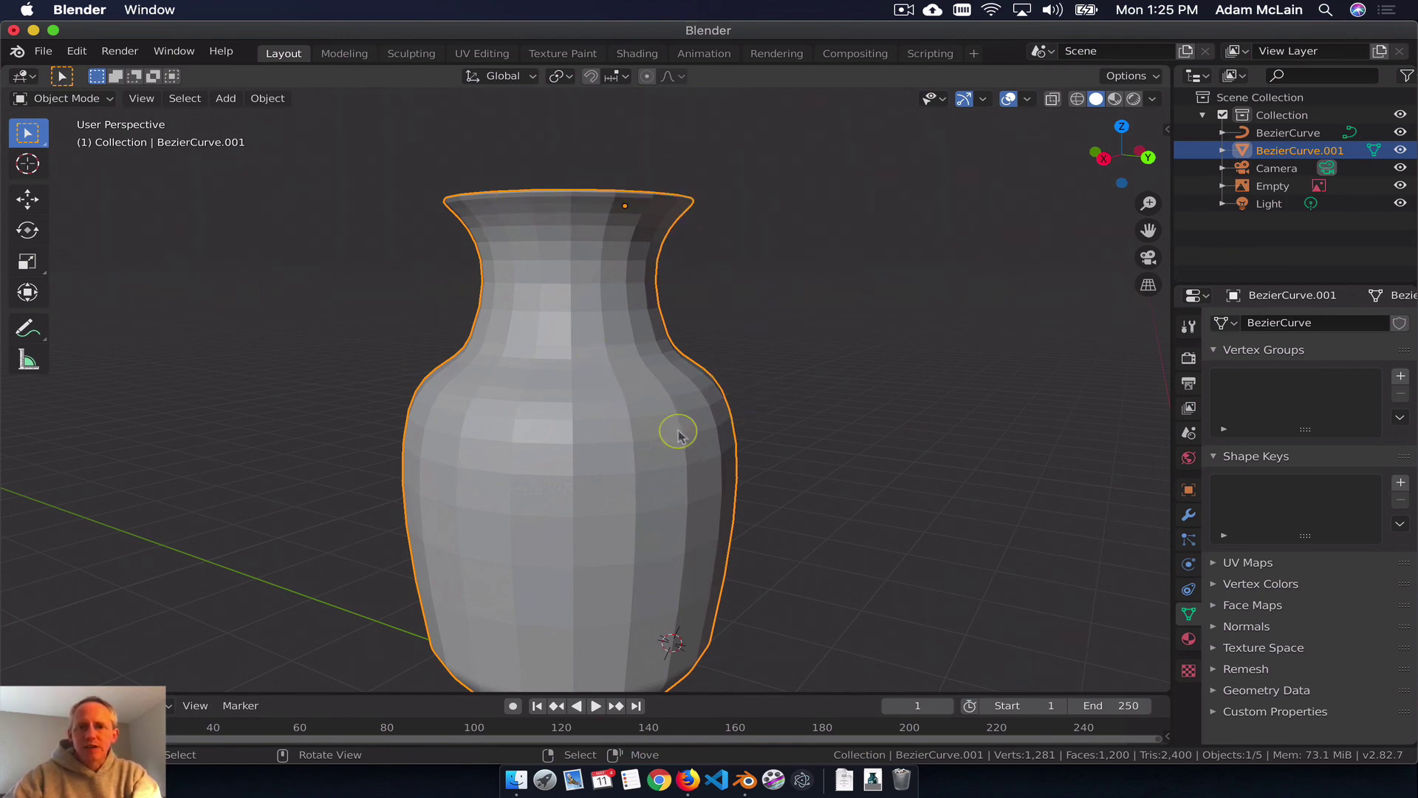
mouse_move(631, 340)
middle_down()
mouse_move(640, 500)
mouse_move(633, 415)
mouse_move(648, 348)
middle_up()
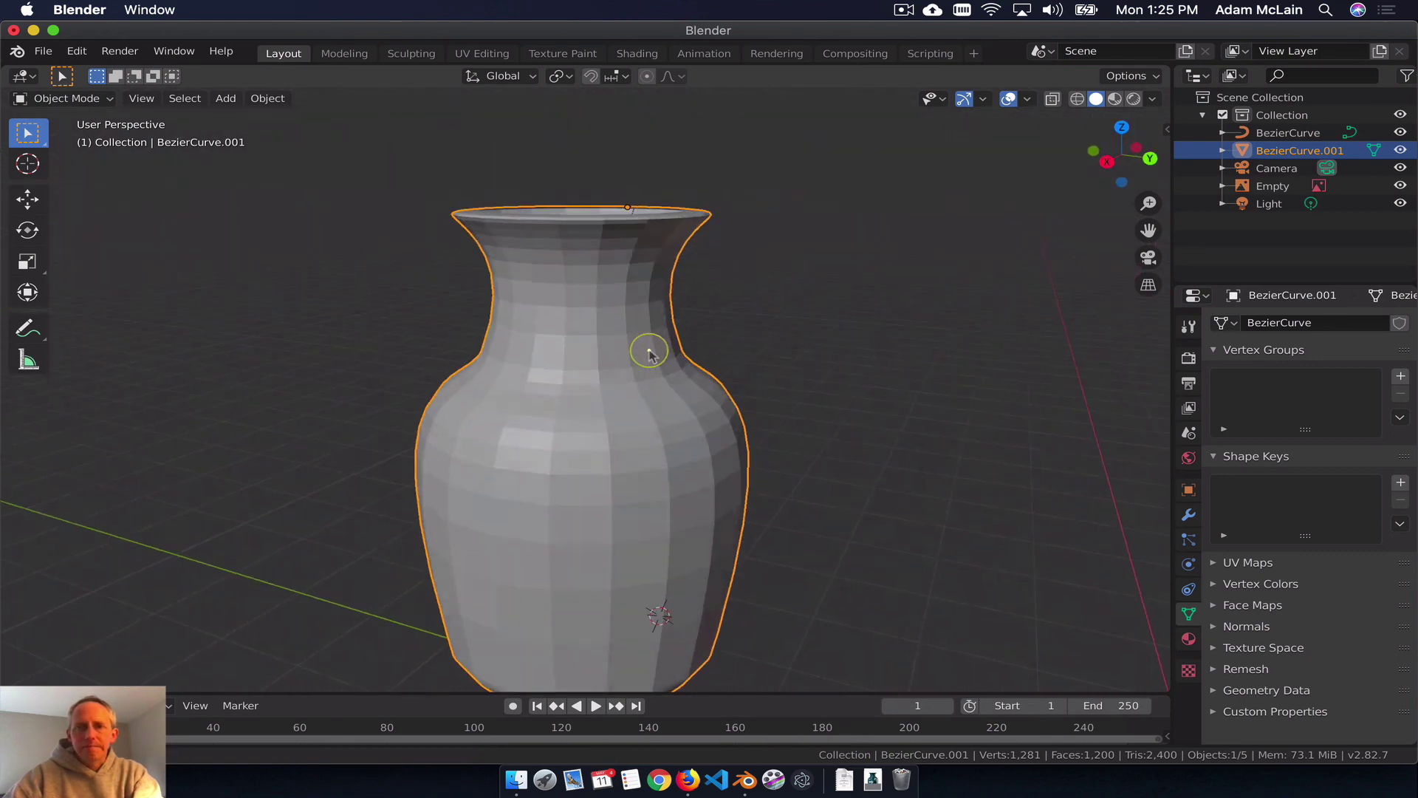